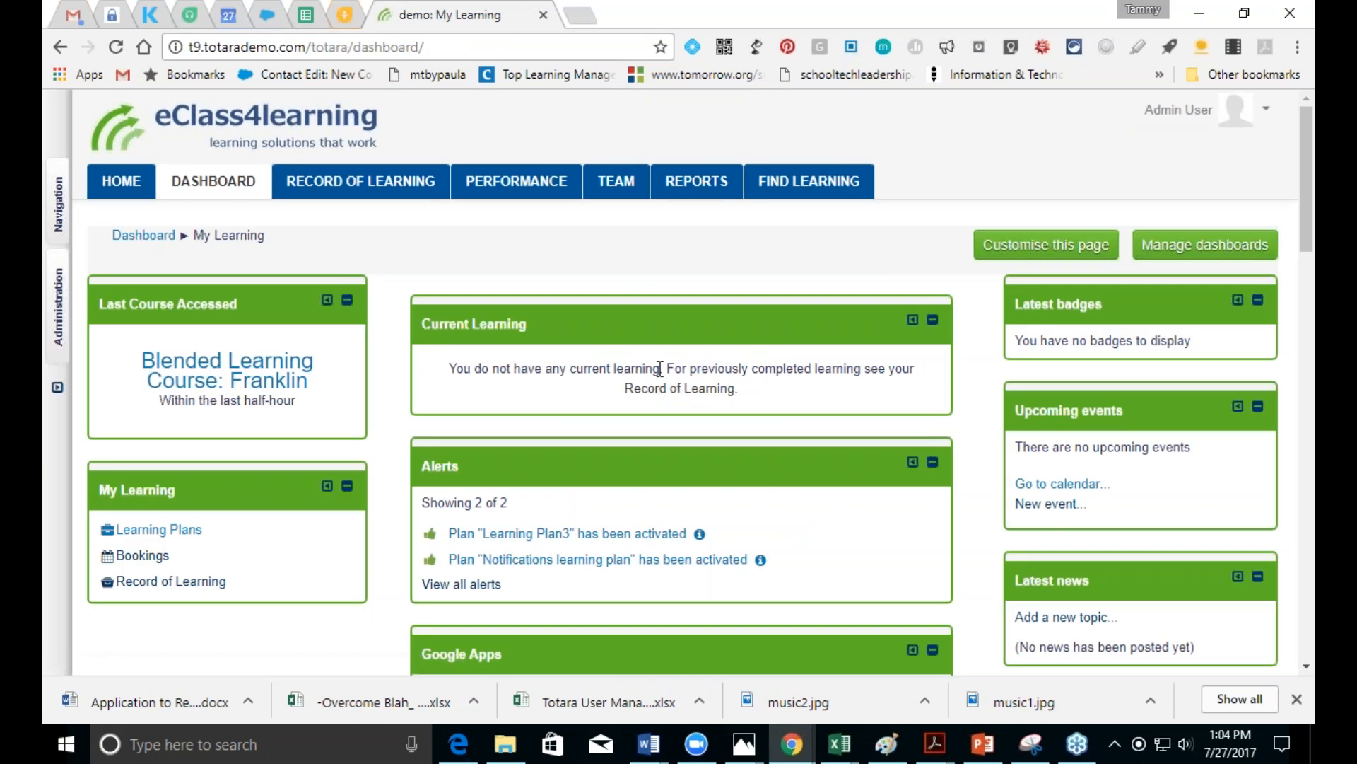
Step: Open the Administration block from the left dock of the My Learning dashboard
click(54, 331)
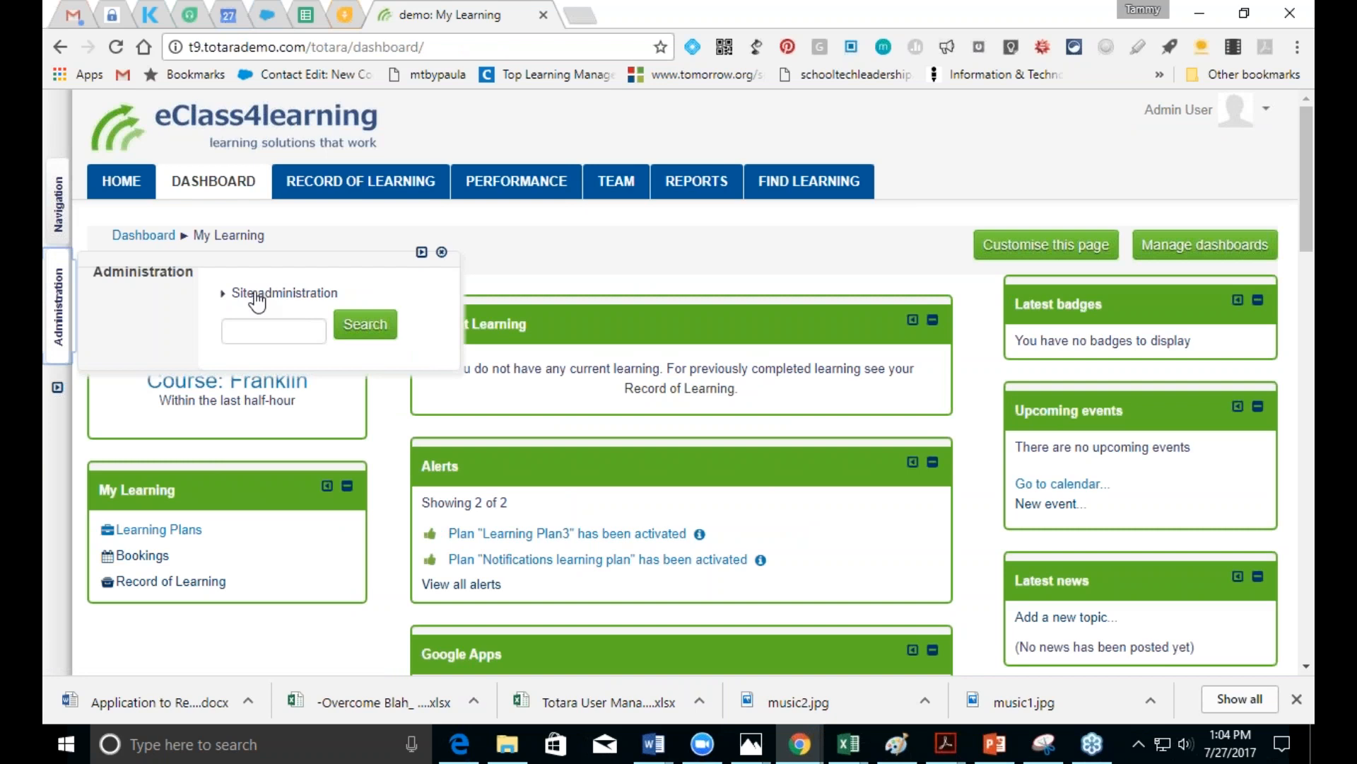
Step: Go to Site administration > Users > Accounts > Add a new user
click(255, 294)
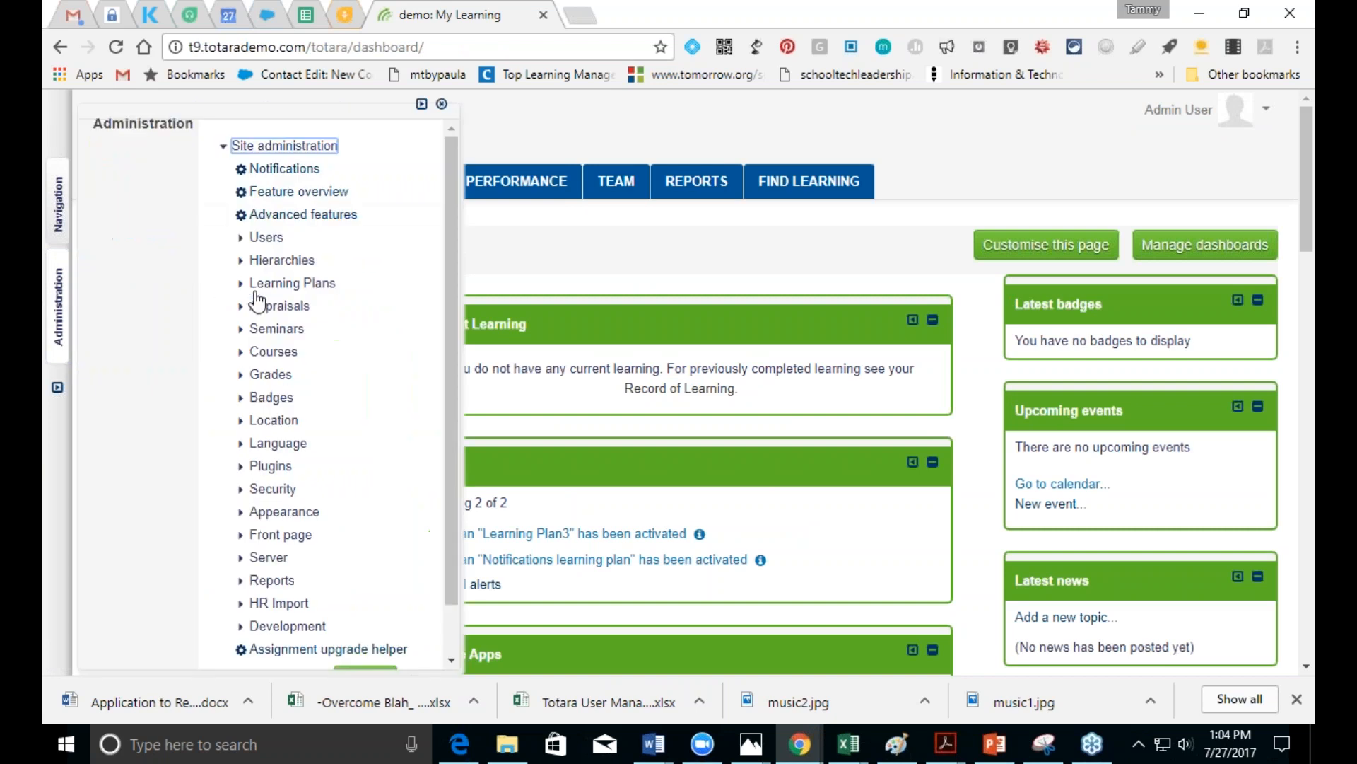
click(263, 238)
click(290, 260)
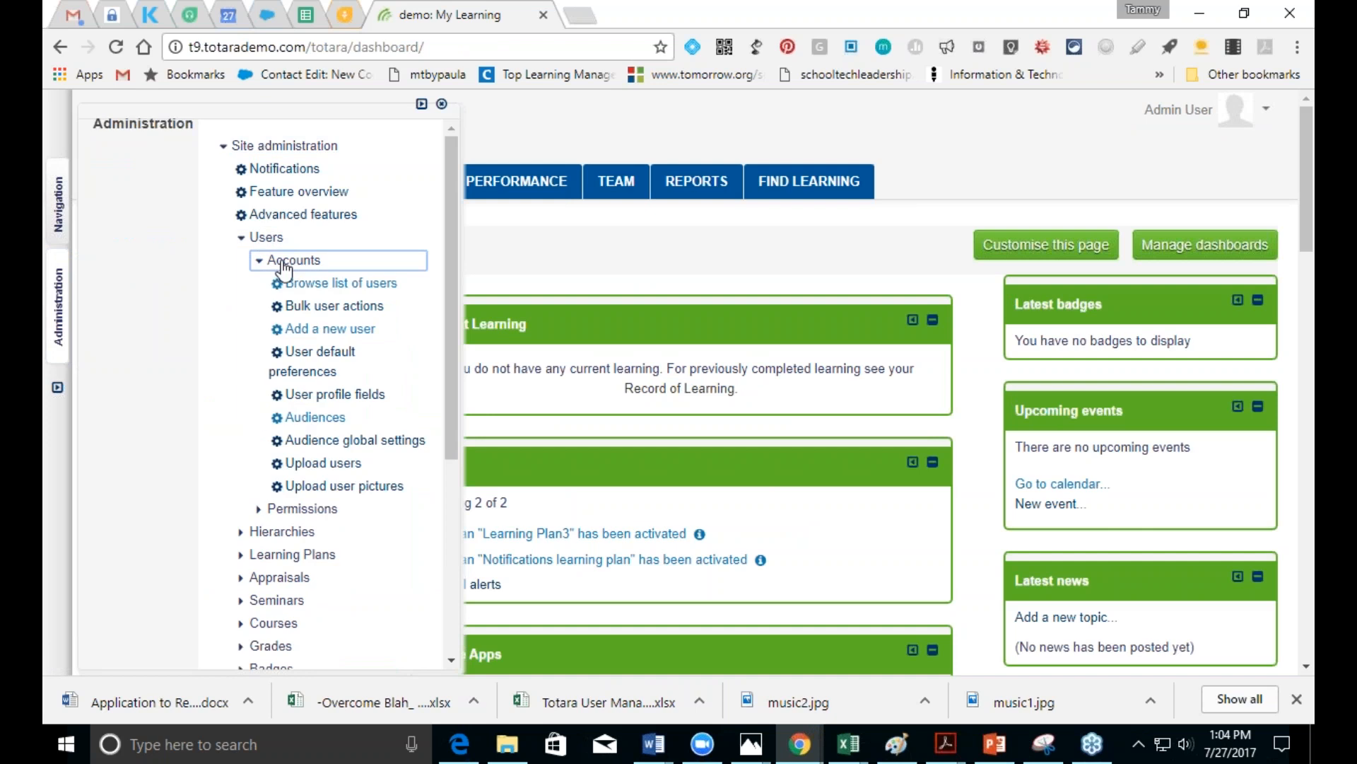
click(306, 331)
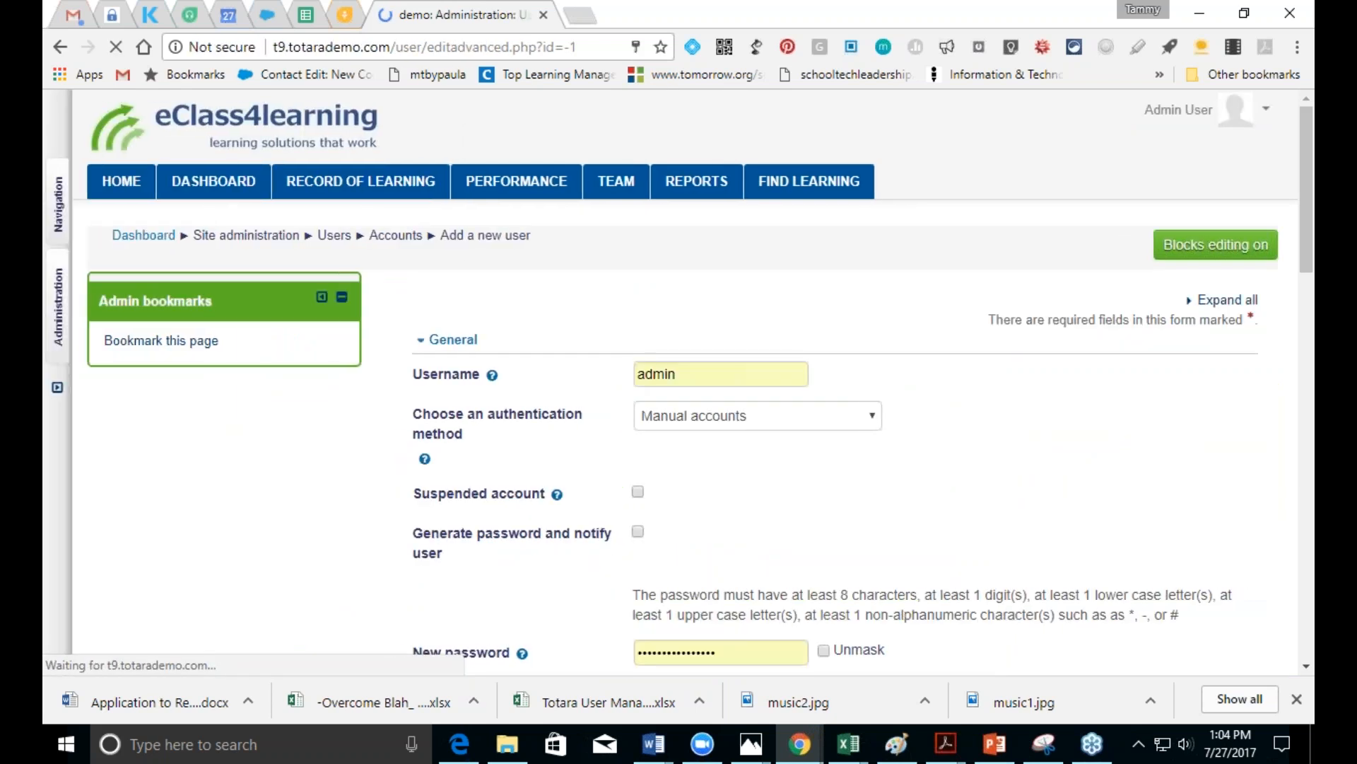
Step: Replace the prefilled username with 'testuser'
double_click(637, 374)
key(BackSpace)
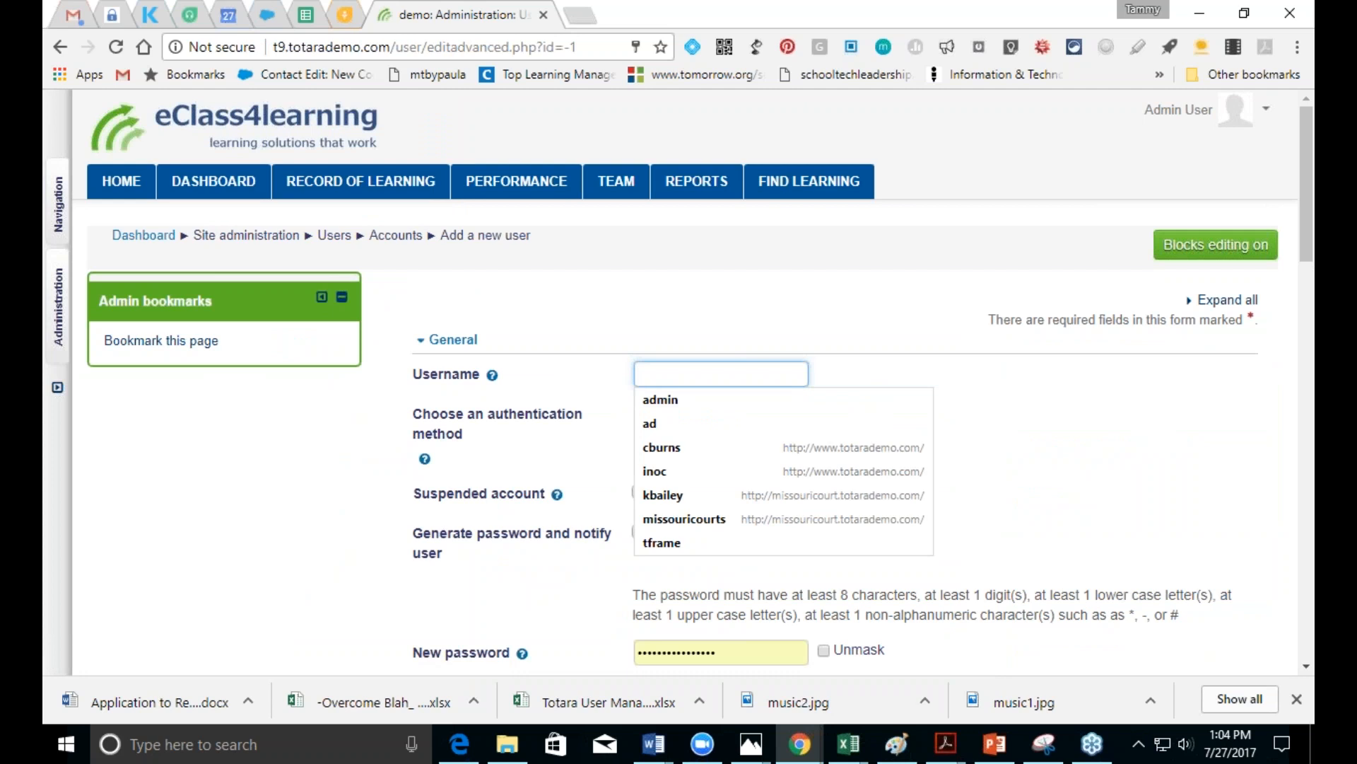
text(testuser1)
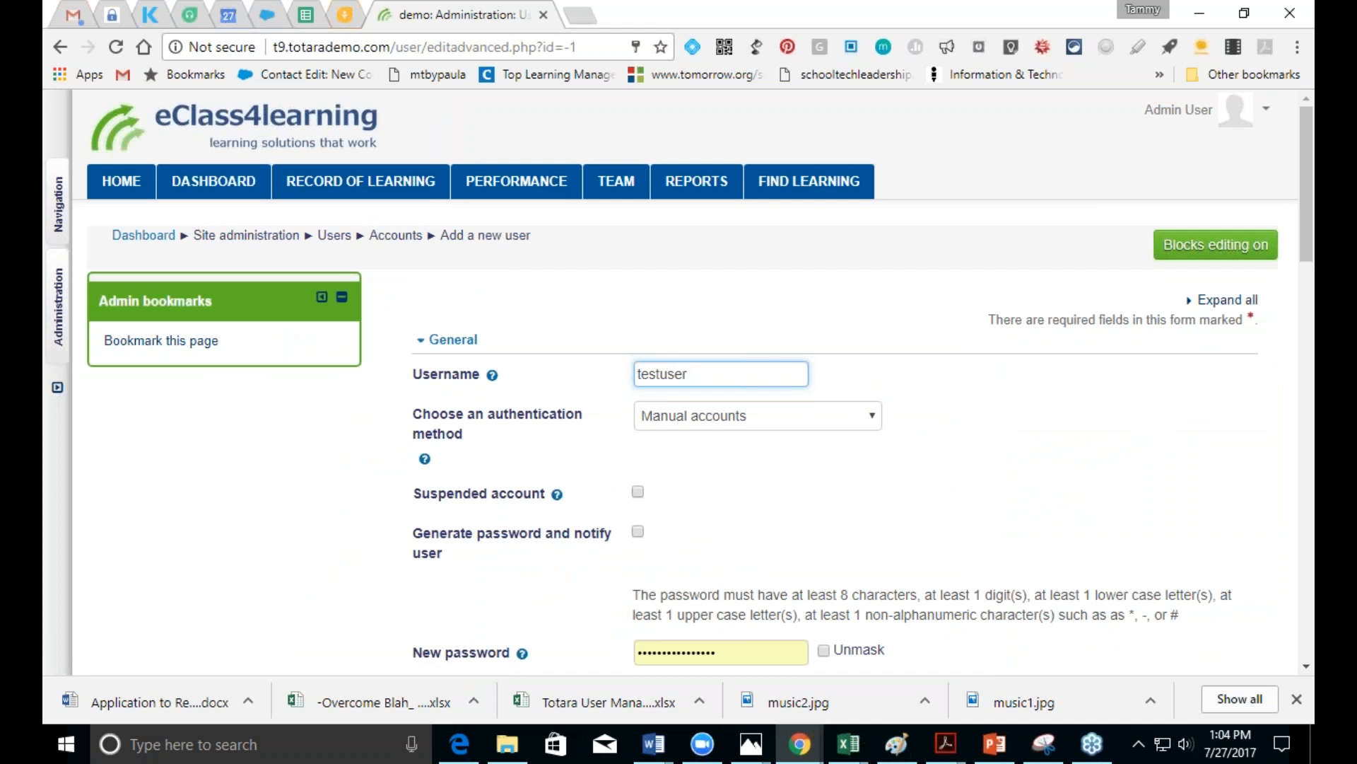
click(1306, 668)
click(1305, 669)
drag(1307, 340, 1285, 291)
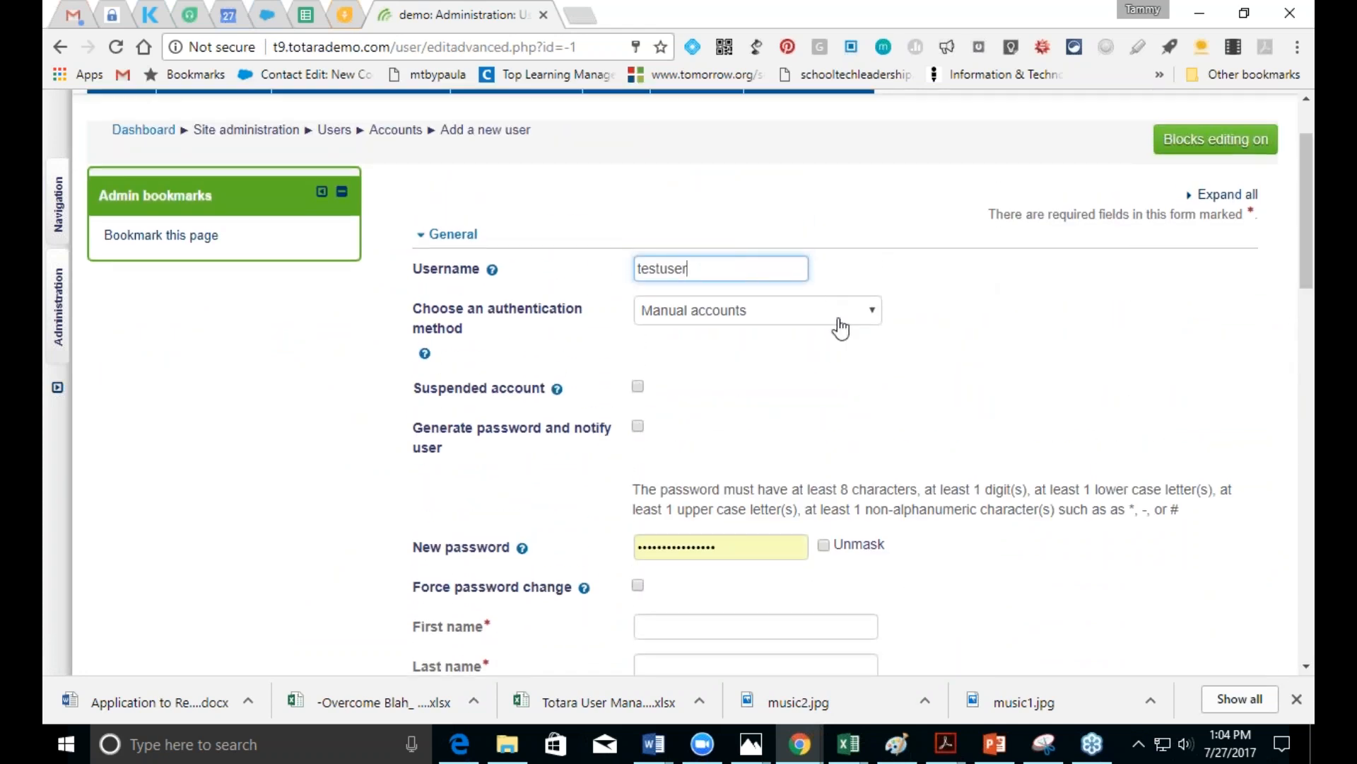
Step: Keep Manual accounts as the authentication method
click(871, 319)
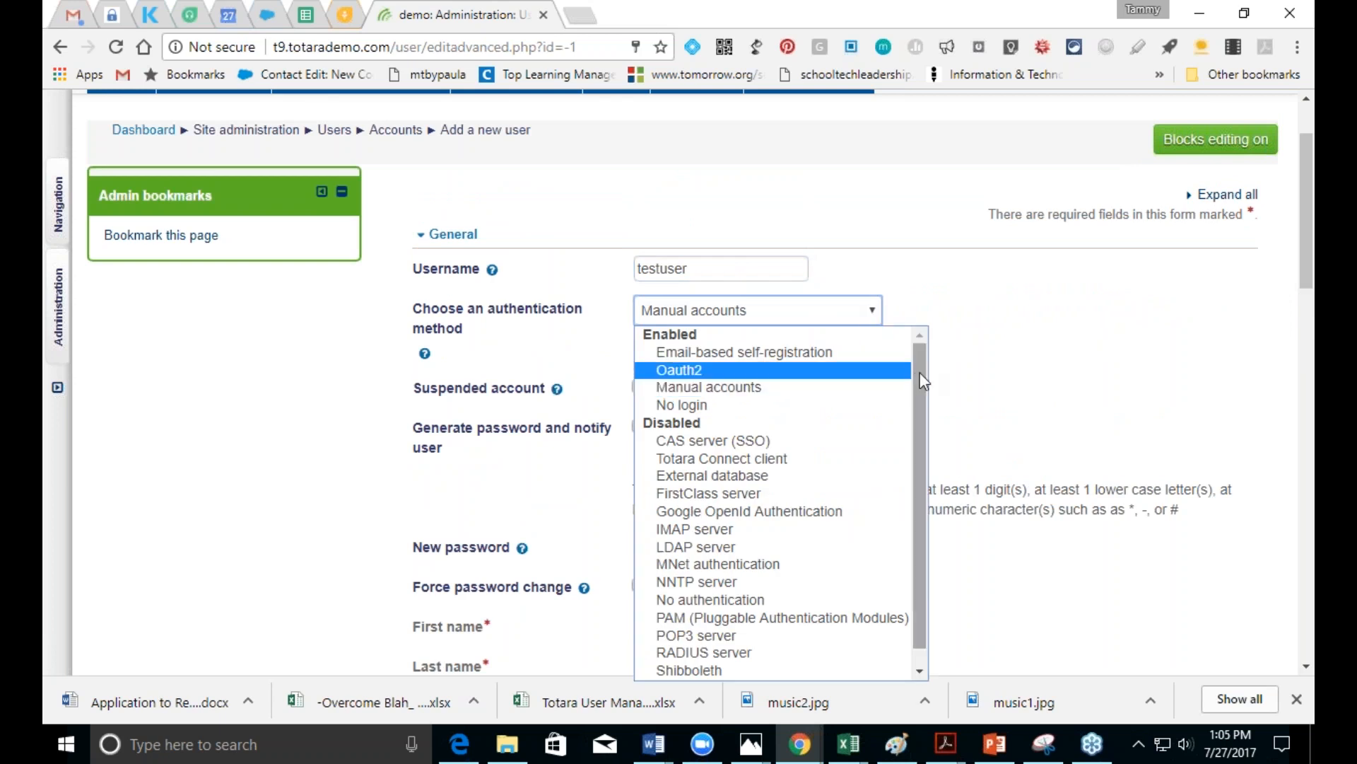
drag(920, 373, 927, 420)
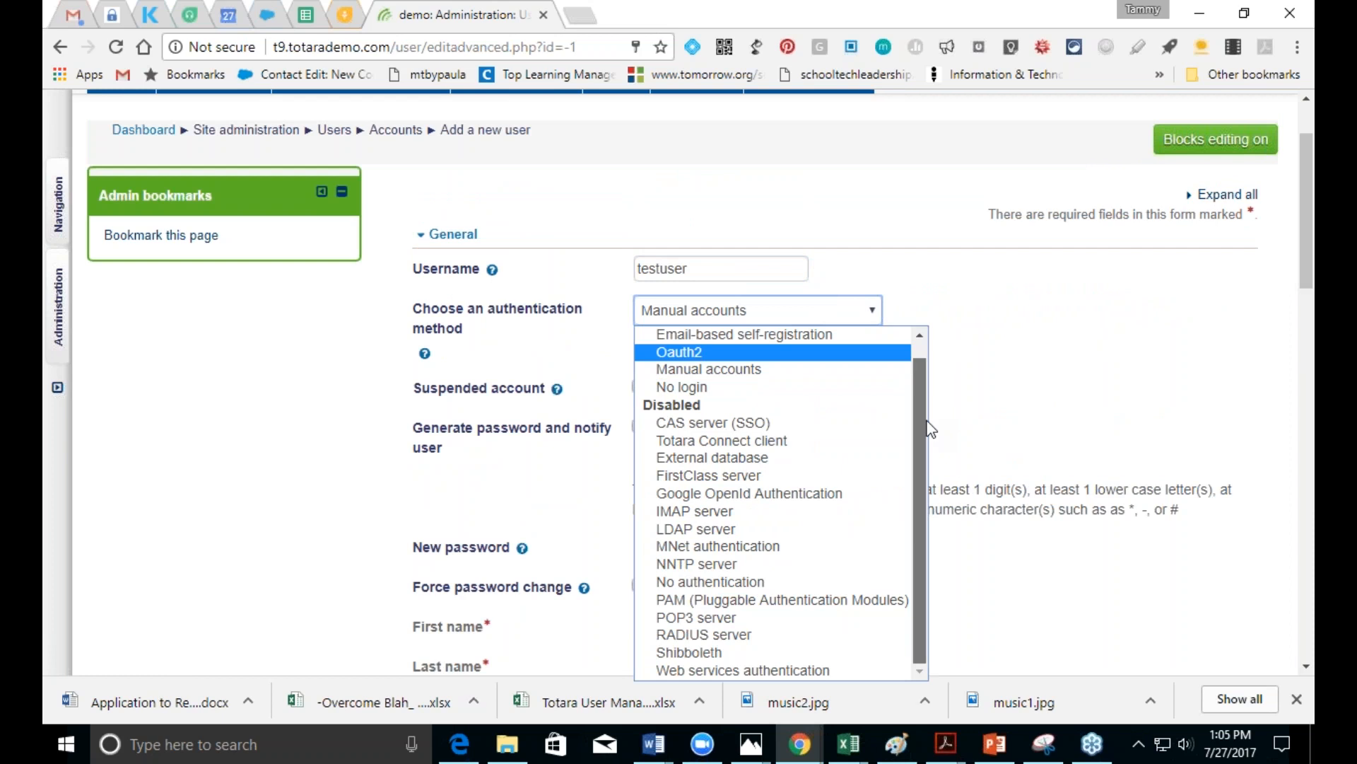
click(743, 370)
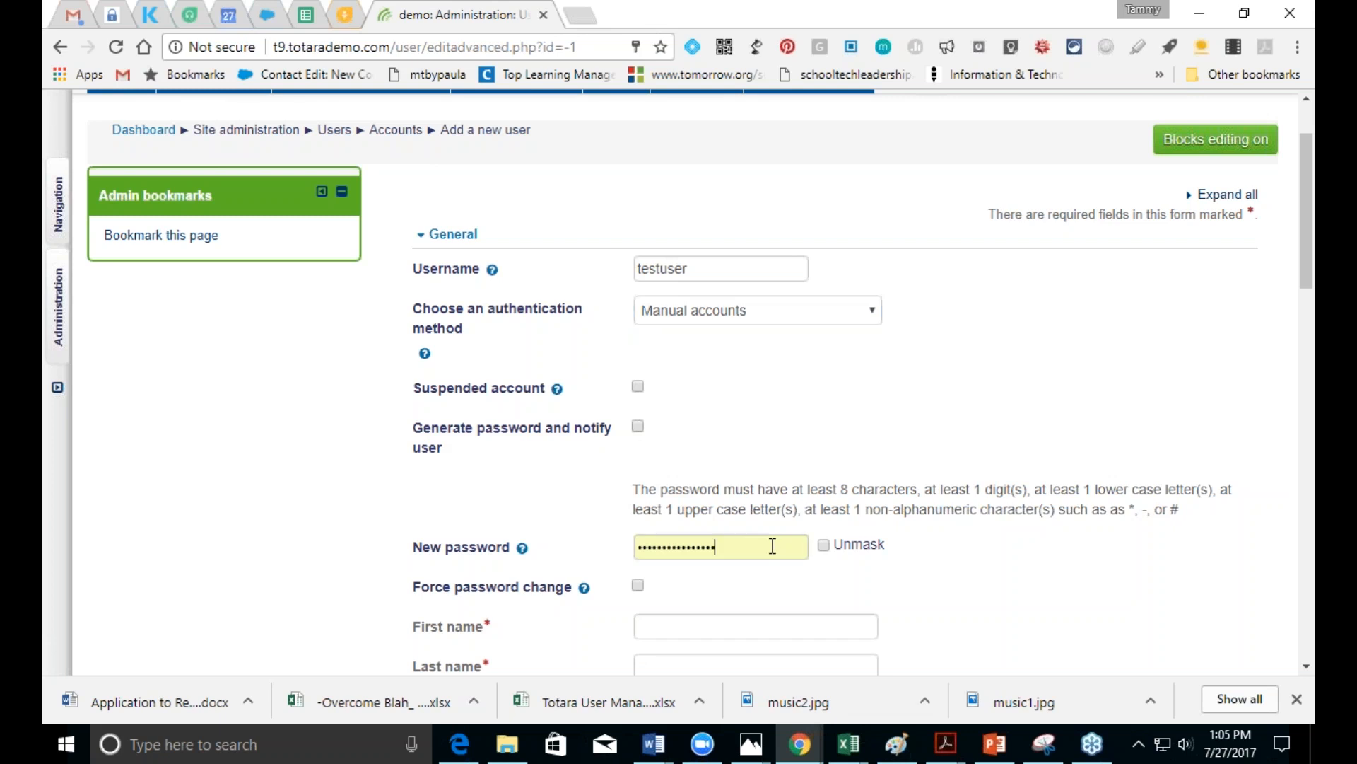
Step: Replace the password with a new unmasked account password and force a password change
drag(770, 545, 607, 545)
key(BackSpace)
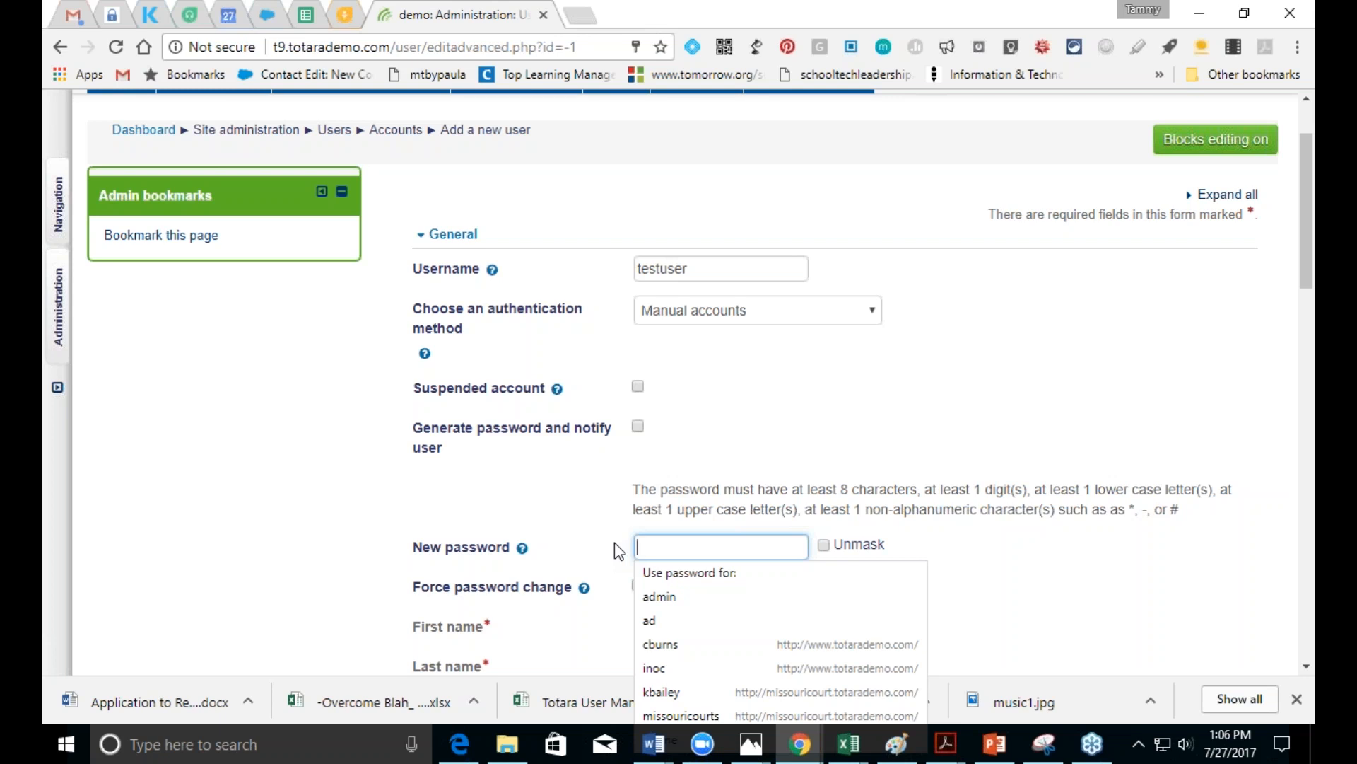
click(824, 544)
click(734, 556)
text(Testuser)
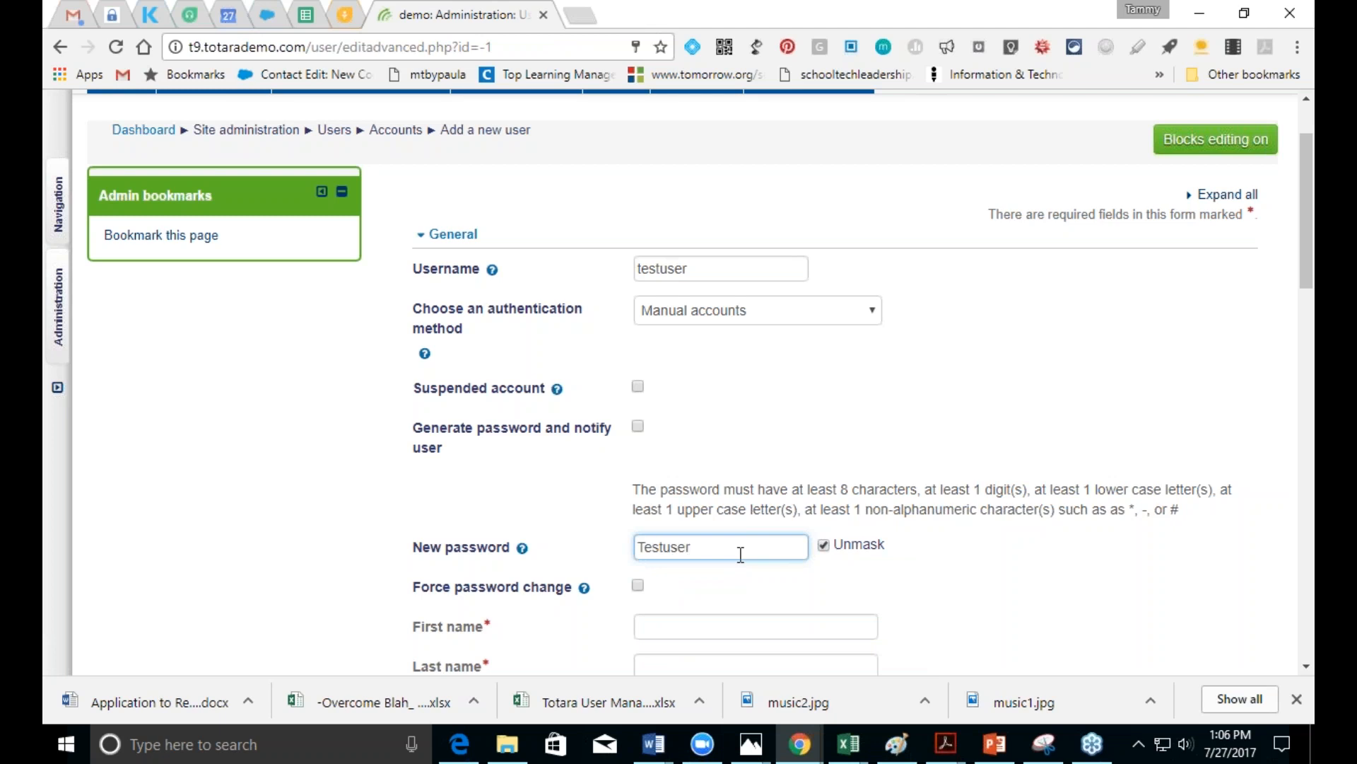
text(#1)
click(637, 586)
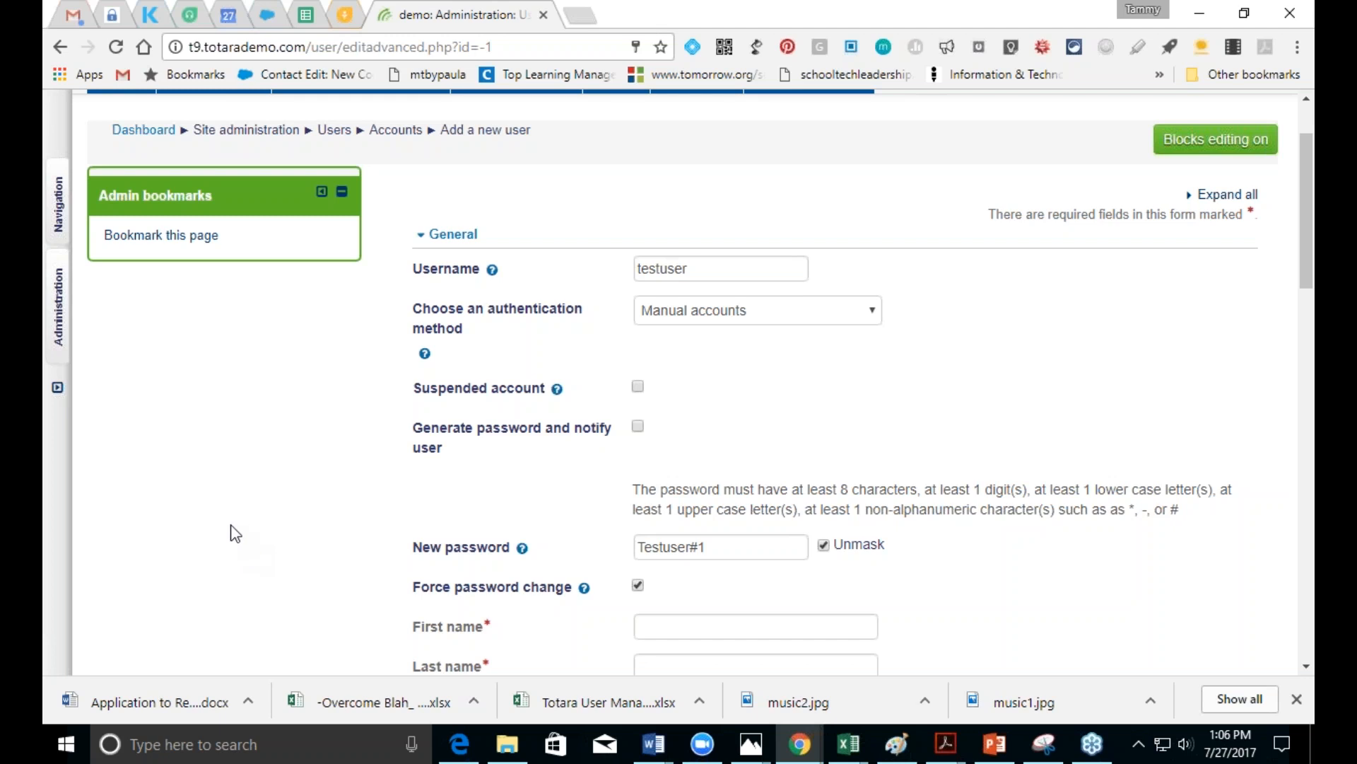
Step: Enter first name Test, last name User, and the user's e-mail address
click(1306, 668)
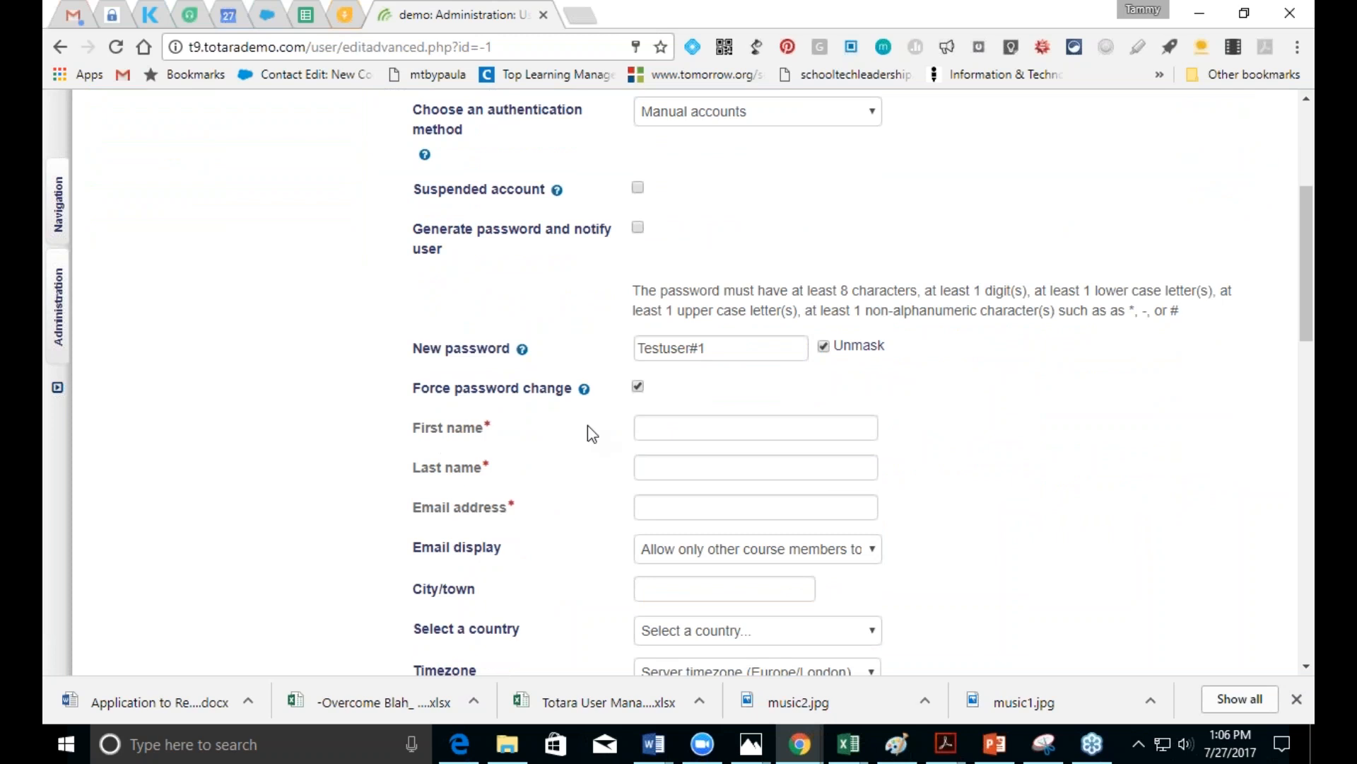
click(661, 427)
text(Test)
key(Tab)
text(User)
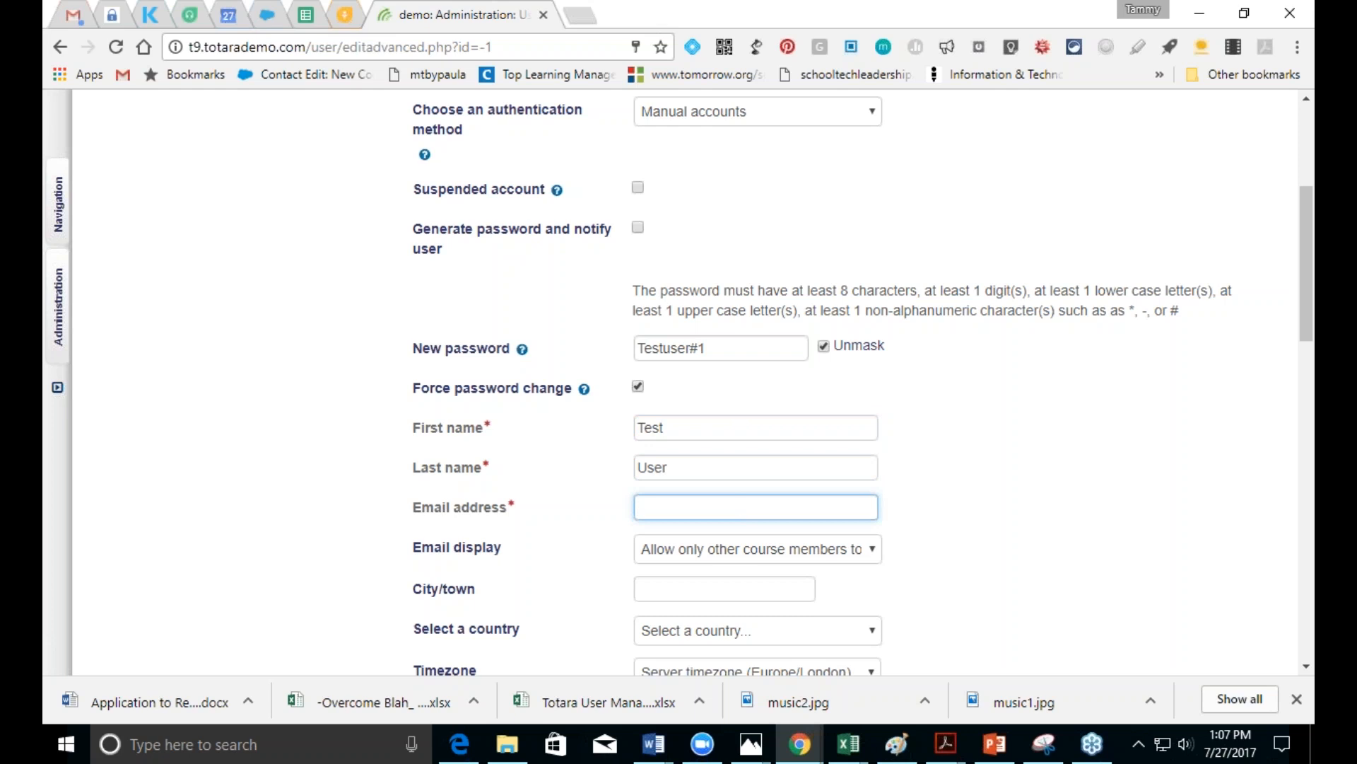
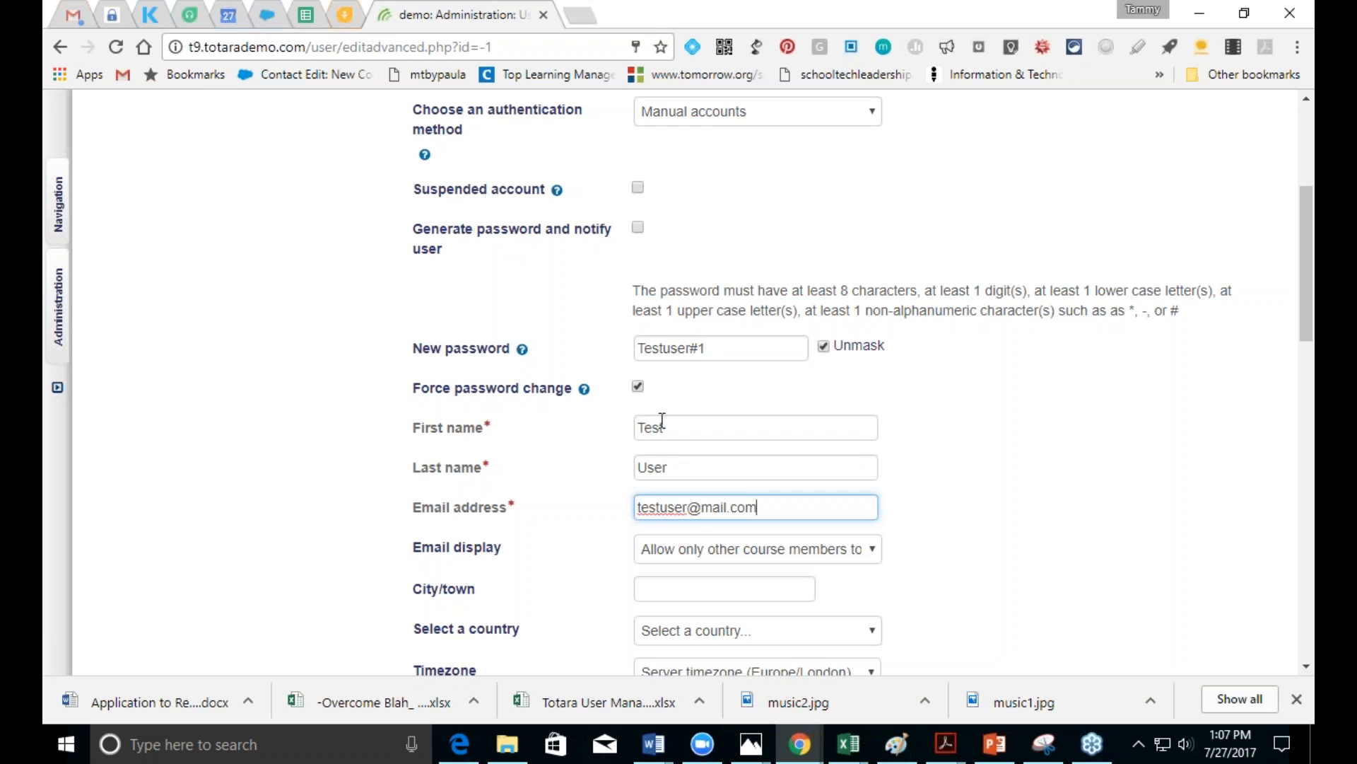
Step: Set the timezone to America/Chicago
scroll(1307, 336, down, 3)
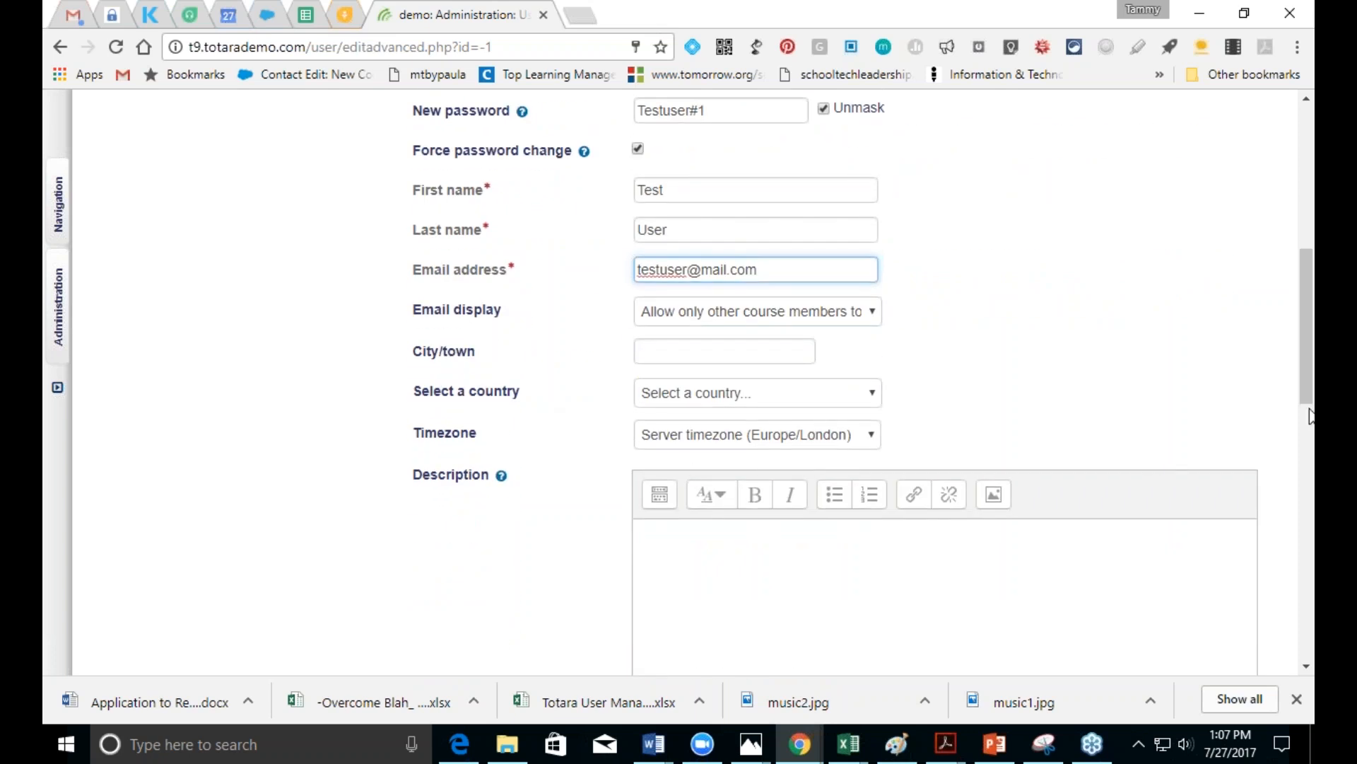
click(872, 437)
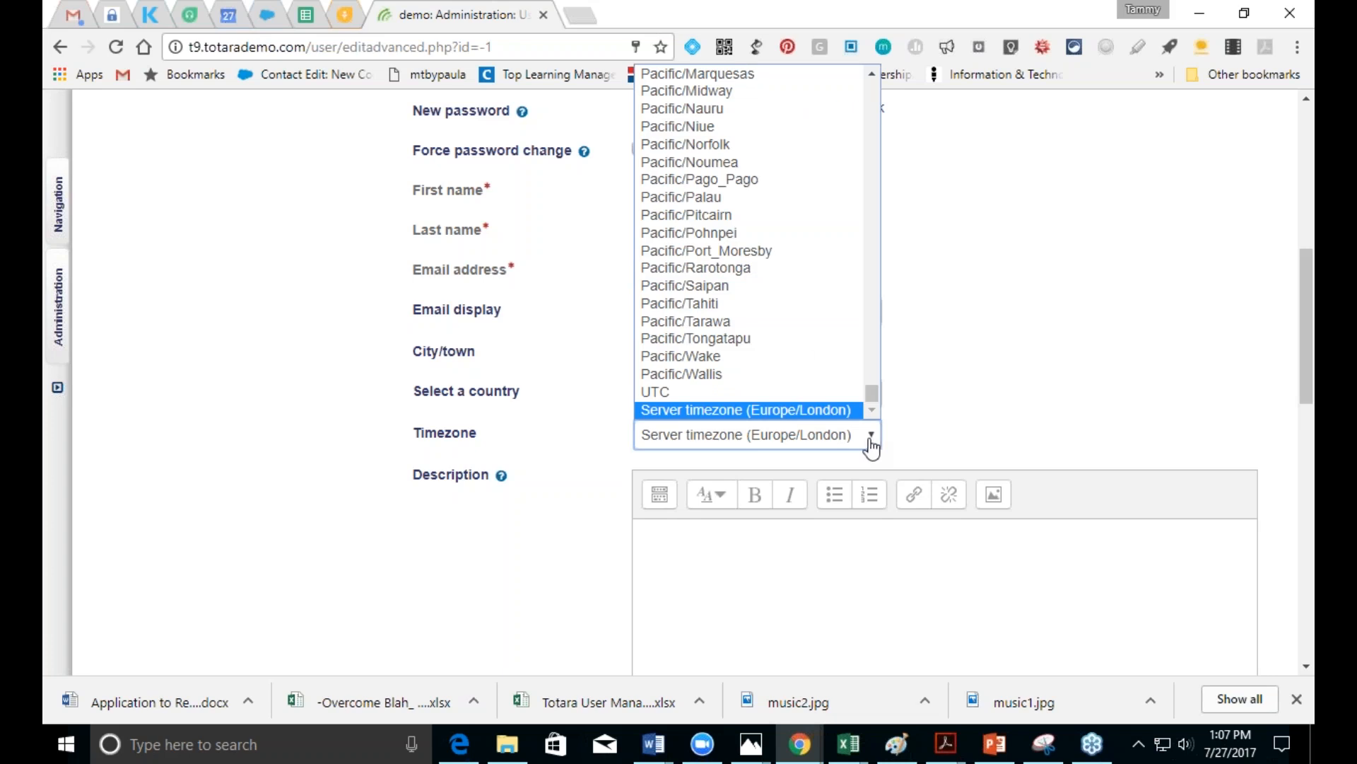
drag(873, 393, 869, 151)
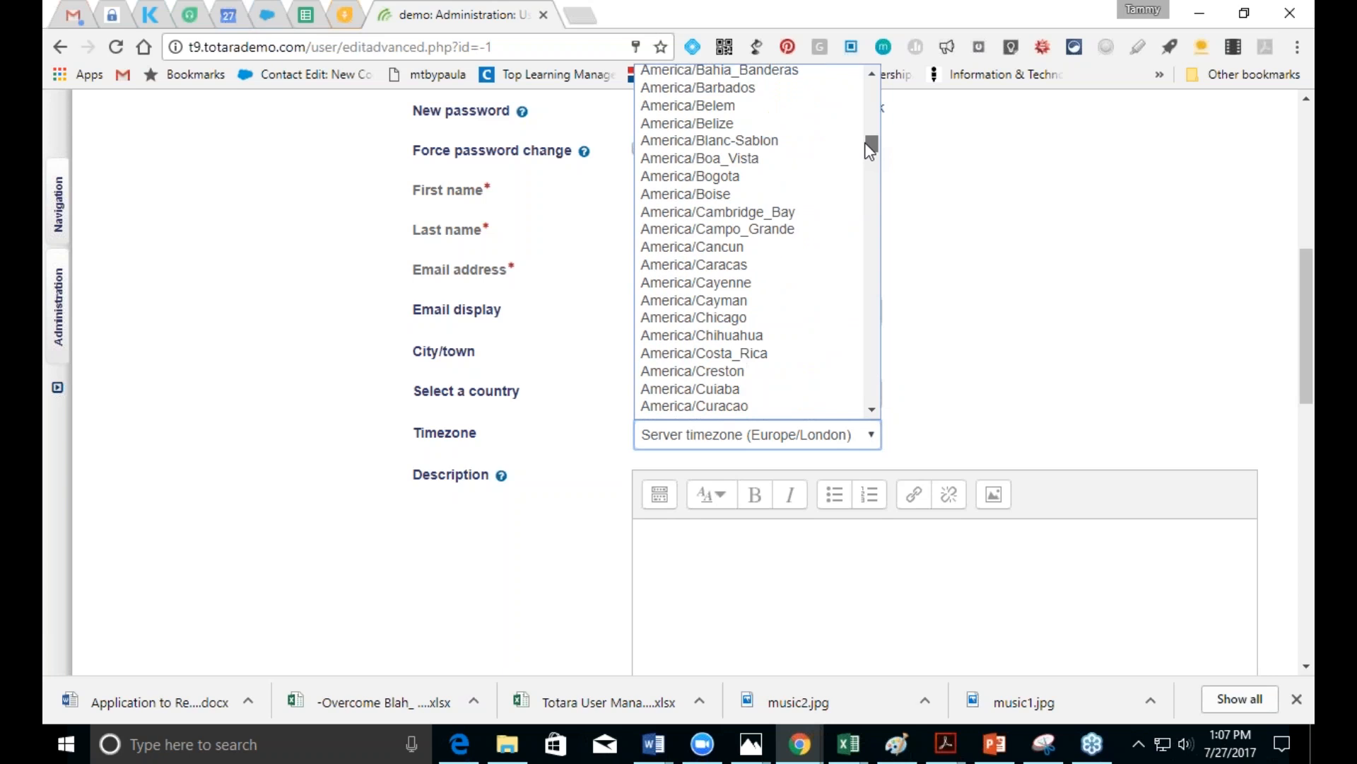
click(785, 317)
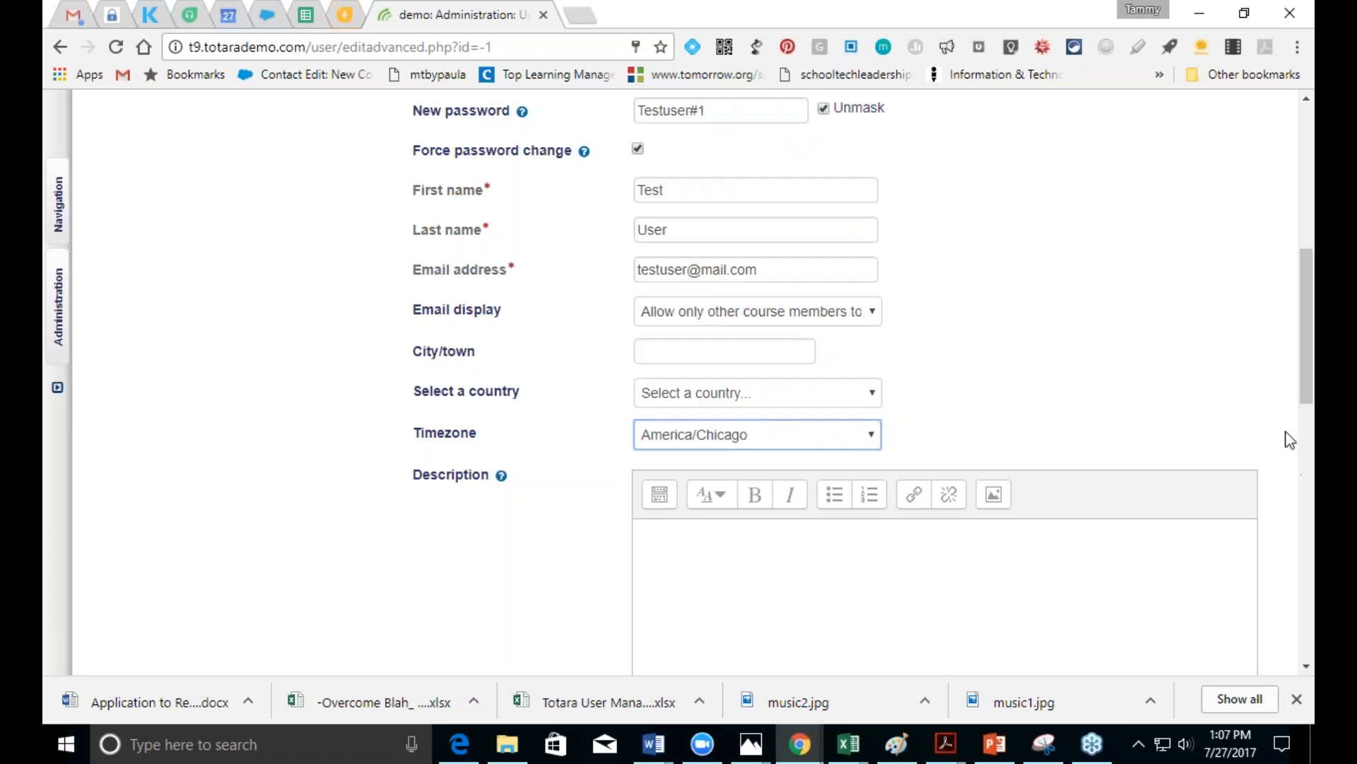
Step: Scroll down and expand the Aspirational position section
scroll(1307, 400, down, 7)
scroll(864, 420, down, 2)
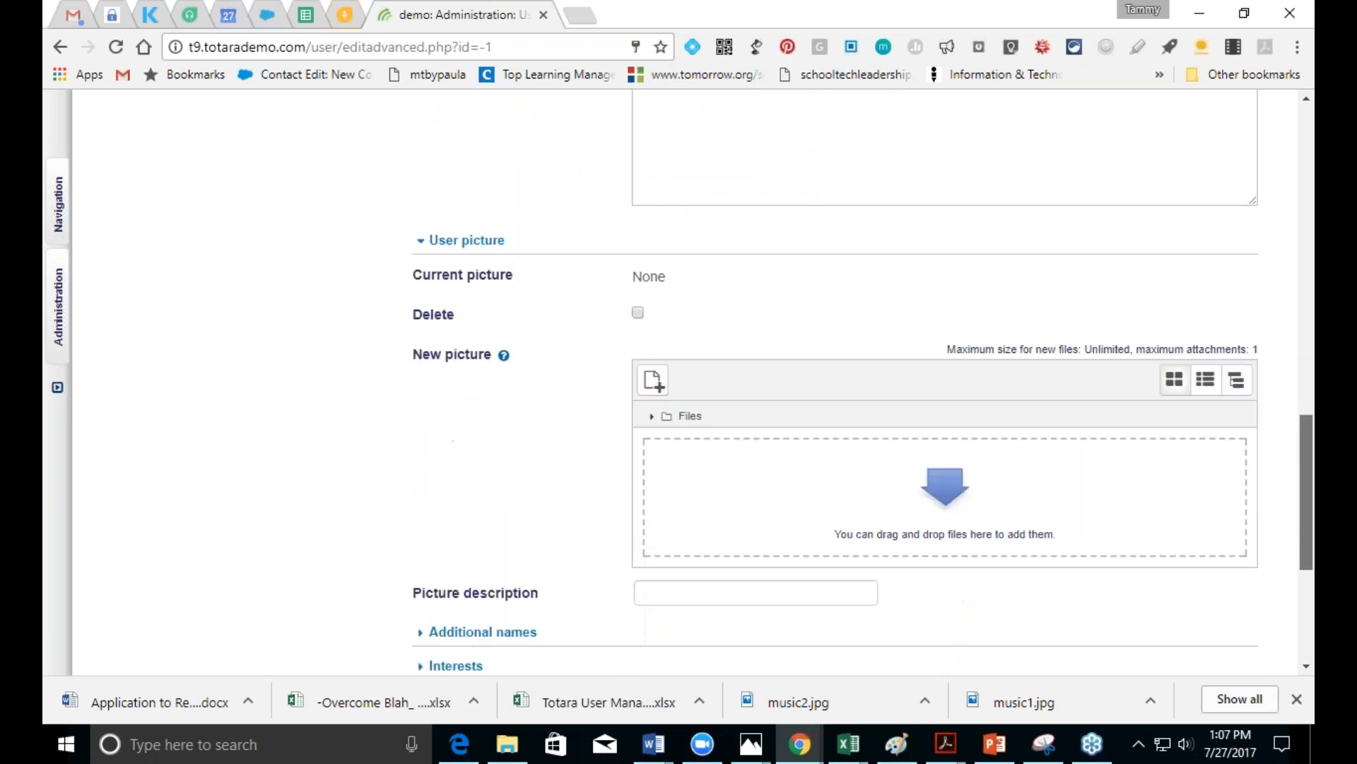
scroll(834, 382, down, 2)
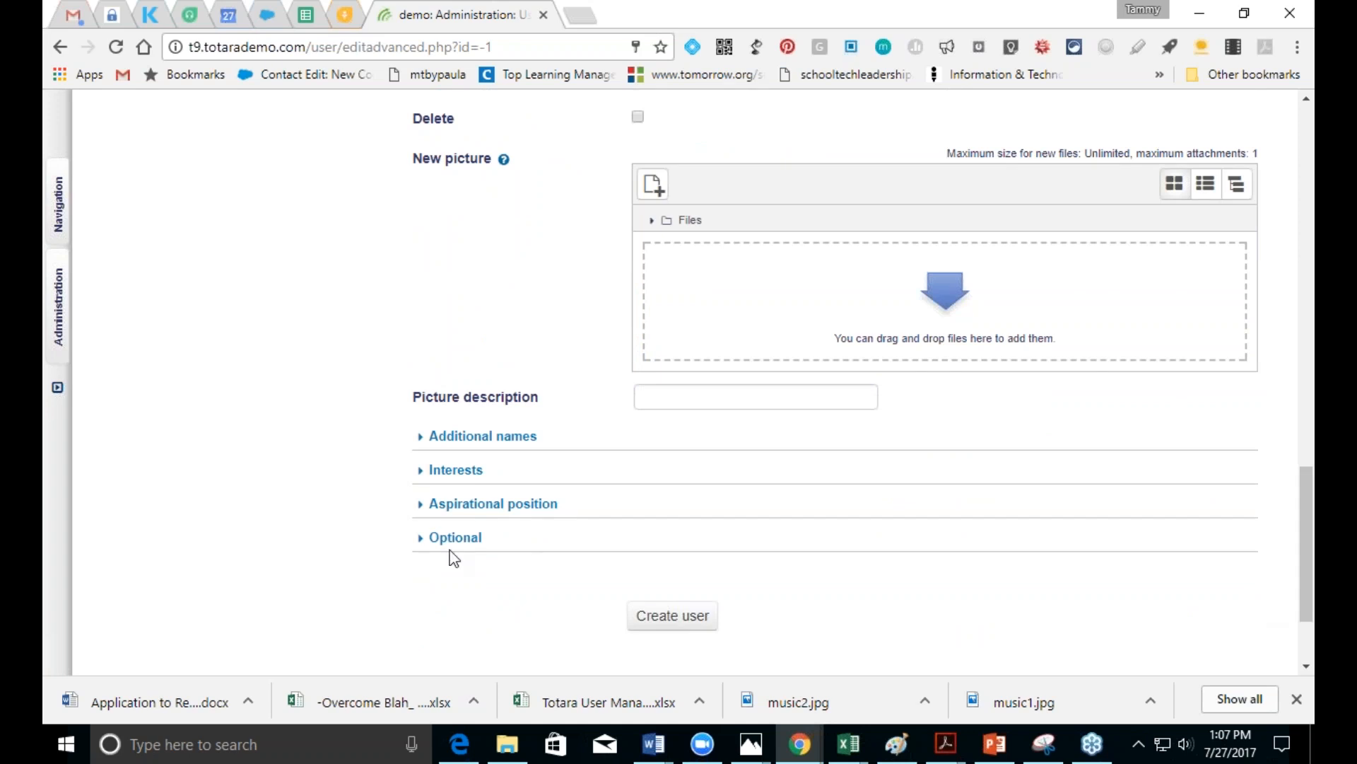
click(453, 508)
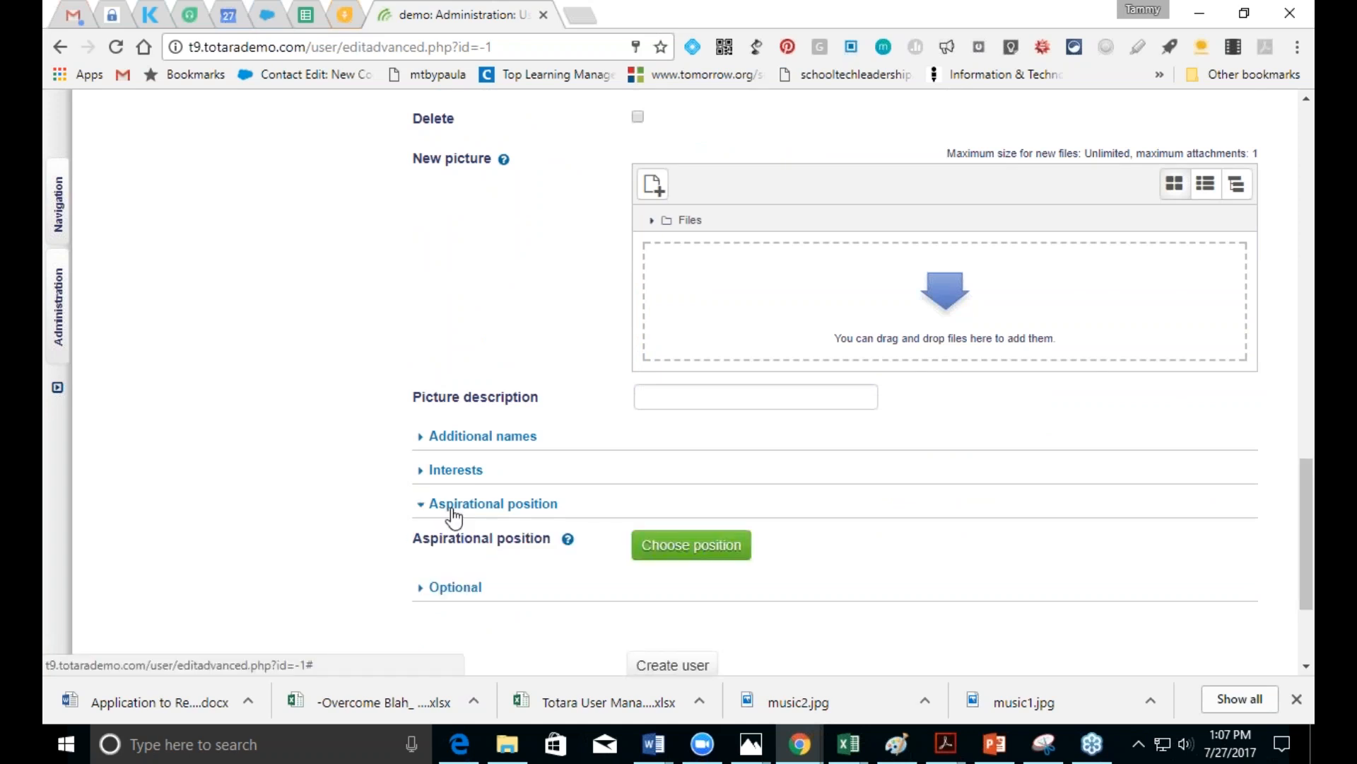
Step: Pick Department Head 1 under CEO in the Report Framework as aspirational position
click(666, 552)
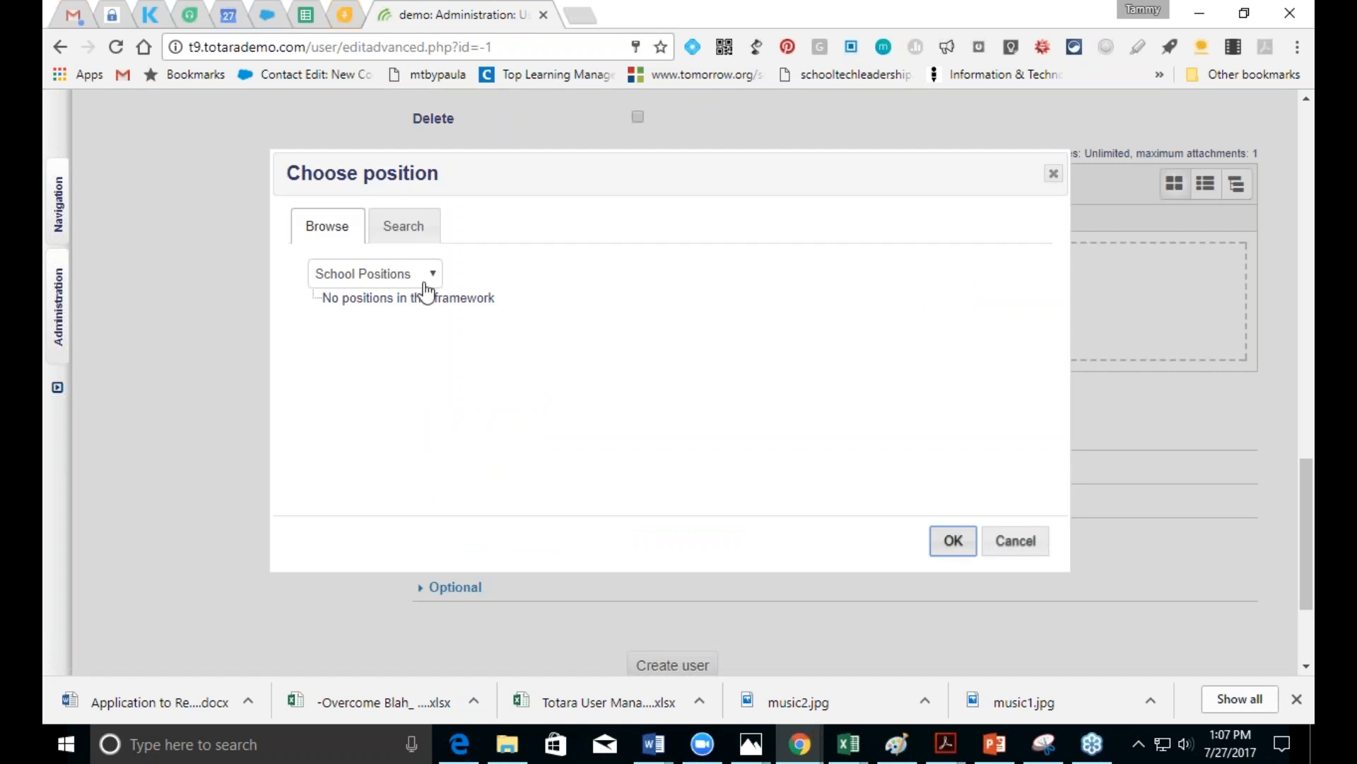
click(425, 284)
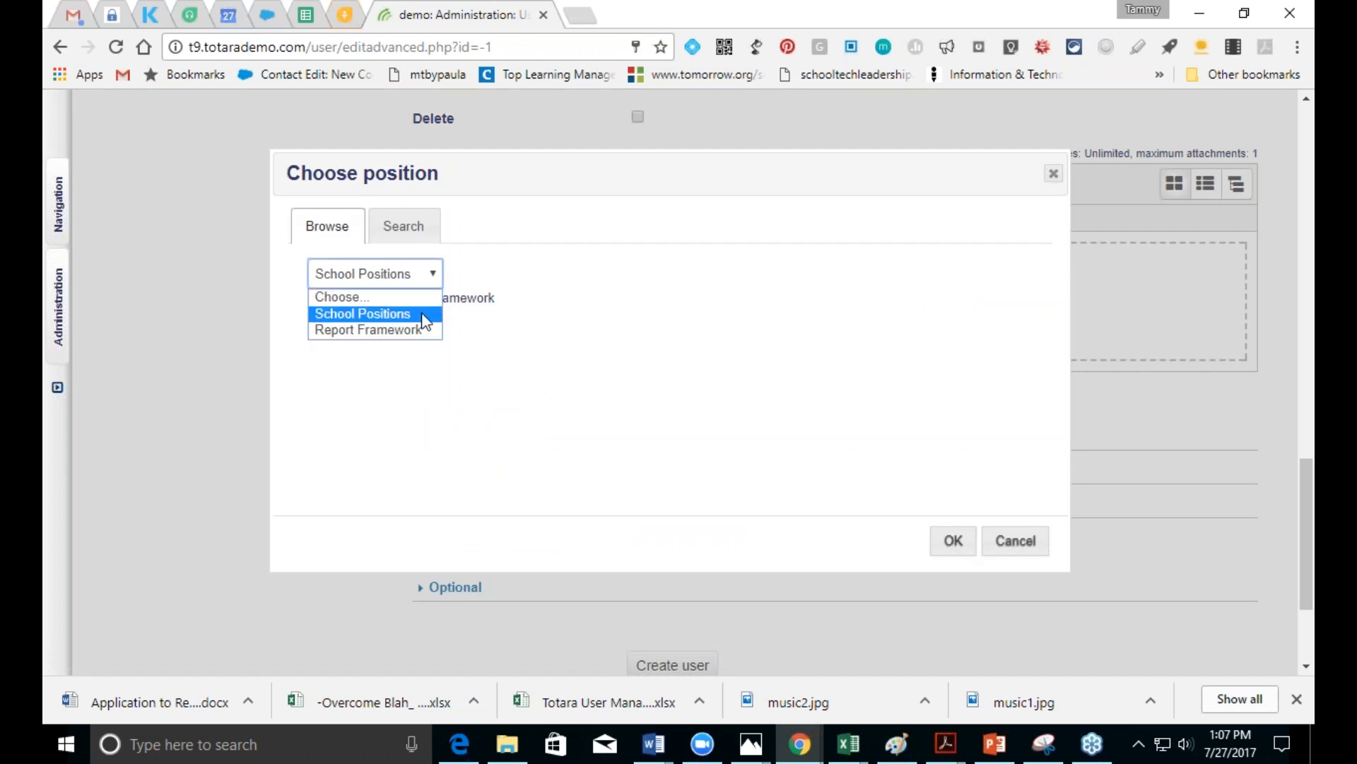
click(427, 314)
click(428, 283)
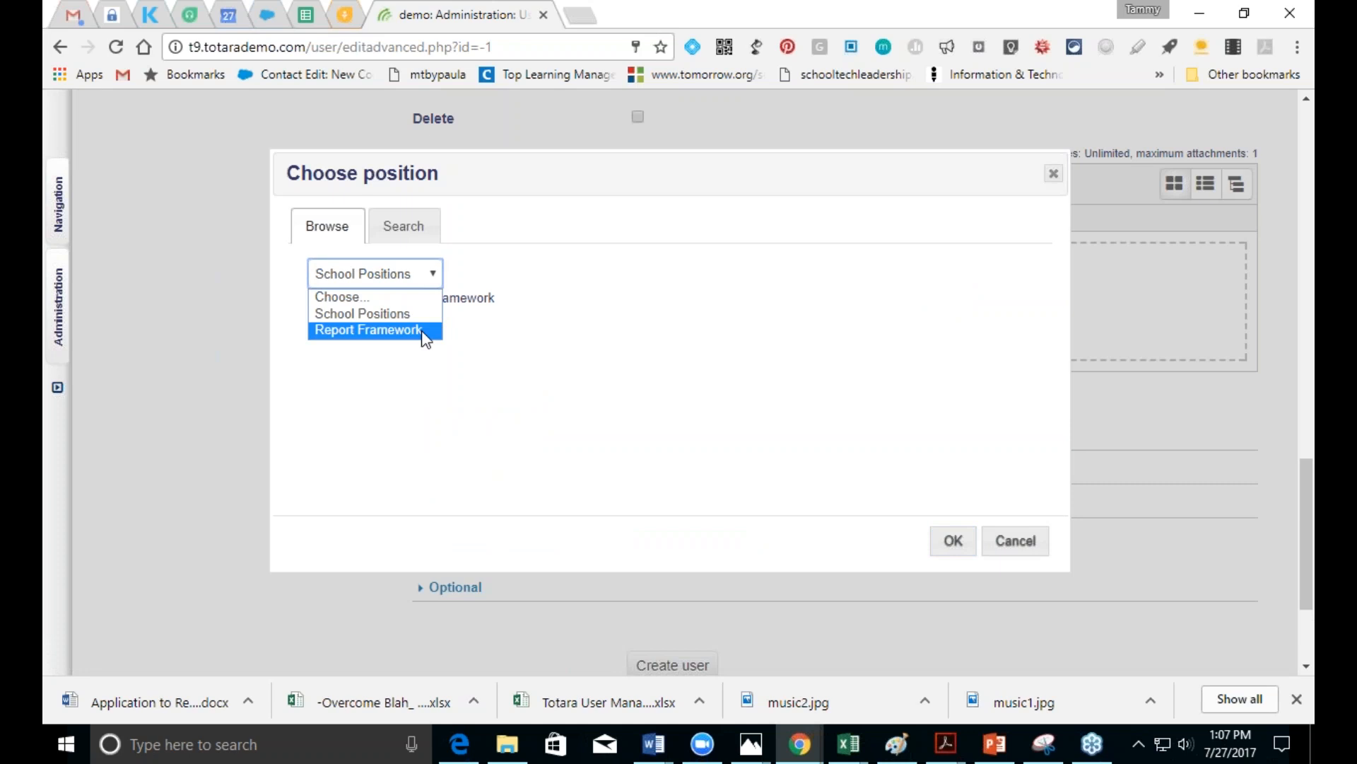
click(423, 329)
click(313, 297)
click(382, 321)
click(953, 545)
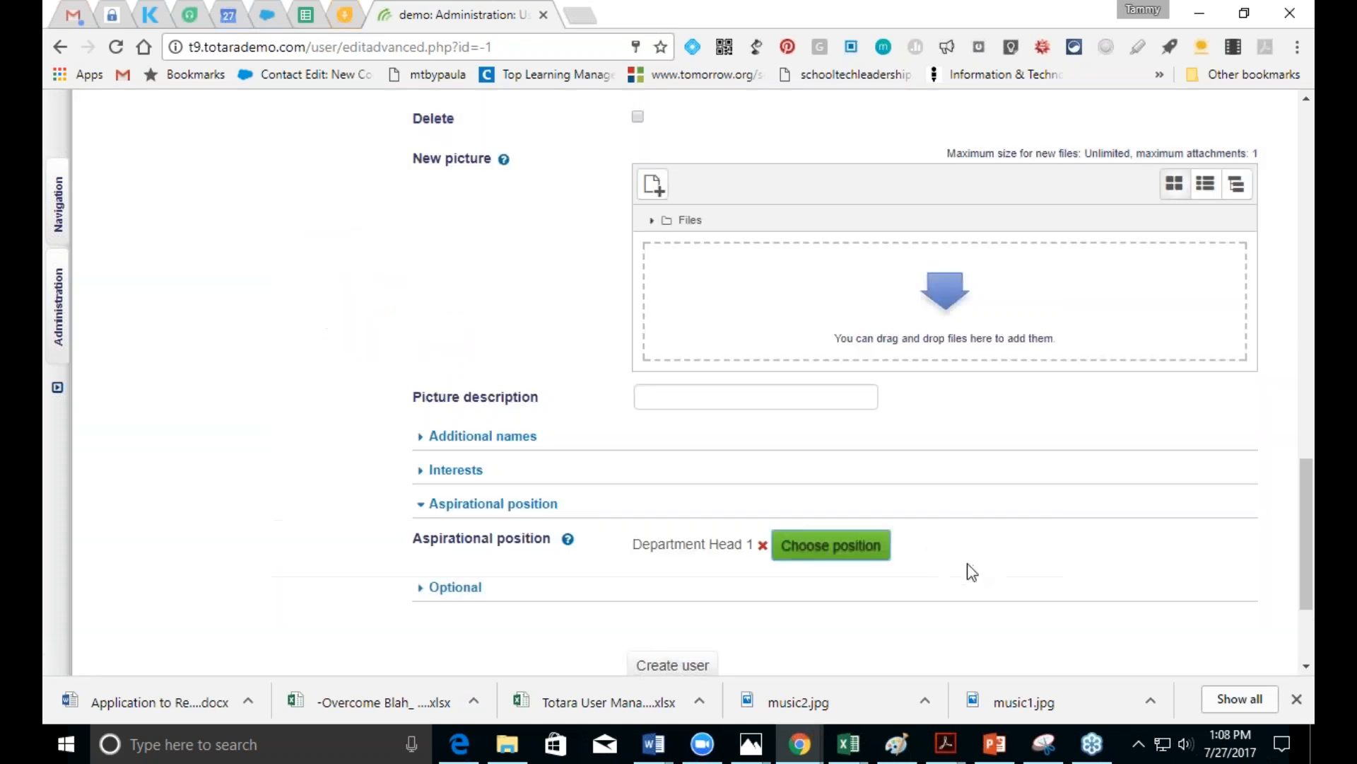
drag(1307, 531, 1312, 580)
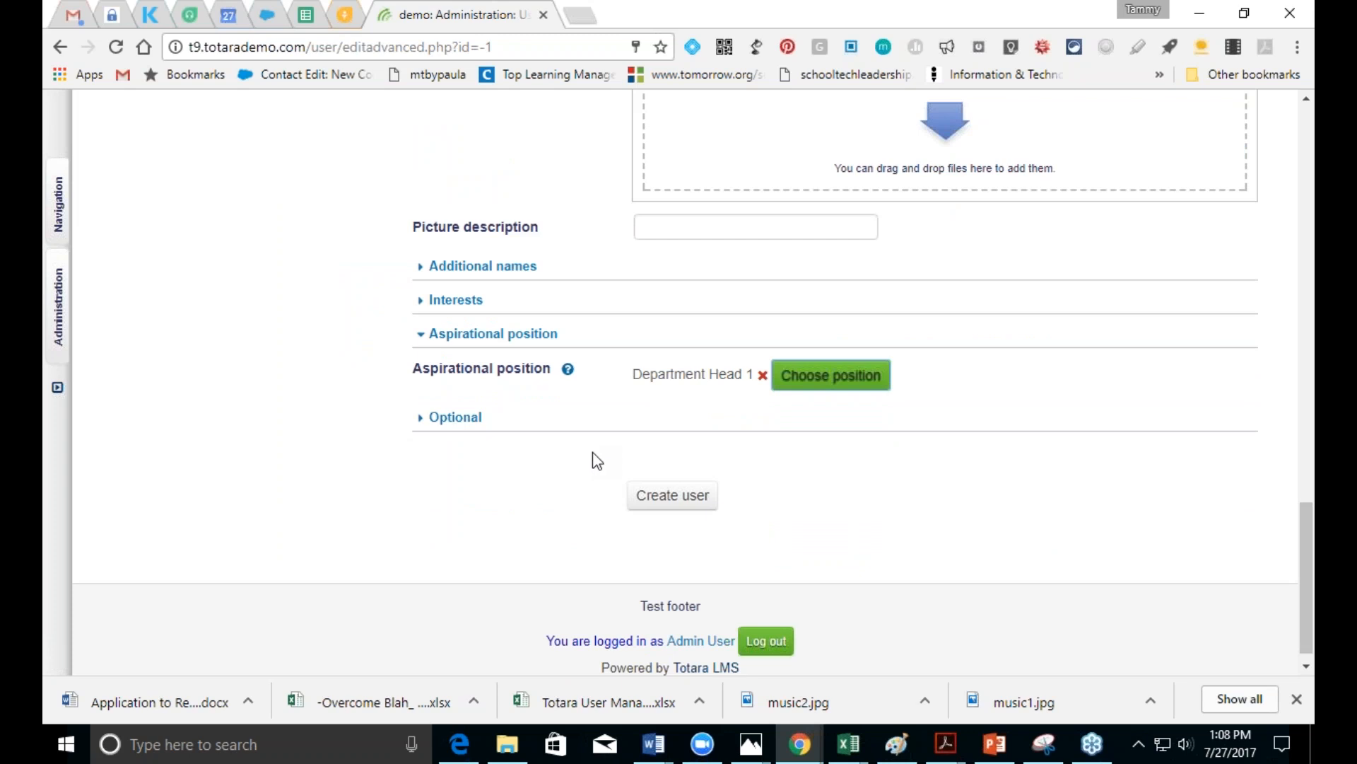
Step: Create the user and scroll the list to find Test User among 12 users
click(662, 503)
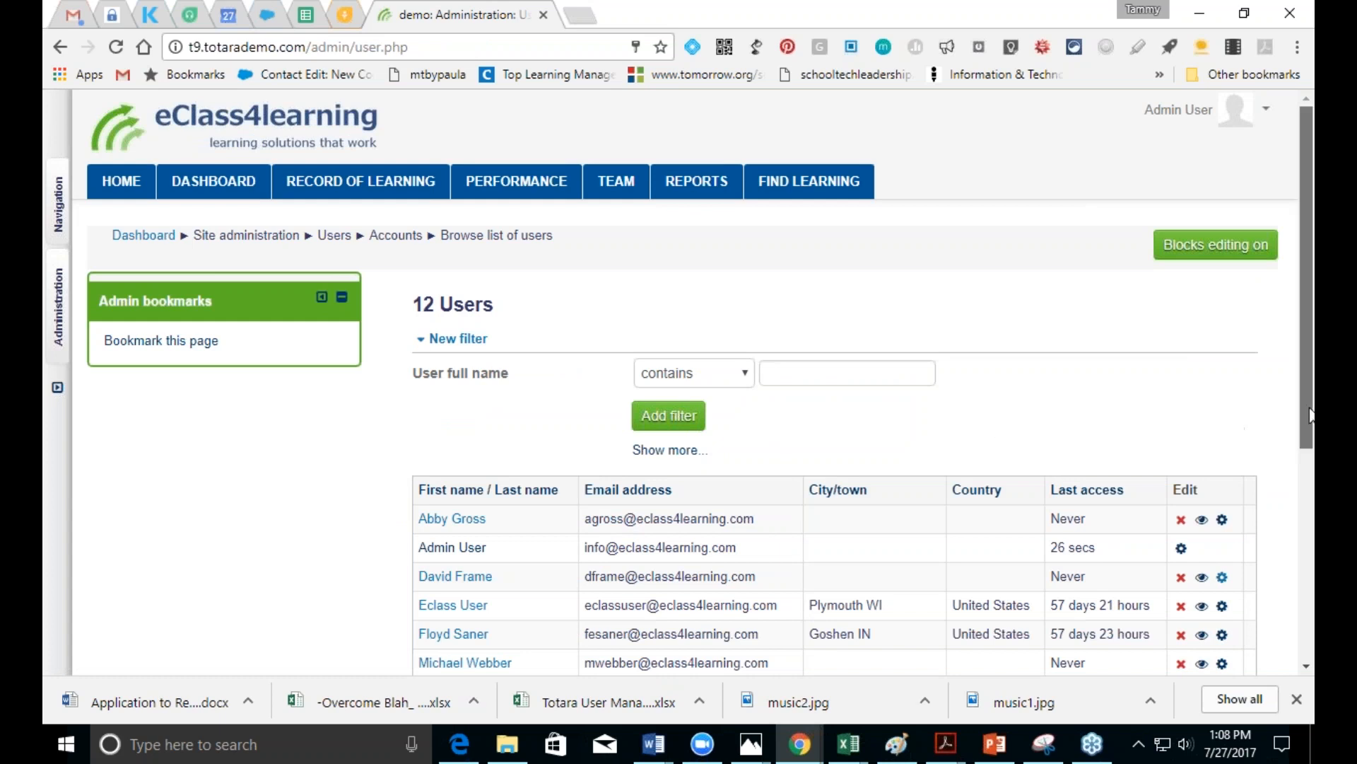
drag(1308, 431, 1310, 446)
scroll(1310, 446, down, 3)
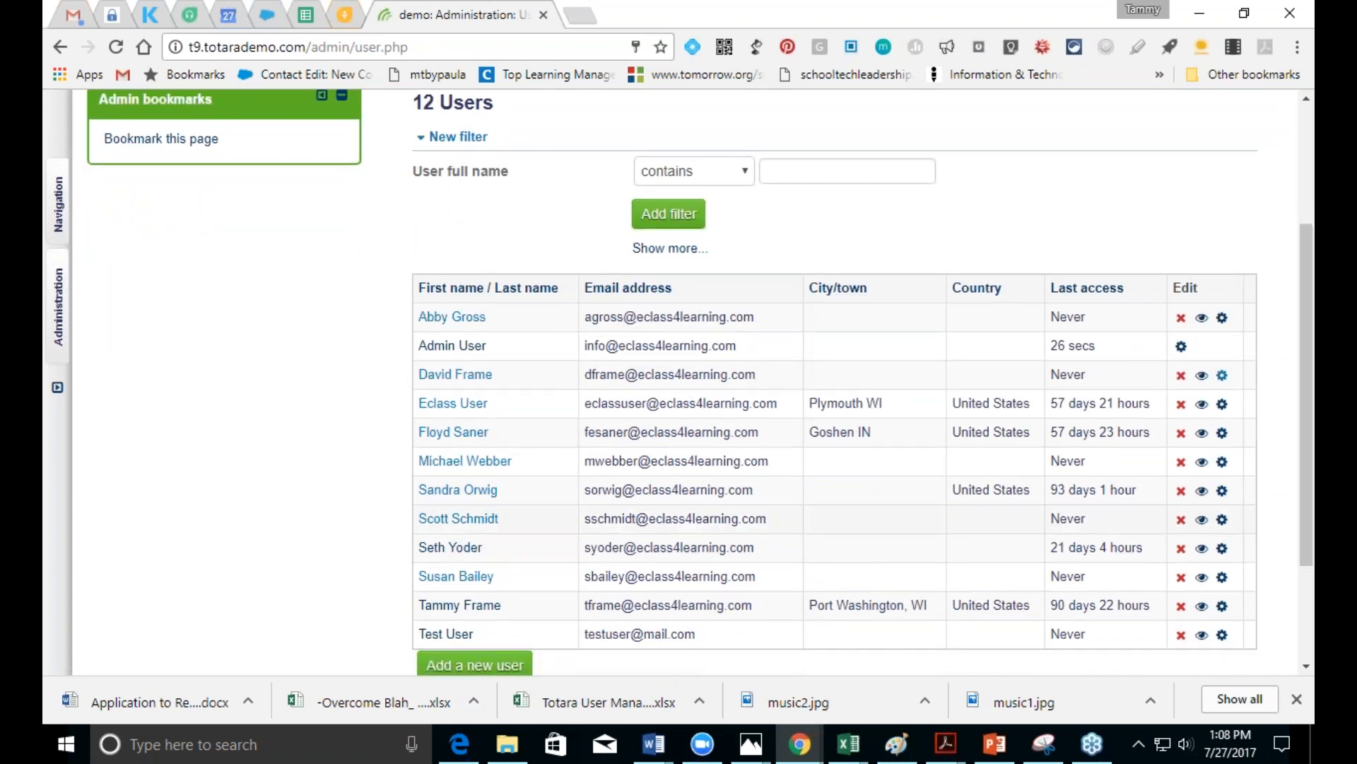
click(428, 634)
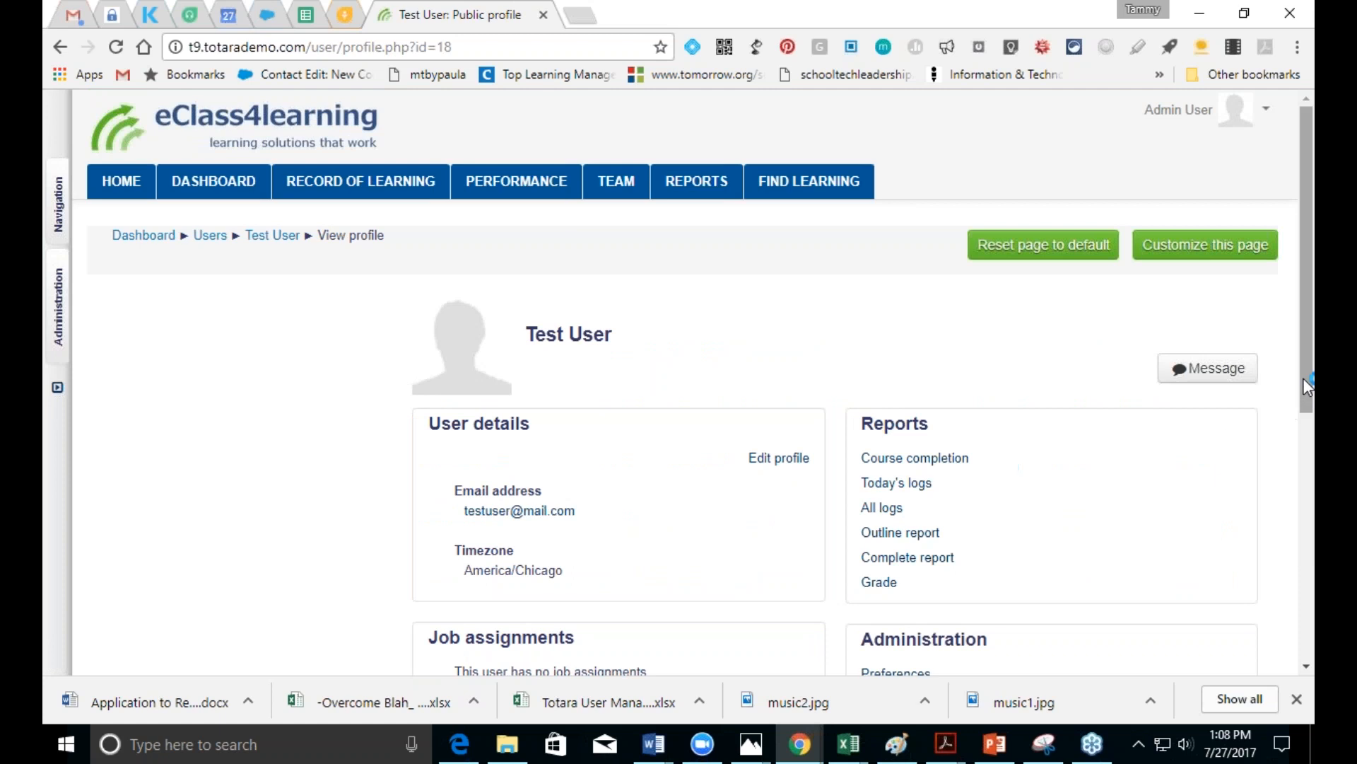
drag(1306, 382, 1306, 520)
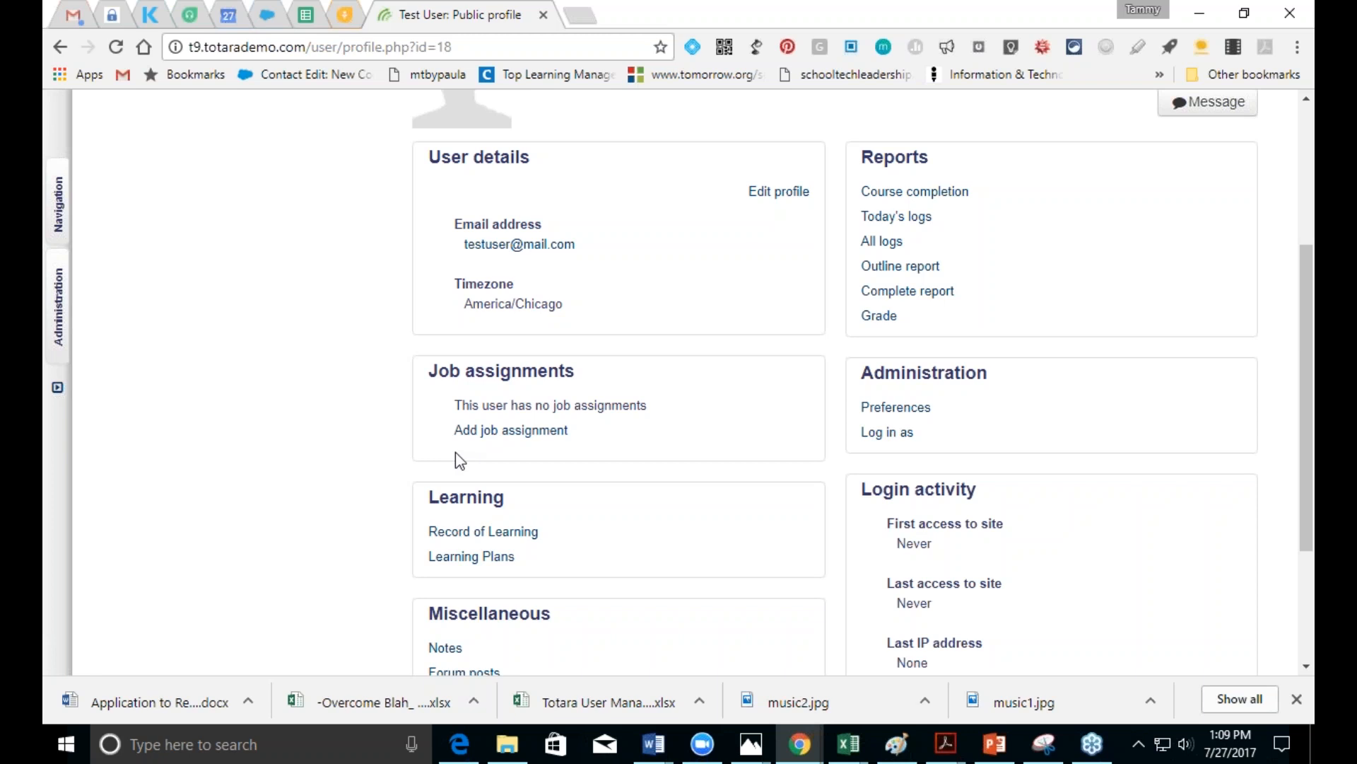
Step: Start a job assignment with full and short name 'Department Head 1' and ID number 1
click(470, 433)
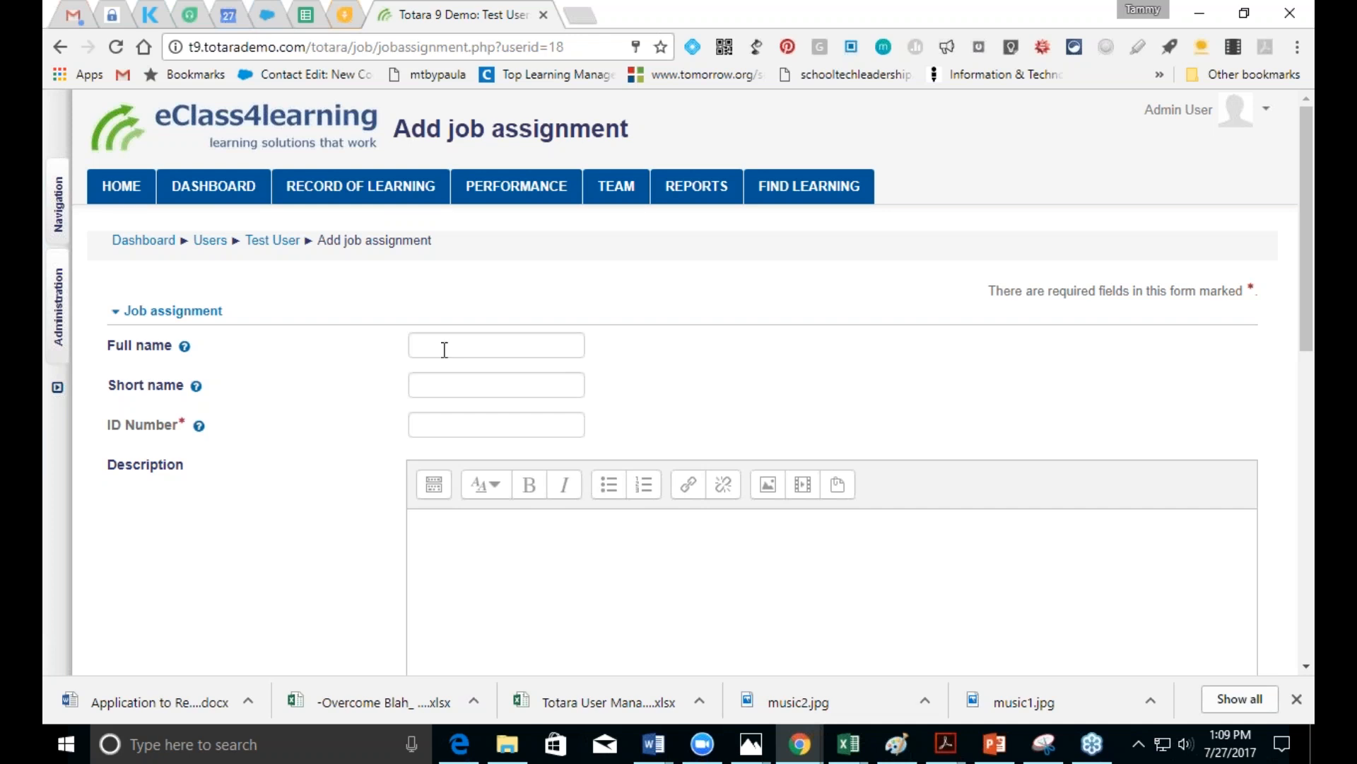
drag(1302, 328, 1287, 376)
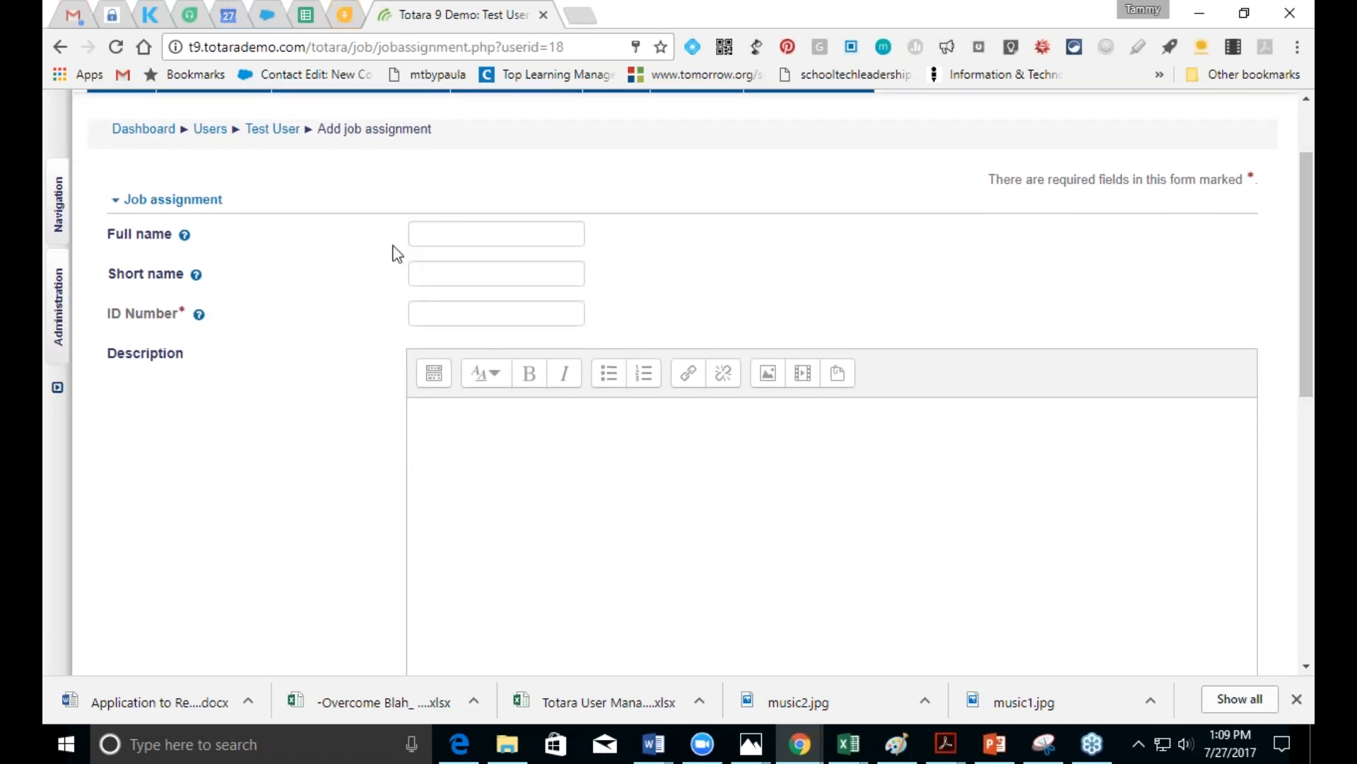
click(439, 232)
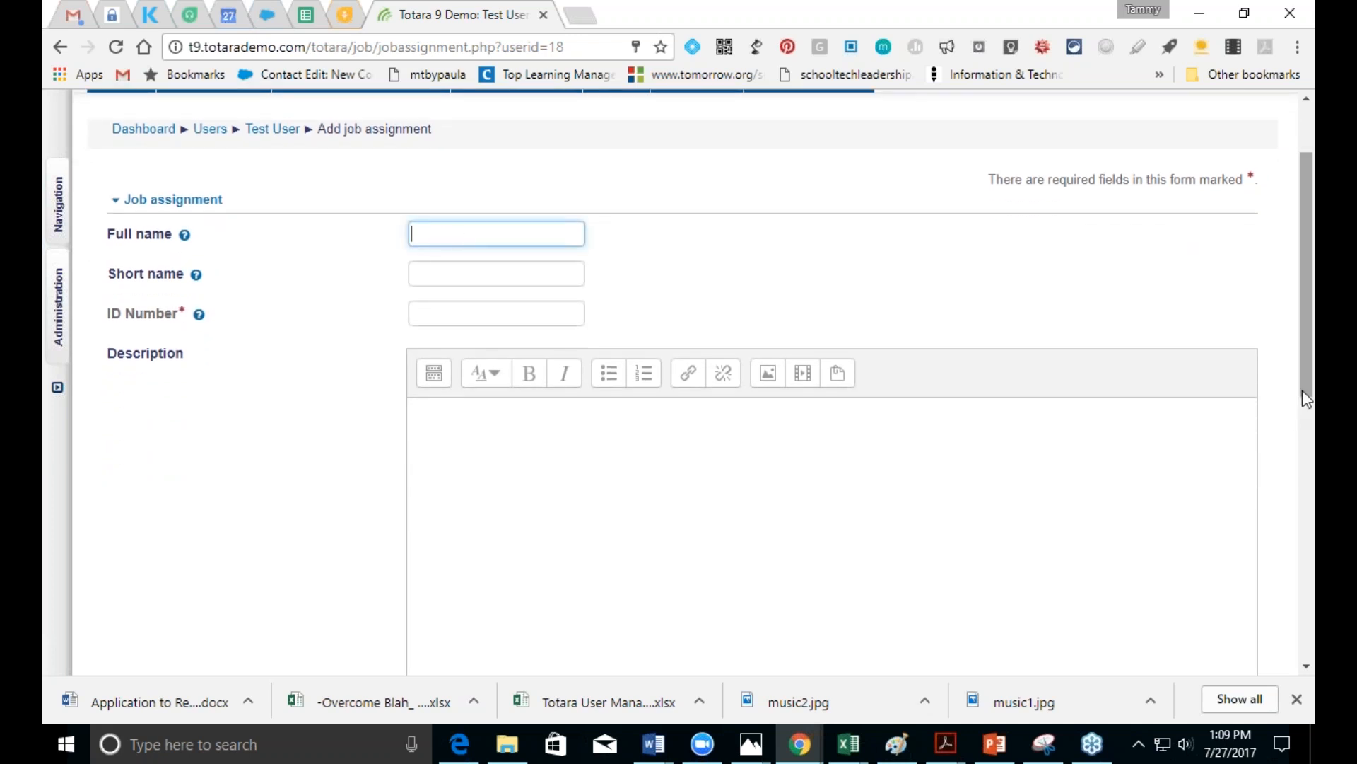
text(Department Head 1)
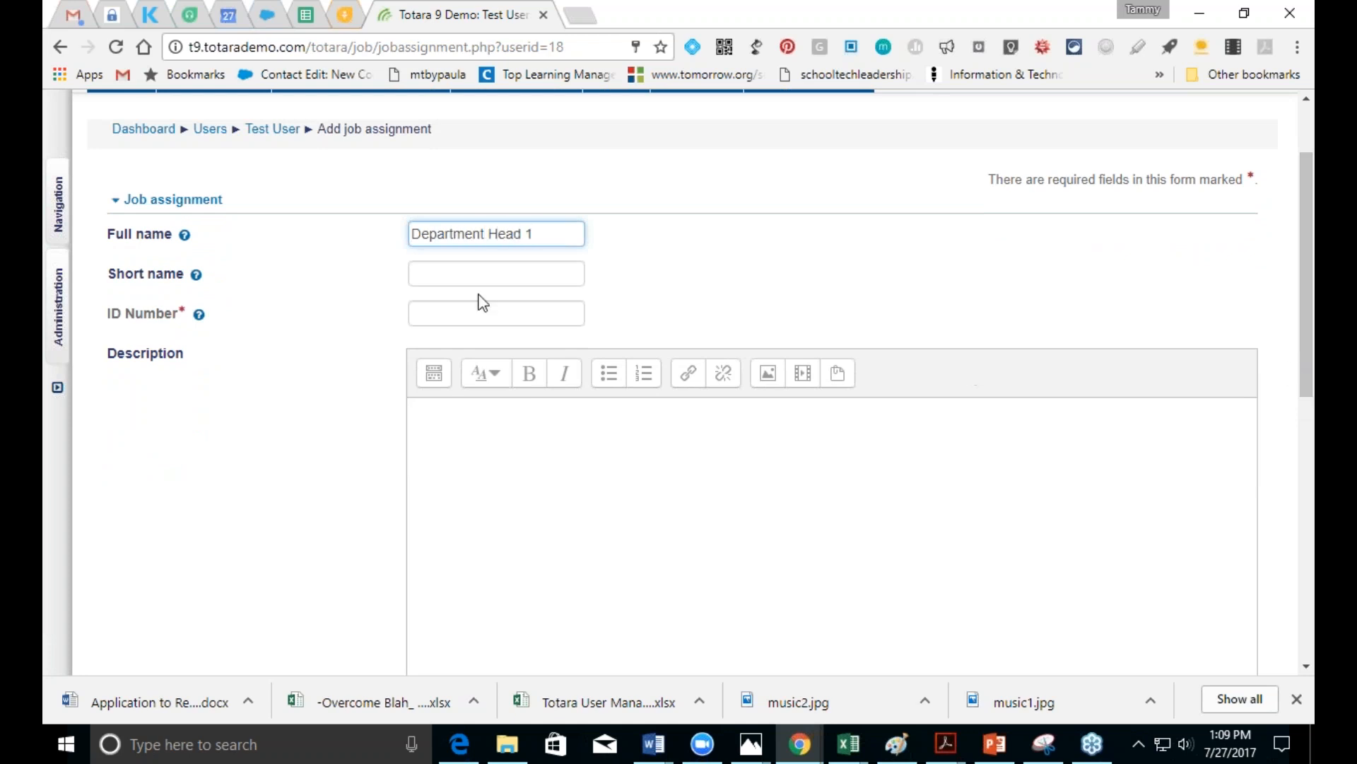
click(490, 276)
text(Departme)
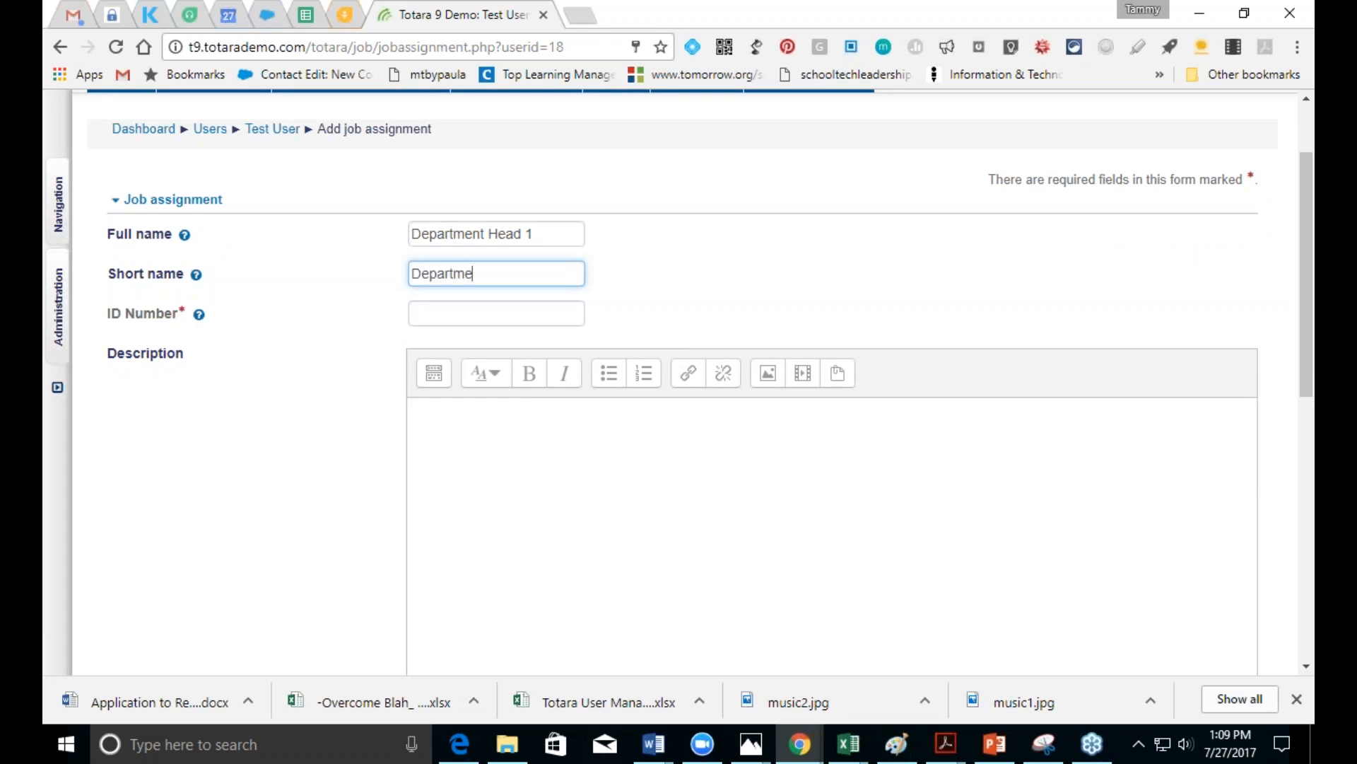
text(nt Head 1)
click(491, 314)
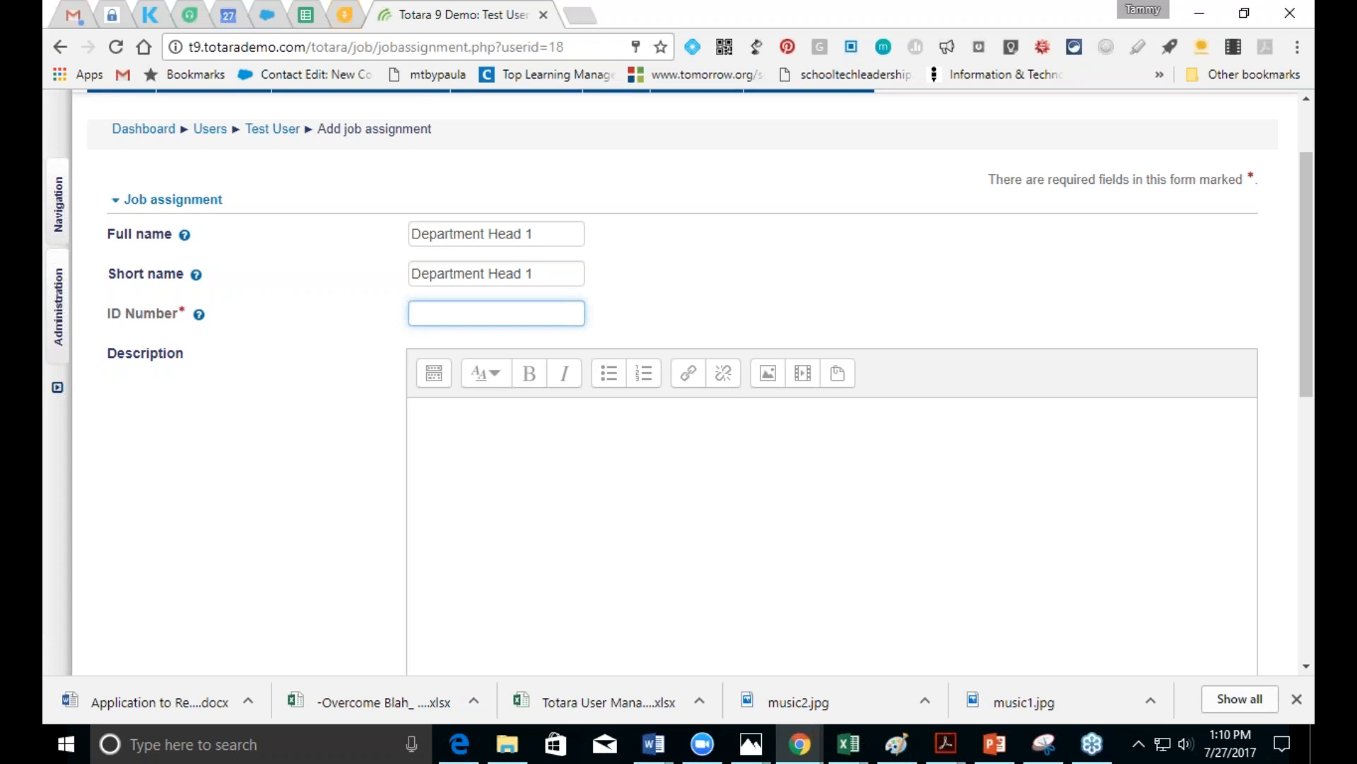
text(1)
Step: Enable the start date and set it to 27 July 2015
drag(1304, 362, 1309, 409)
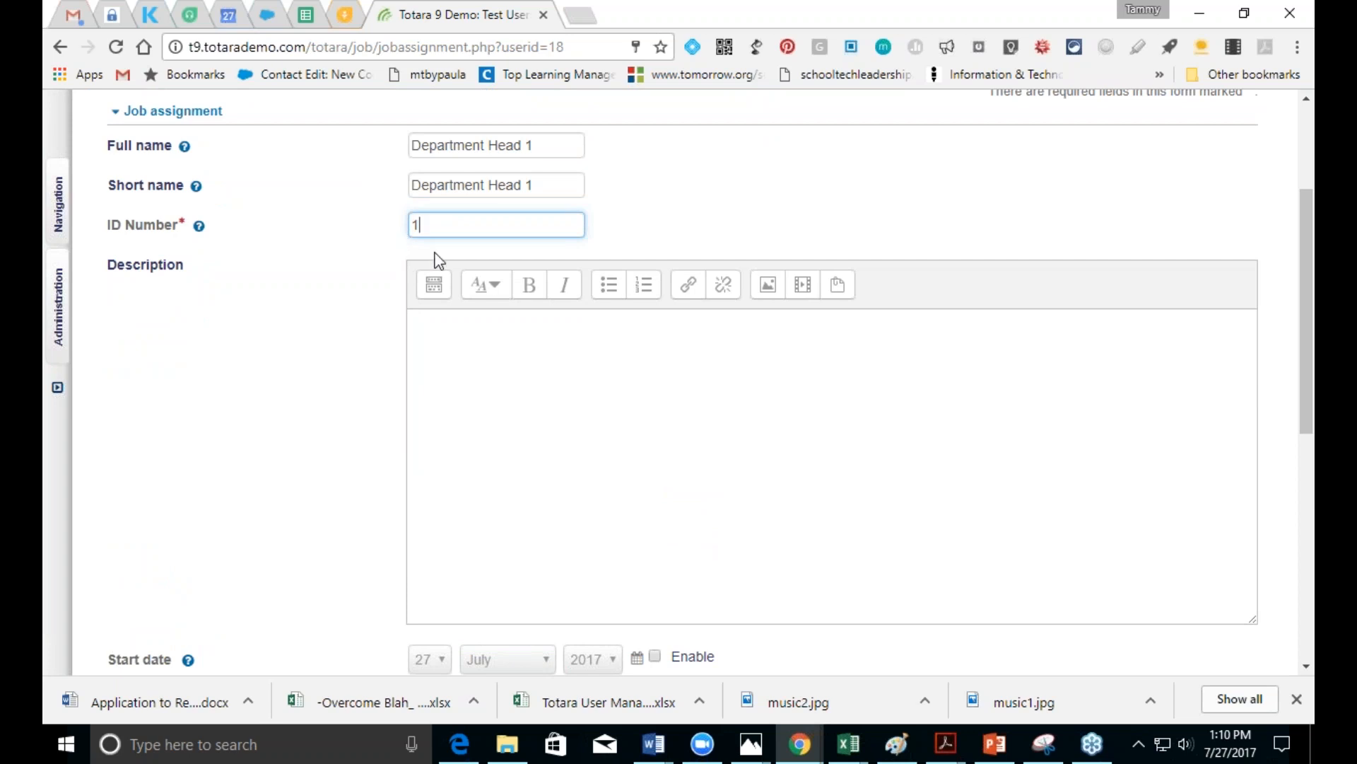
drag(1305, 398, 1305, 511)
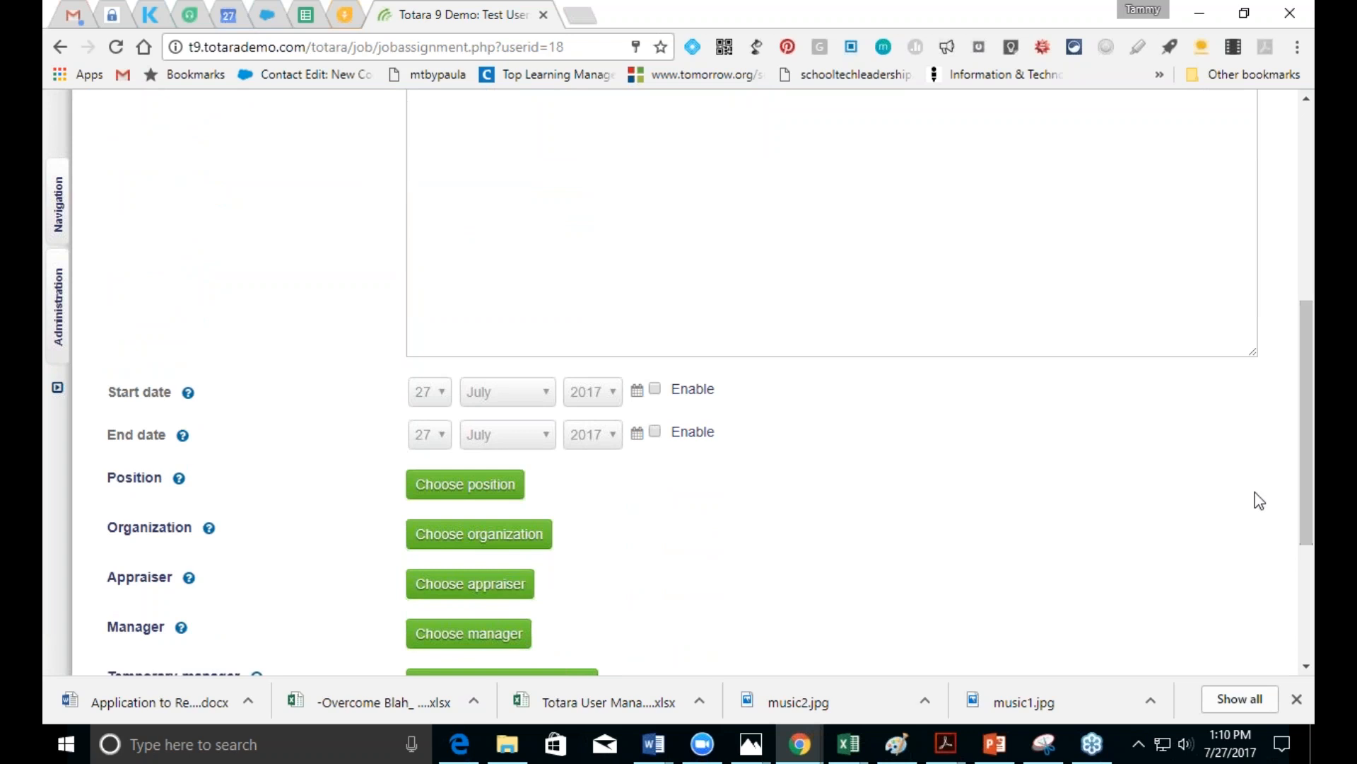
click(654, 389)
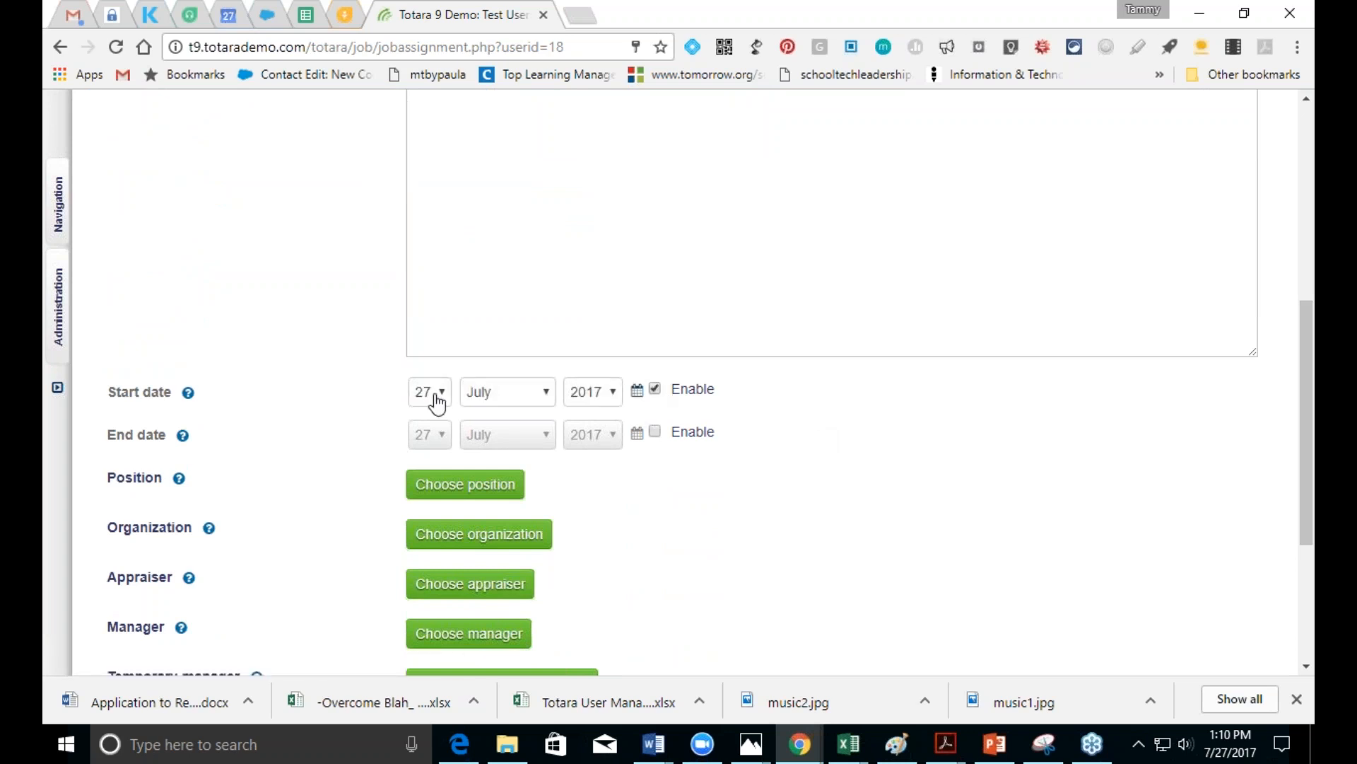
click(615, 393)
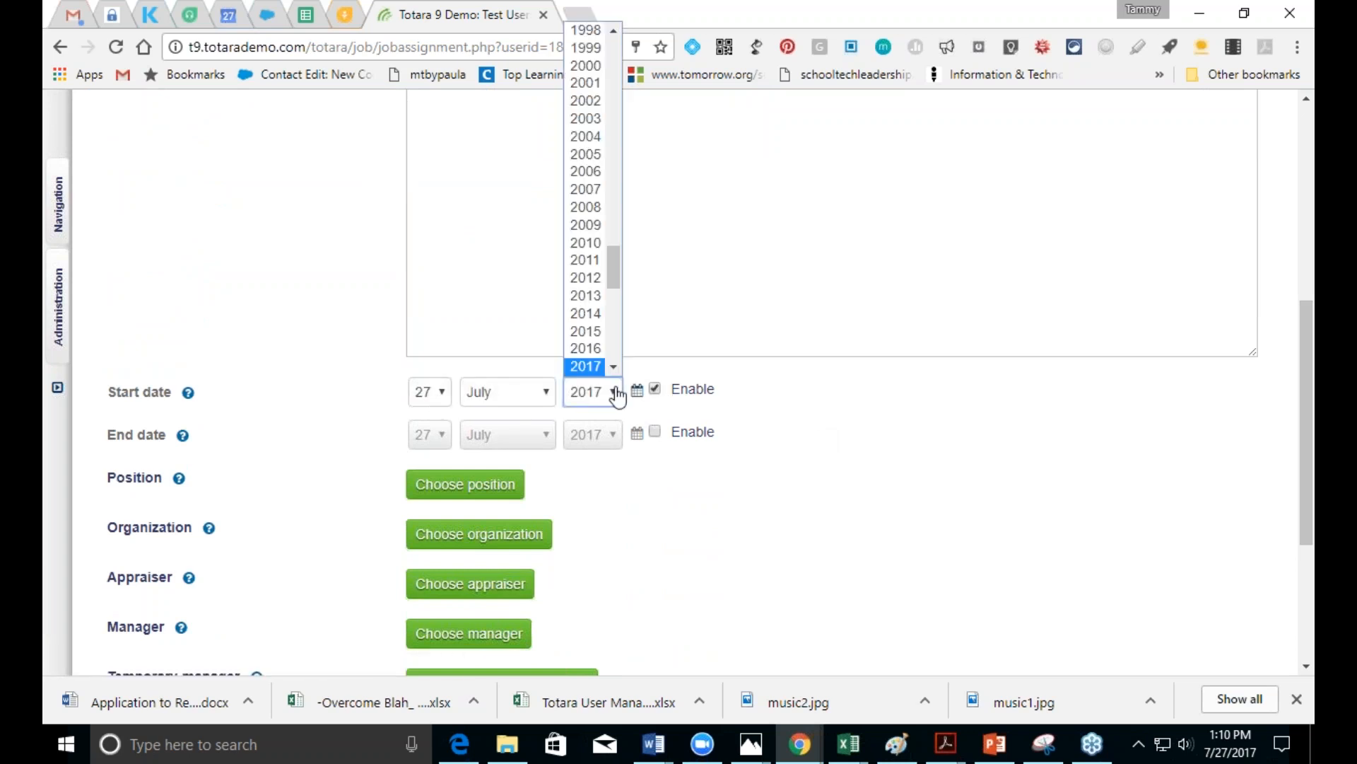
click(596, 332)
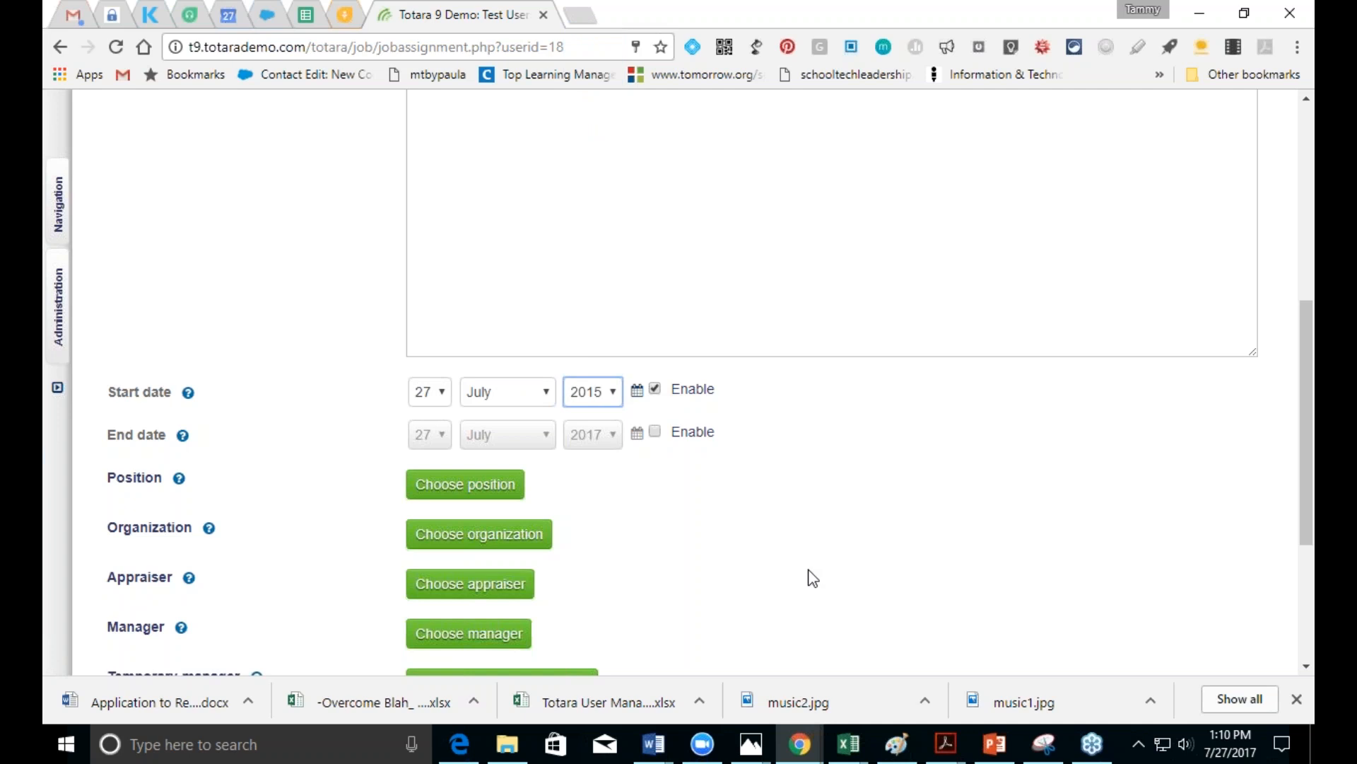
Step: Choose Department Head 1 under CEO in the Report Framework as the position
click(492, 488)
click(417, 276)
click(409, 330)
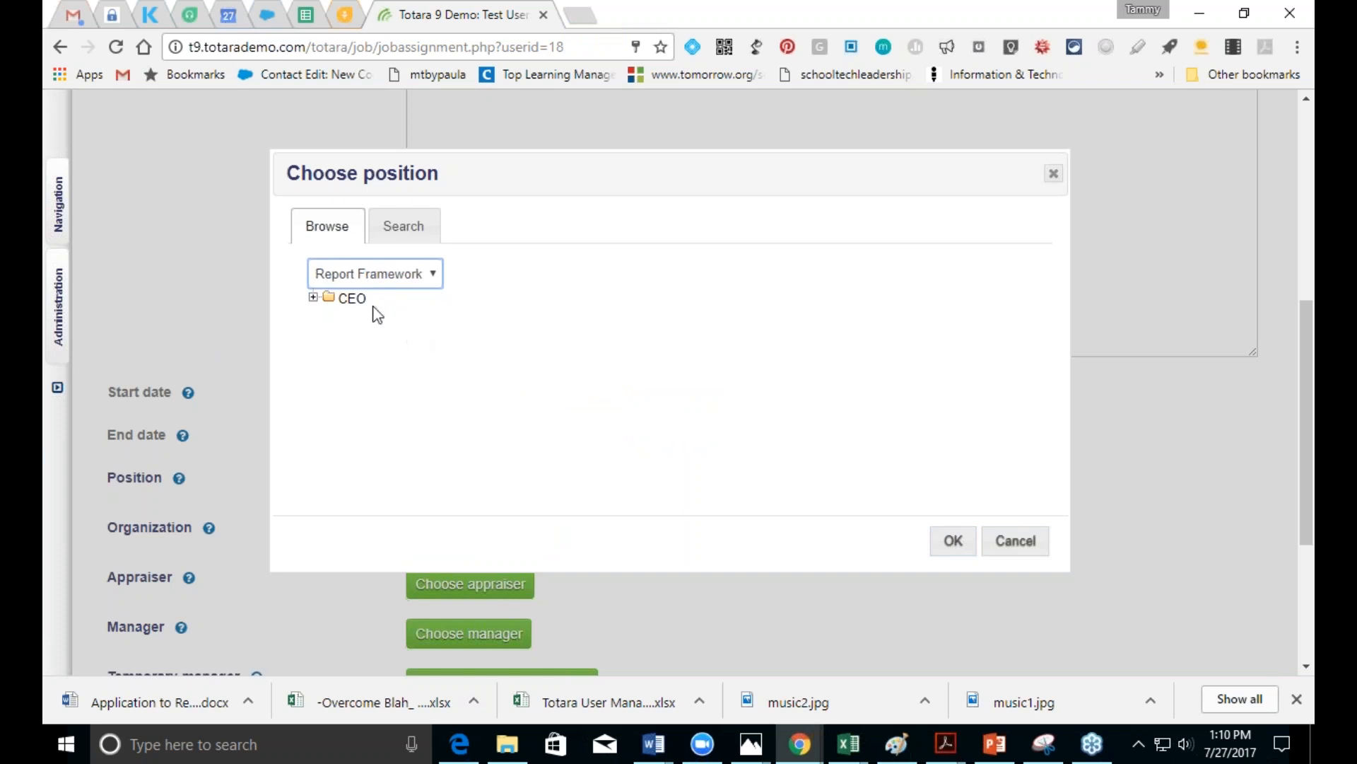
click(347, 300)
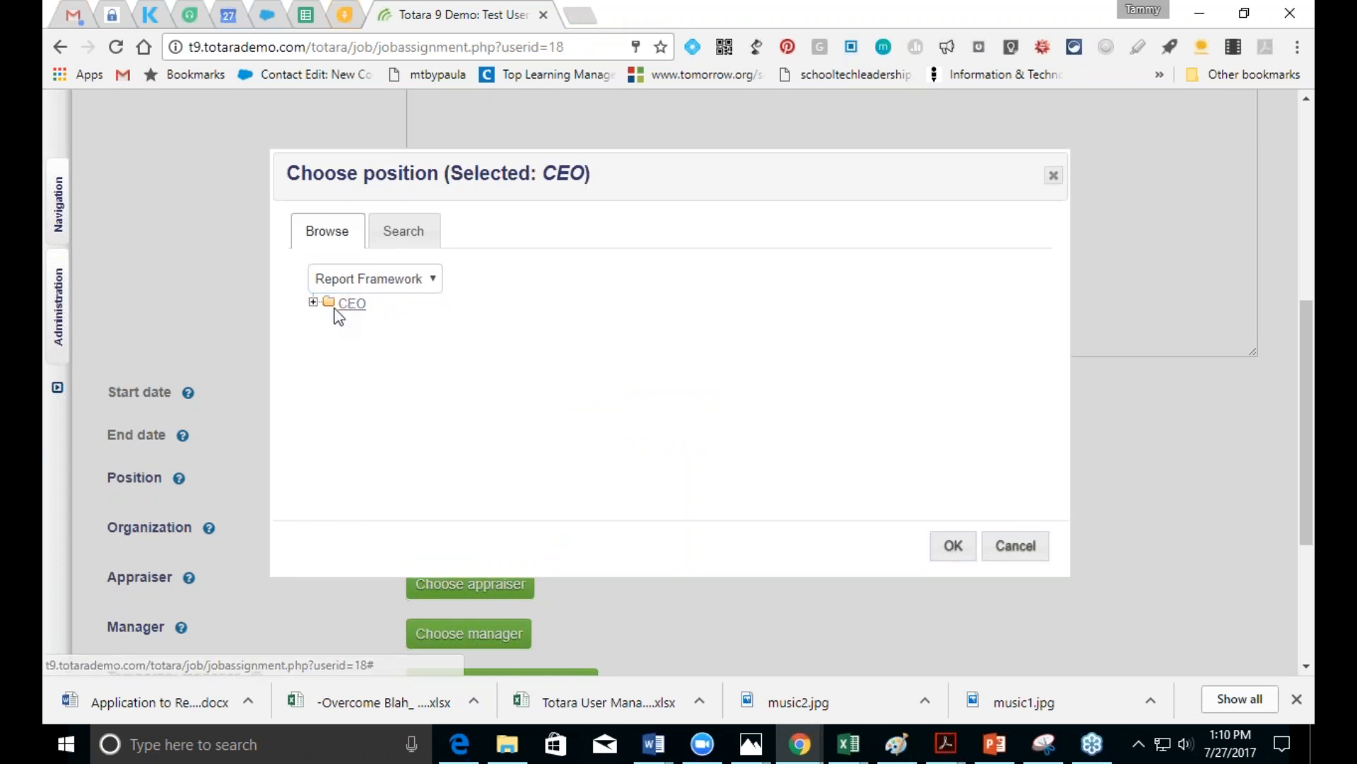
click(313, 303)
click(410, 325)
click(955, 547)
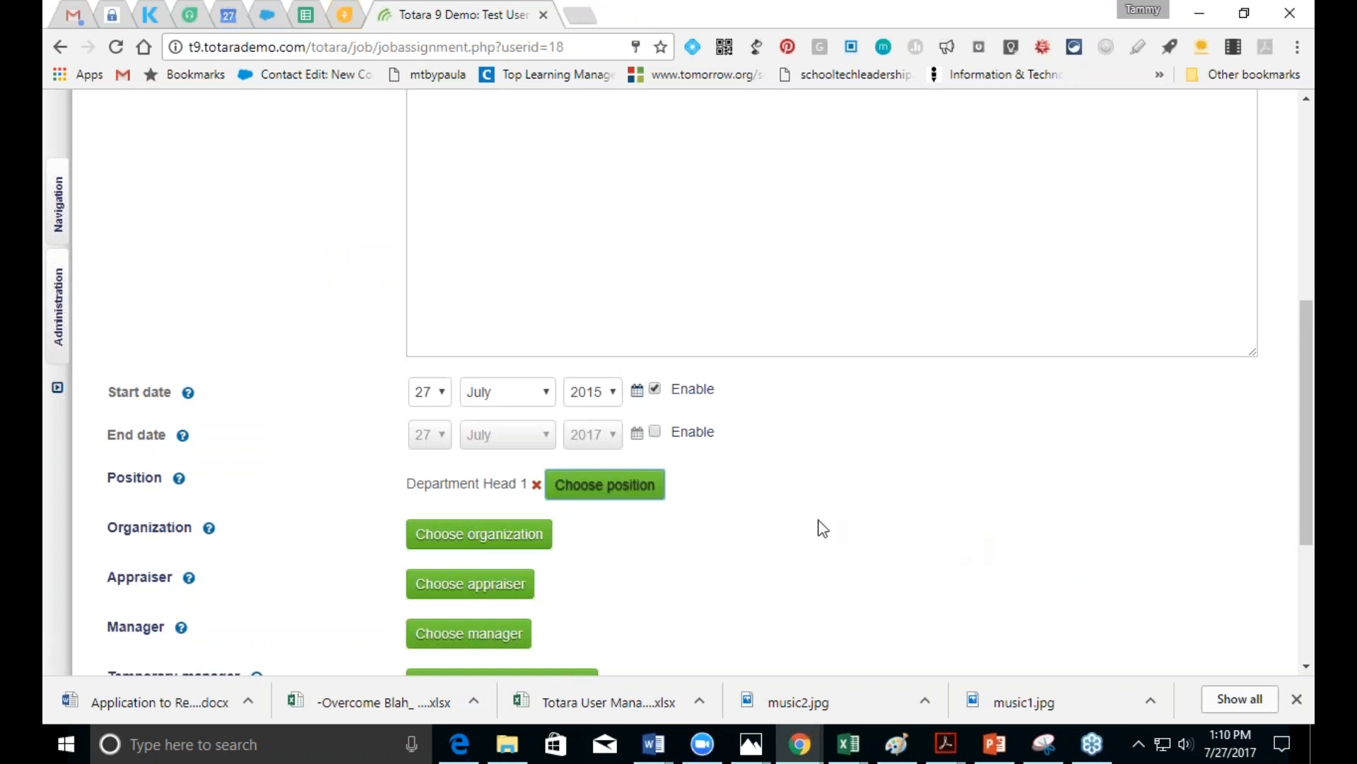
Step: Choose Department 1 under CEO in the Report Practice framework as the organization
click(455, 548)
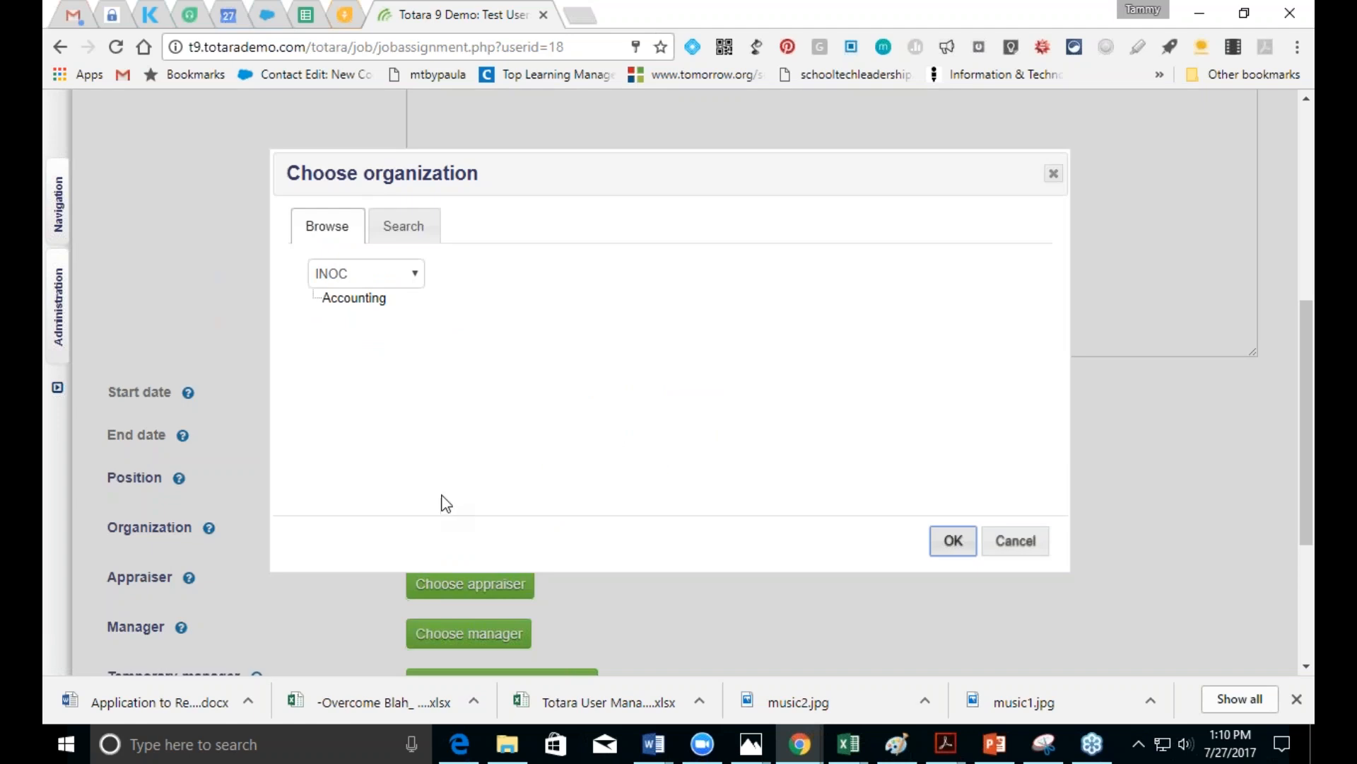
click(371, 299)
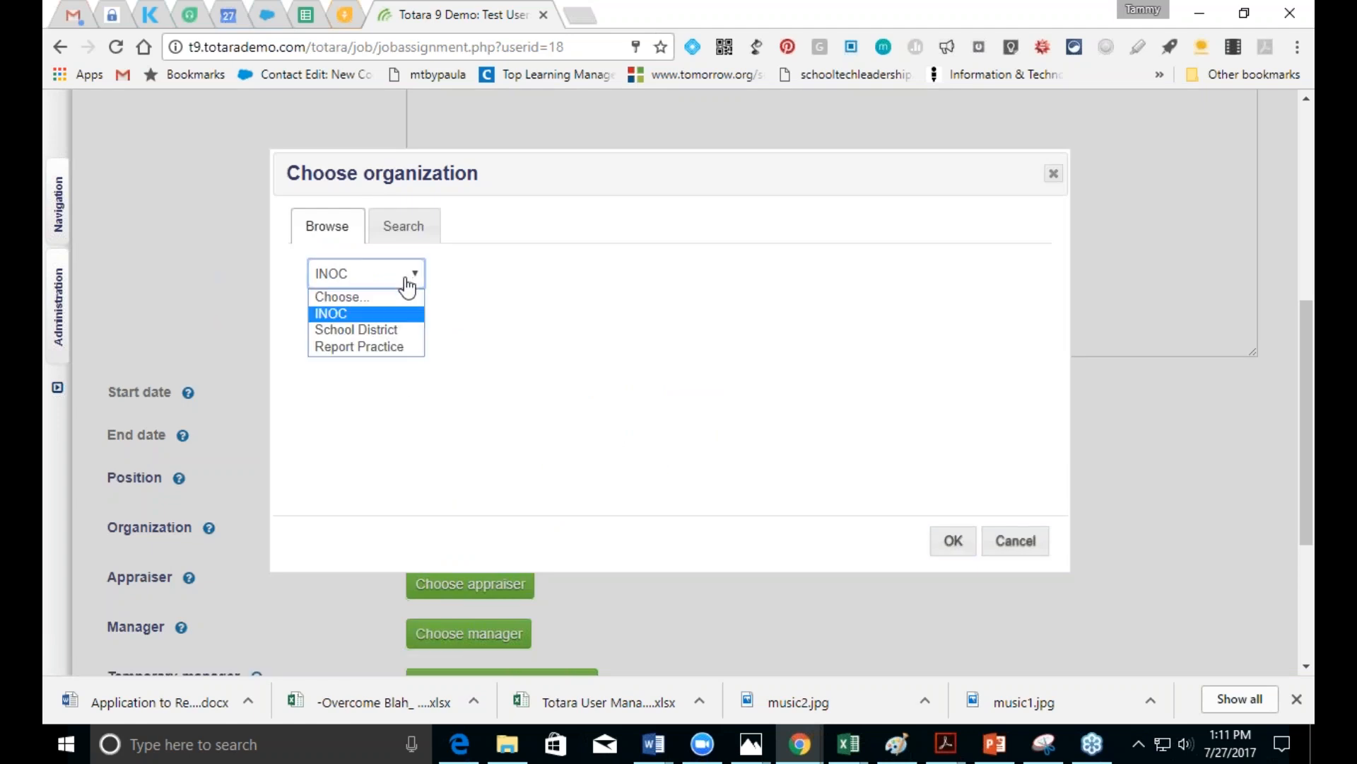
click(384, 348)
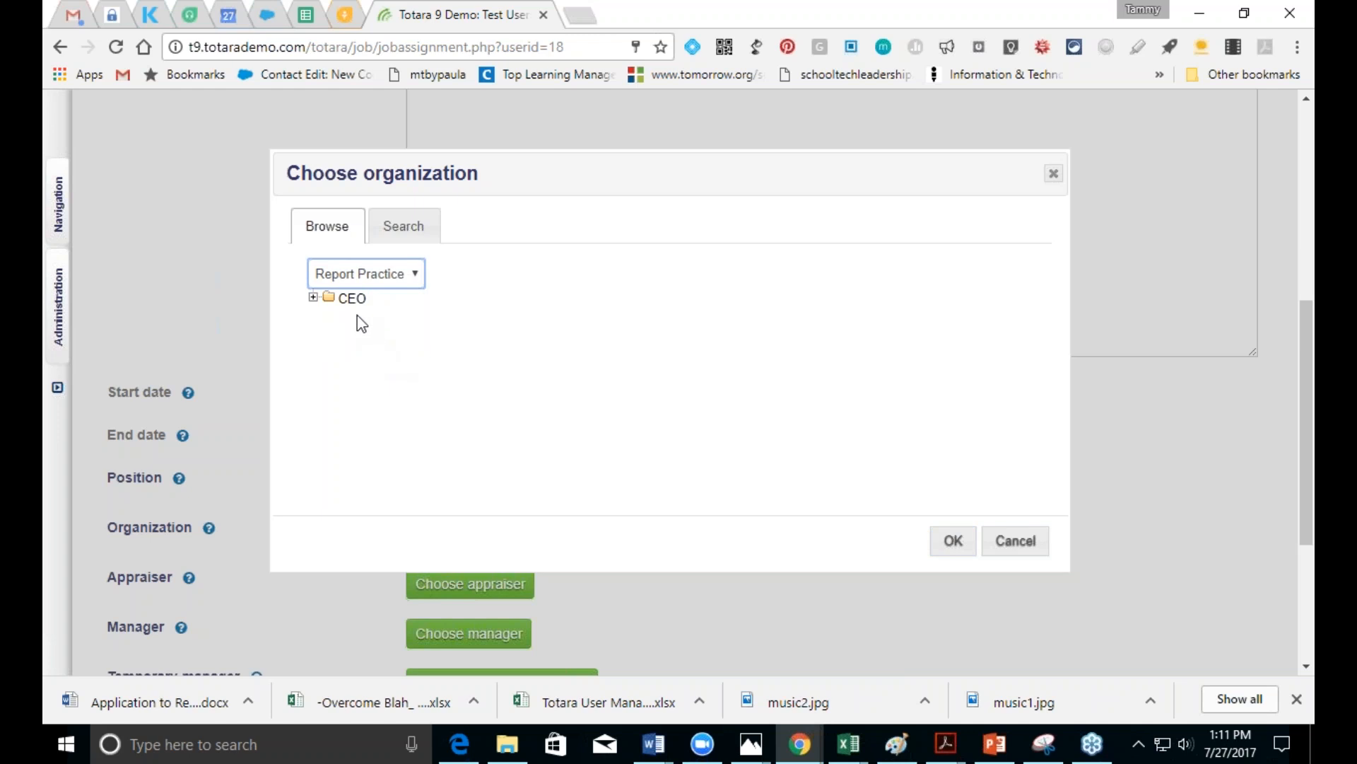
click(312, 299)
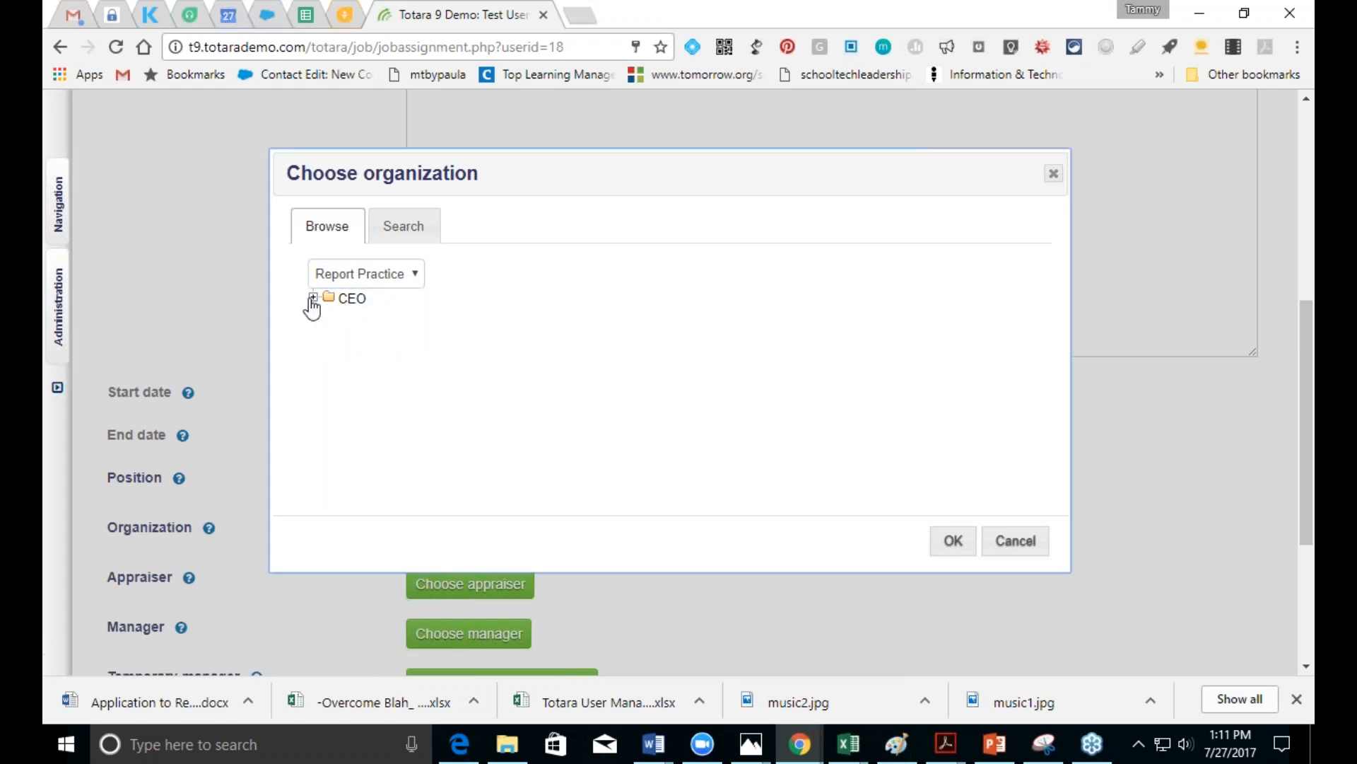
click(359, 322)
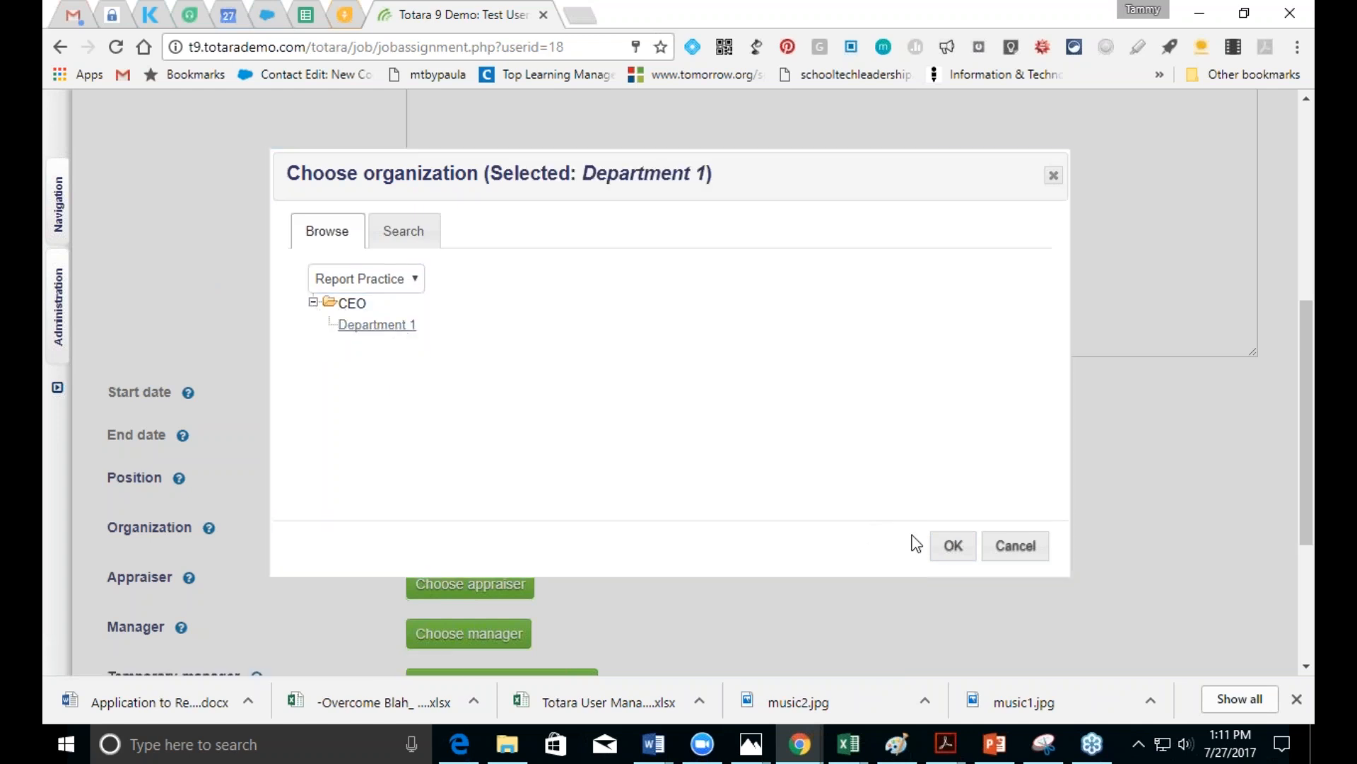
click(953, 547)
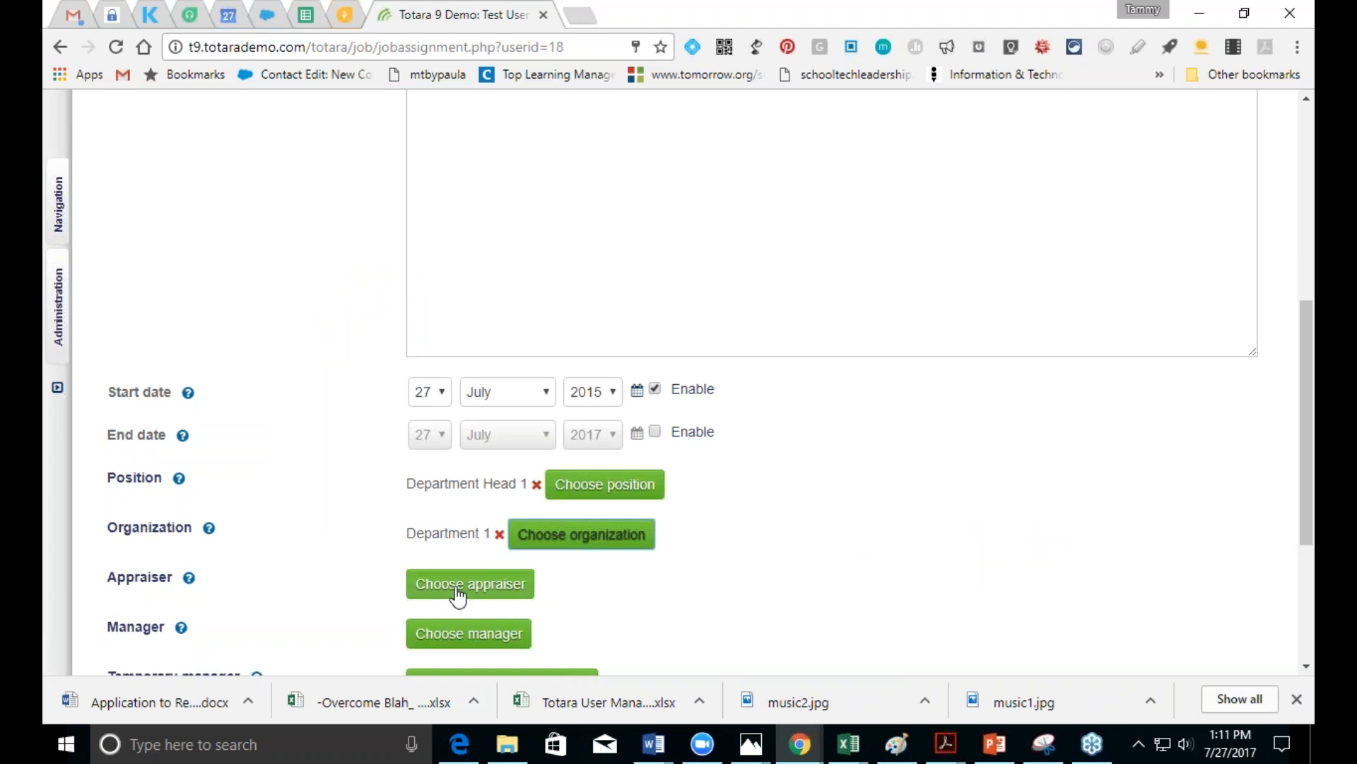
Step: Select a colleague from the list as the job assignment's appraiser
click(457, 585)
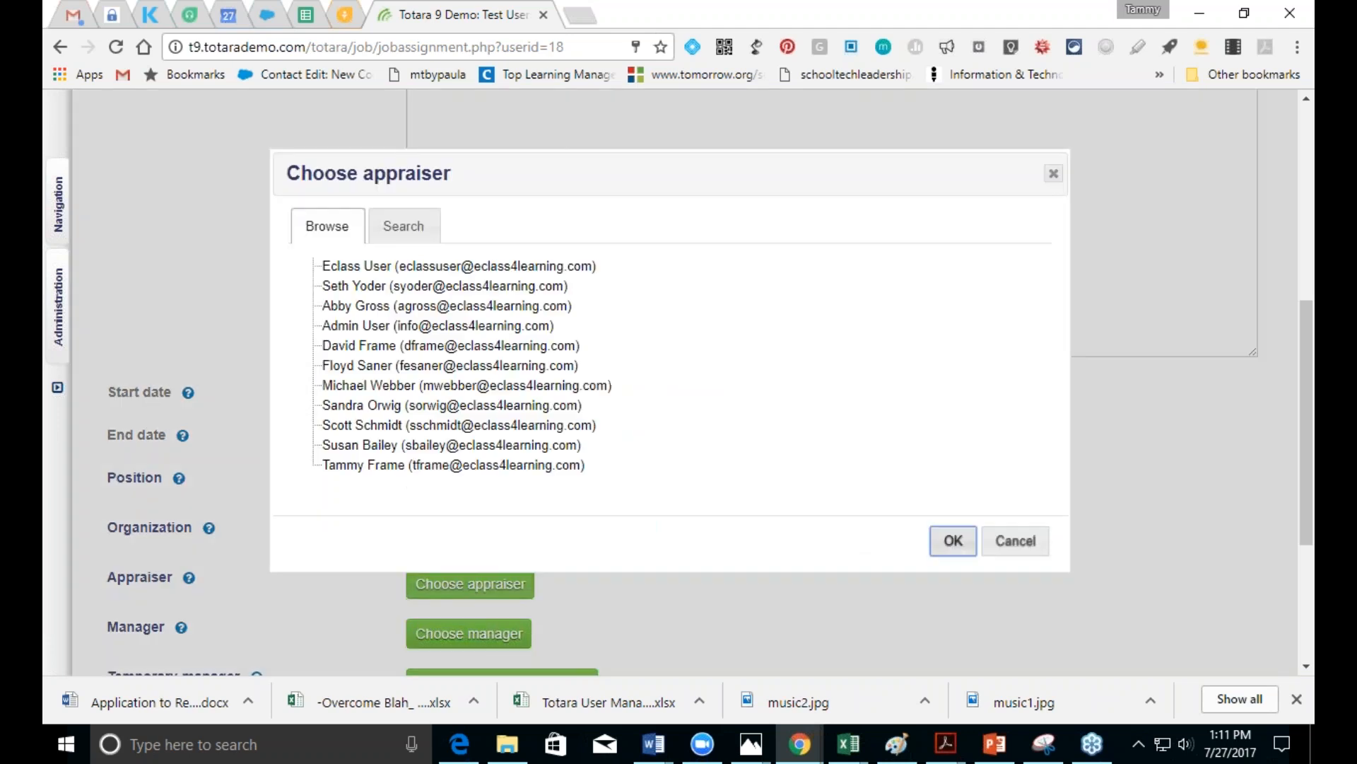
click(509, 286)
click(954, 546)
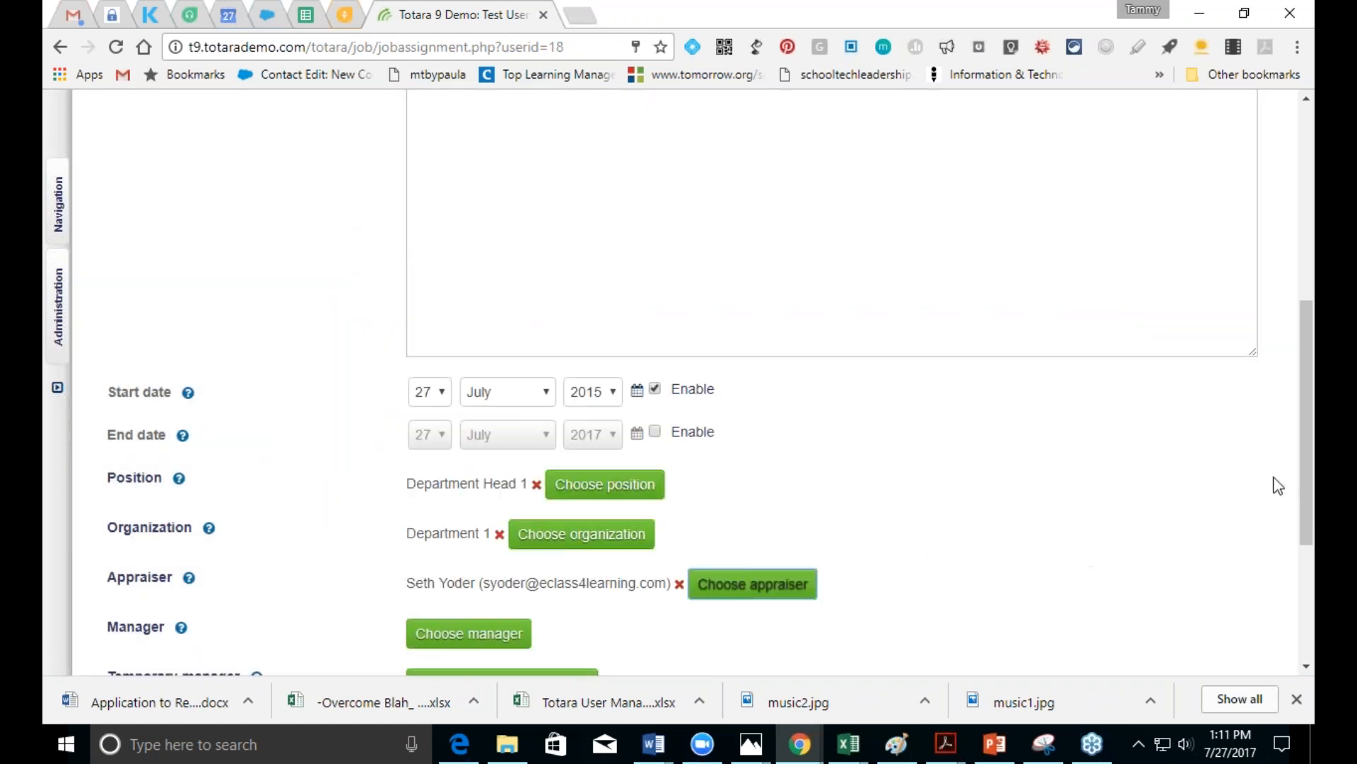
Step: Make that same person the manager as well
drag(1308, 498, 1308, 576)
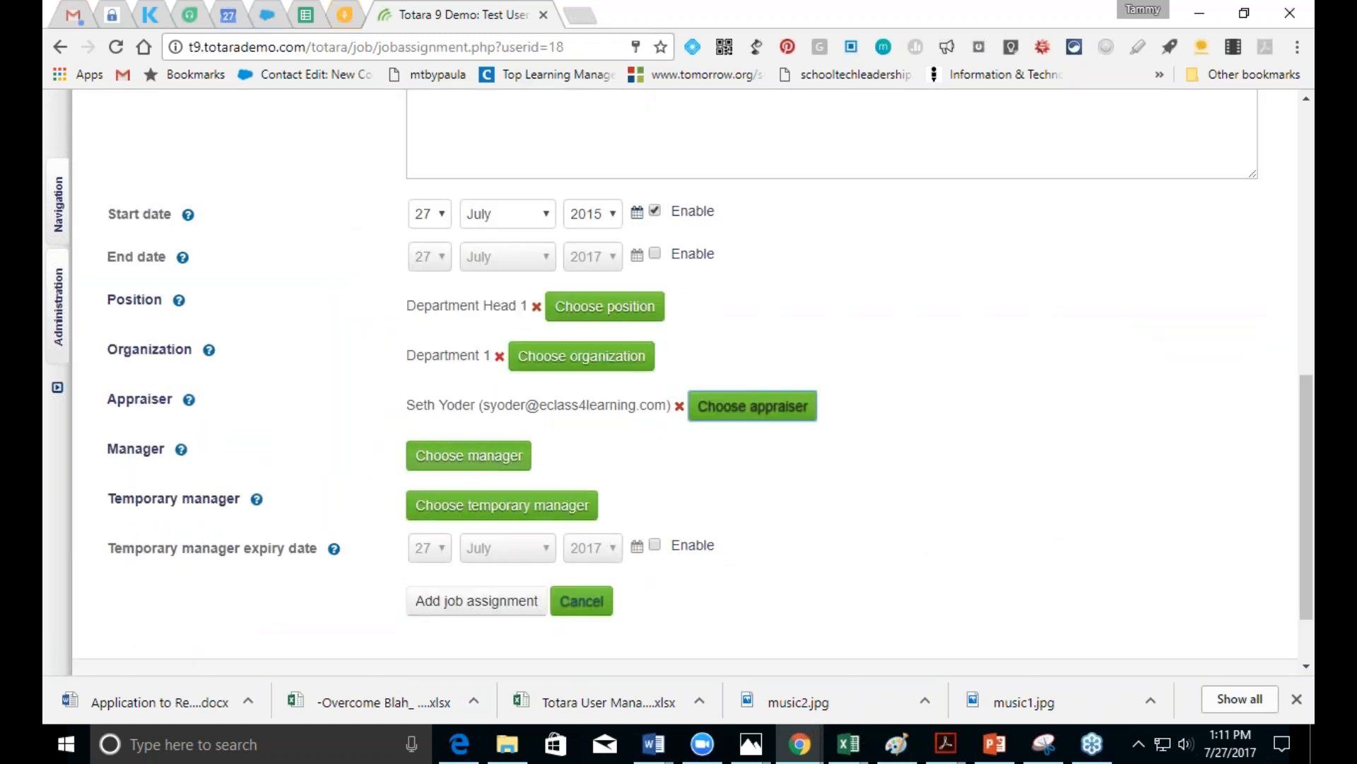
click(448, 461)
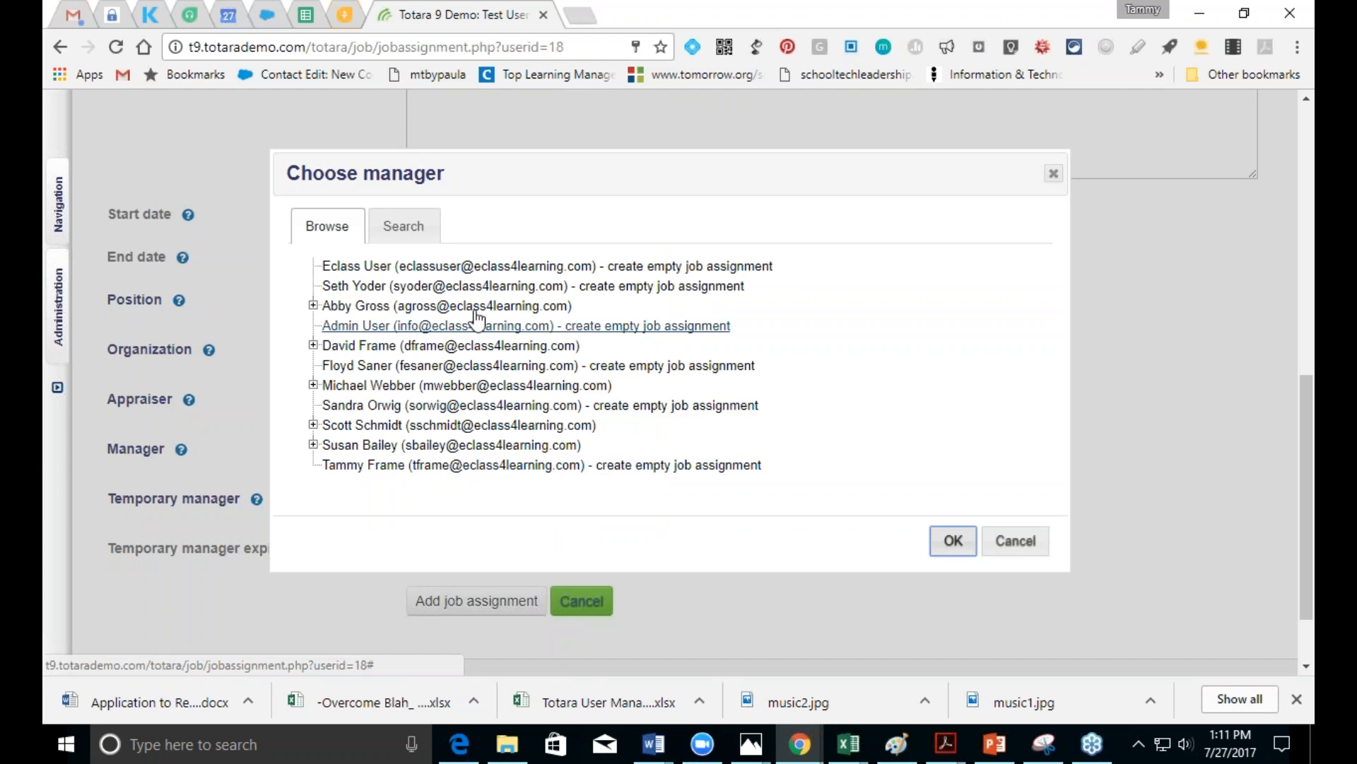
click(494, 286)
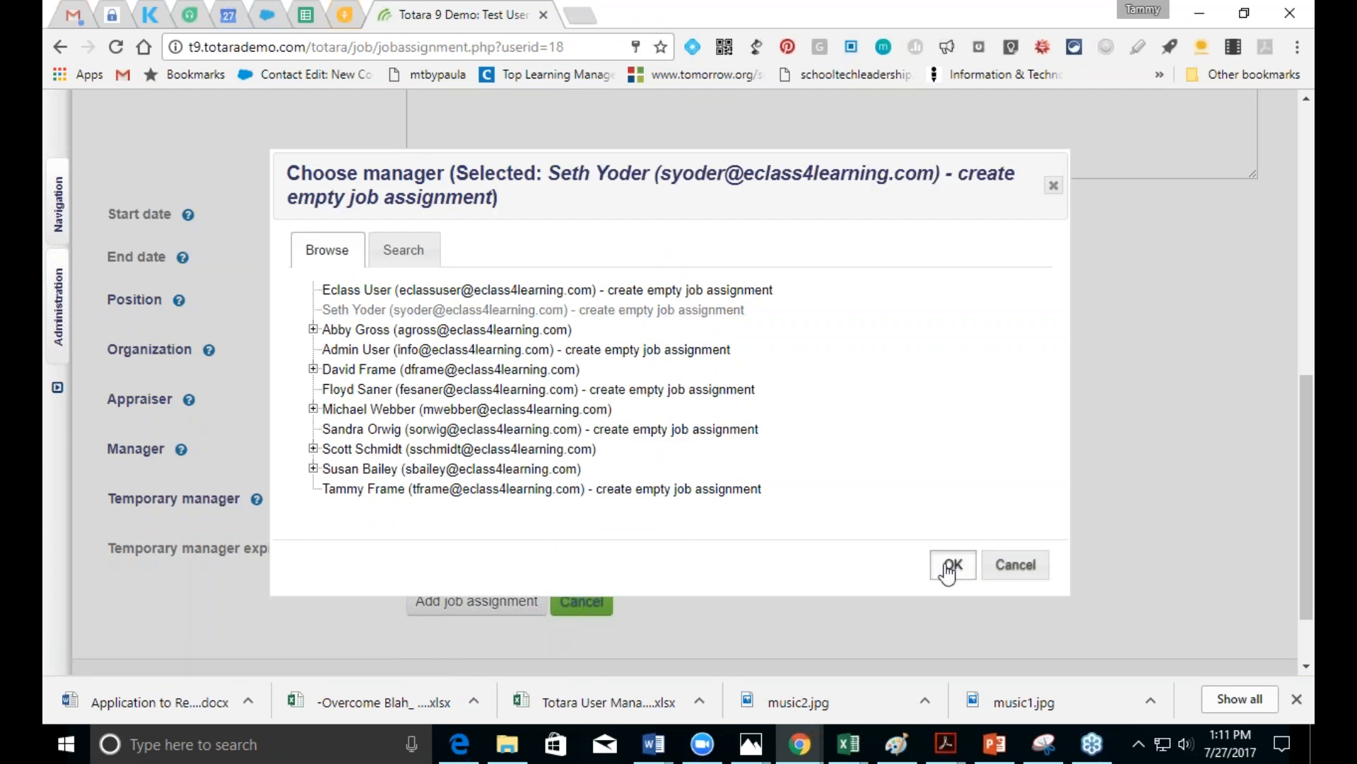
click(950, 564)
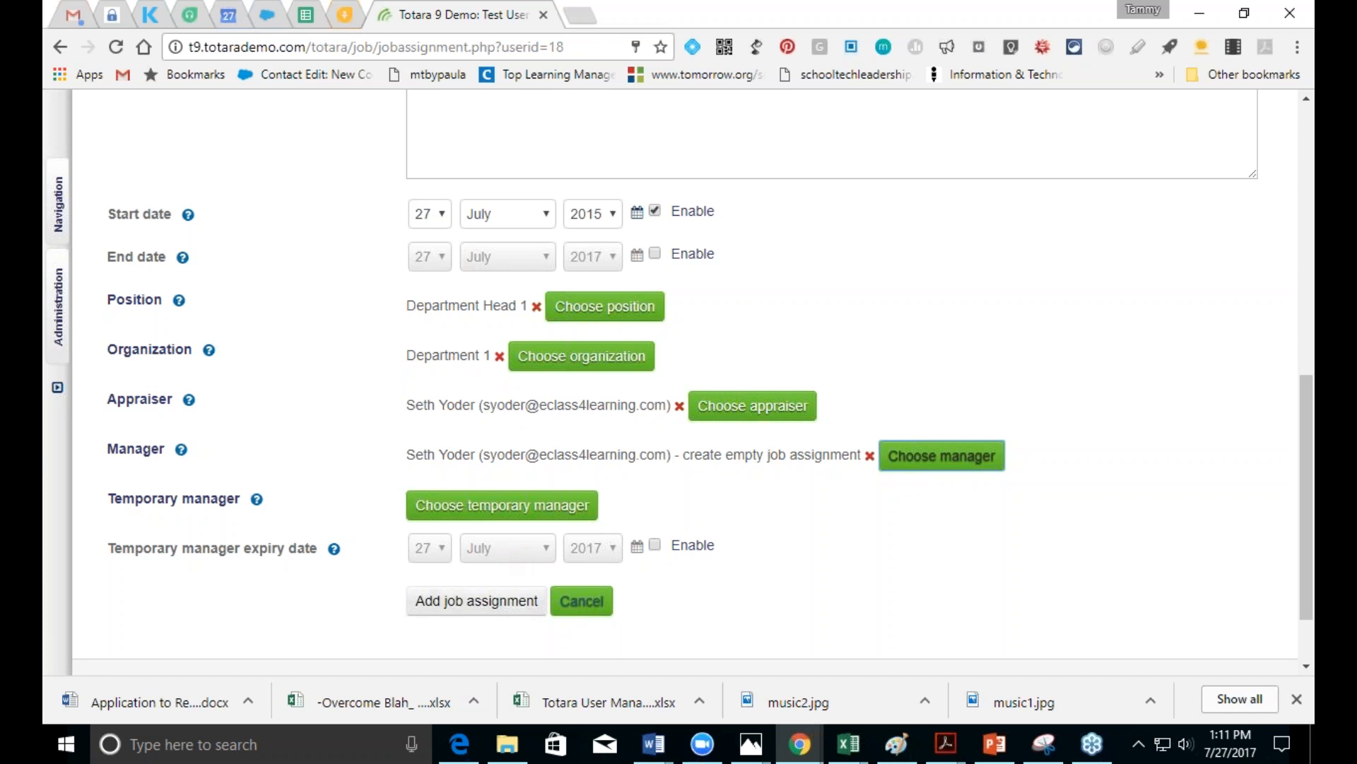
Step: Save the job assignment, check Department Head 1, and go back to the profile
click(513, 609)
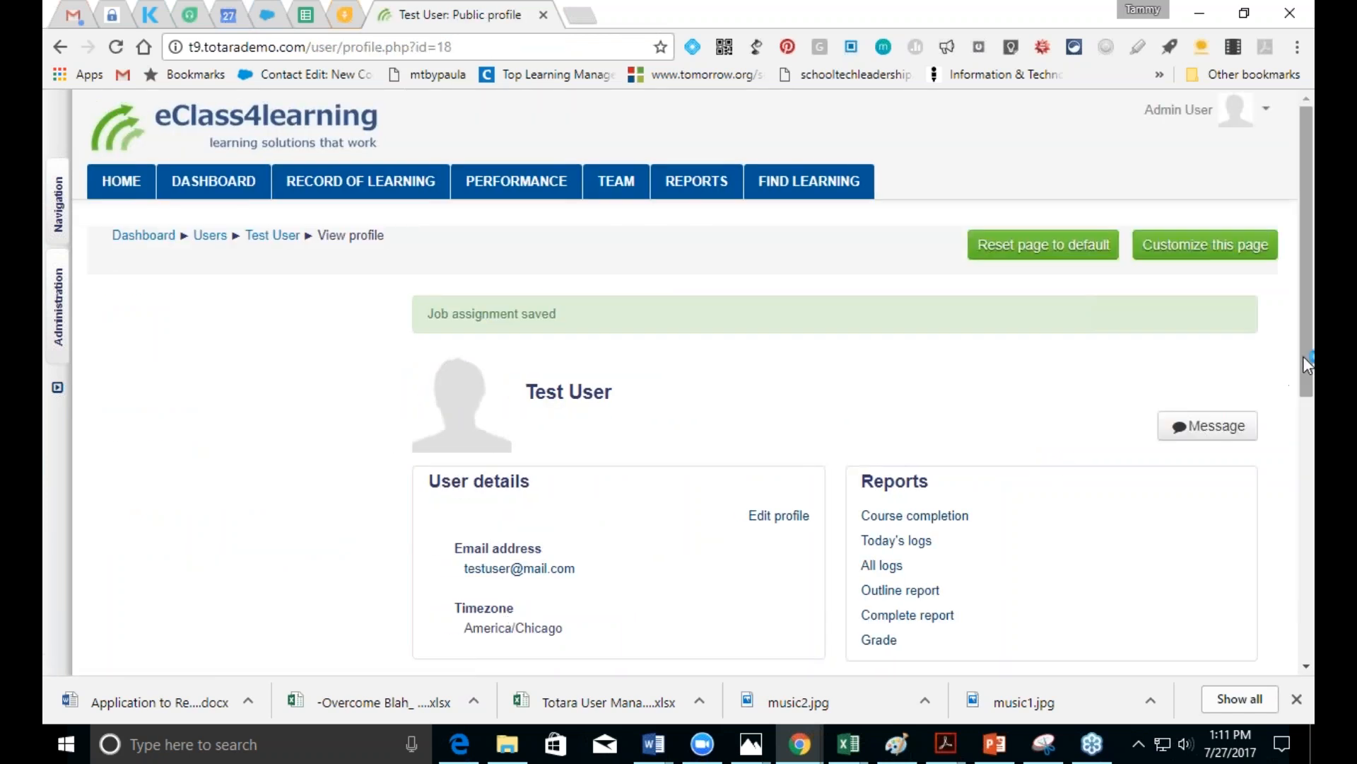
scroll(1304, 355, down, 5)
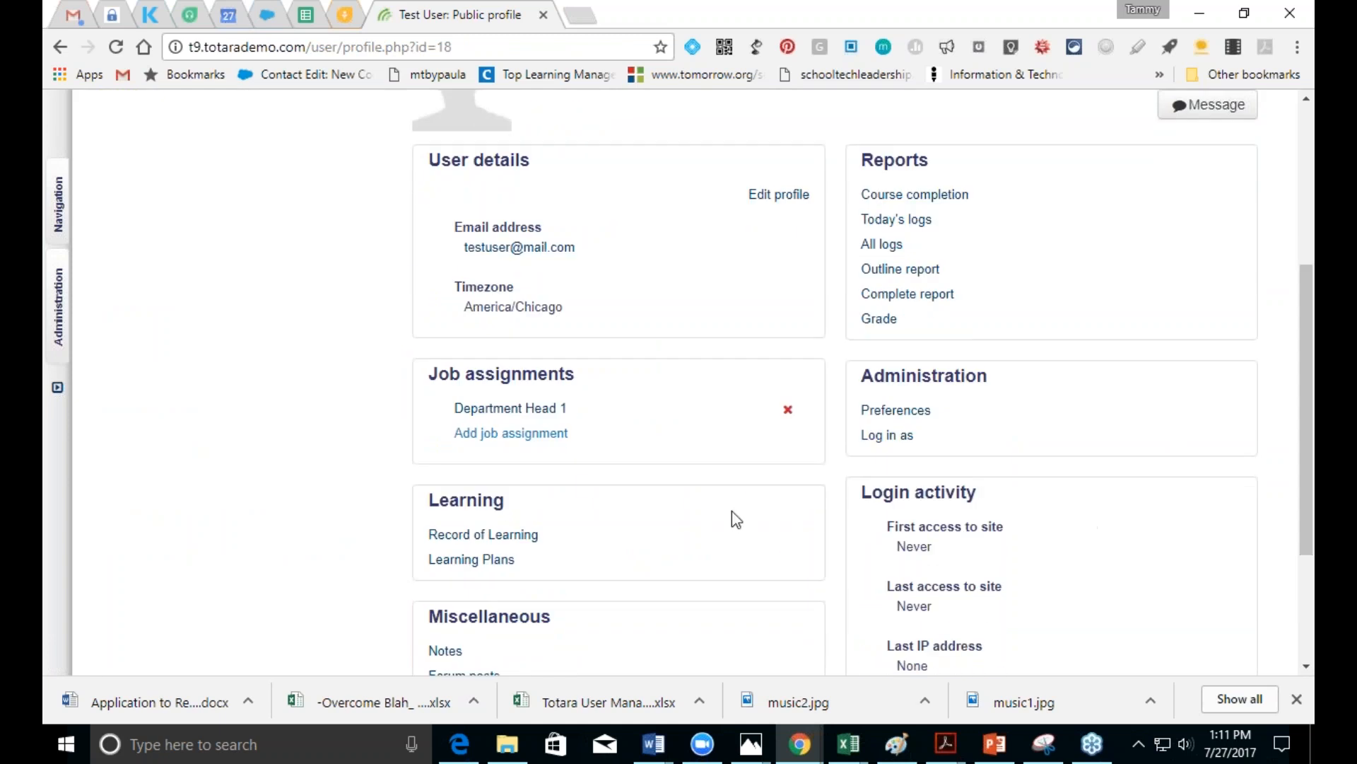
click(495, 408)
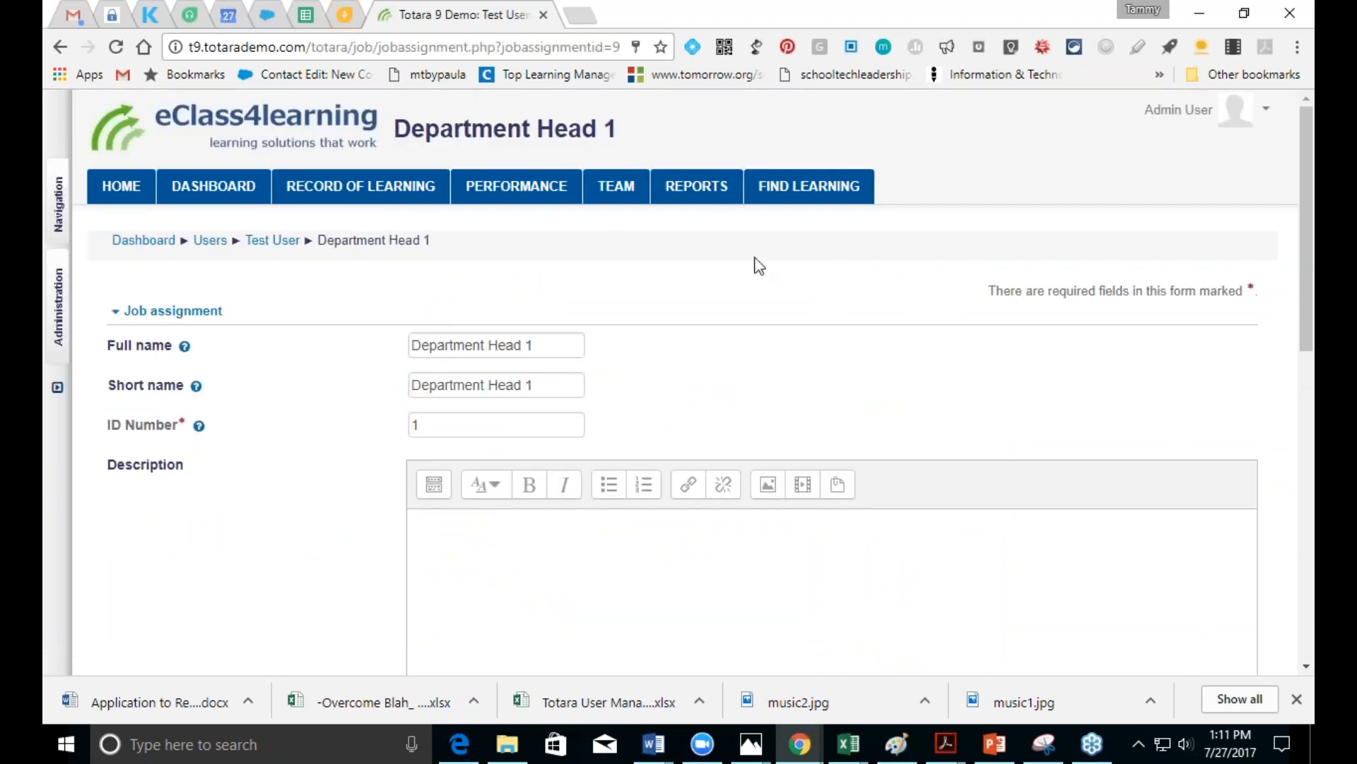
click(60, 50)
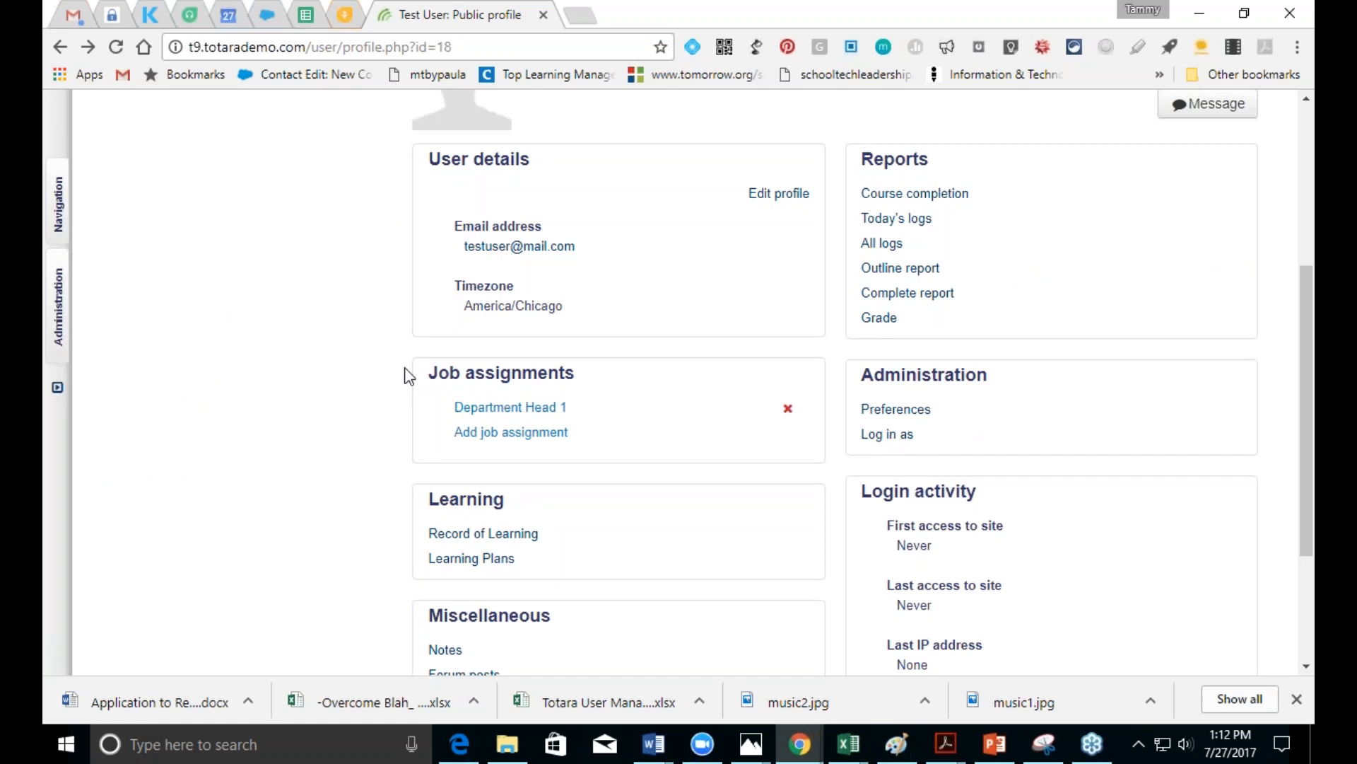
Step: Go through the Courses list to Blended Learning Course: Franklin and show its course administration options
click(51, 327)
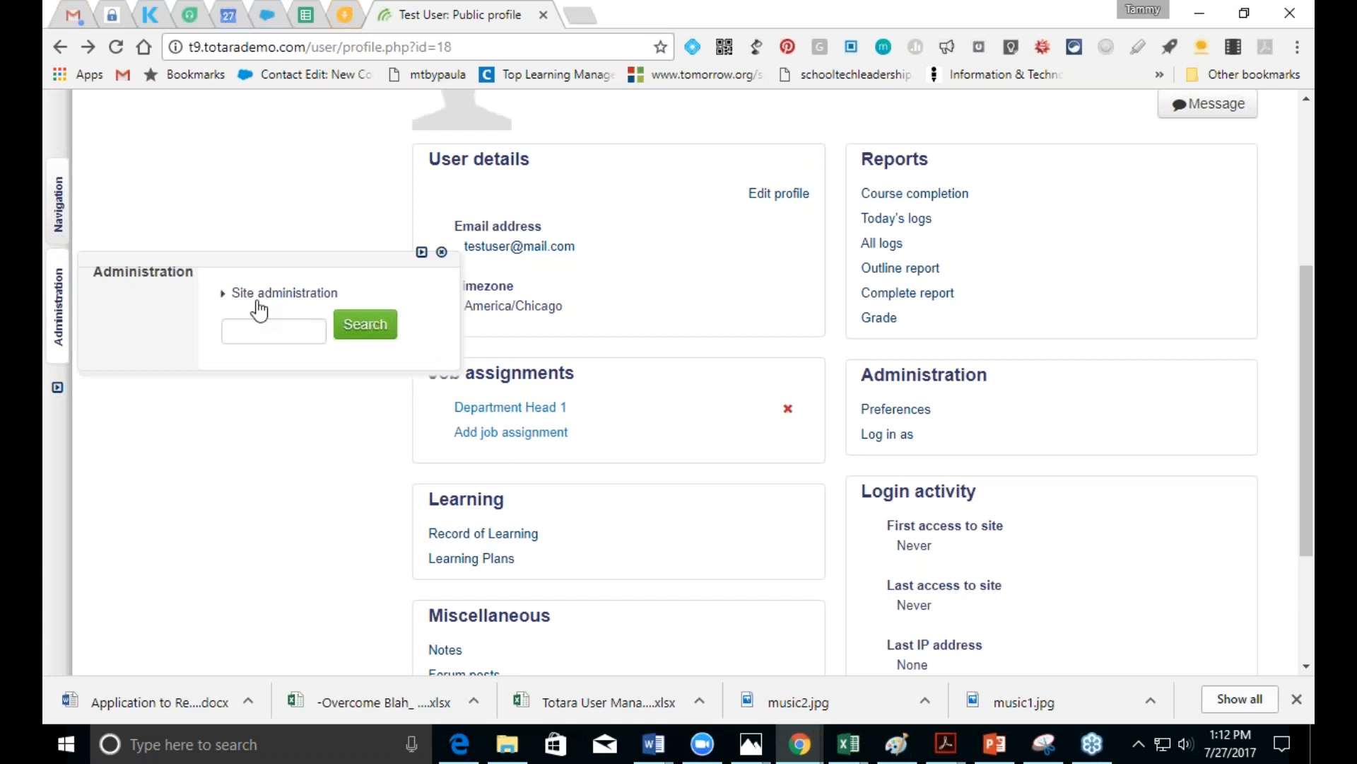
click(56, 209)
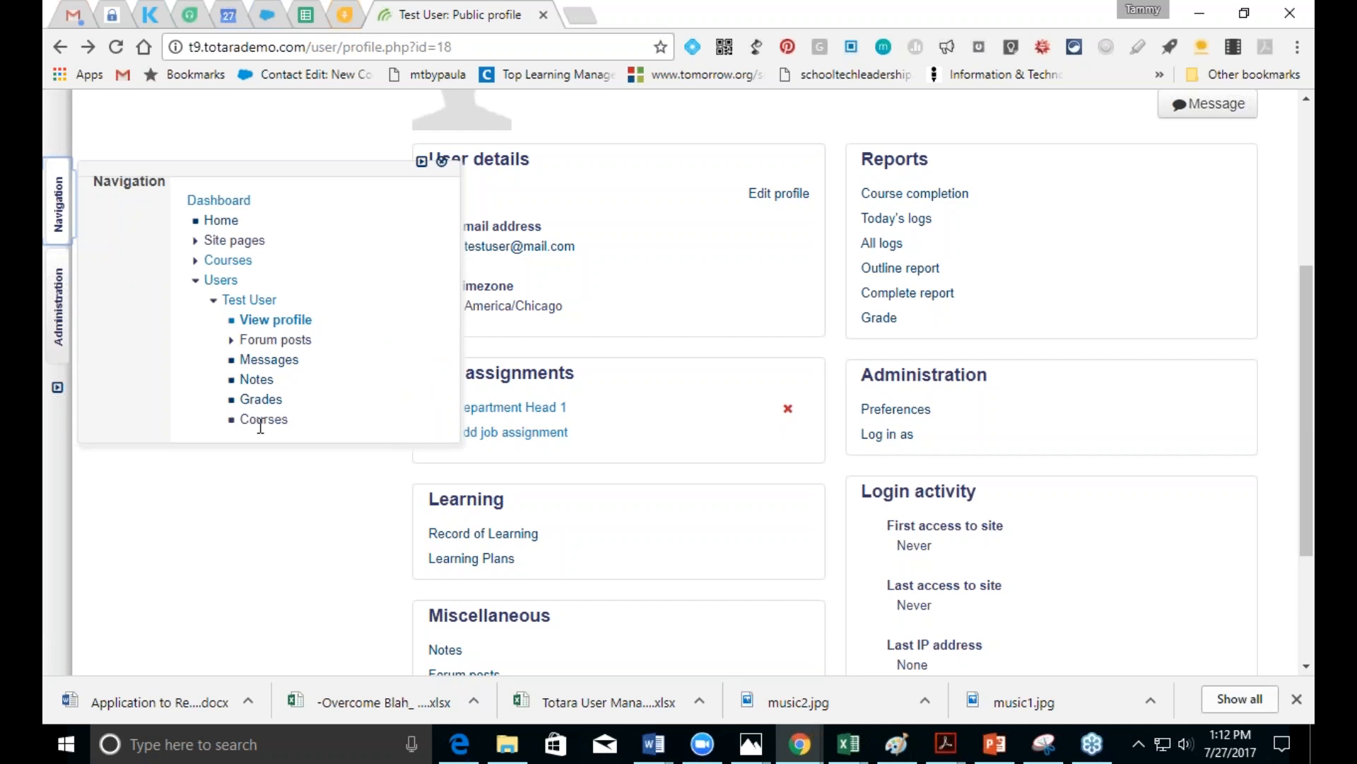
click(227, 260)
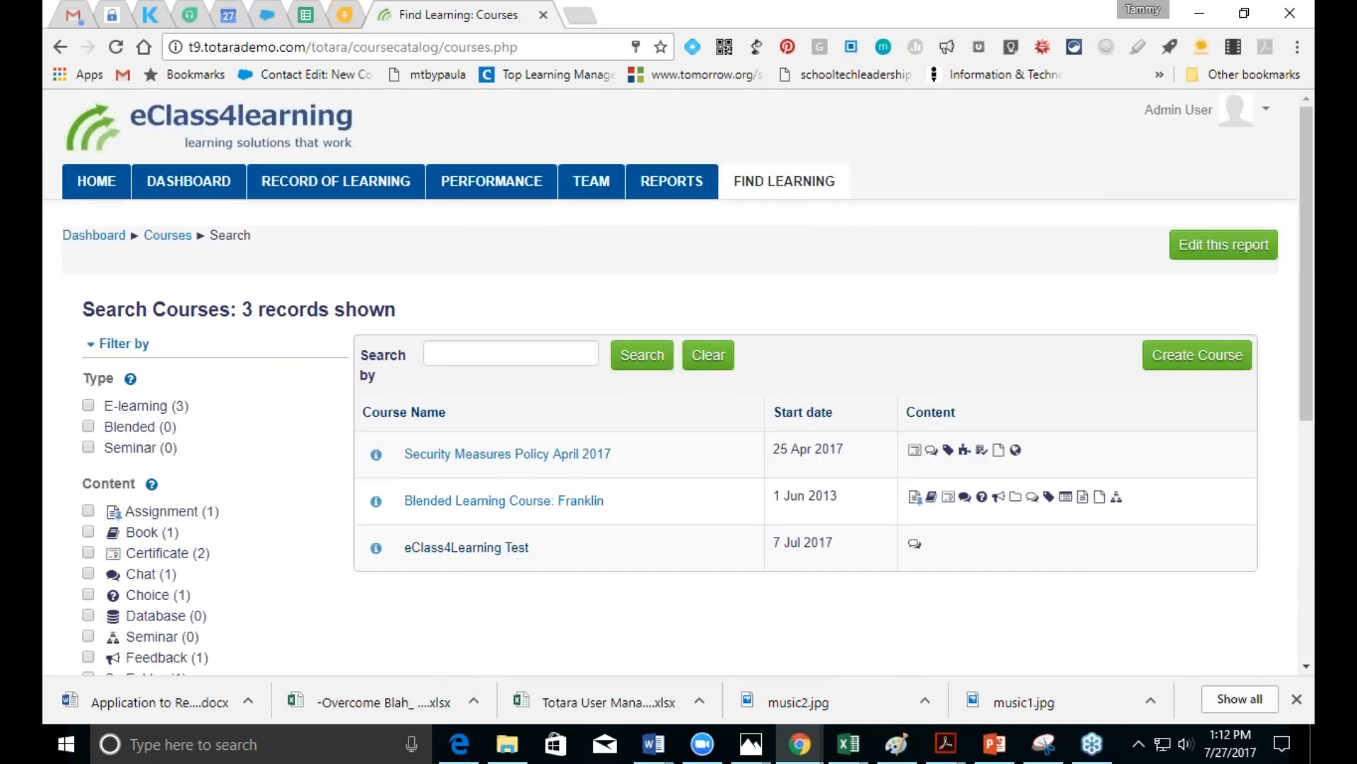
click(476, 502)
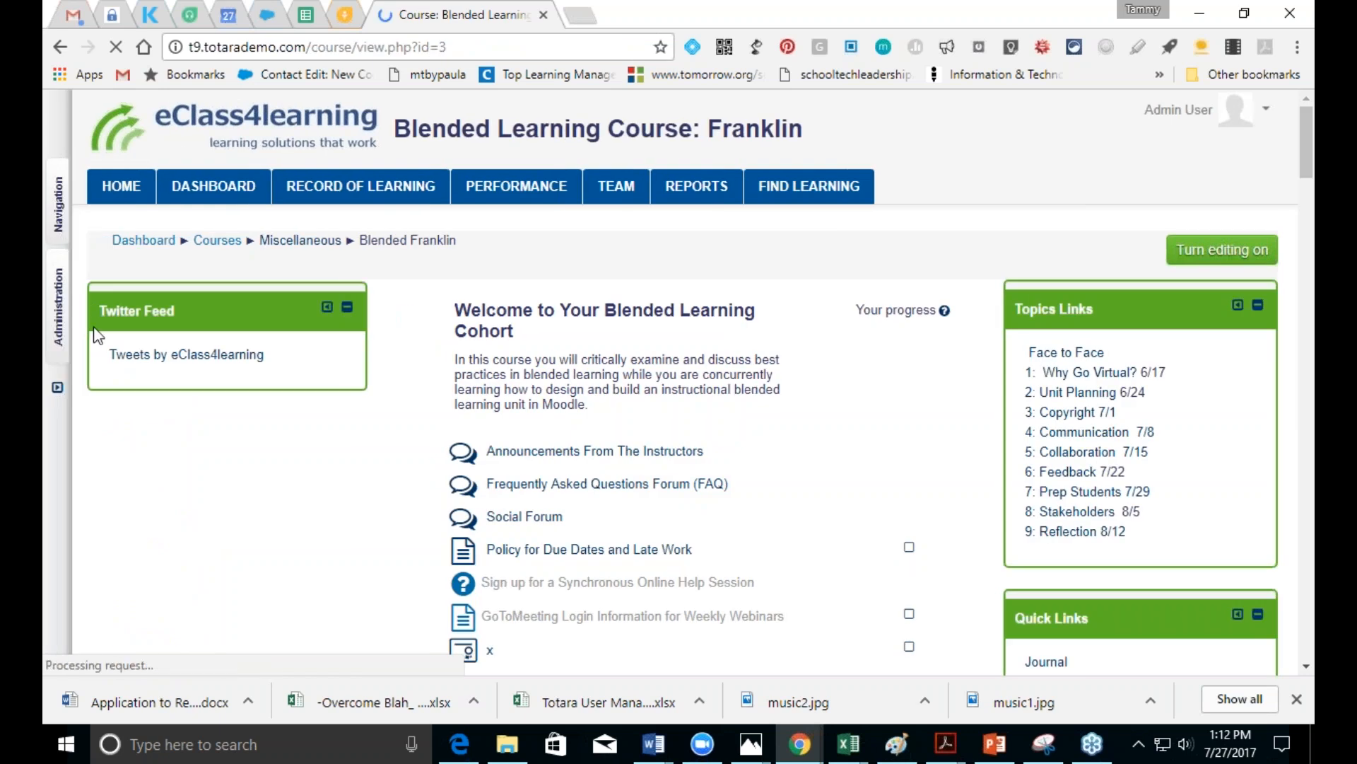
click(58, 309)
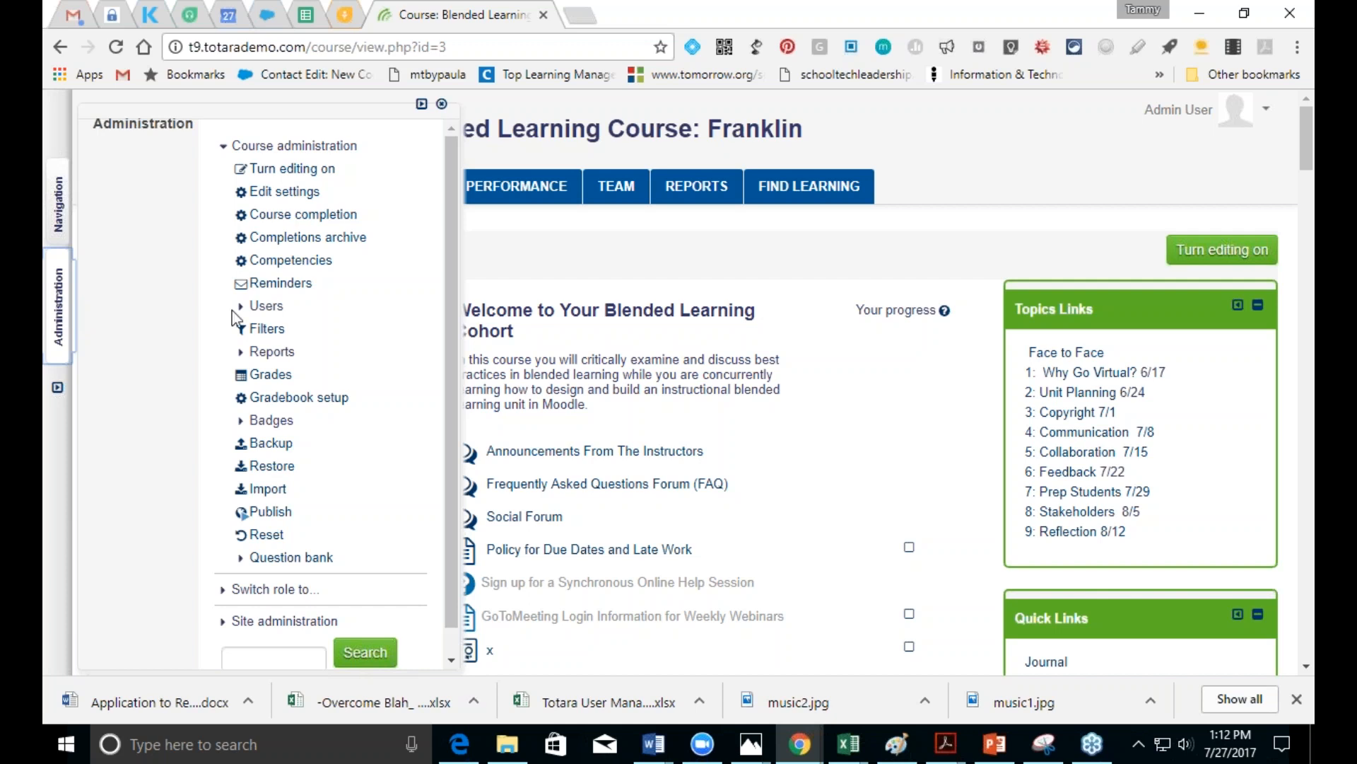
Step: Open the Enrolled users list for Blended Learning Course: Franklin
click(265, 306)
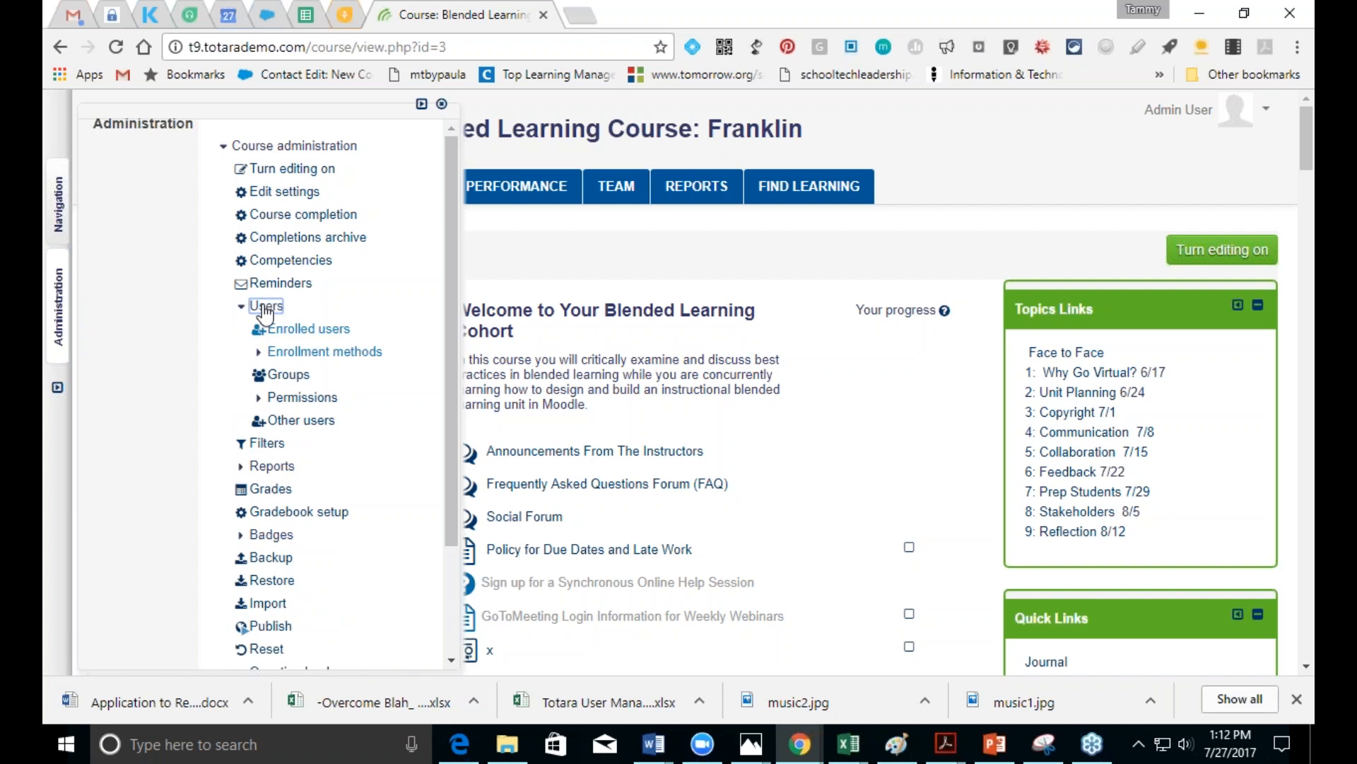
click(288, 330)
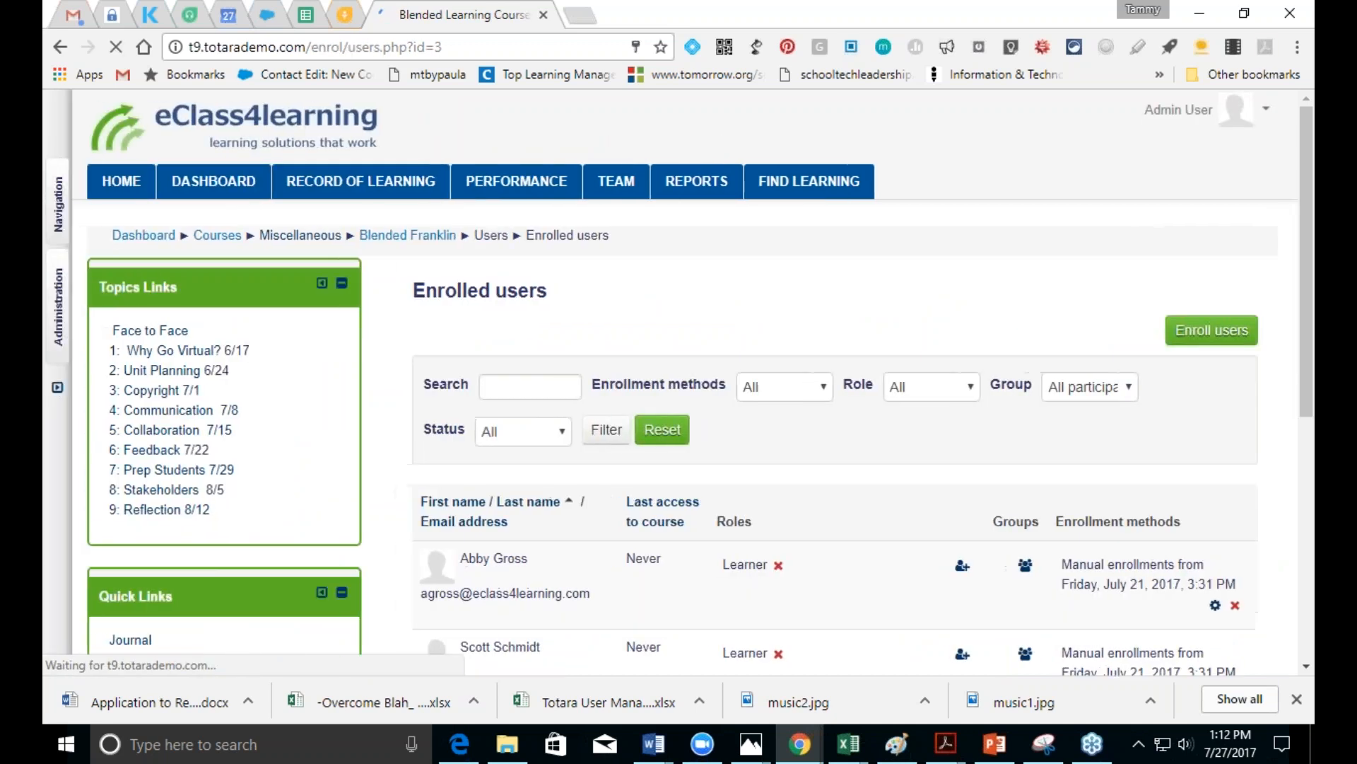
click(529, 393)
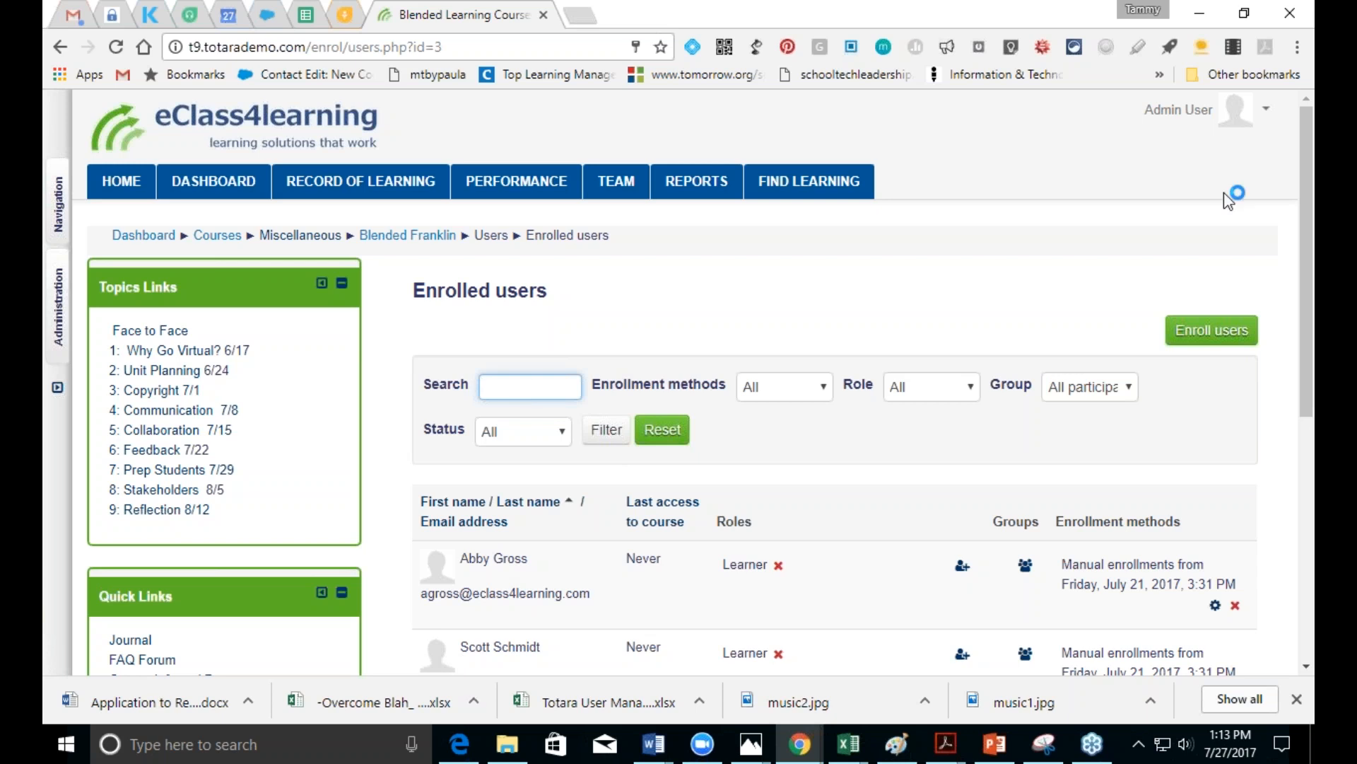
Step: Search 'test', enrol Test User as a Learner, and close the enrolment dialog
click(1202, 338)
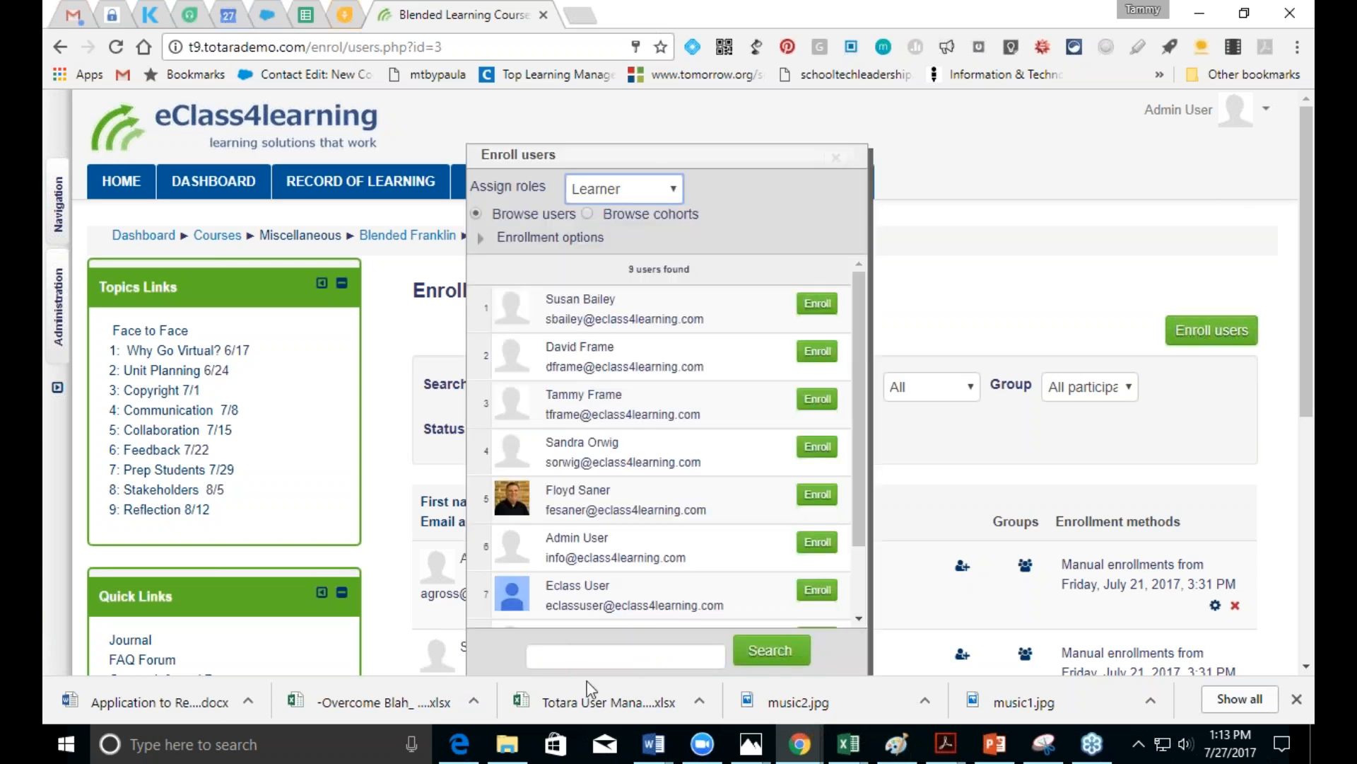
click(586, 656)
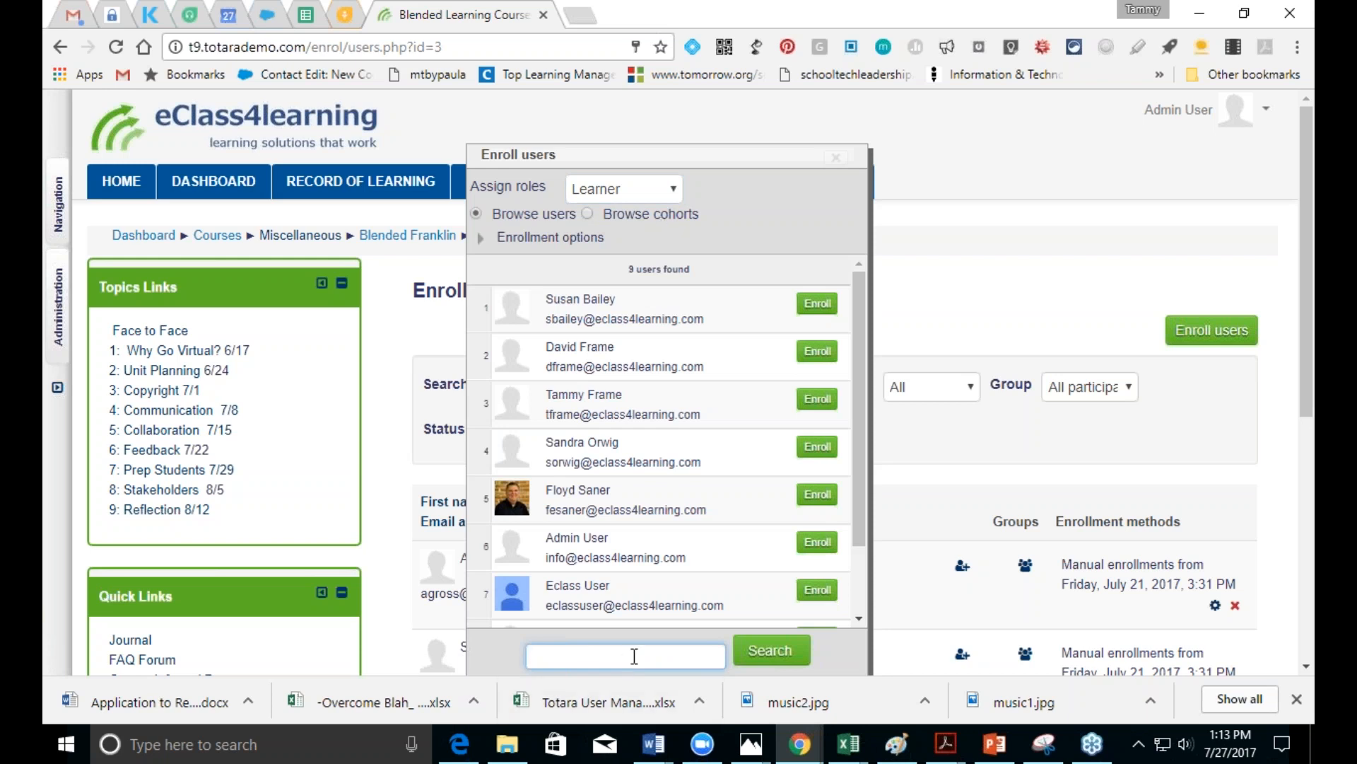
text(test)
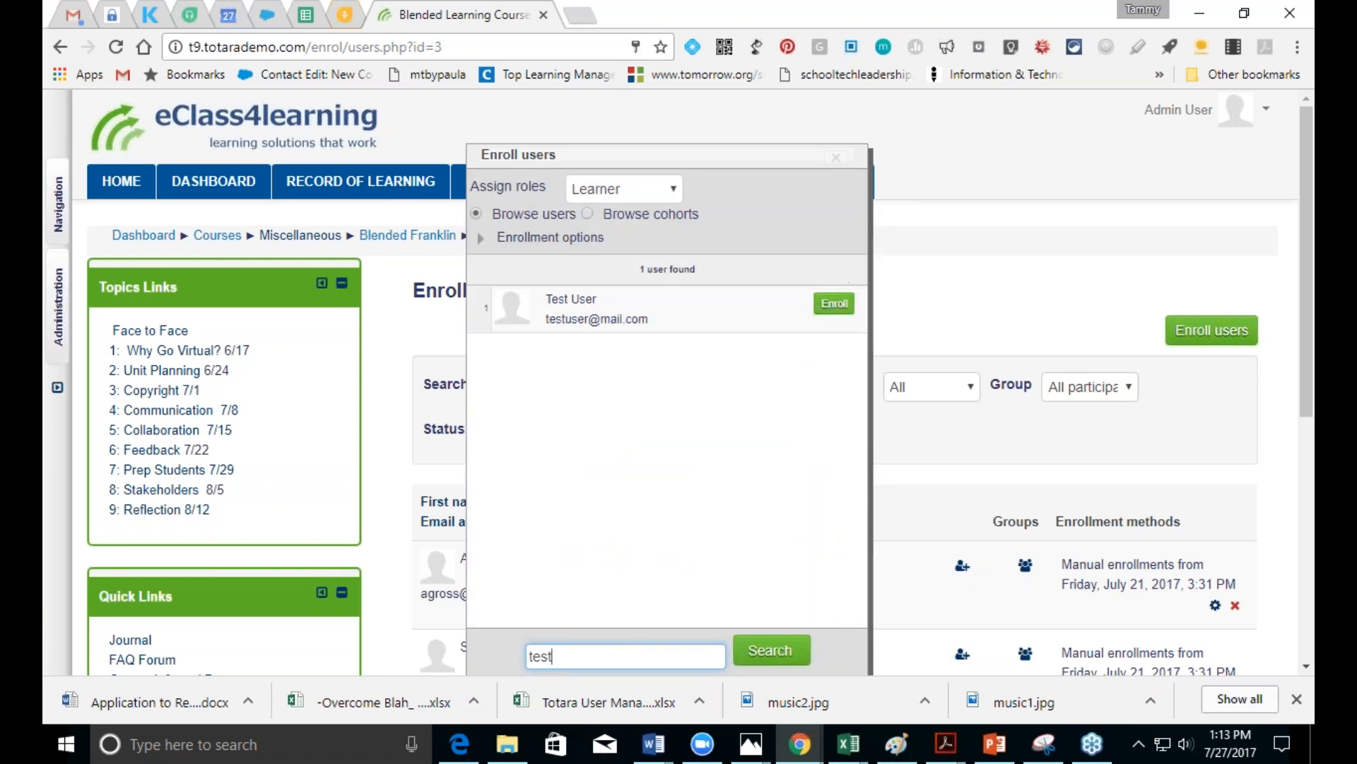
click(834, 303)
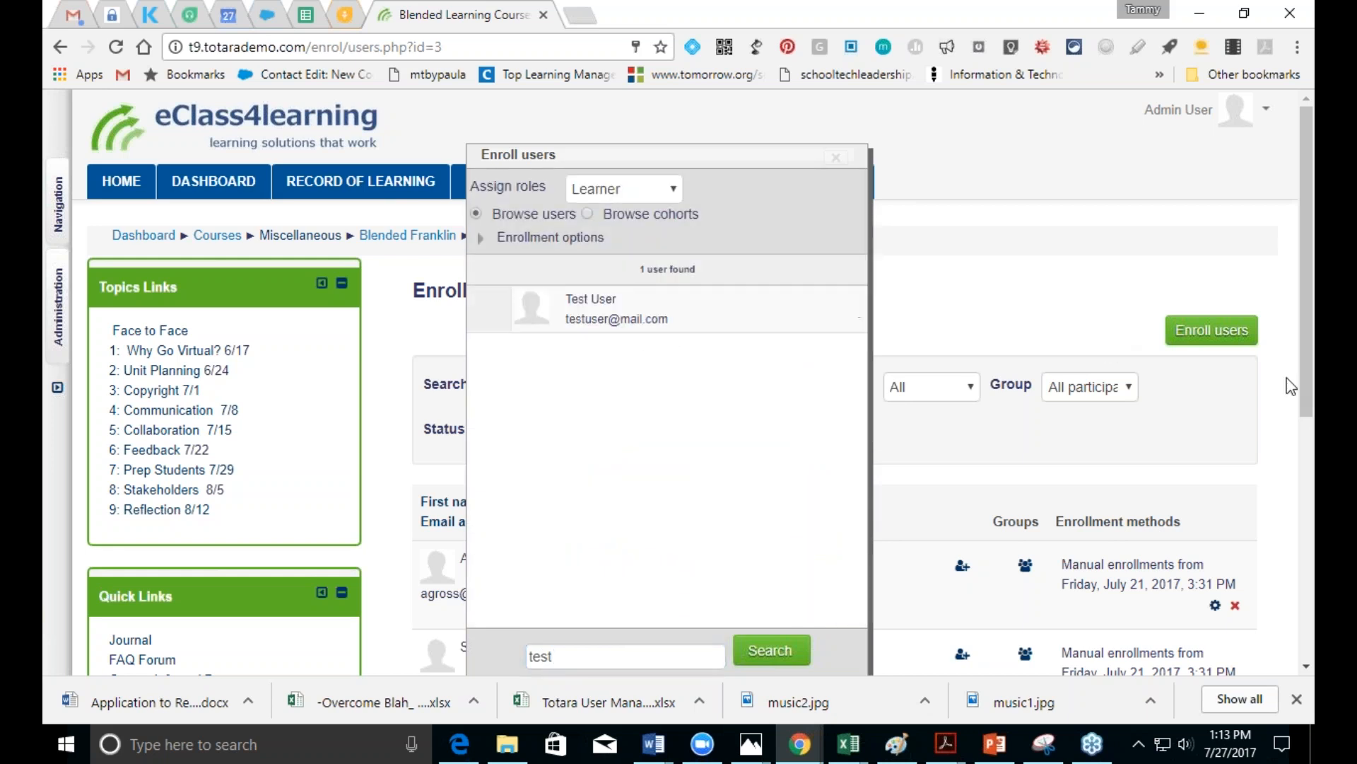
click(834, 157)
drag(1307, 362, 1310, 521)
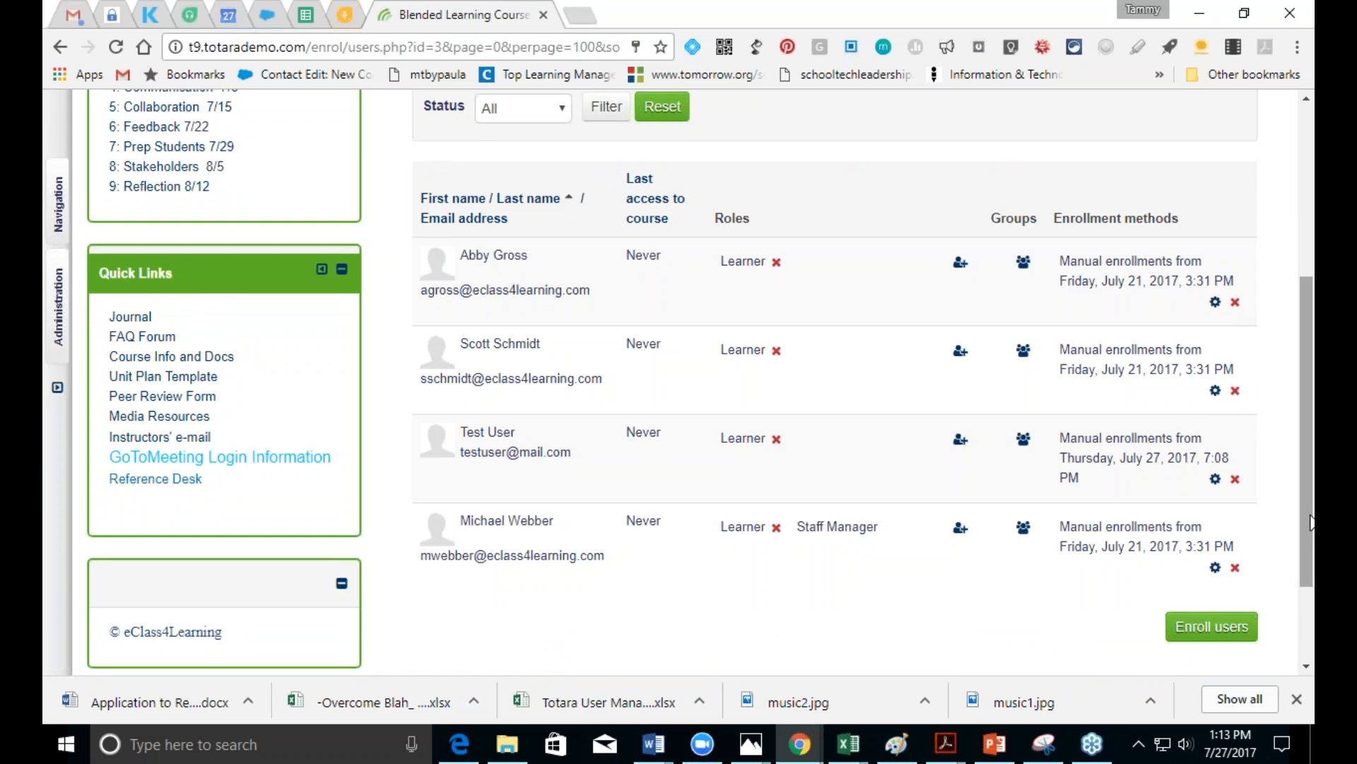
Step: Bring up the enrolment deck in PowerPoint and maximize its window
click(994, 744)
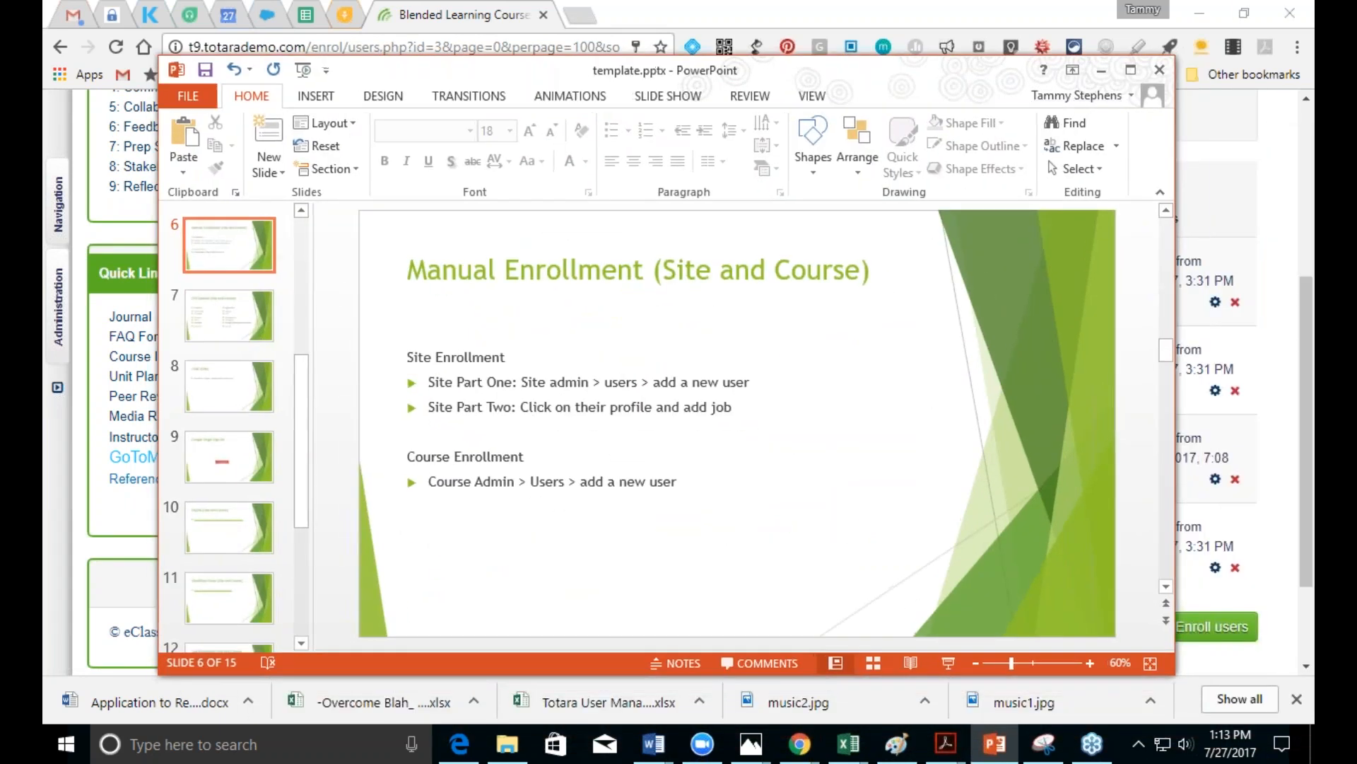
click(1127, 69)
drag(1307, 338, 1306, 308)
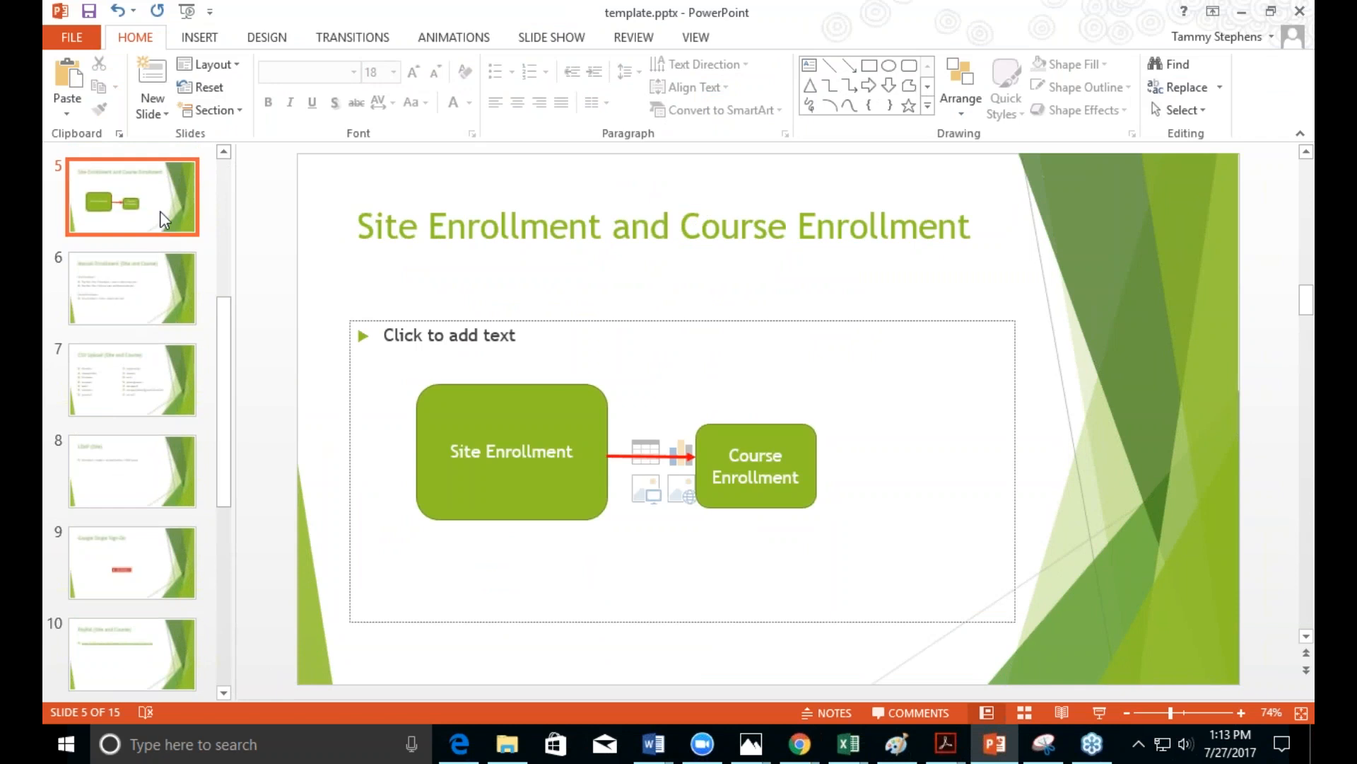
Step: Present from slide 5 with Duplicate Slide Show display and advance to the CSV Upload (Site and Course) slide
drag(219, 437, 222, 320)
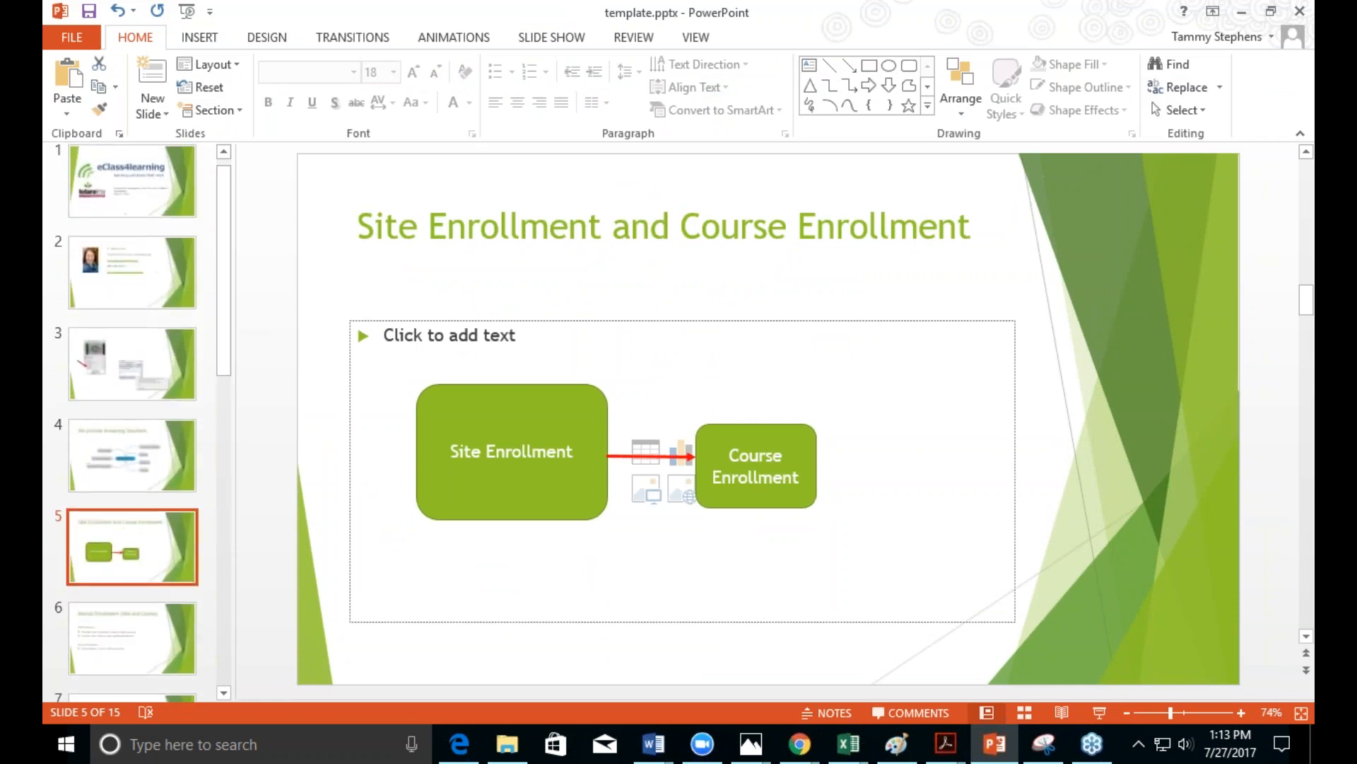
click(1099, 712)
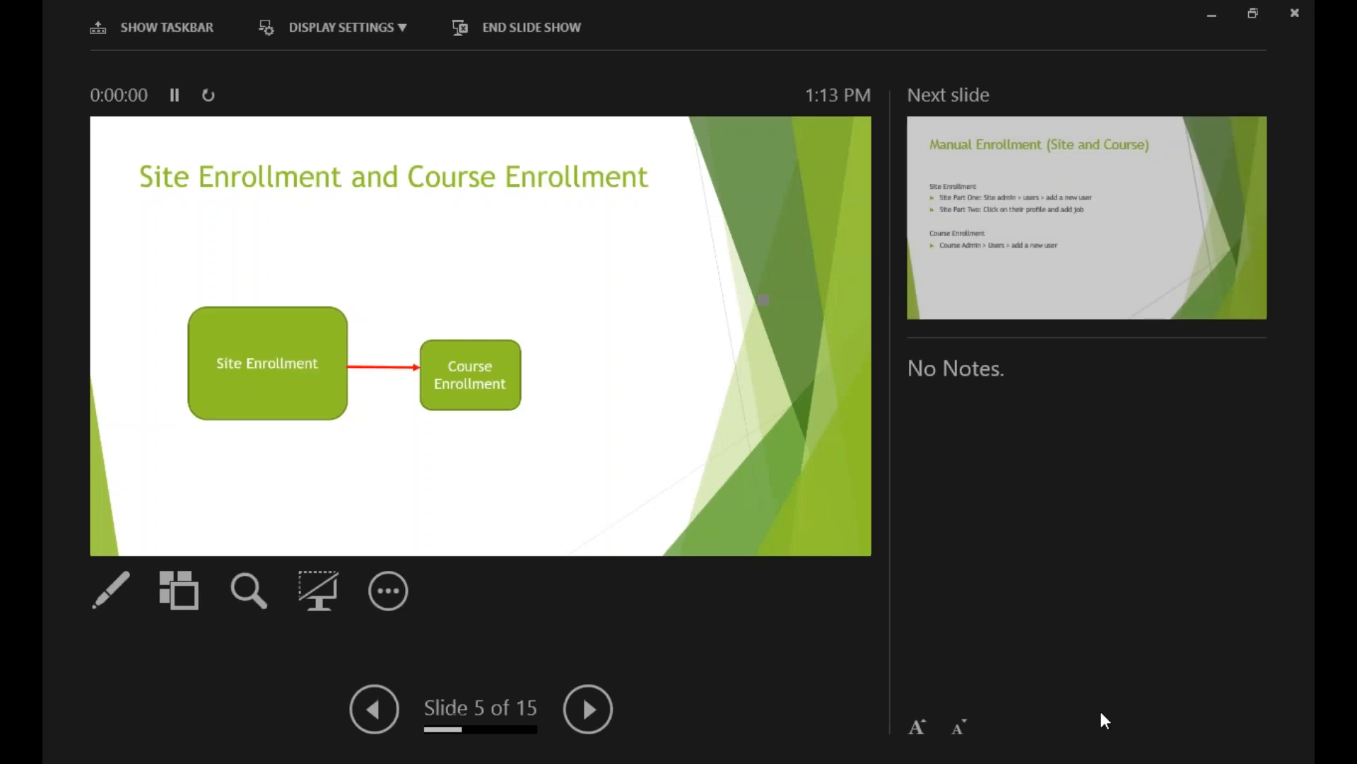
click(384, 22)
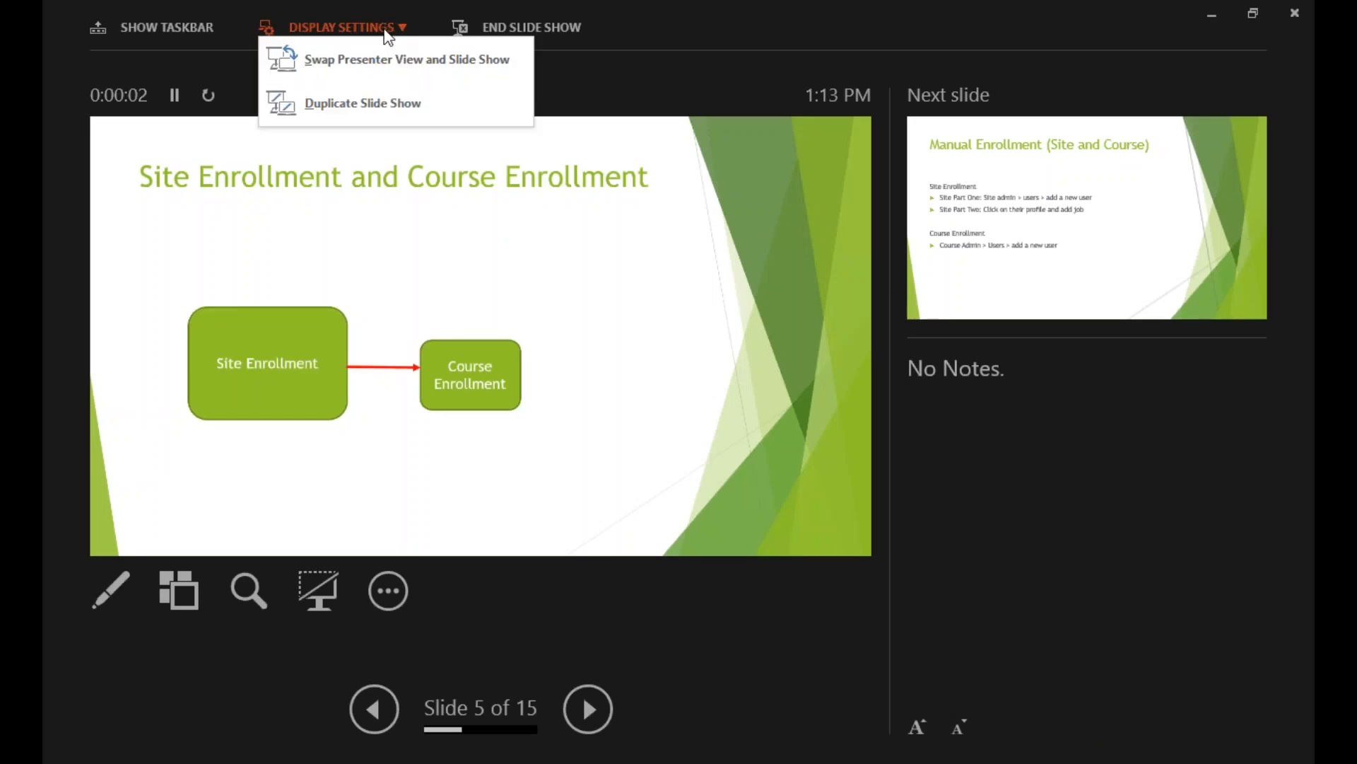
click(376, 112)
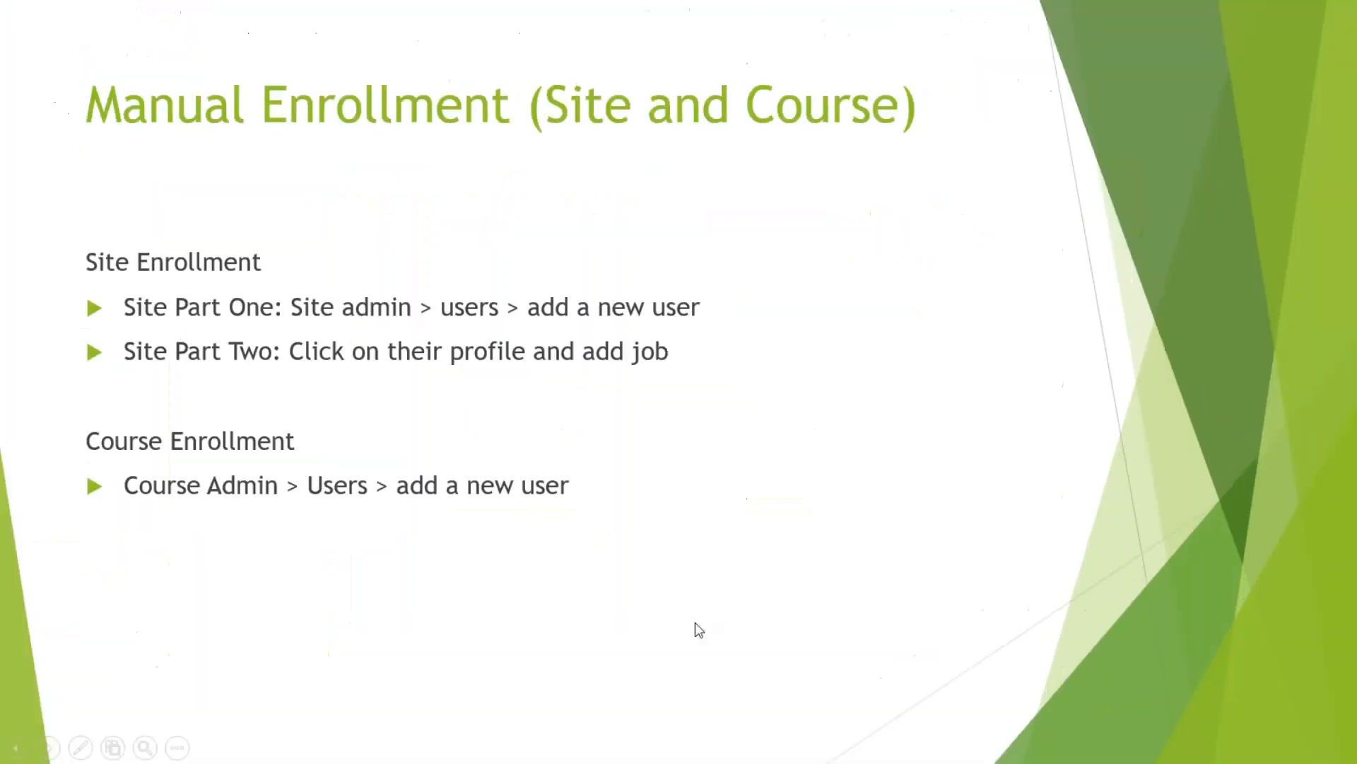
click(695, 623)
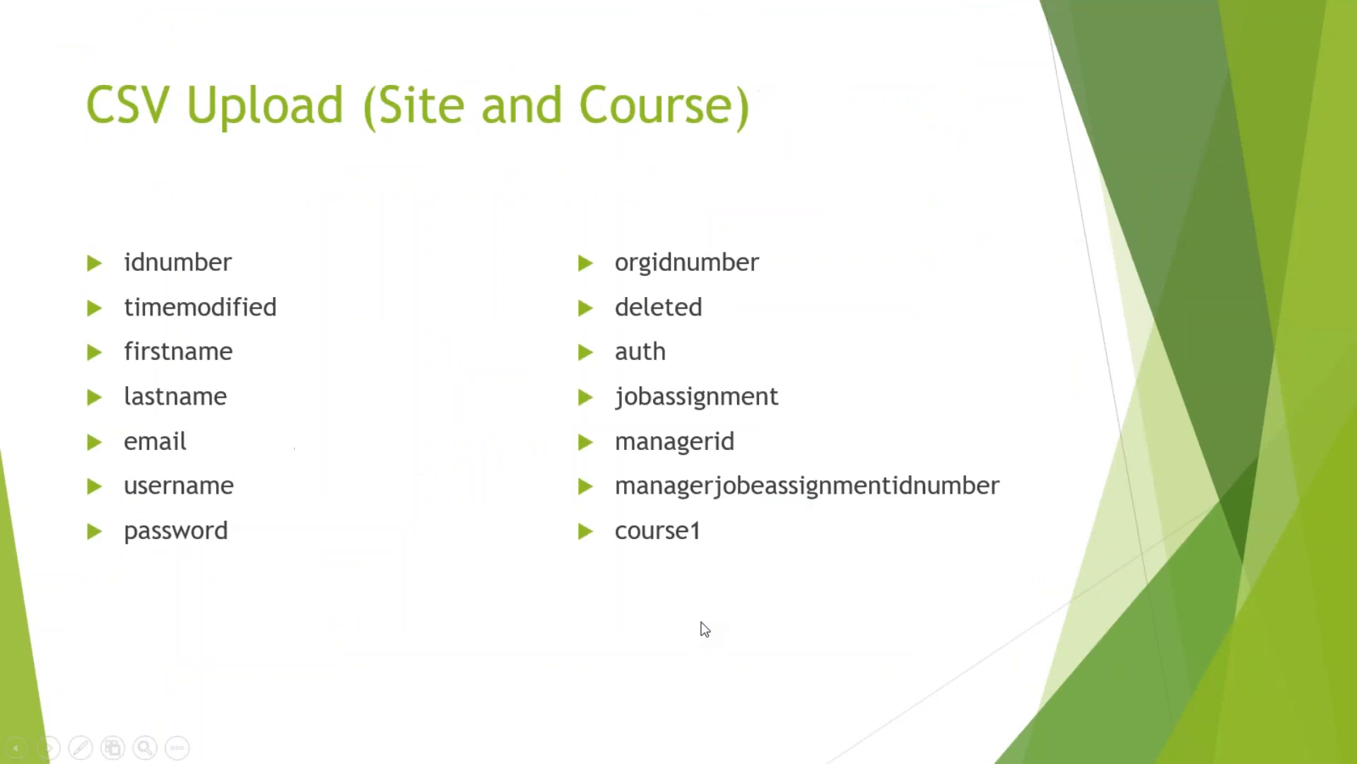
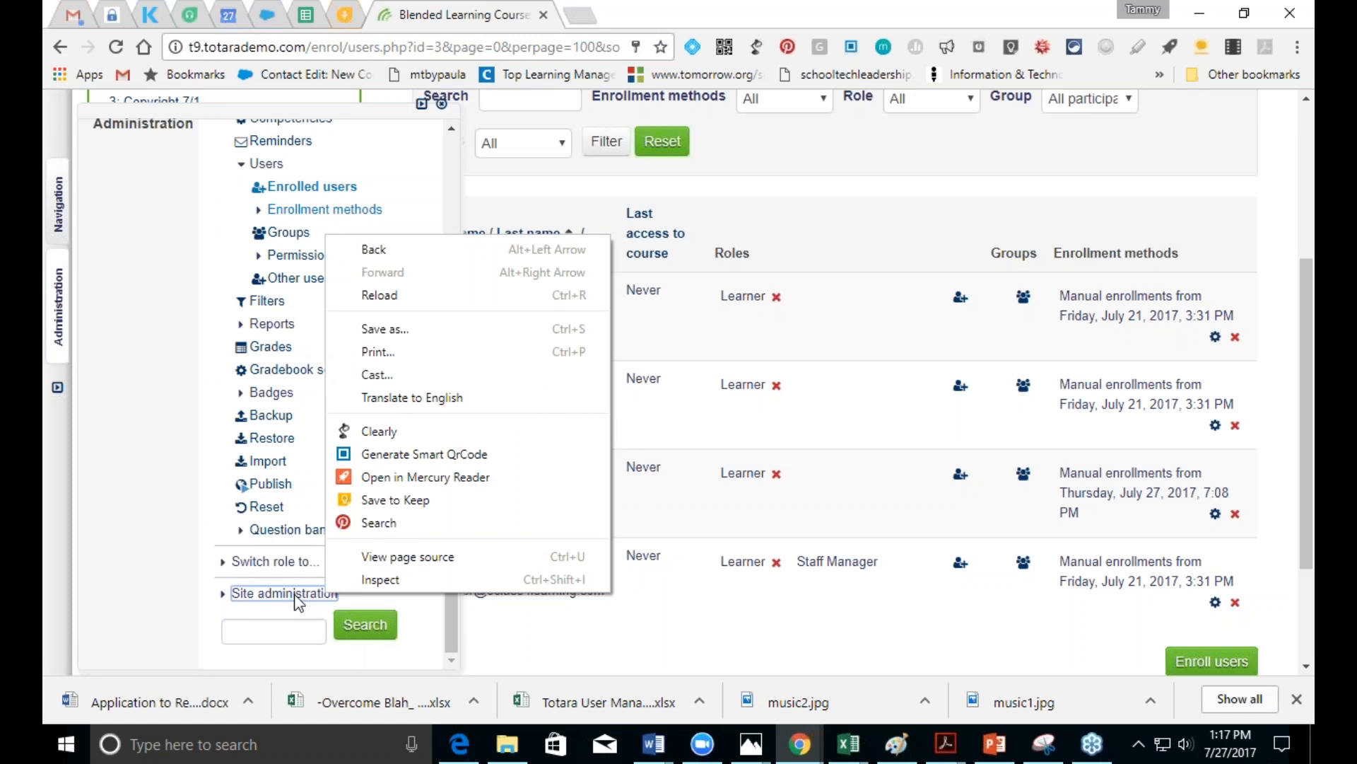
Step: Dismiss the browser's page options menu over the Blended Learning Course enrolled users page
click(298, 601)
Step: Expand Site administration > HR Import > Elements and open Manage elements
click(298, 598)
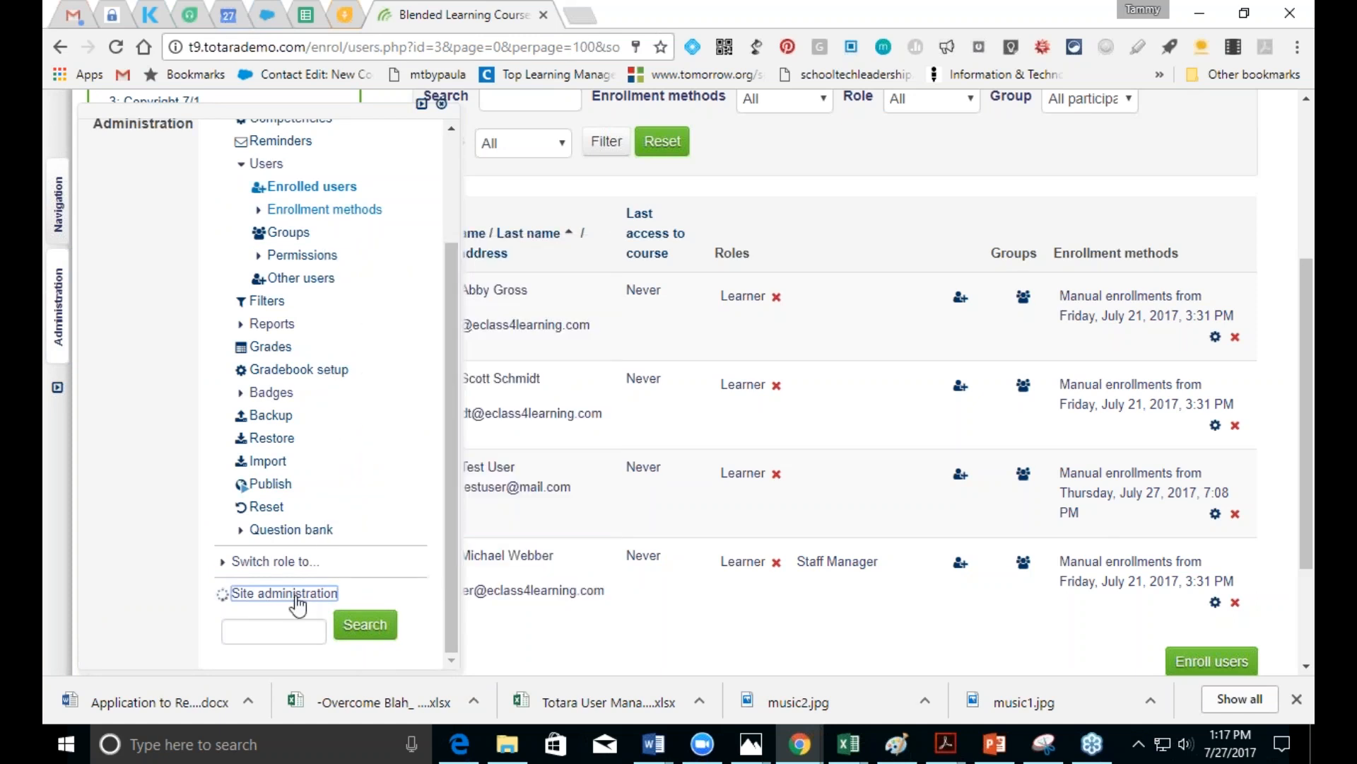
drag(448, 381, 460, 607)
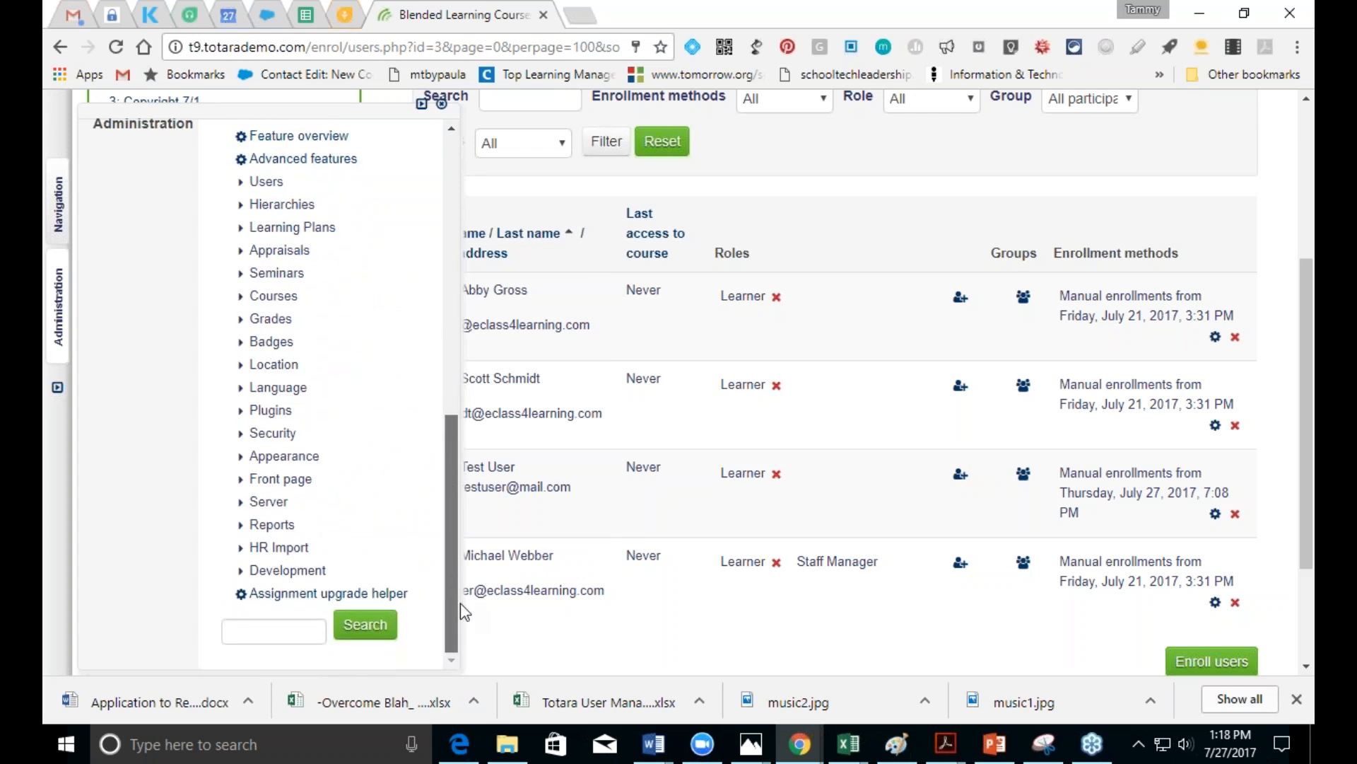
click(285, 549)
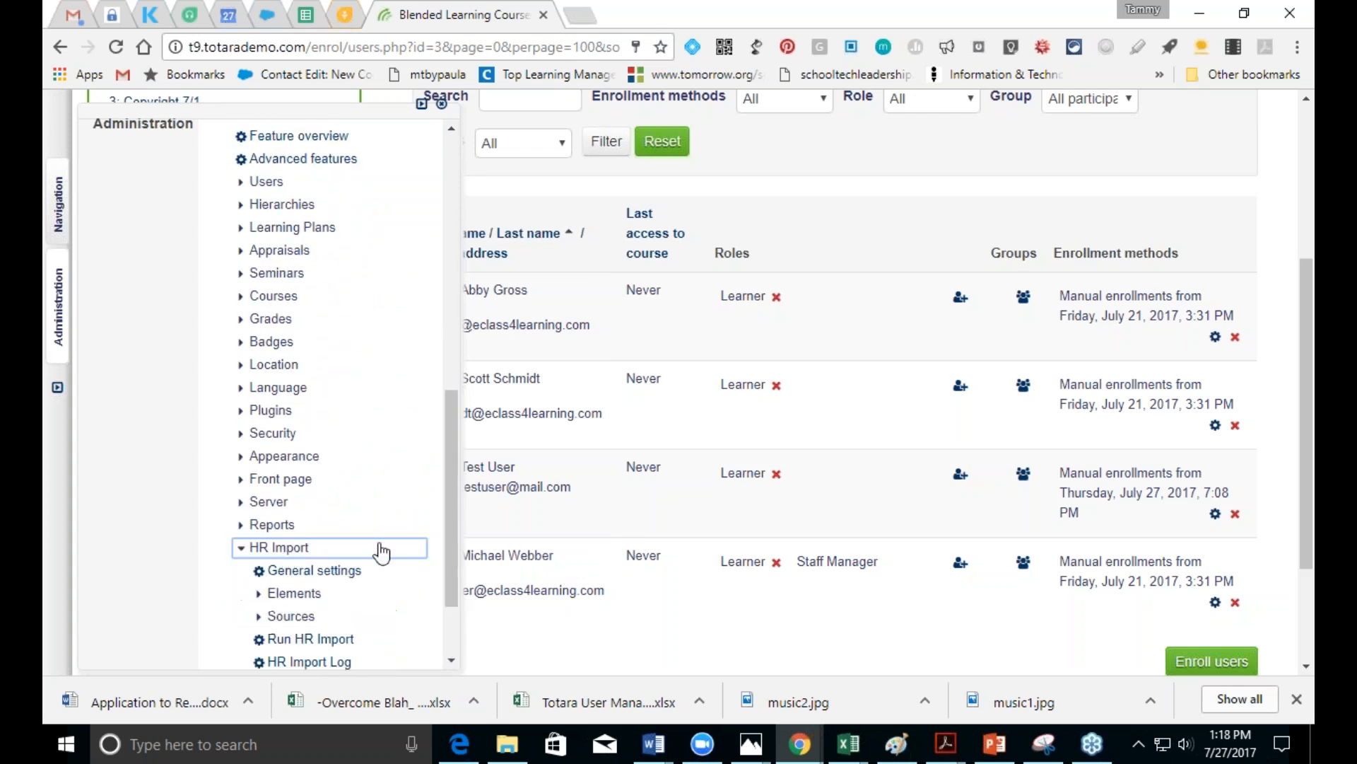
drag(455, 512, 467, 591)
click(303, 508)
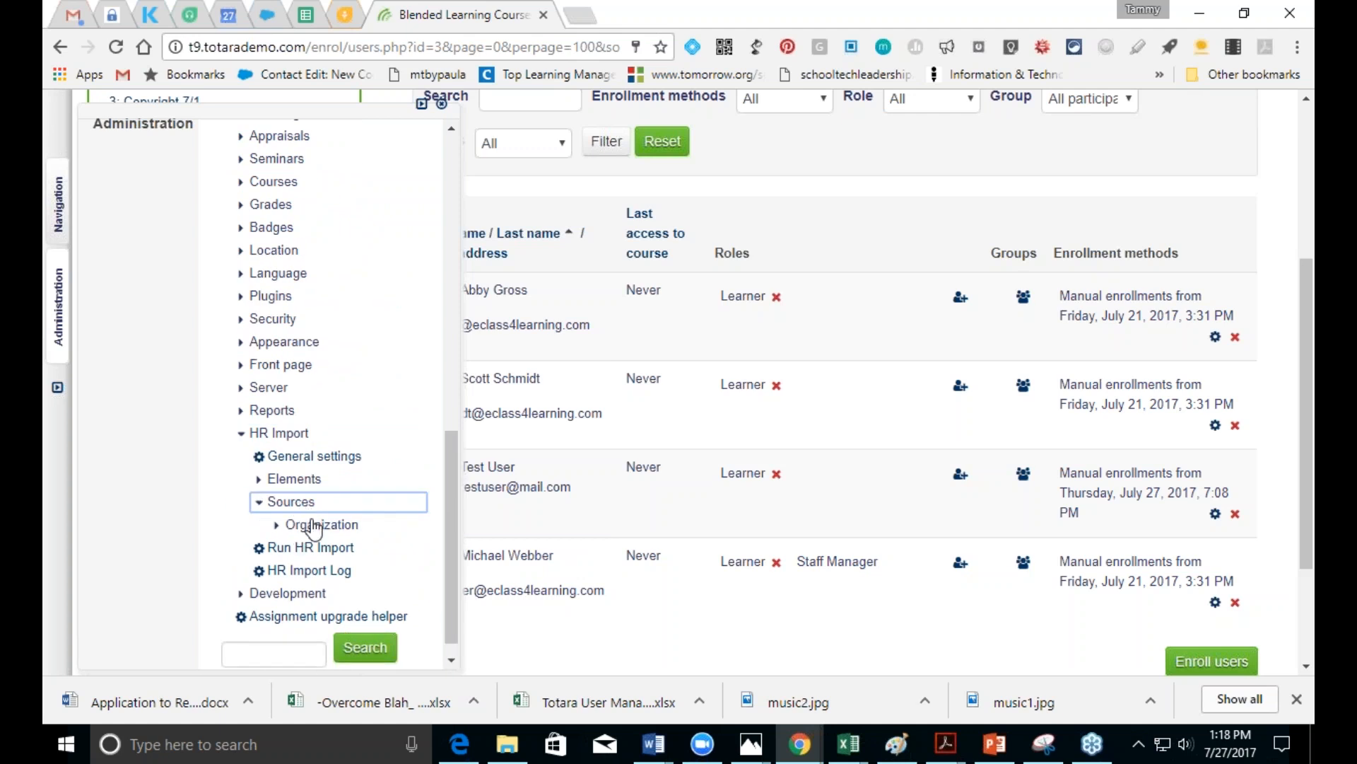
click(301, 480)
click(313, 502)
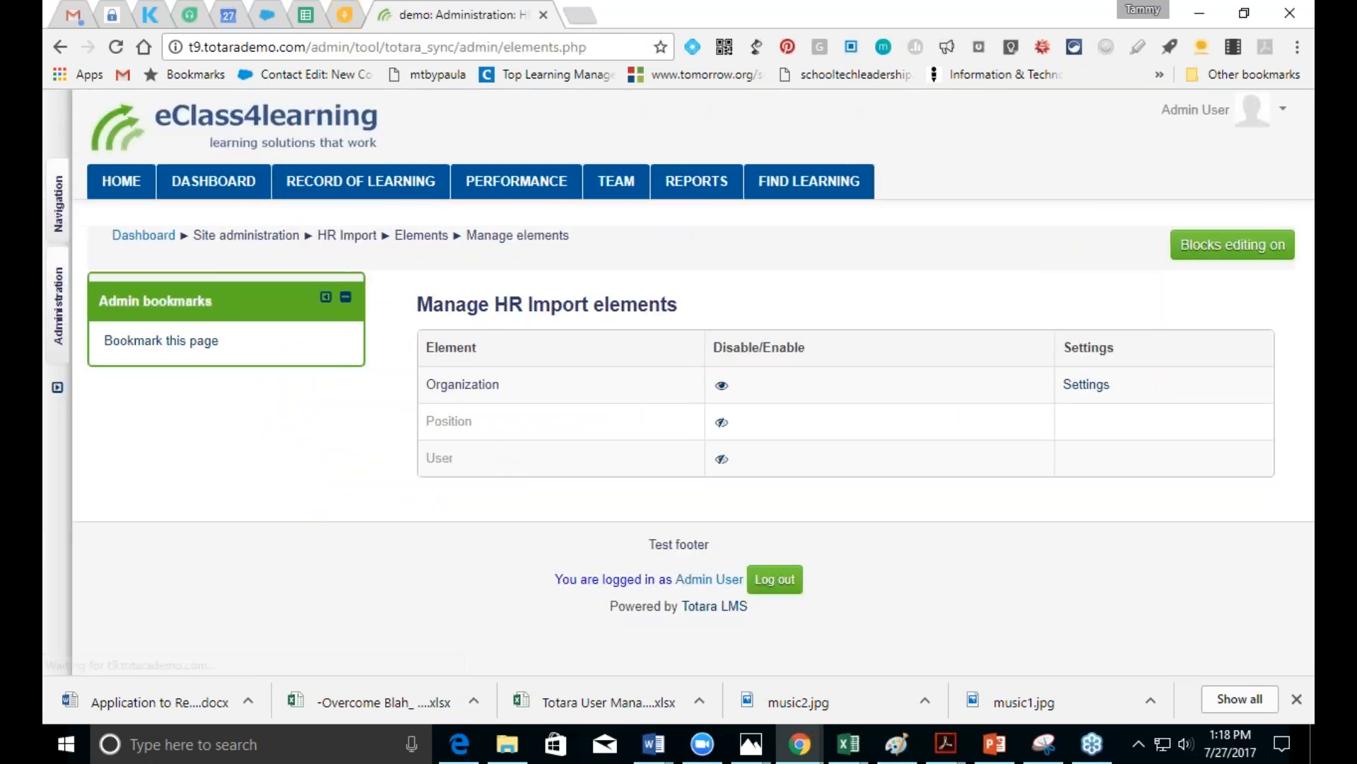
Step: Turn on the User element with its eye icon, then open Elements > User settings
click(721, 459)
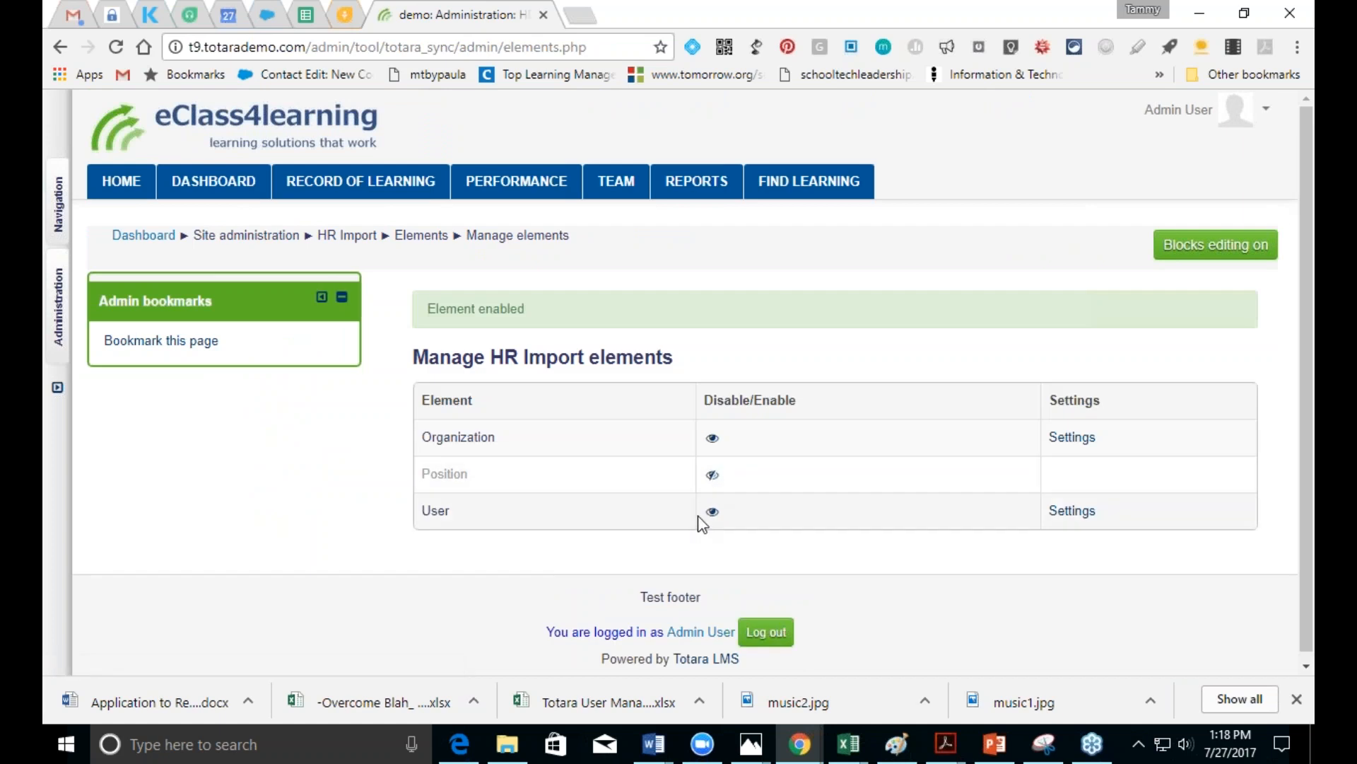
click(62, 320)
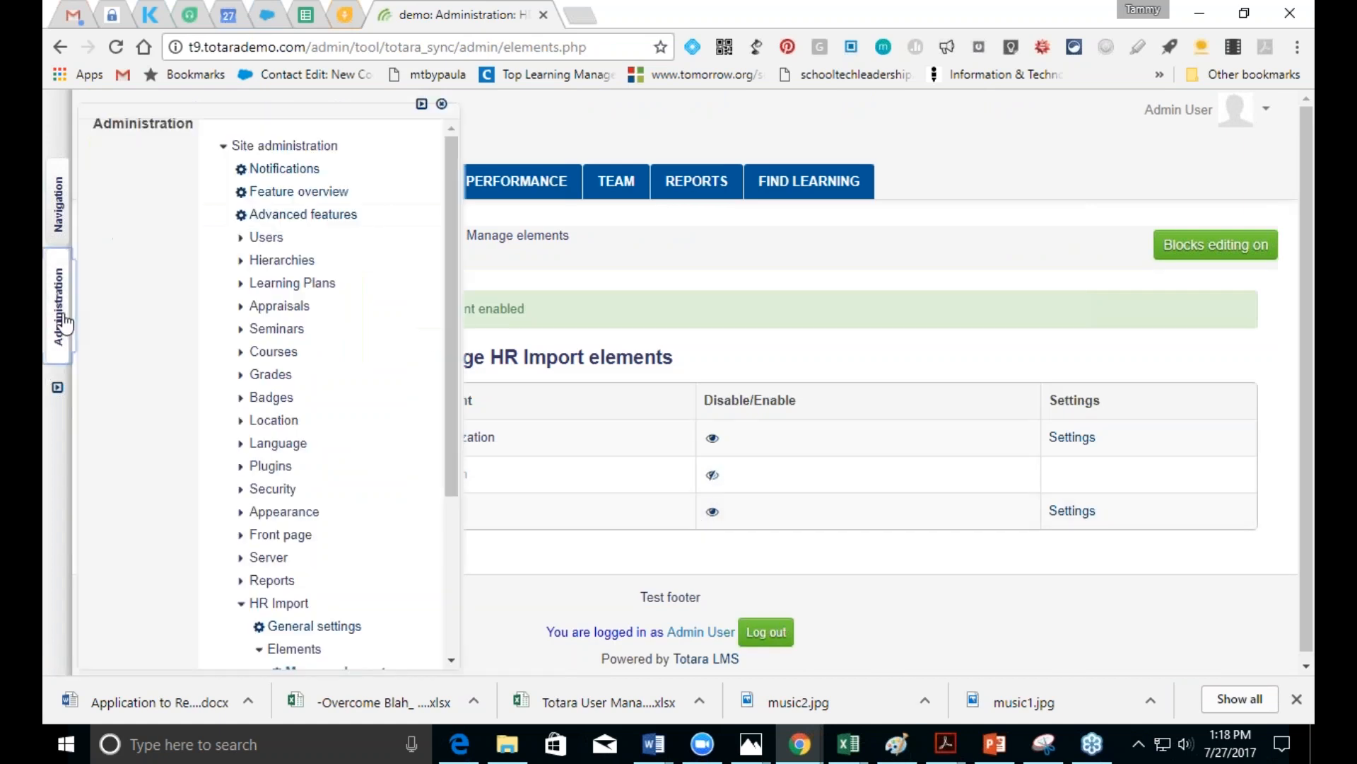
scroll(333, 333, down, 1)
scroll(339, 424, down, 3)
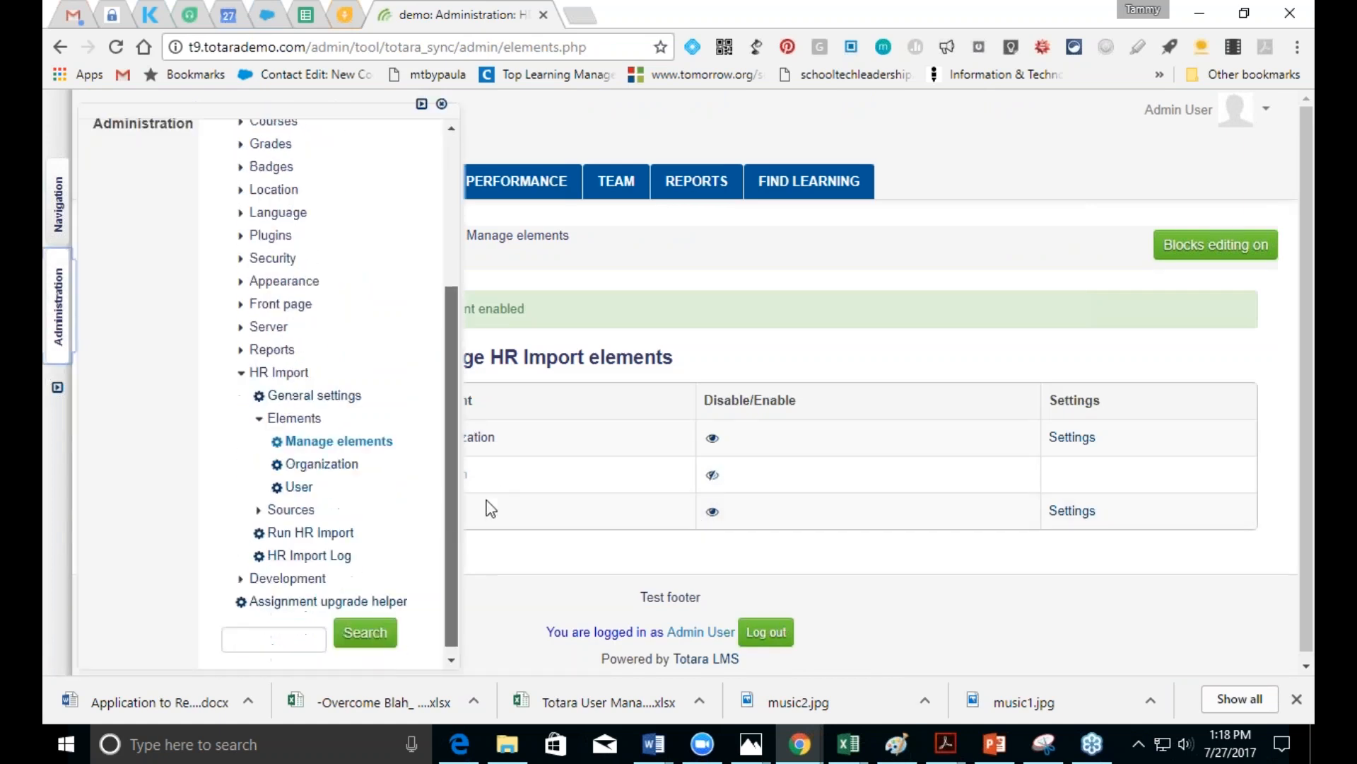
click(299, 479)
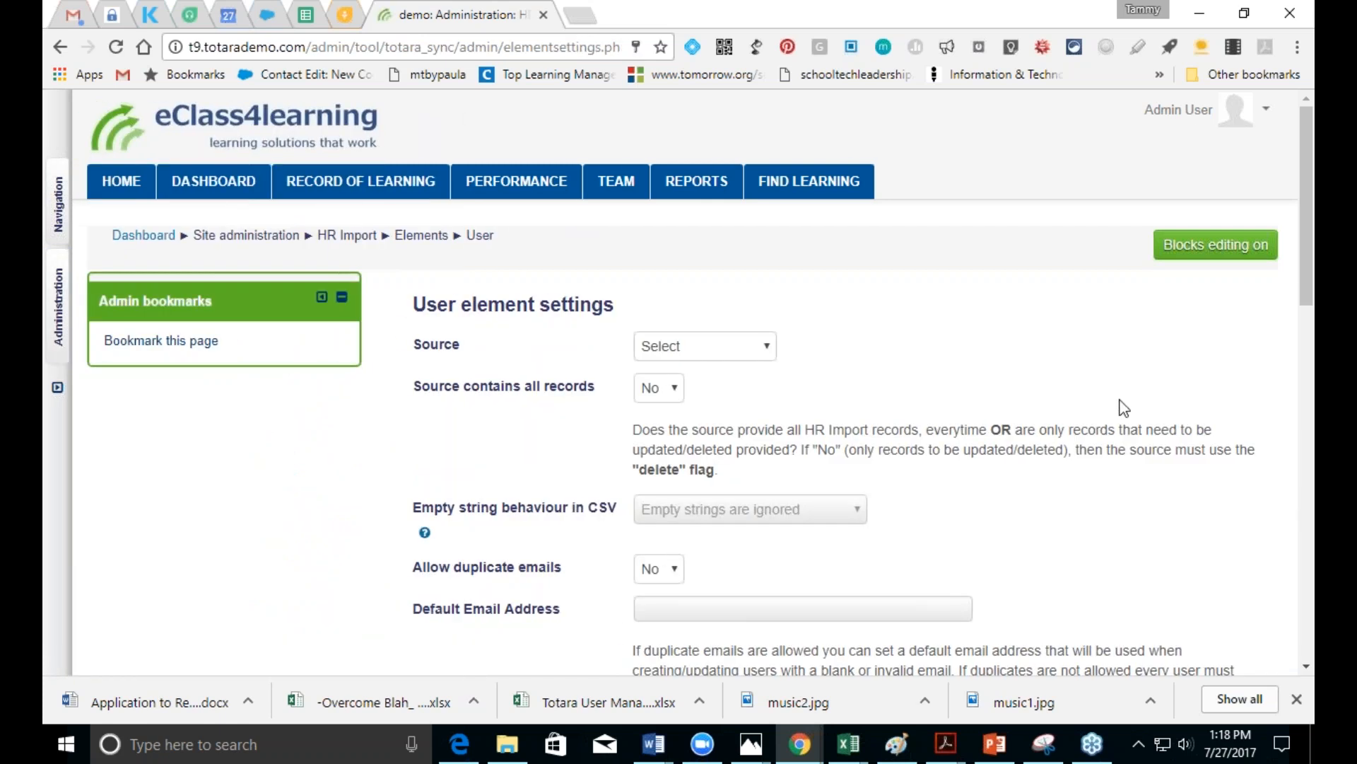
Step: Choose CSV as the User element's source and save the settings
click(769, 354)
click(739, 387)
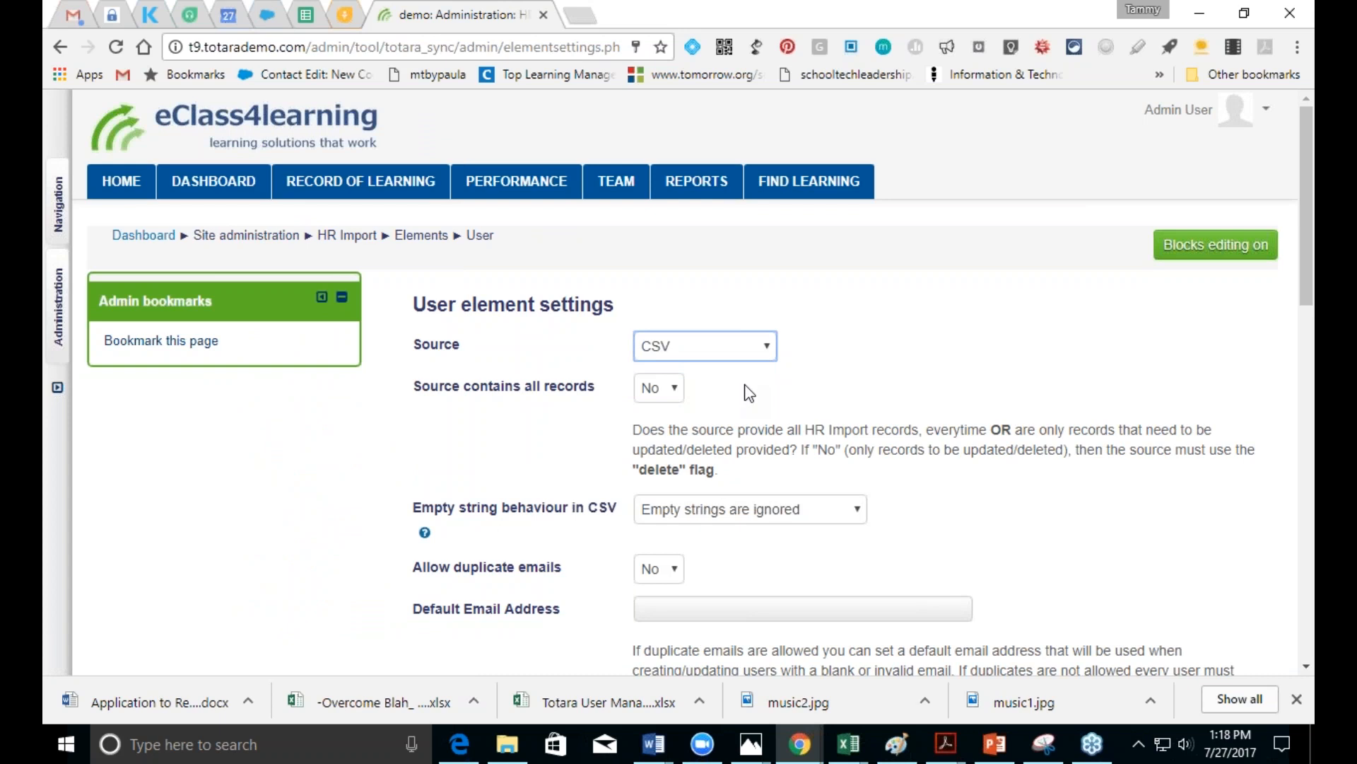
drag(1305, 294, 1310, 356)
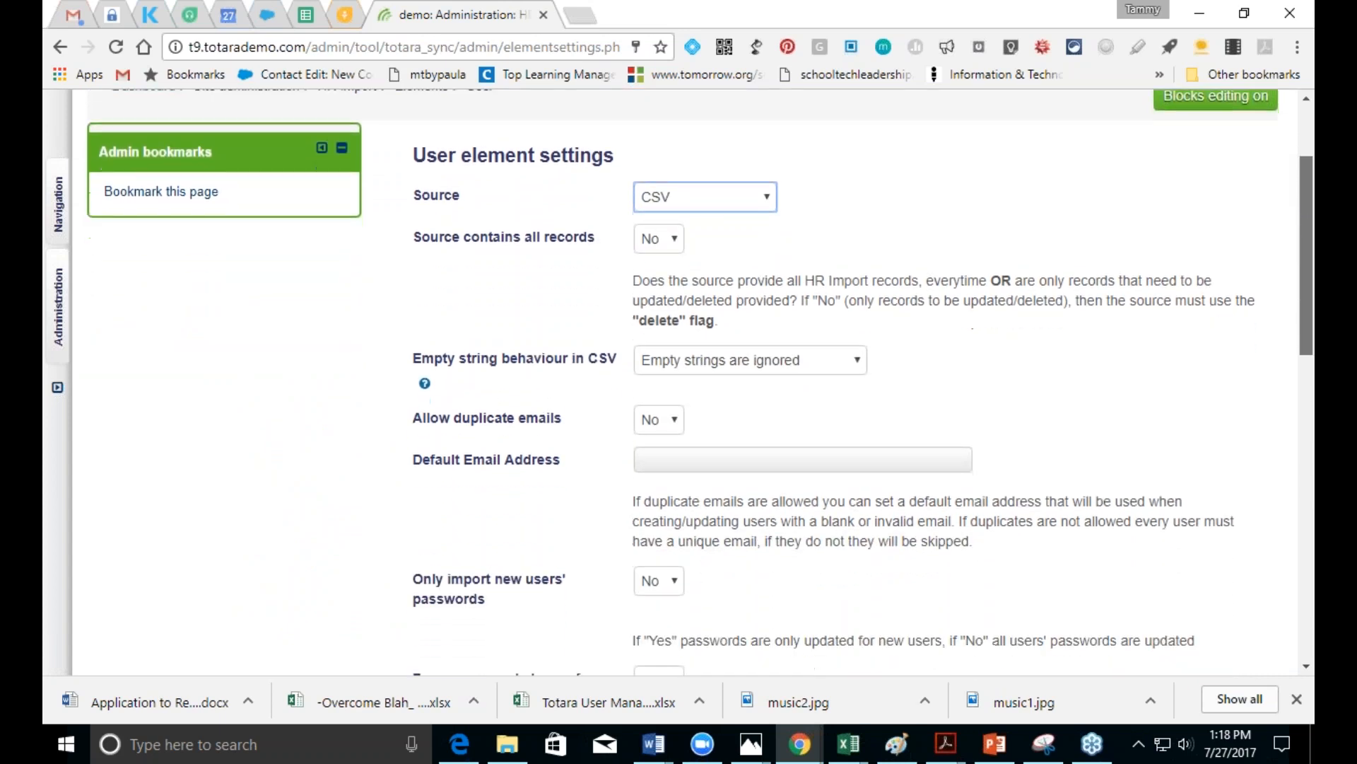
drag(1310, 356, 1310, 659)
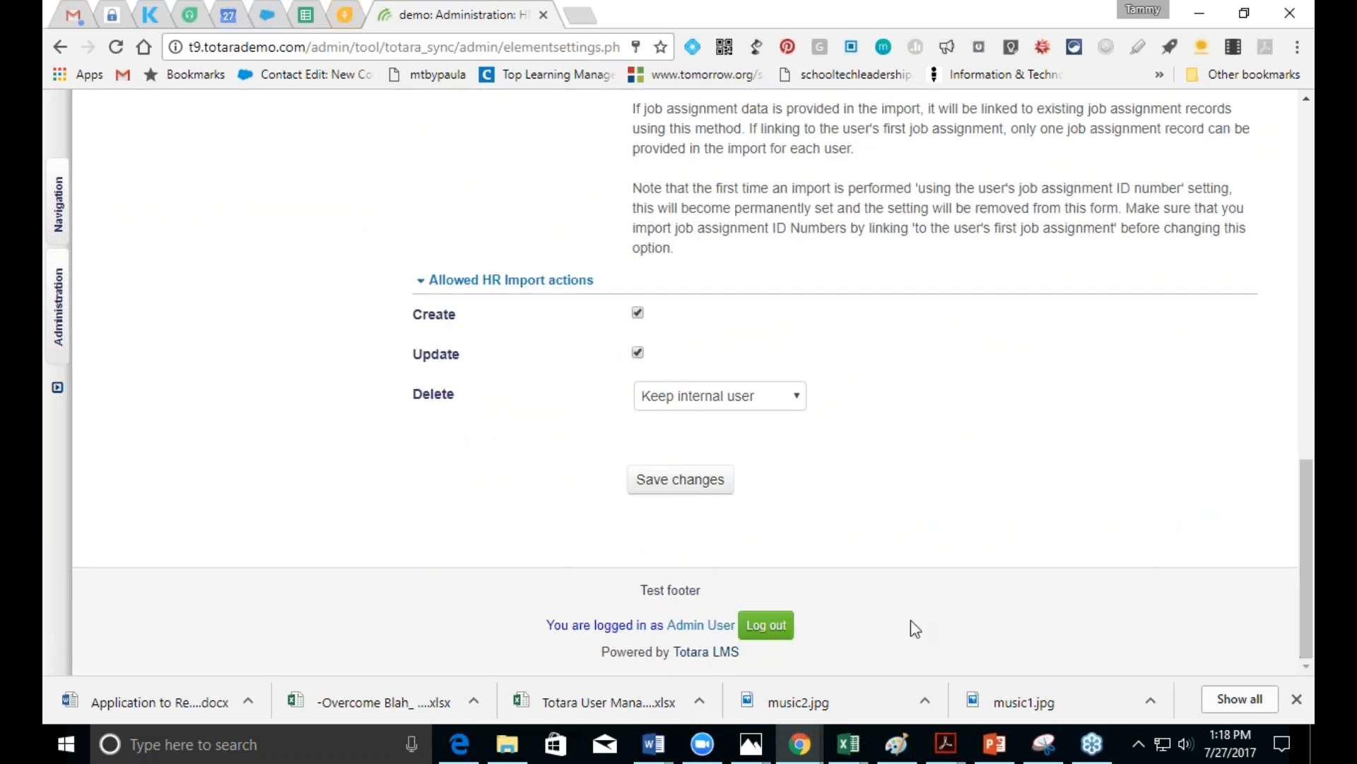
click(645, 488)
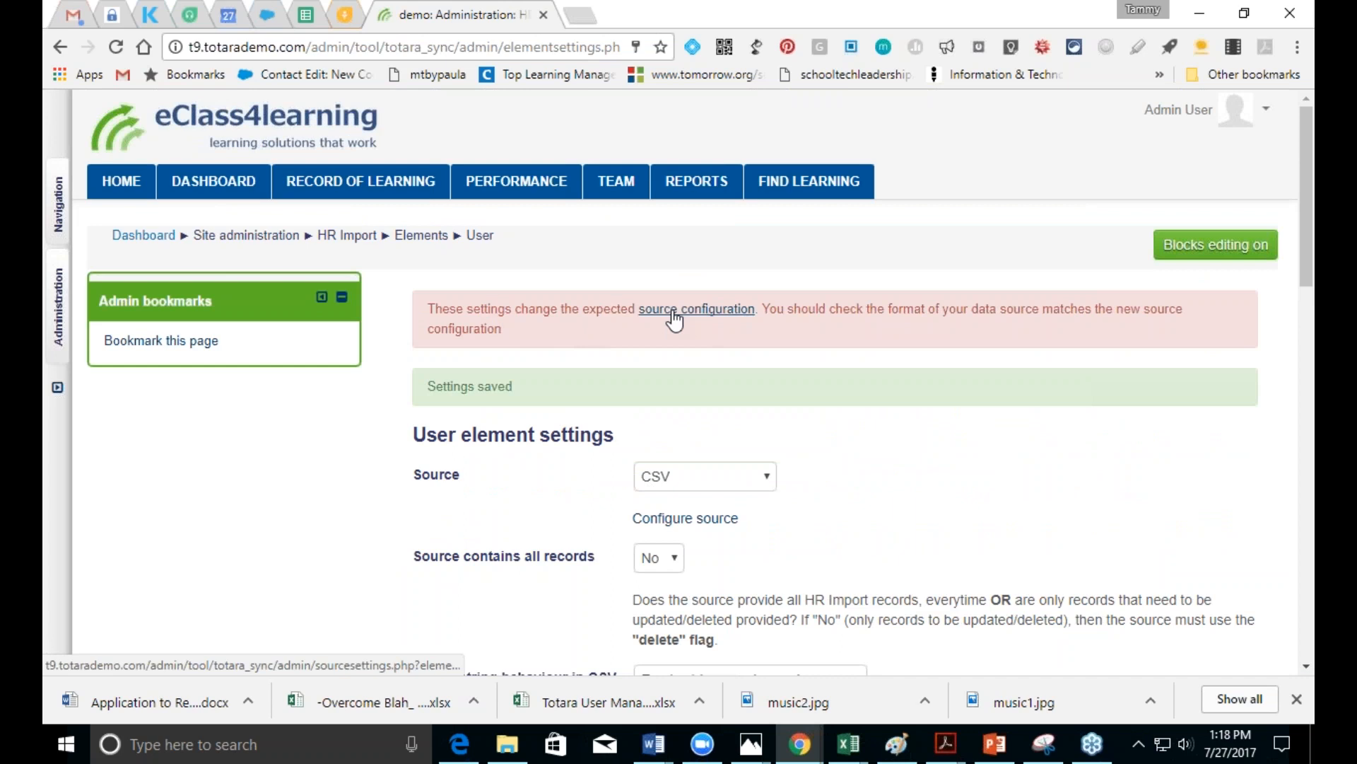
Step: Reopen Elements > User and follow Configure source to the User - CSV settings page
click(60, 348)
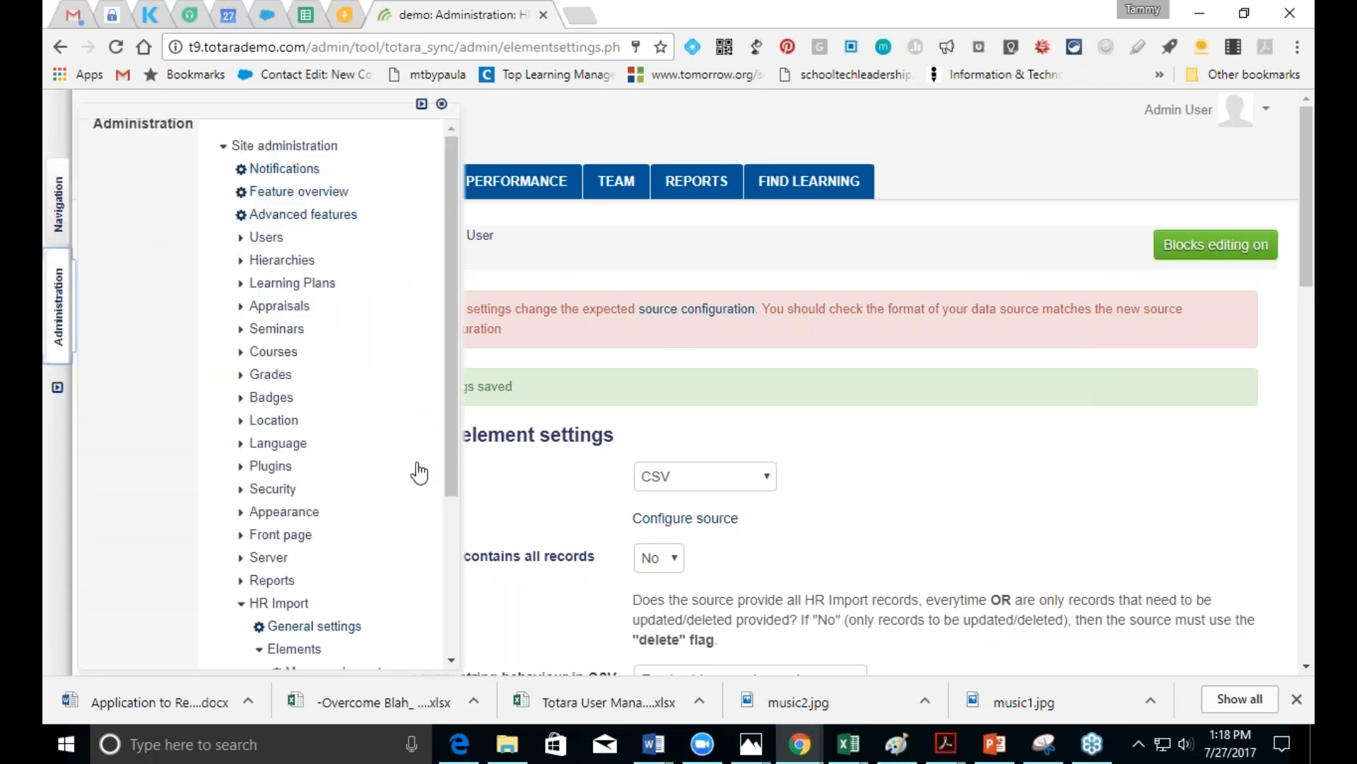
drag(451, 457, 456, 615)
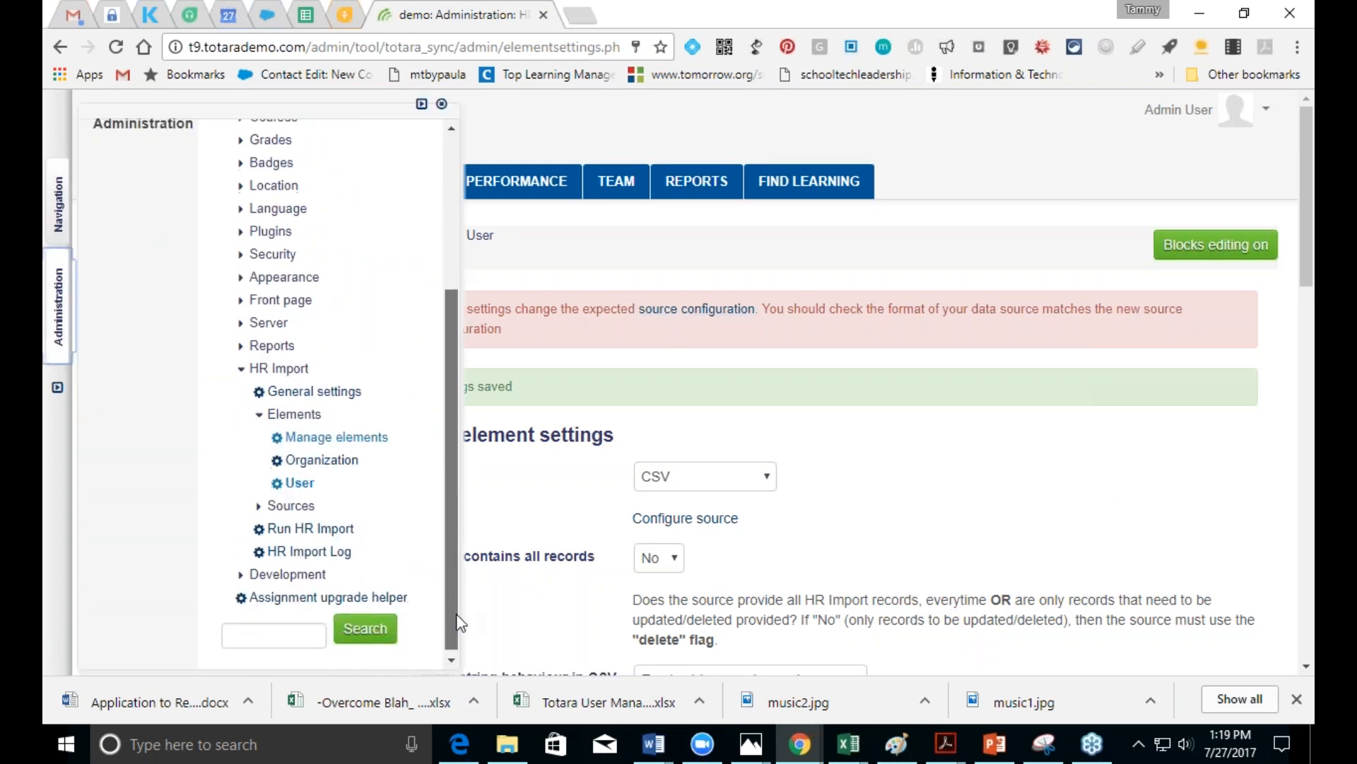
click(297, 485)
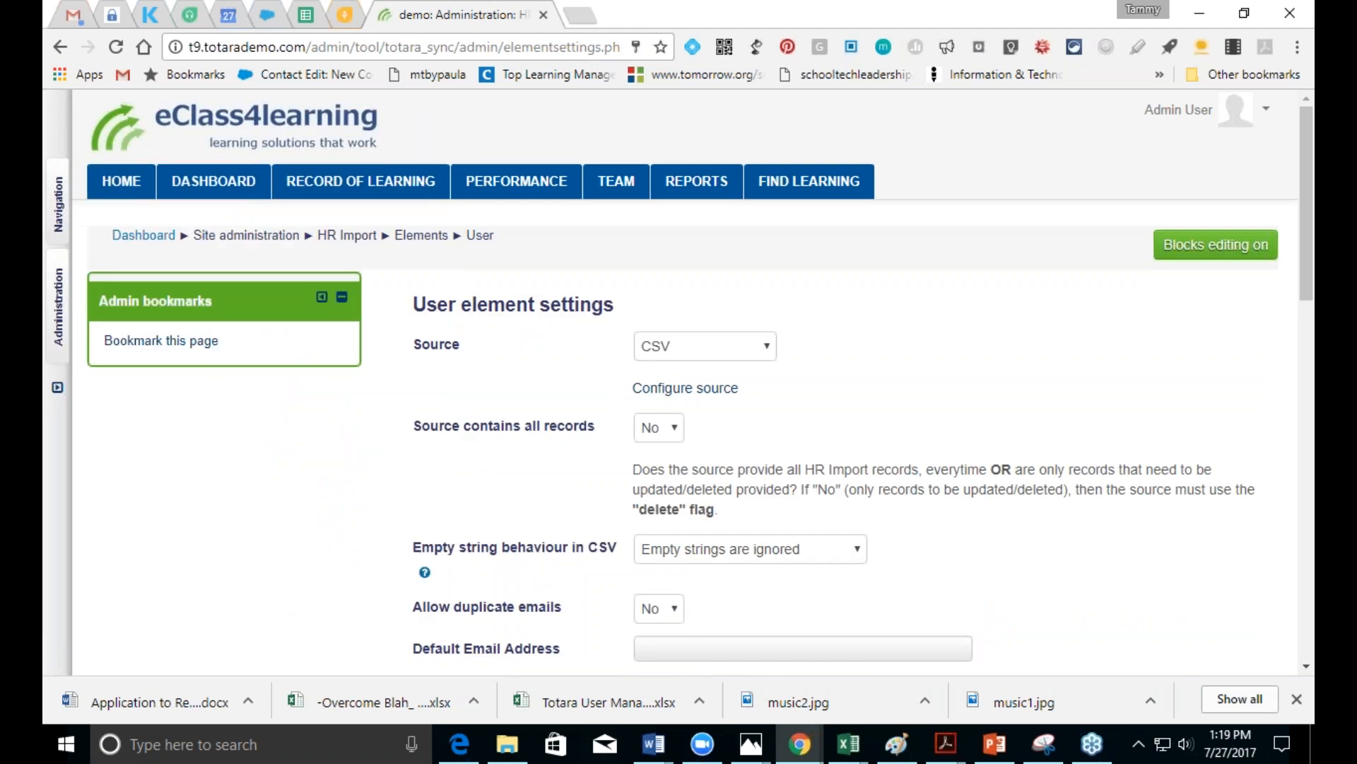
click(53, 339)
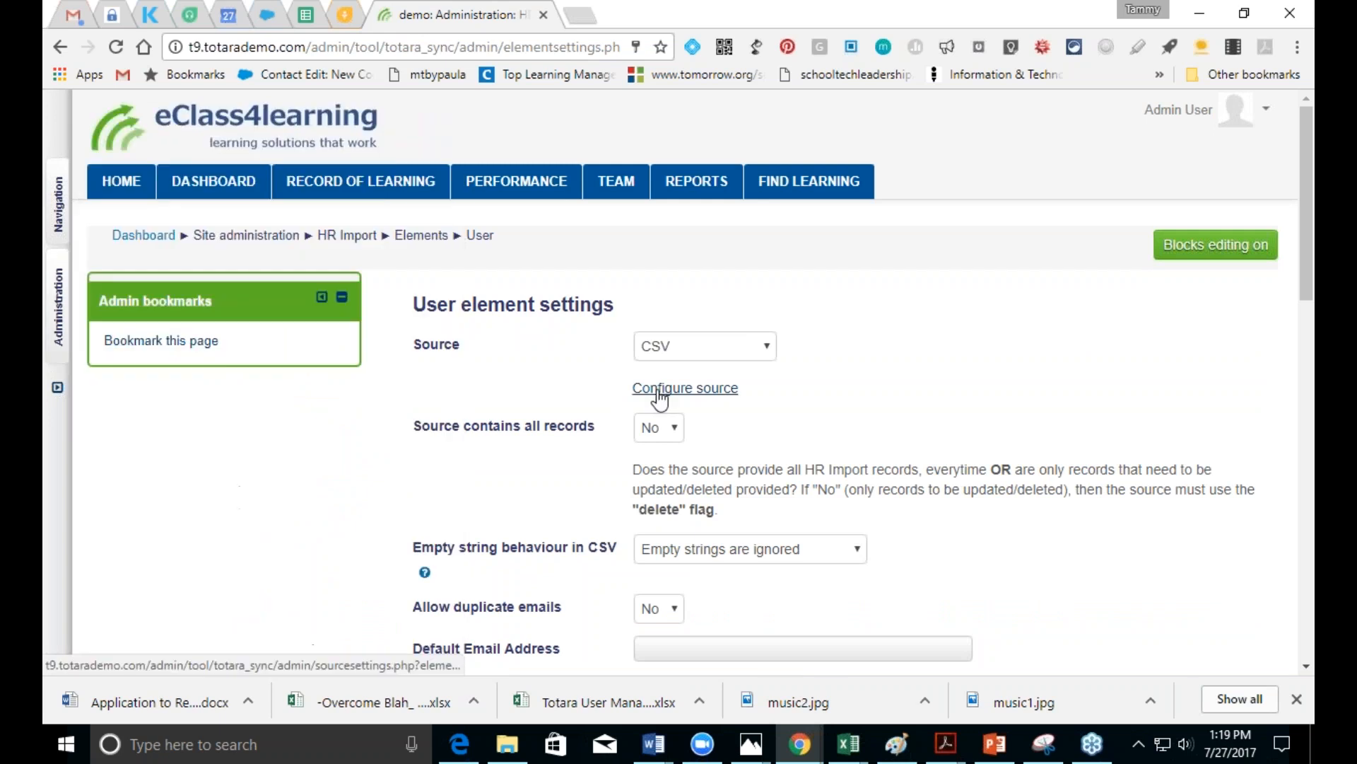
click(659, 389)
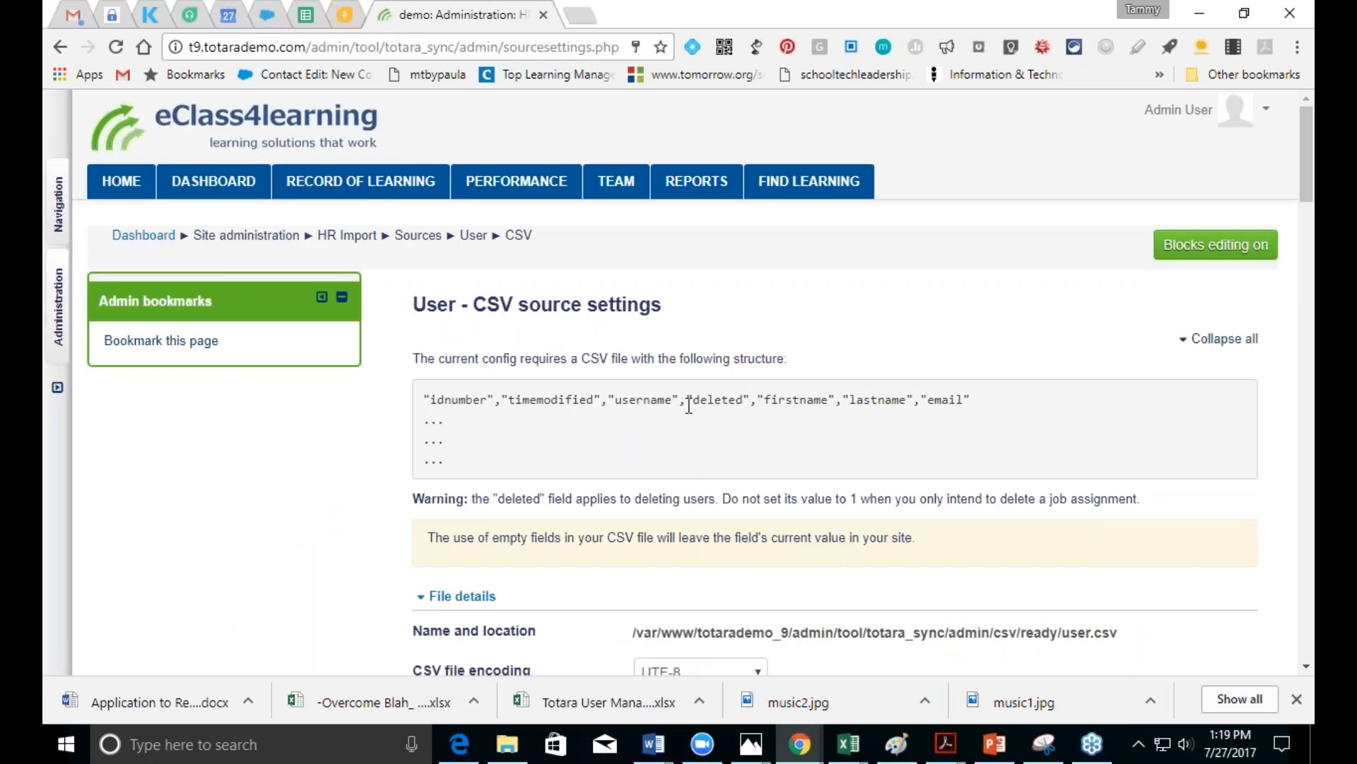
Step: Tick First name phonetic and Last name phonetic among the CSV fields to import
click(1307, 666)
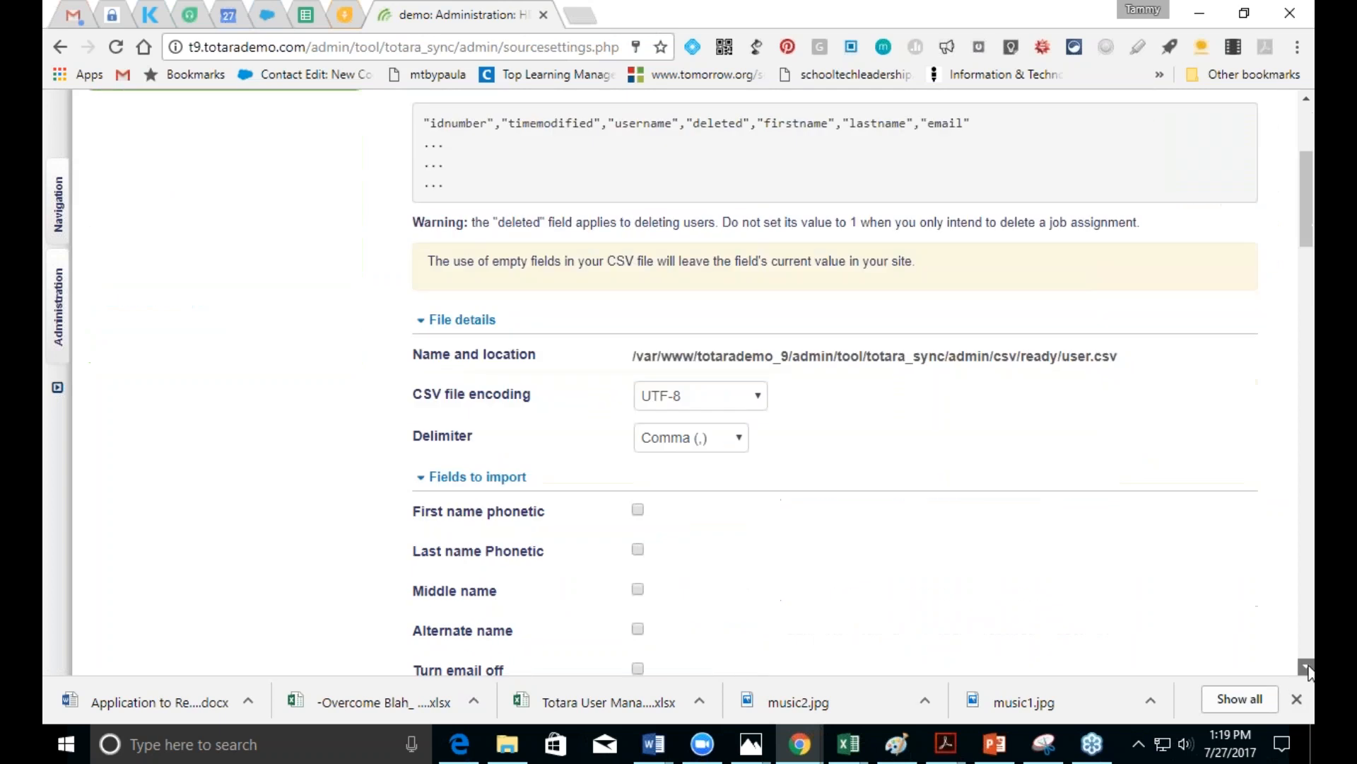
click(1307, 668)
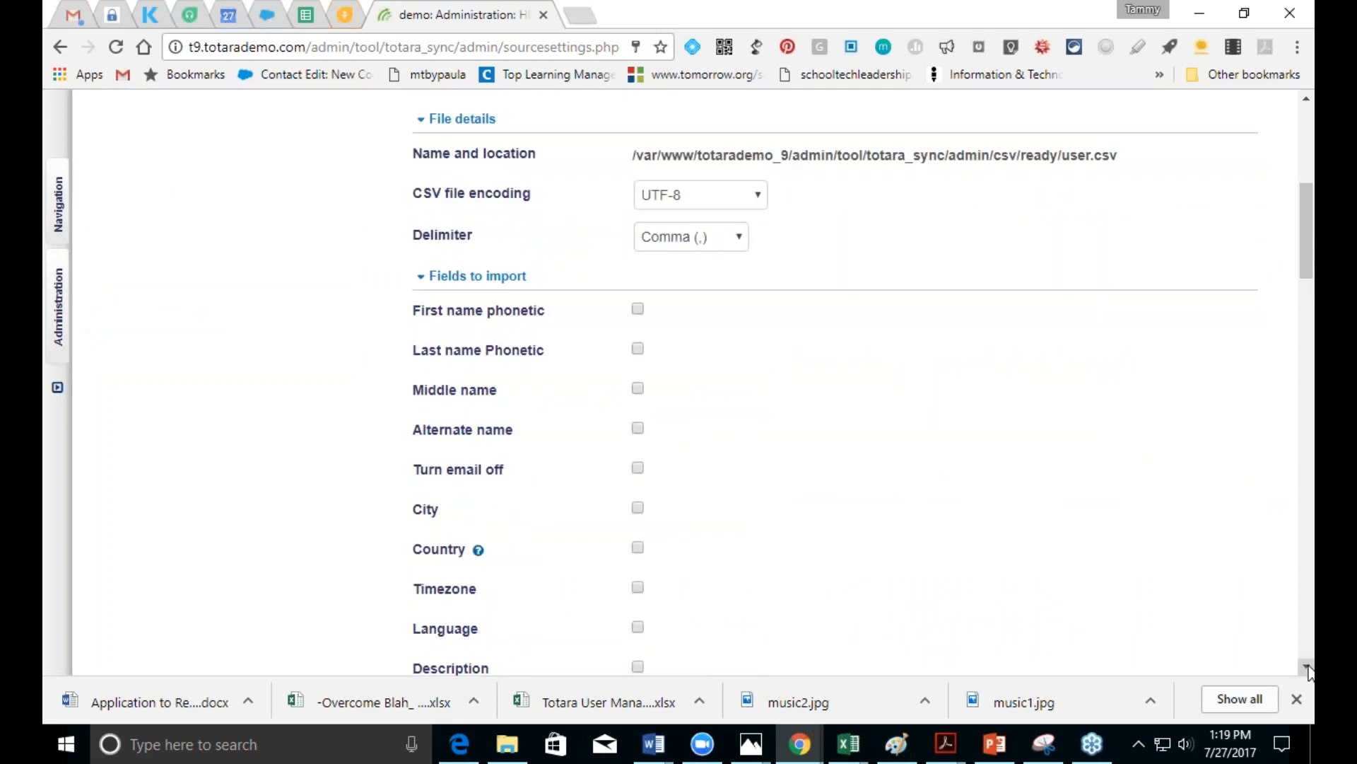
click(1307, 668)
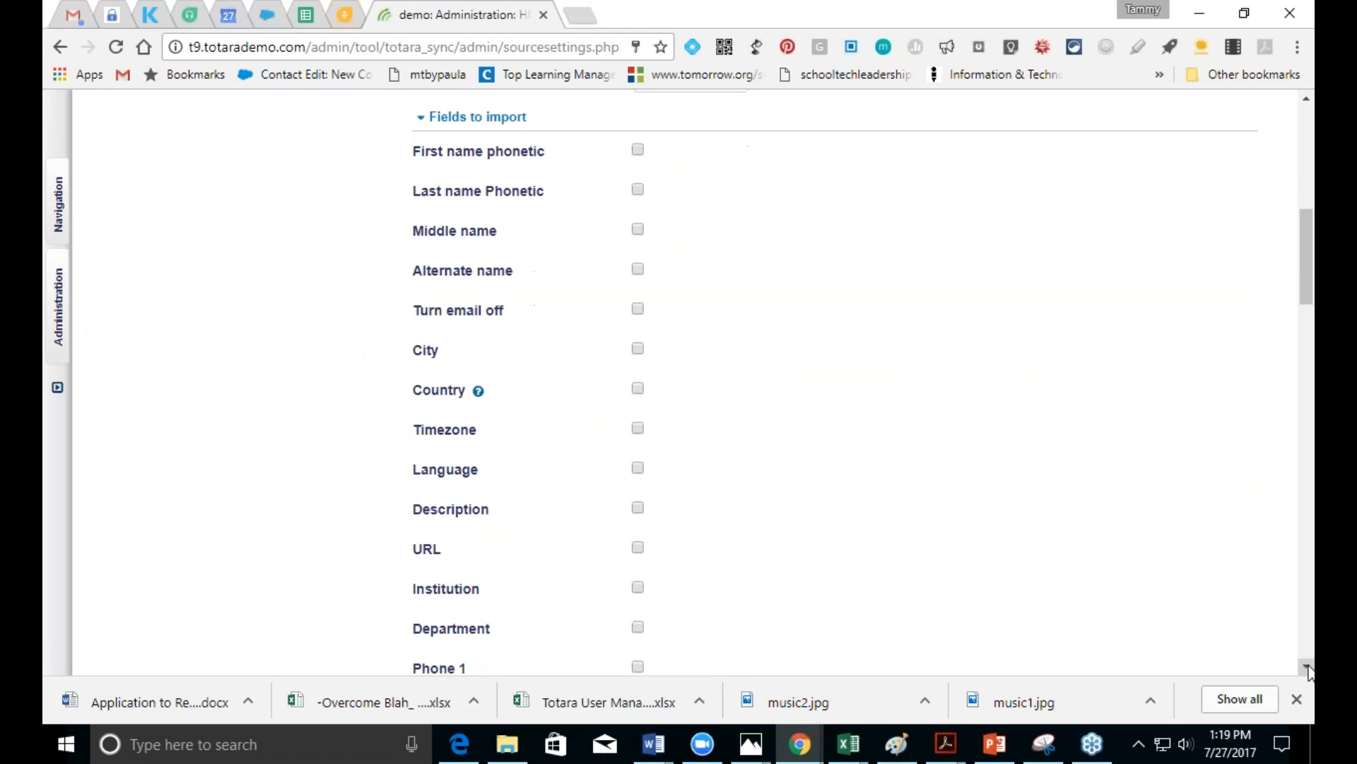
click(638, 151)
click(638, 189)
click(1307, 666)
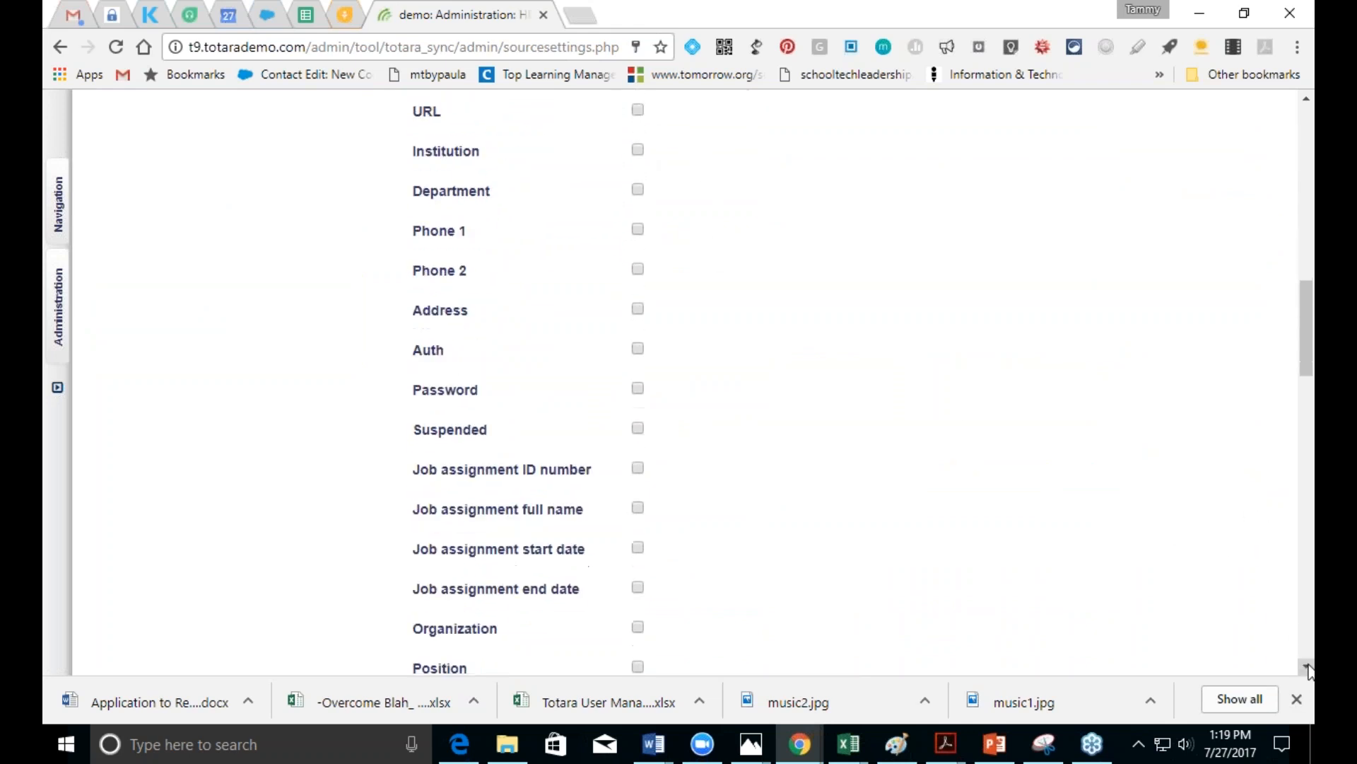
Step: Tick Job assignment ID number, full name, start date and end date, then save
click(638, 468)
click(638, 509)
click(638, 548)
click(638, 587)
drag(1303, 353, 1305, 420)
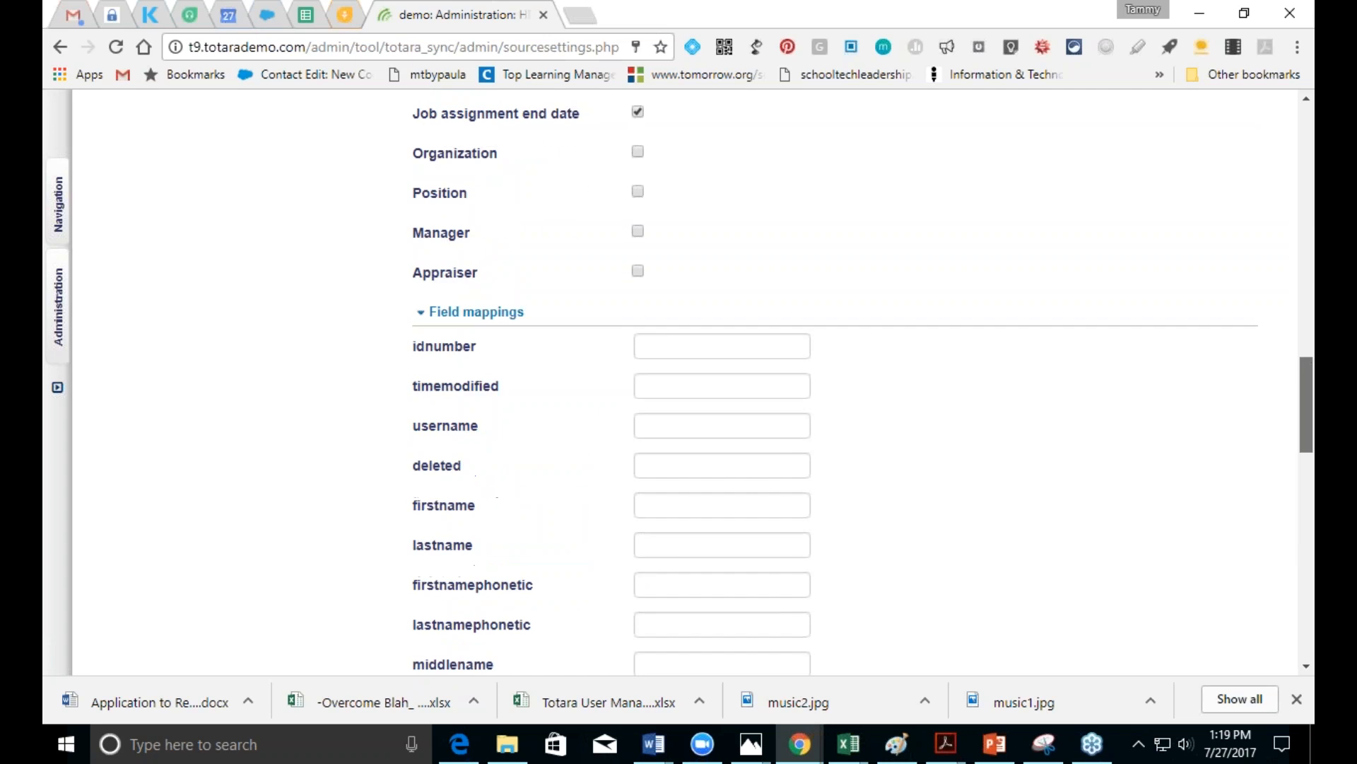
scroll(930, 382, down, 2)
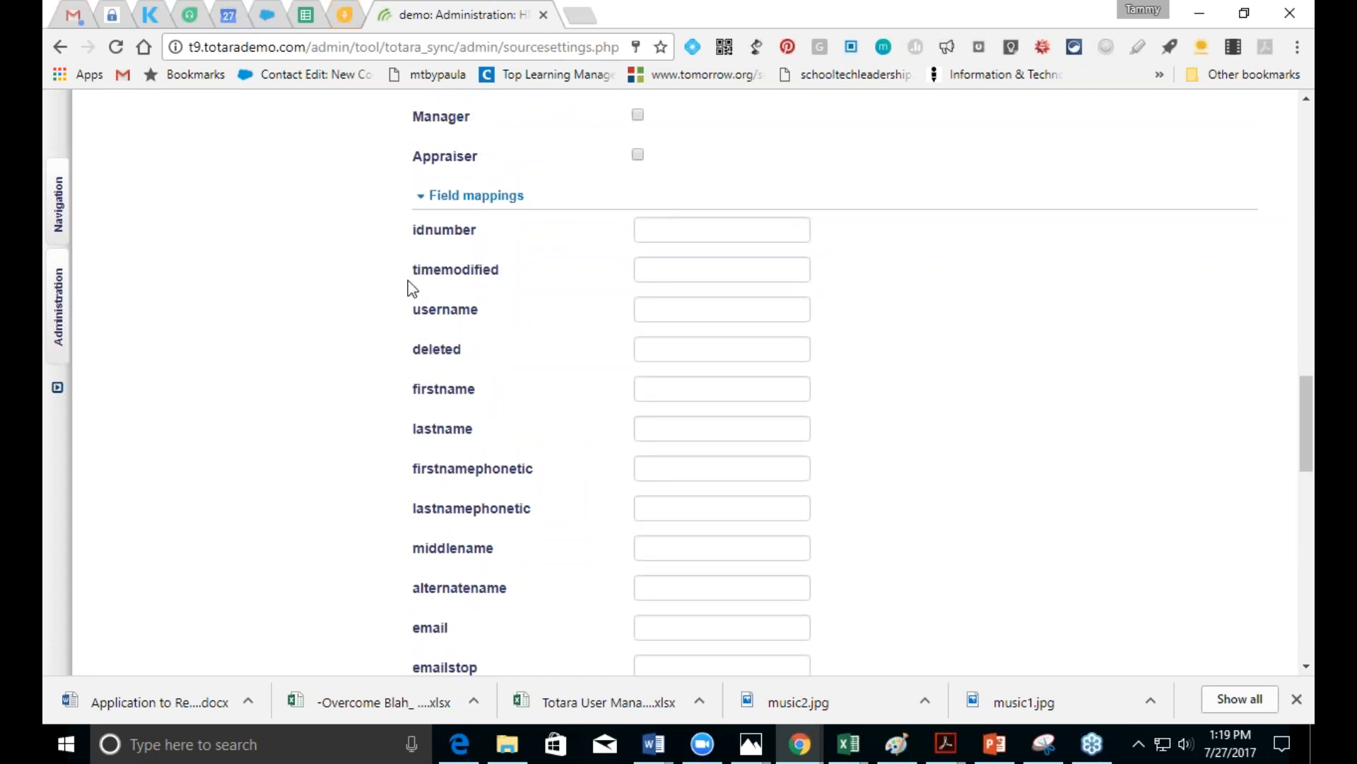
drag(1301, 429, 1302, 608)
click(668, 540)
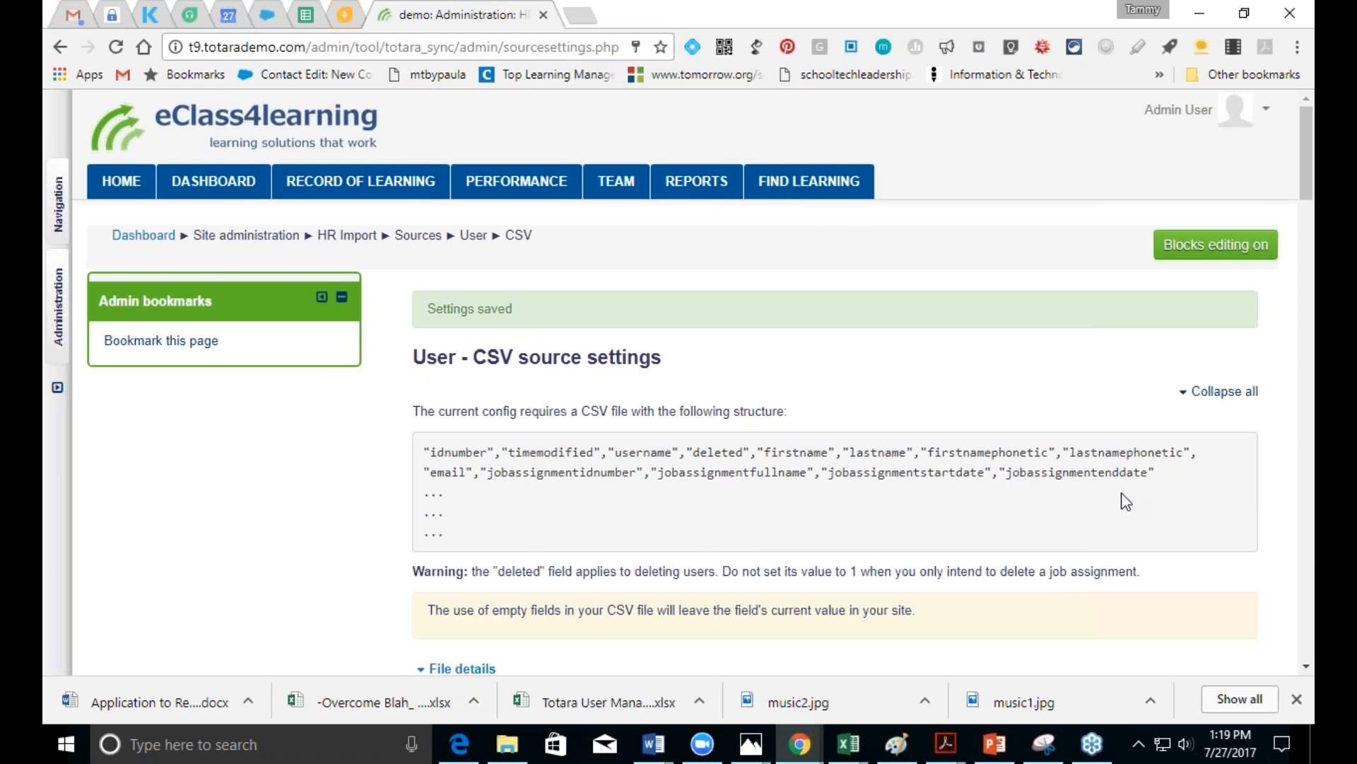
Step: Return to the User CSV source settings from the Site administration panel
click(1307, 666)
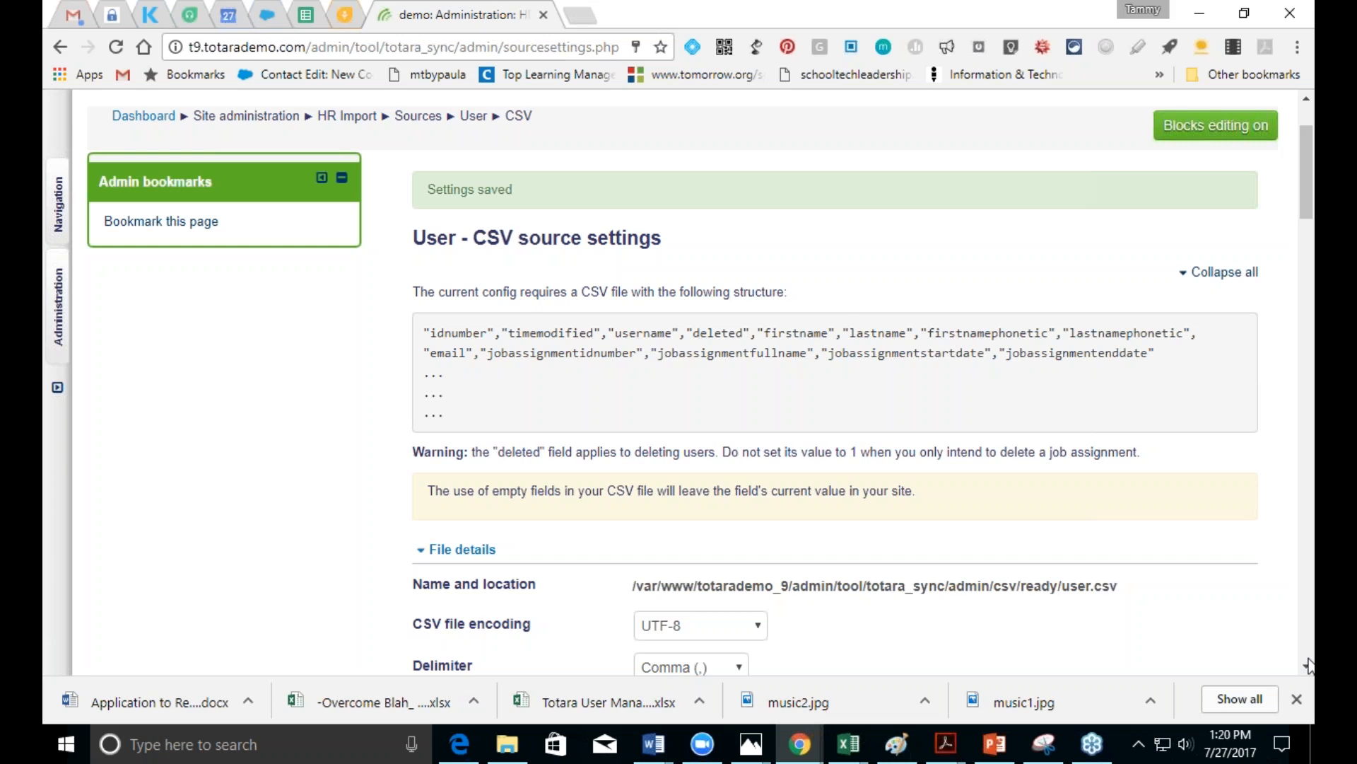
scroll(1308, 664, down, 15)
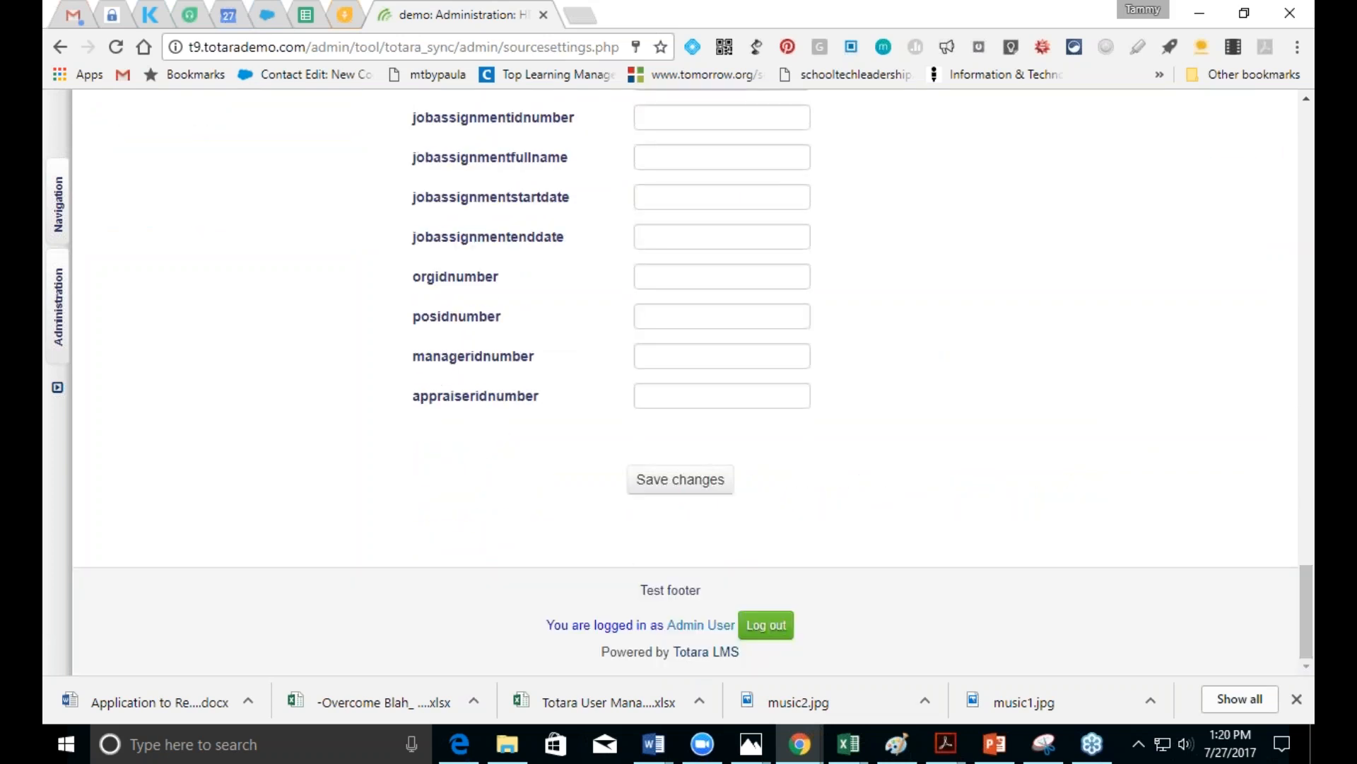
click(53, 316)
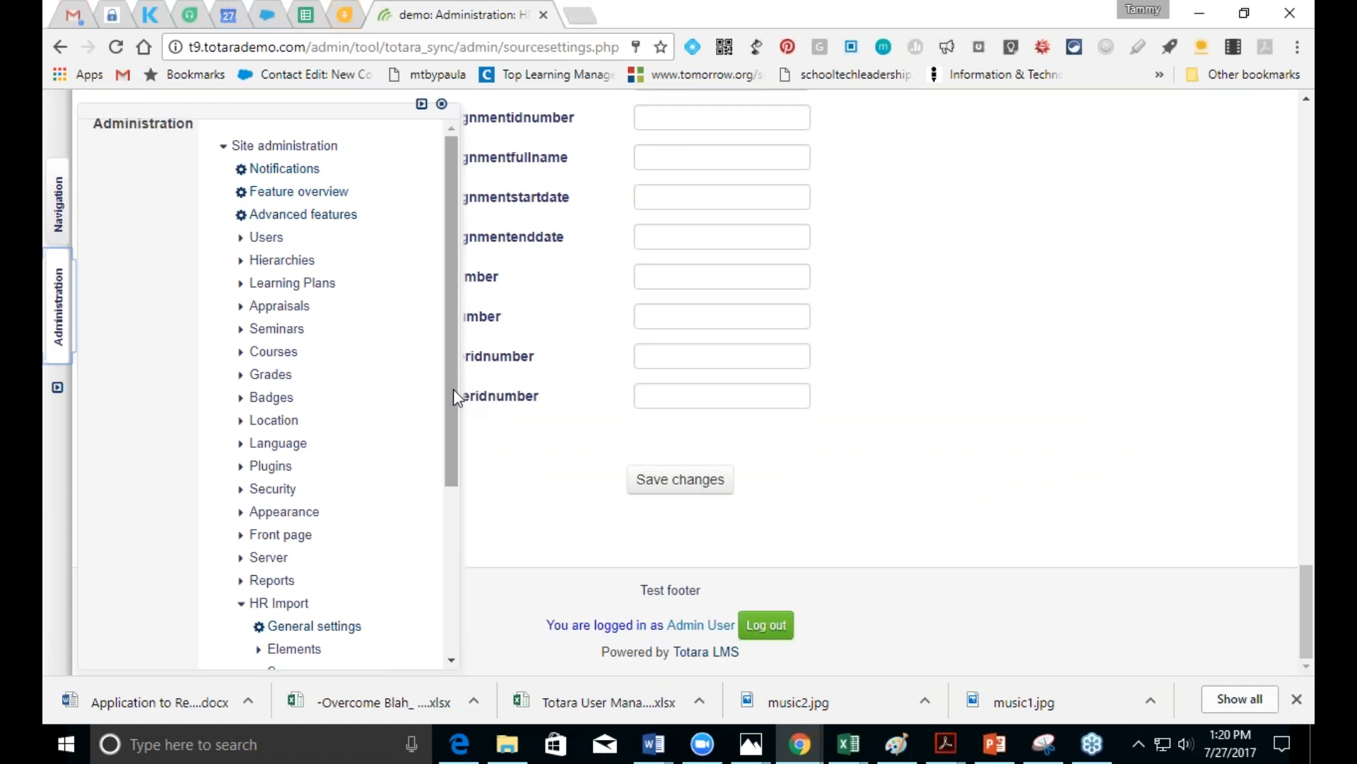
drag(451, 394, 479, 554)
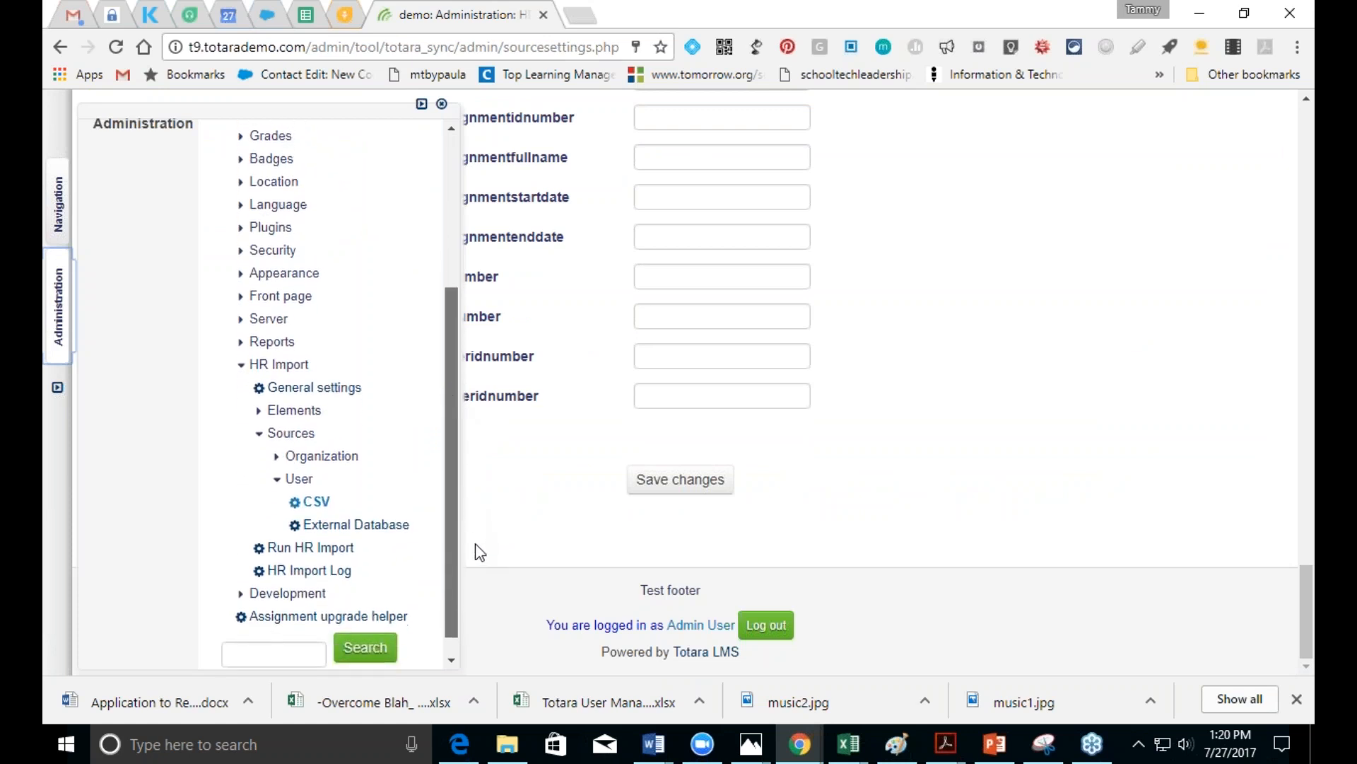
click(316, 499)
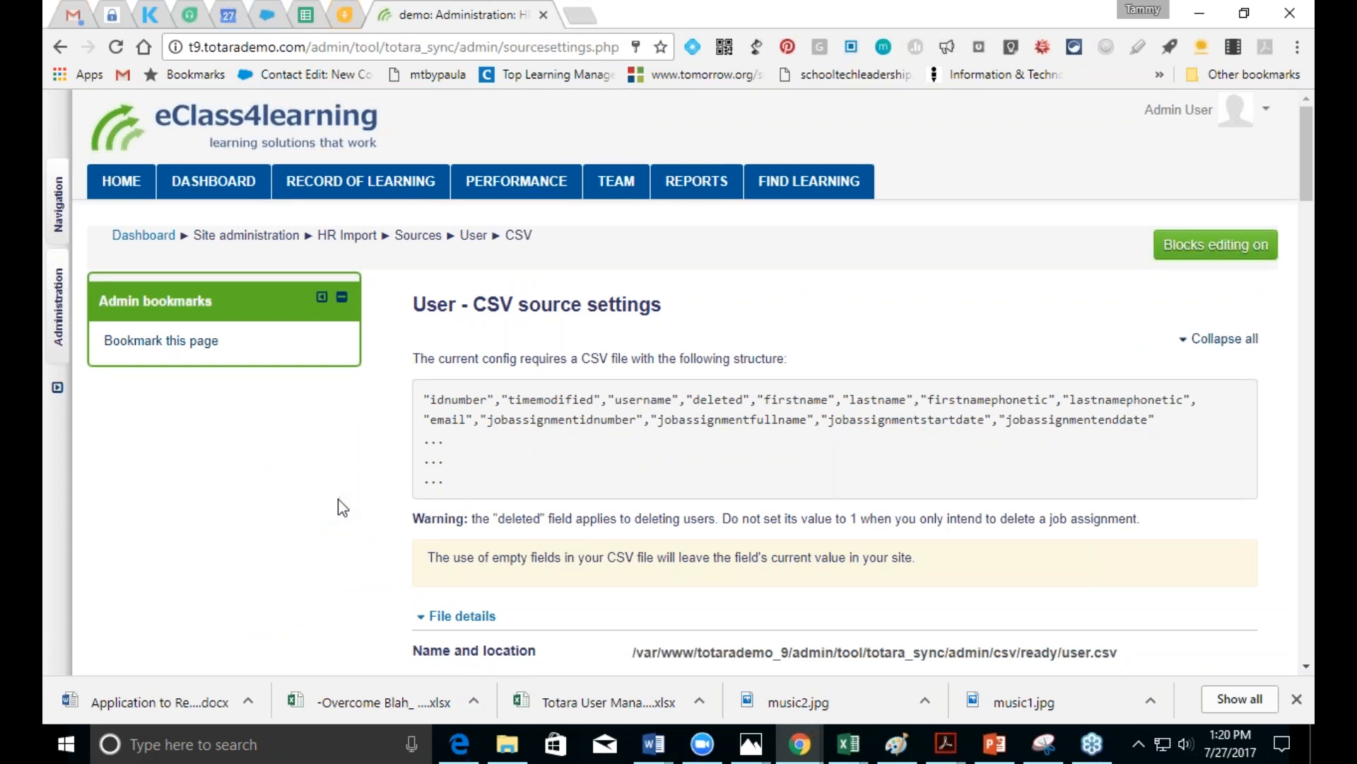
scroll(1306, 670, down, 5)
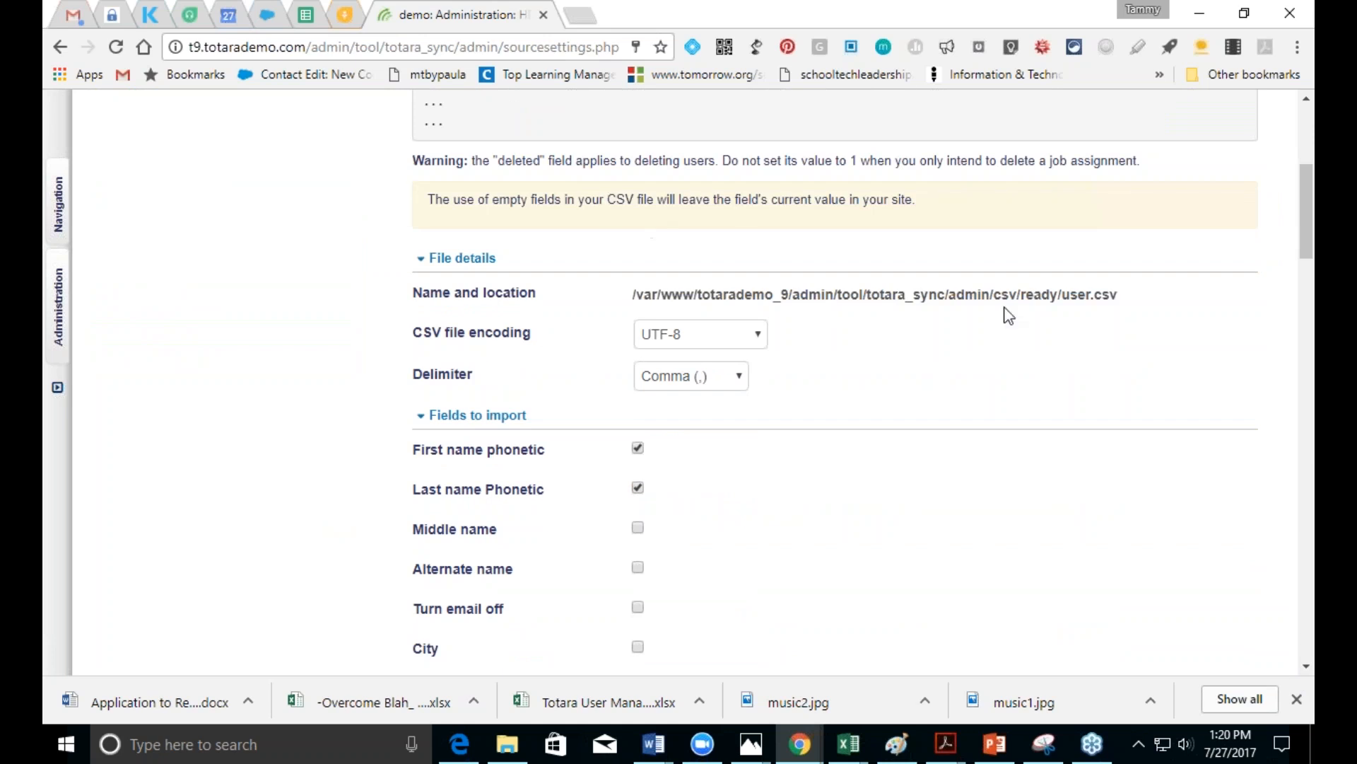
Step: Open Site administration > HR Import > HR Import Log
click(1310, 32)
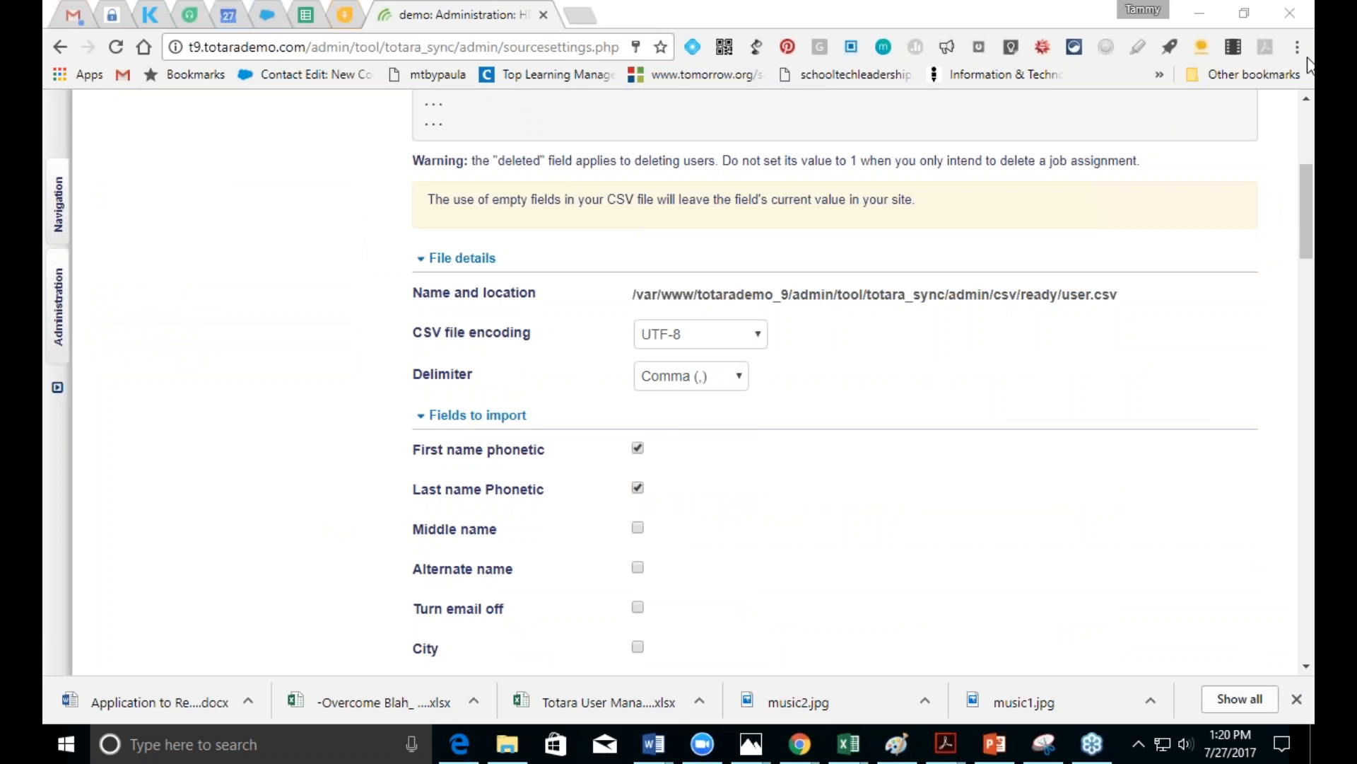
click(56, 326)
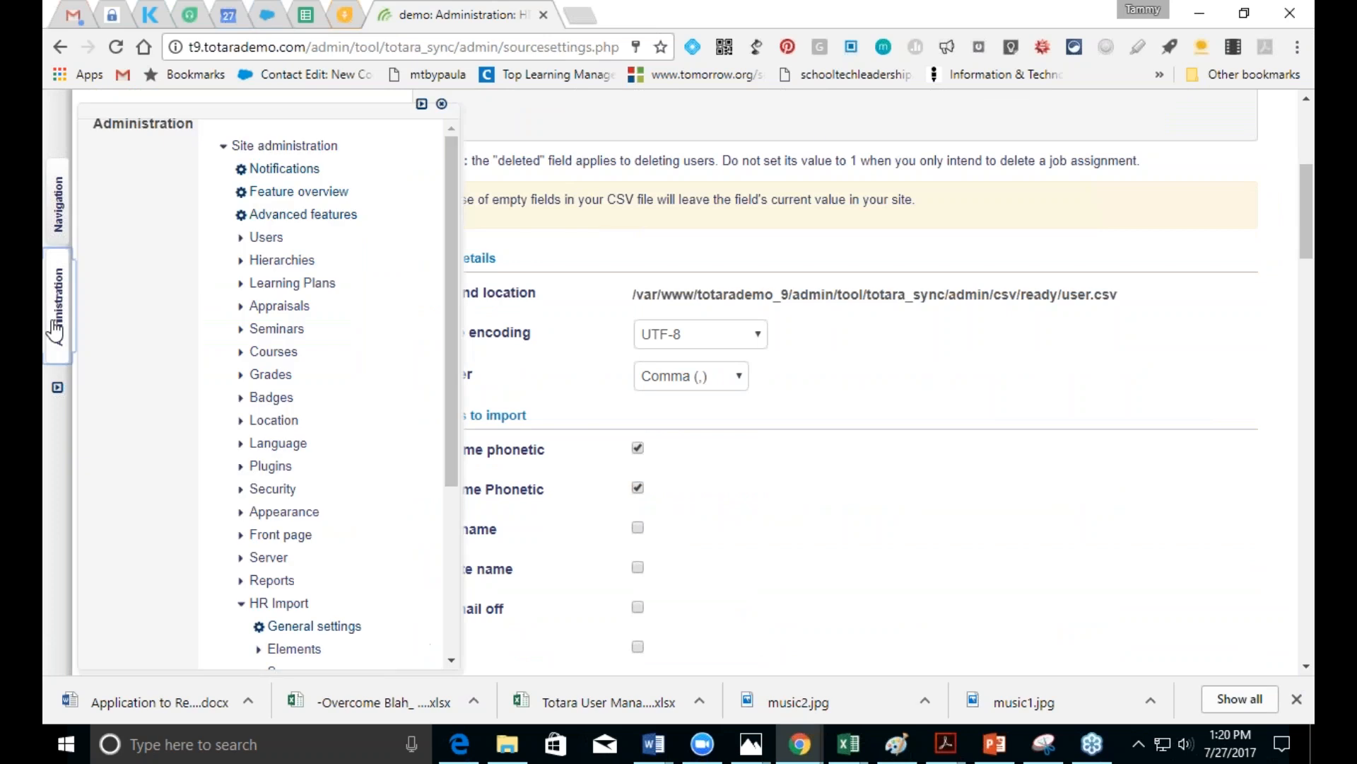
drag(451, 360, 485, 562)
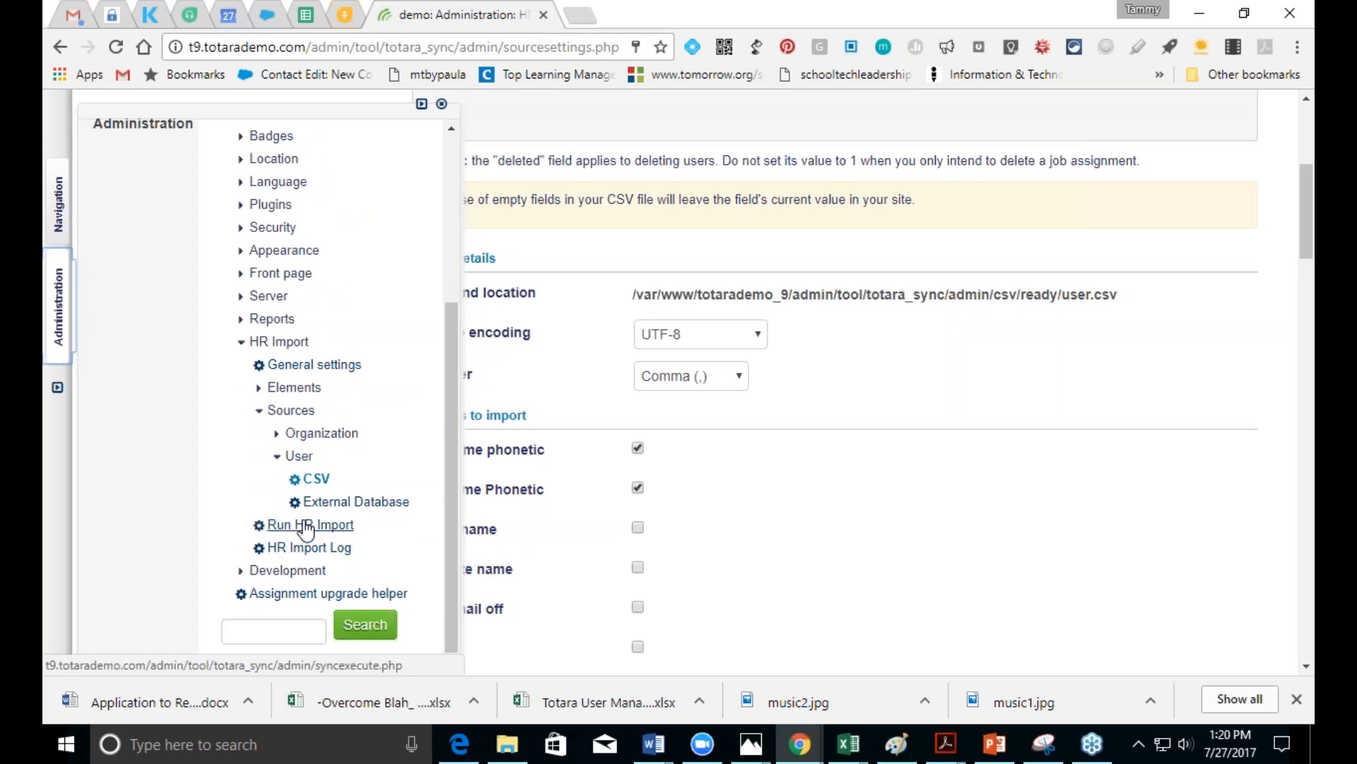
click(304, 550)
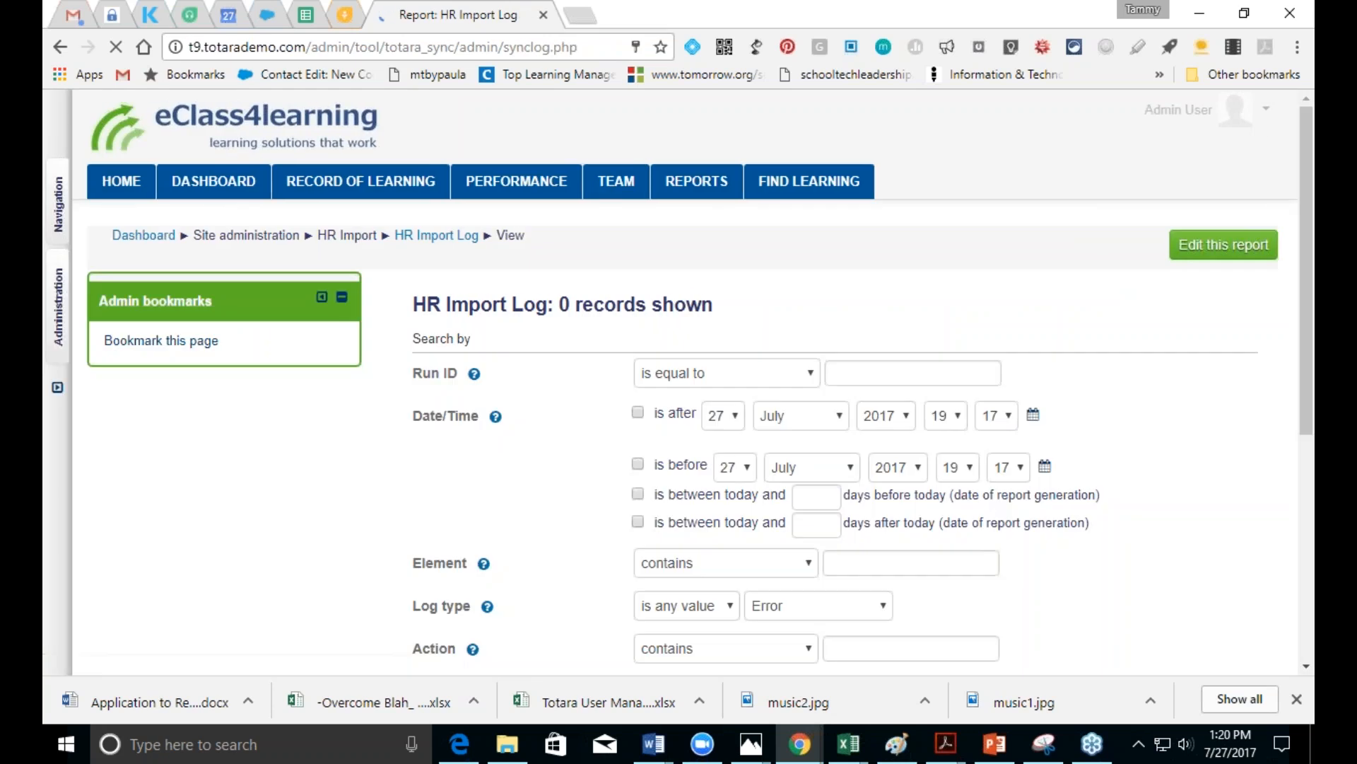
scroll(1305, 403, down, 4)
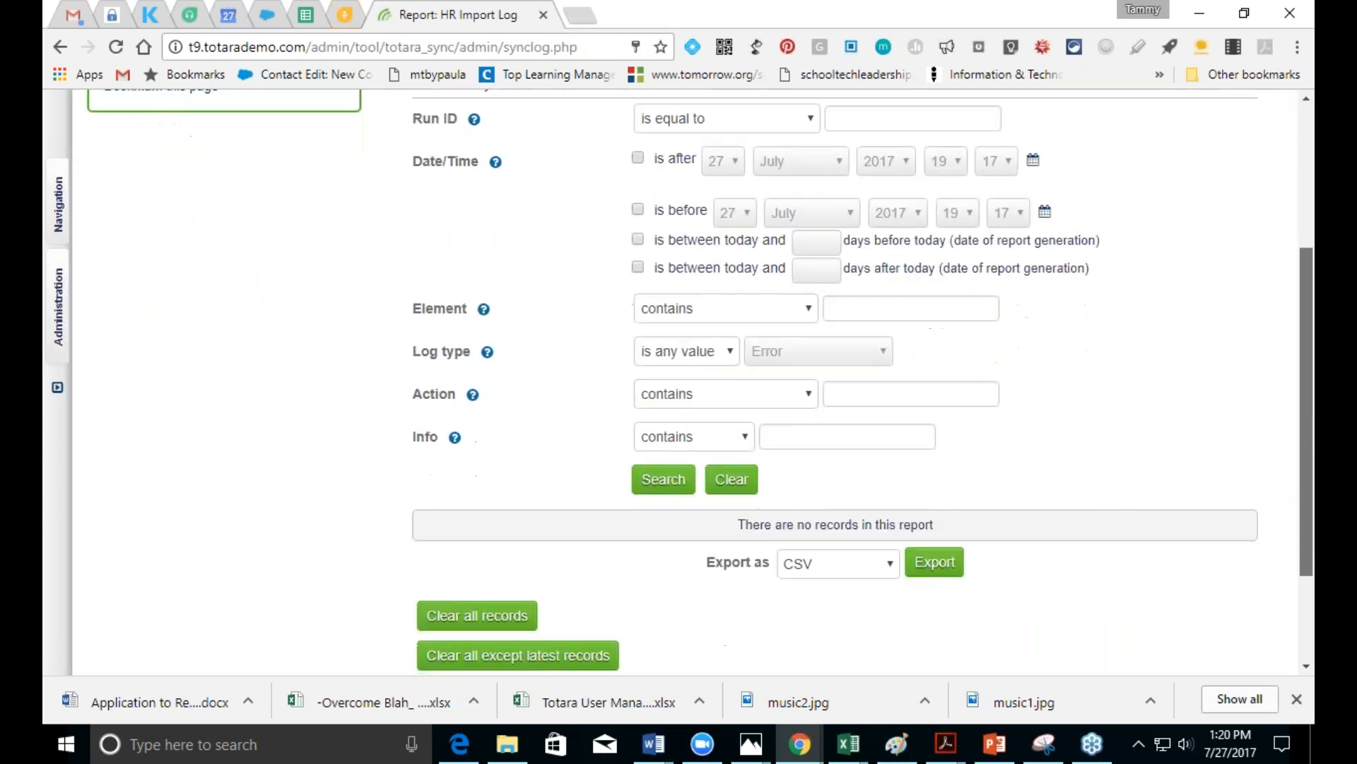
scroll(1305, 403, down, 1)
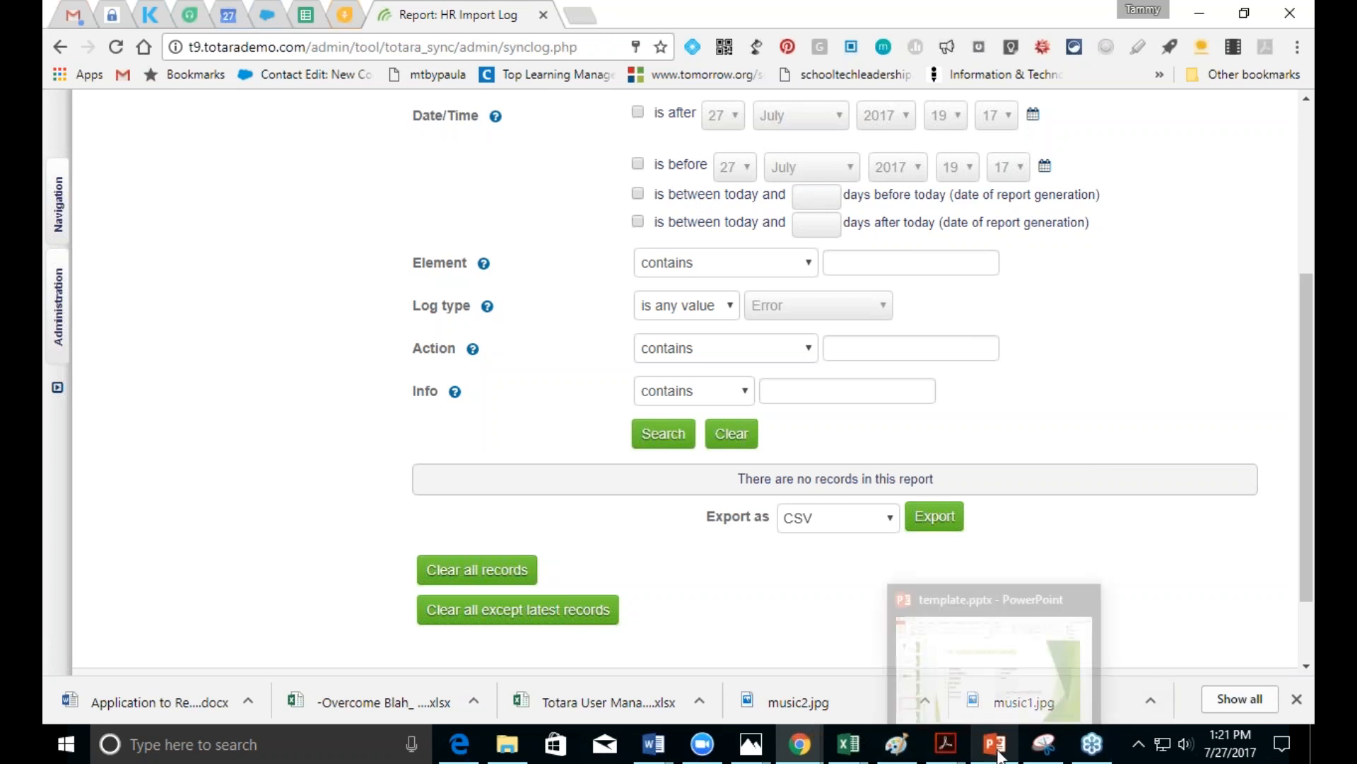
Step: Present template.pptx full-screen with presenter view swapped, and advance to the LDAP (Site) slide
click(999, 753)
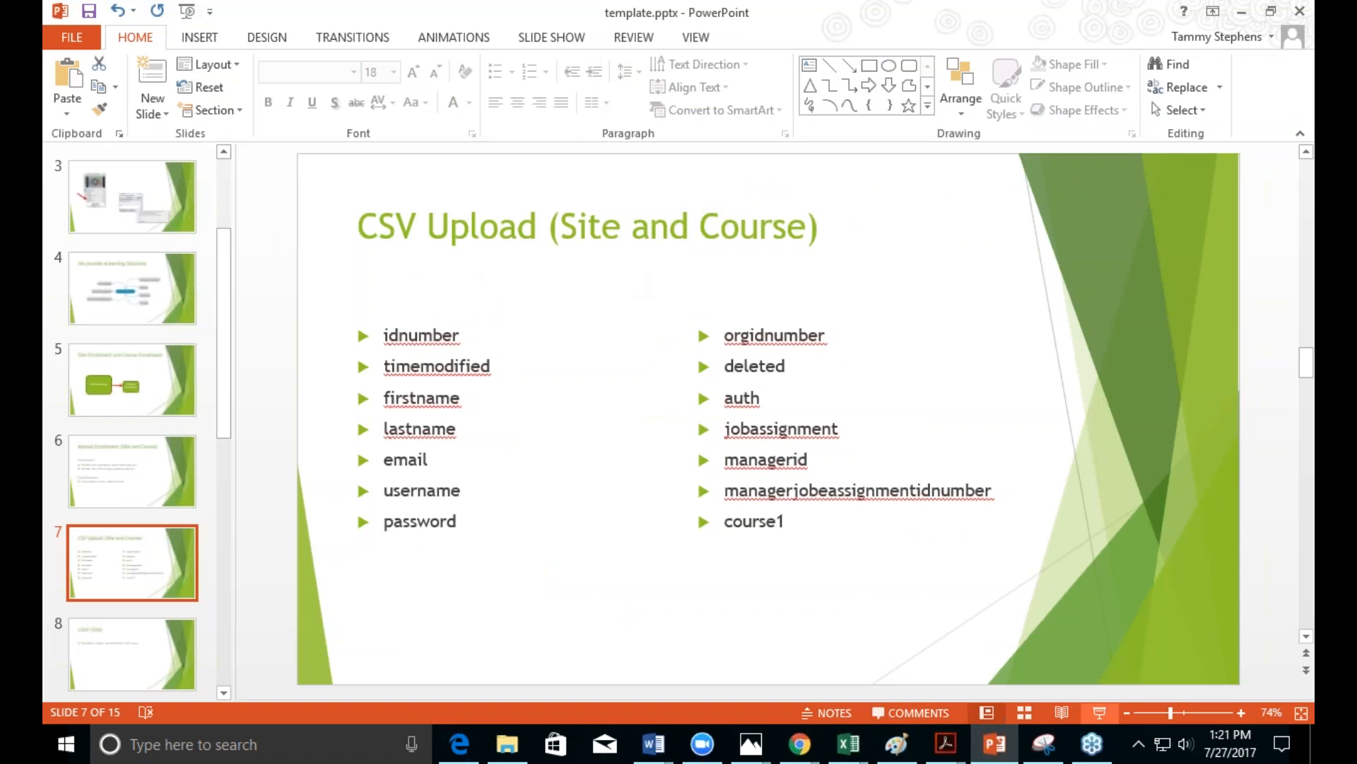
click(1099, 712)
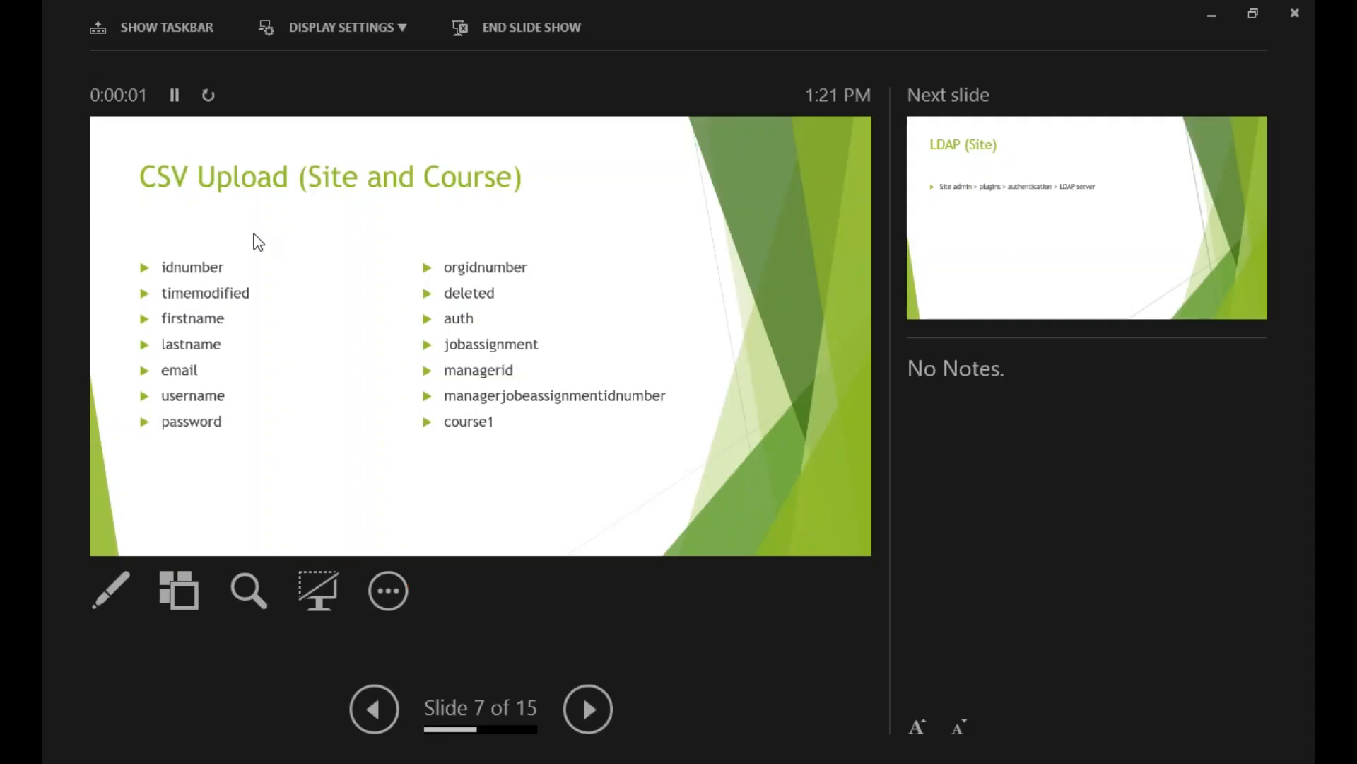
click(343, 27)
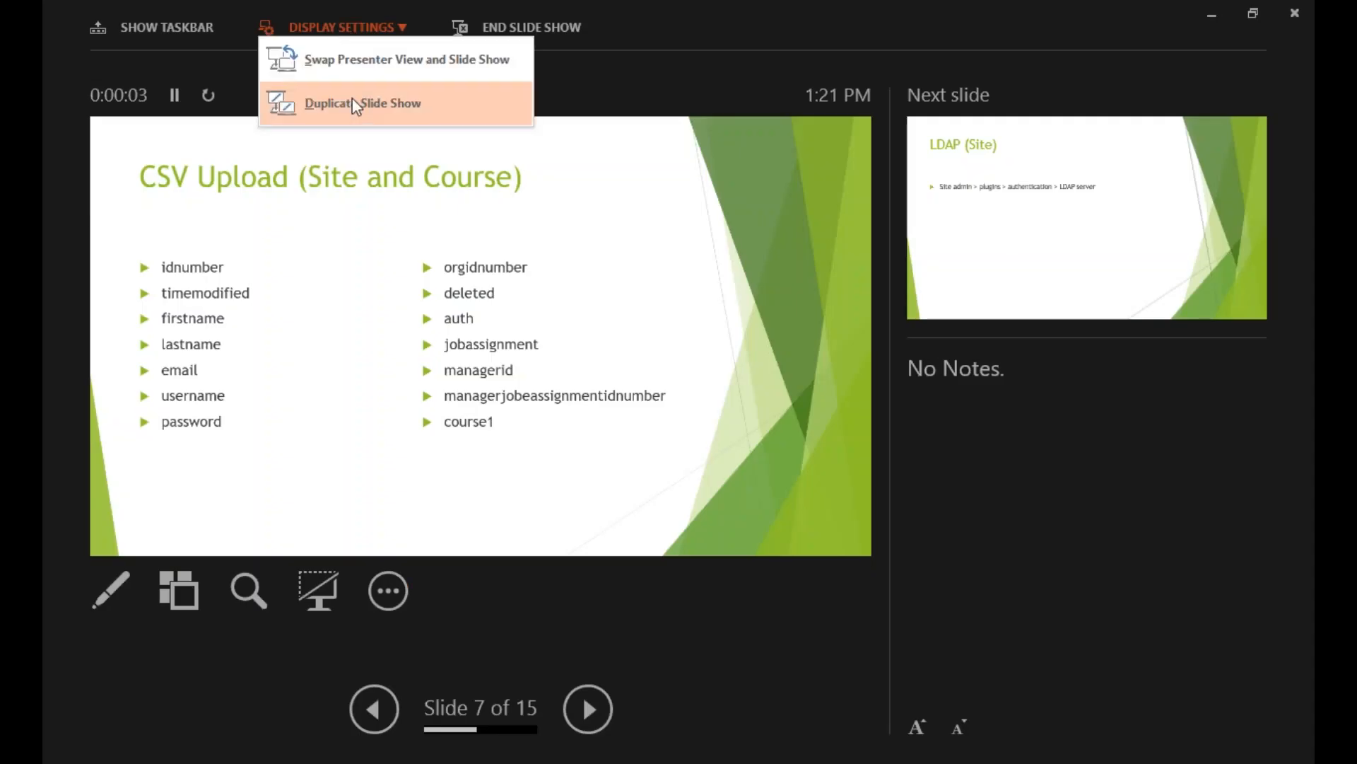
click(346, 59)
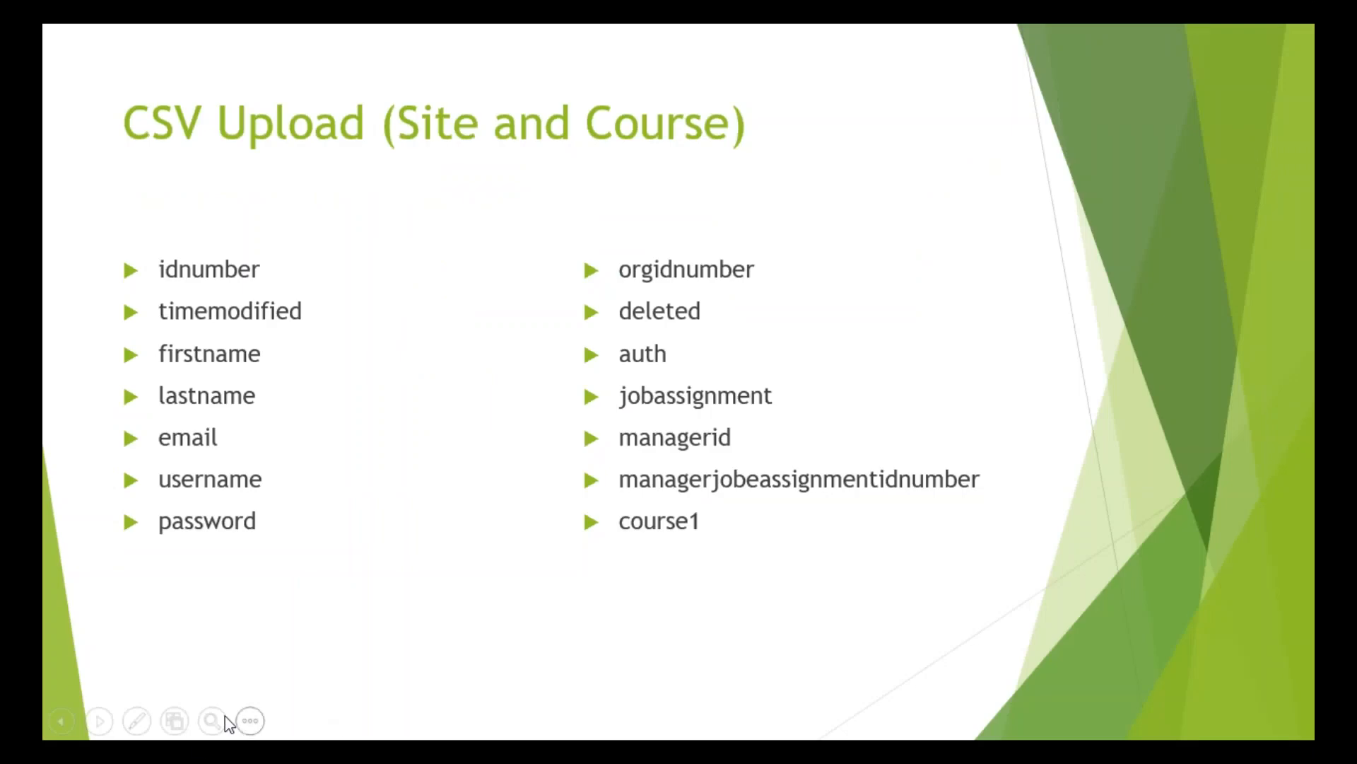
click(99, 721)
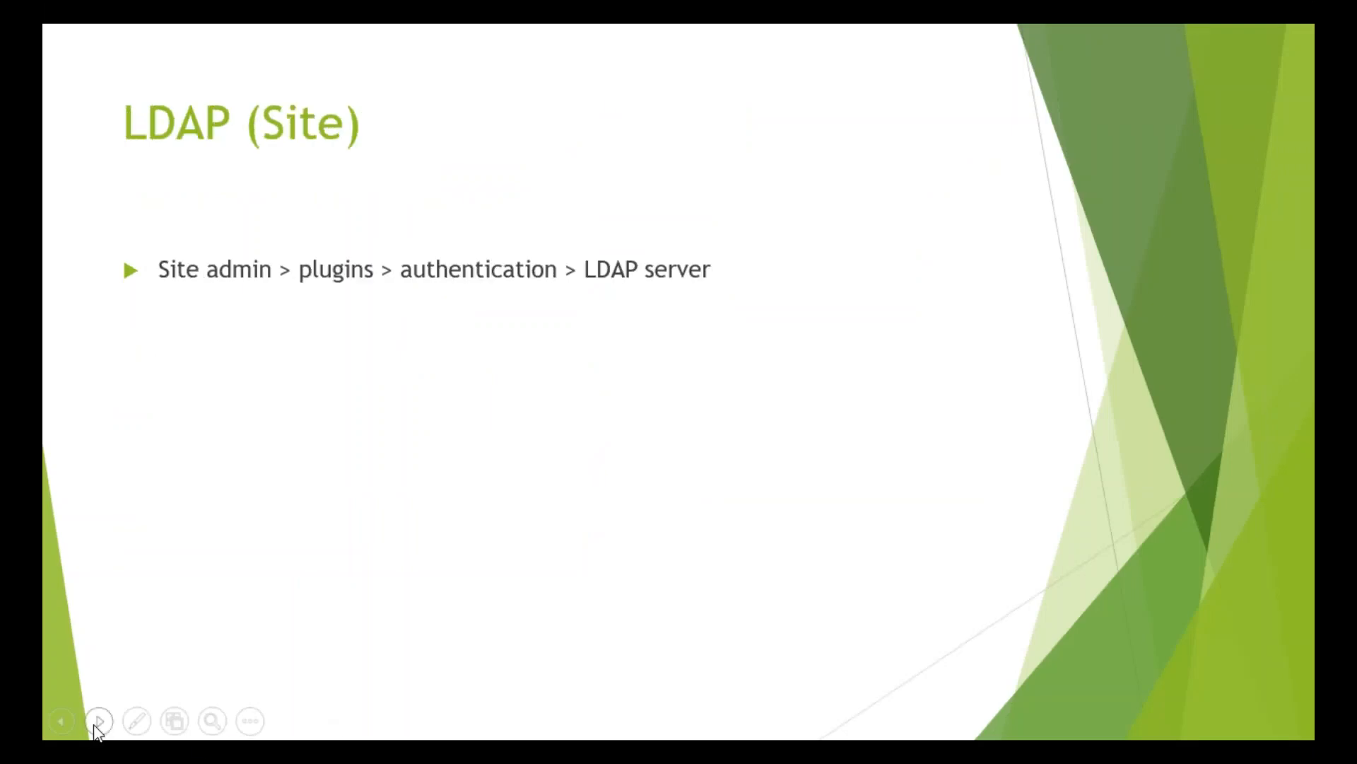
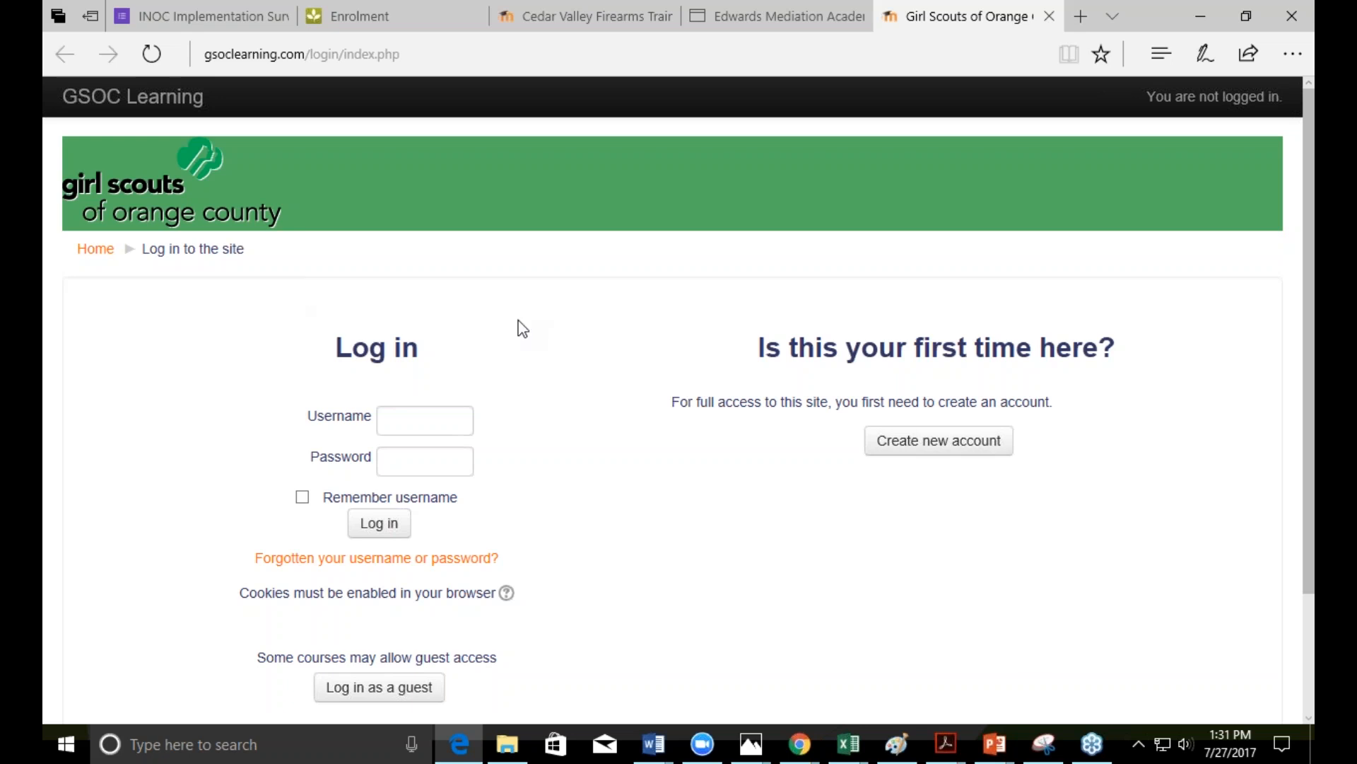
Step: Open the GSOC Learning new account sign-up form and scroll through its username, password, e-mail and Service Unit Number fields
click(881, 445)
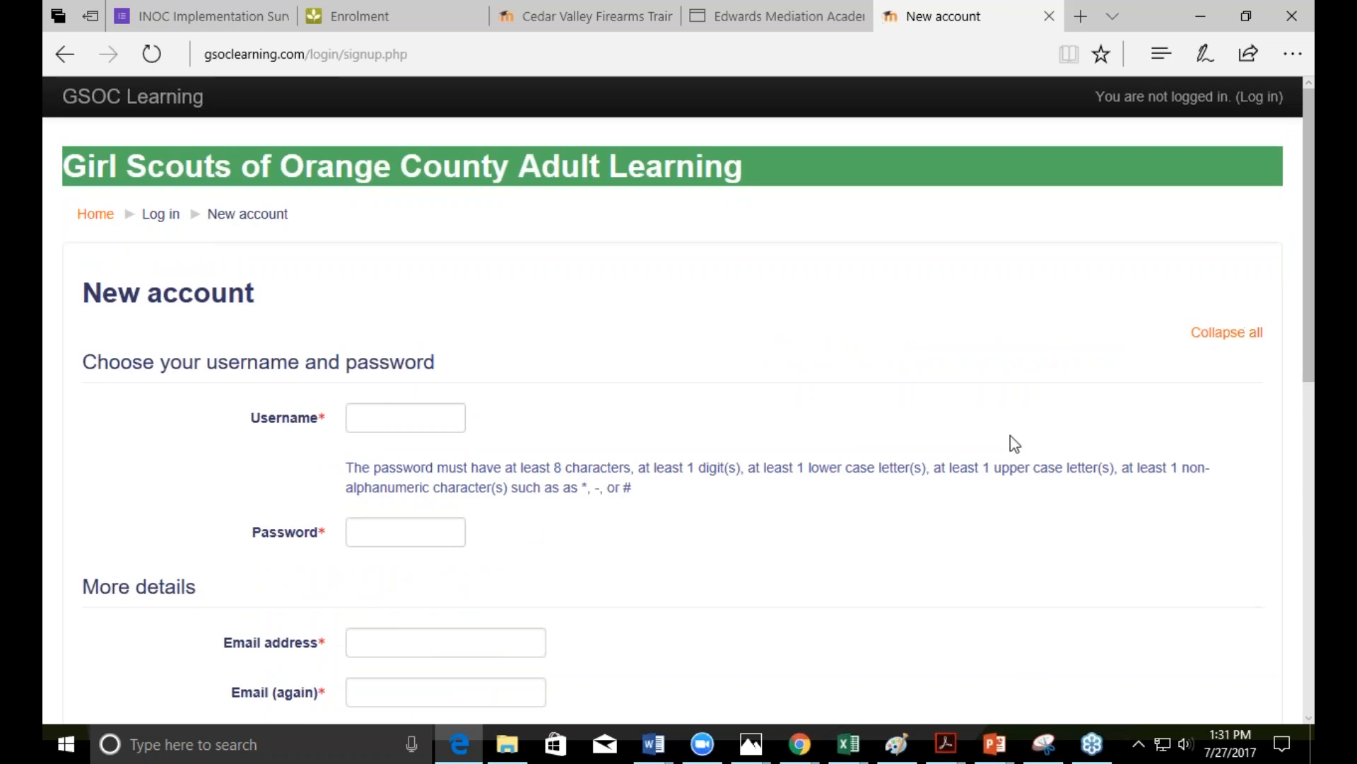
drag(1307, 372, 1308, 687)
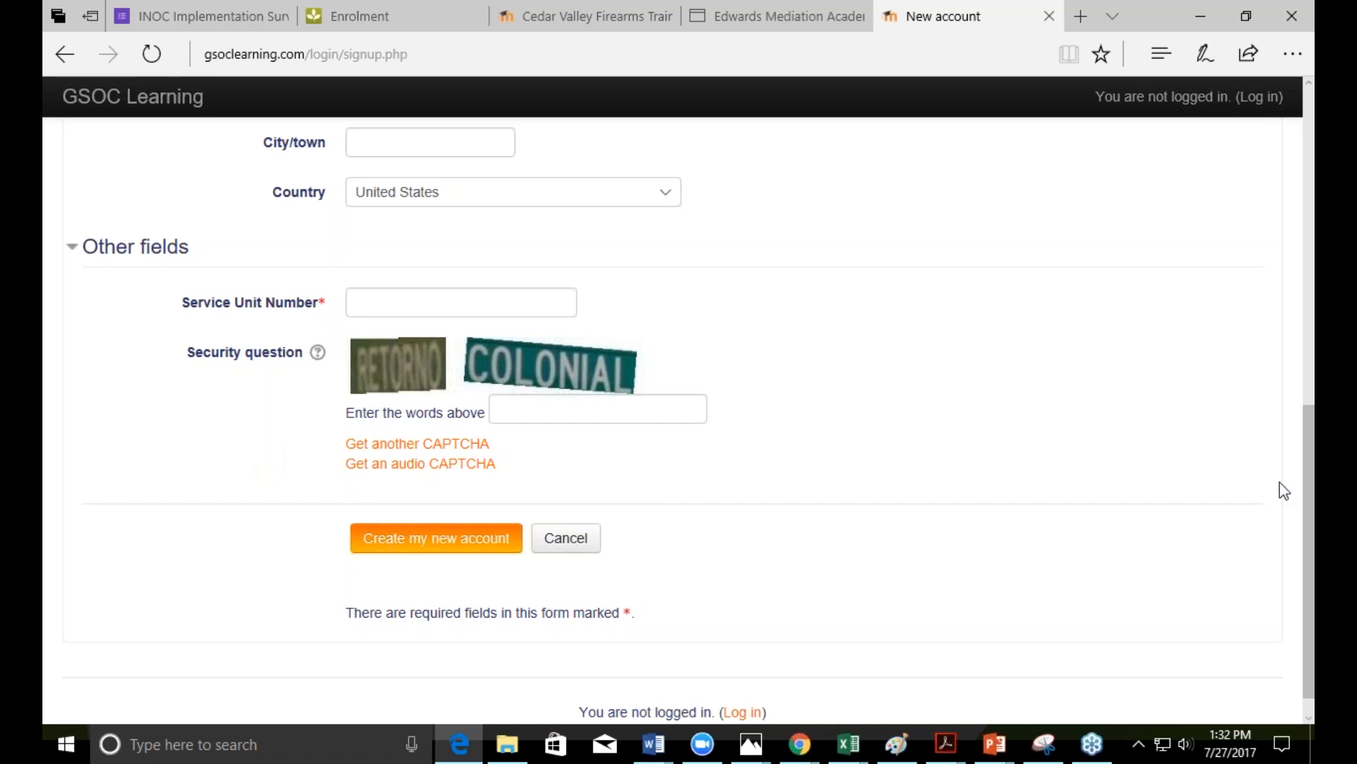
drag(1304, 486, 1266, 183)
Step: Bring the PowerPoint slide show forward to review the Self Enrollment (Site and Course) slide
mouse_move(996, 757)
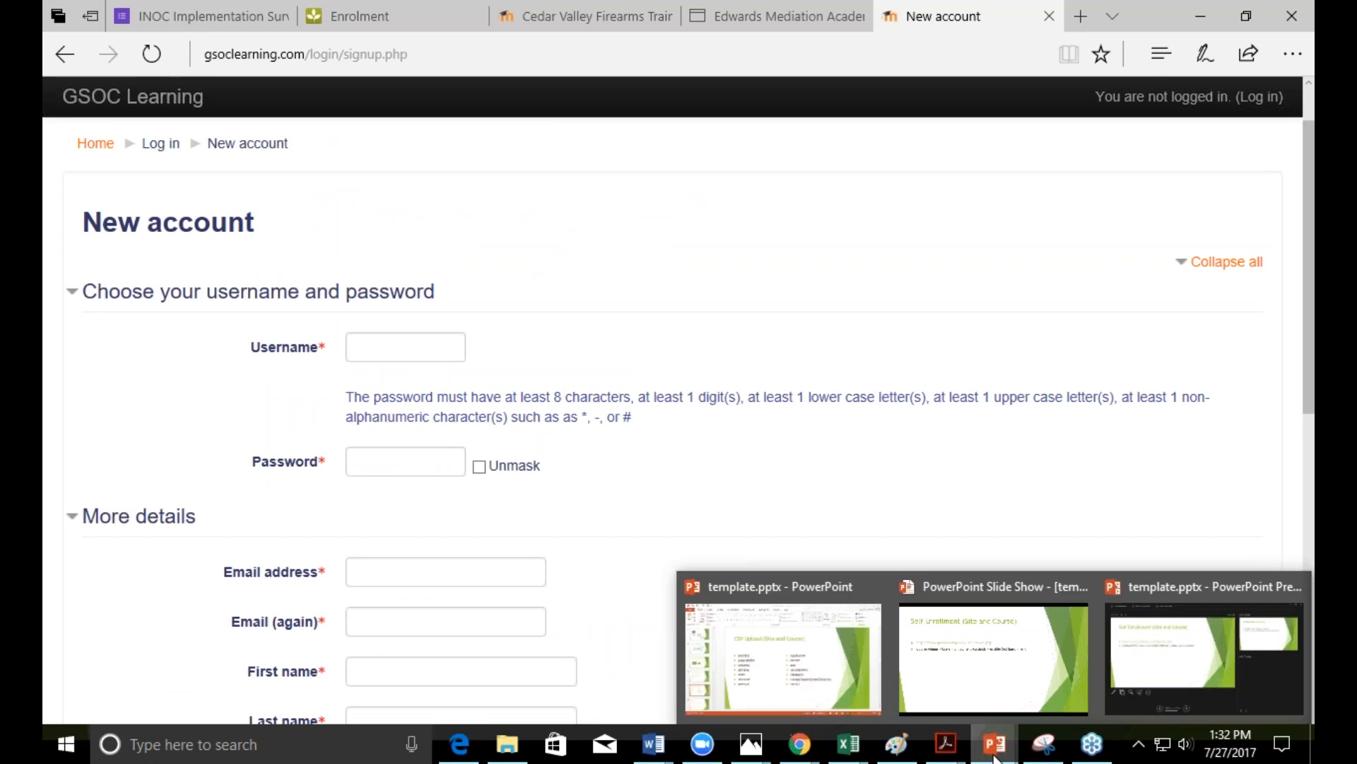
click(979, 703)
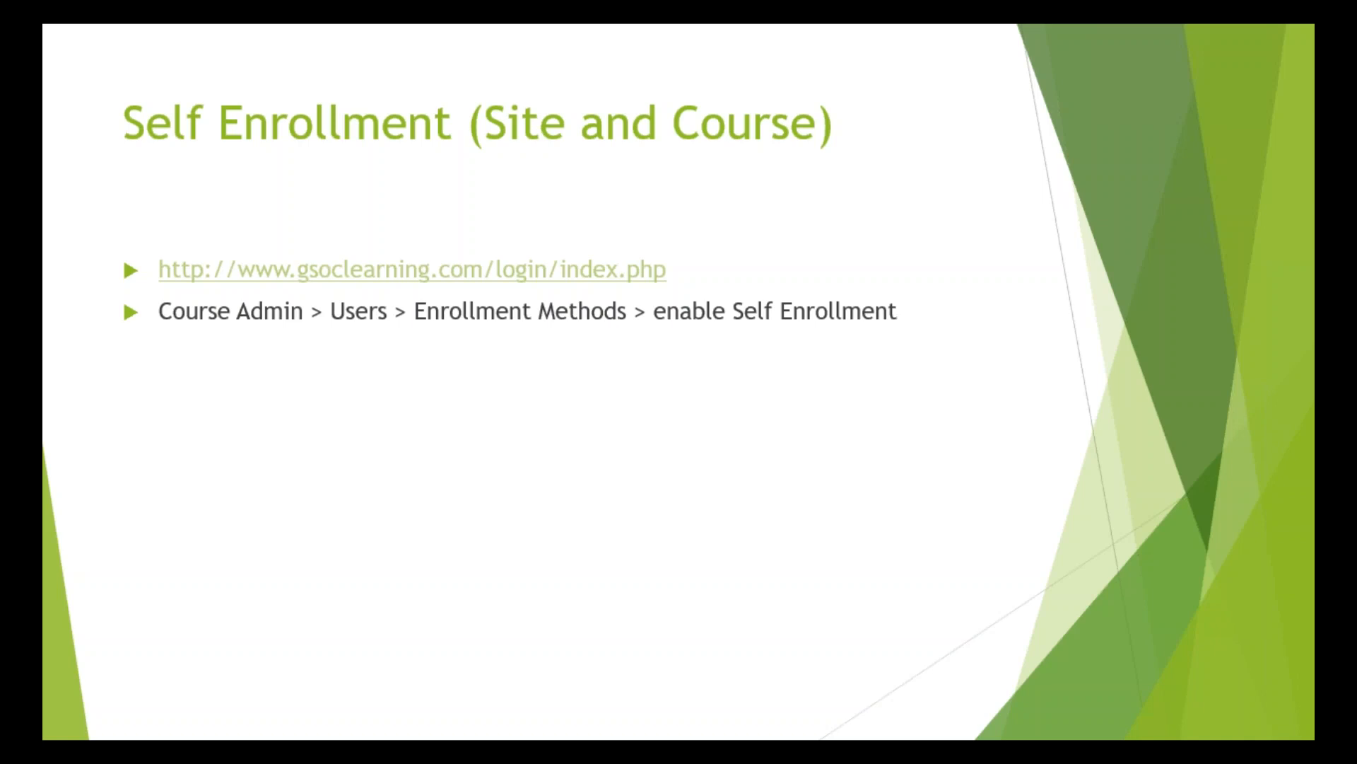
key(Tab)
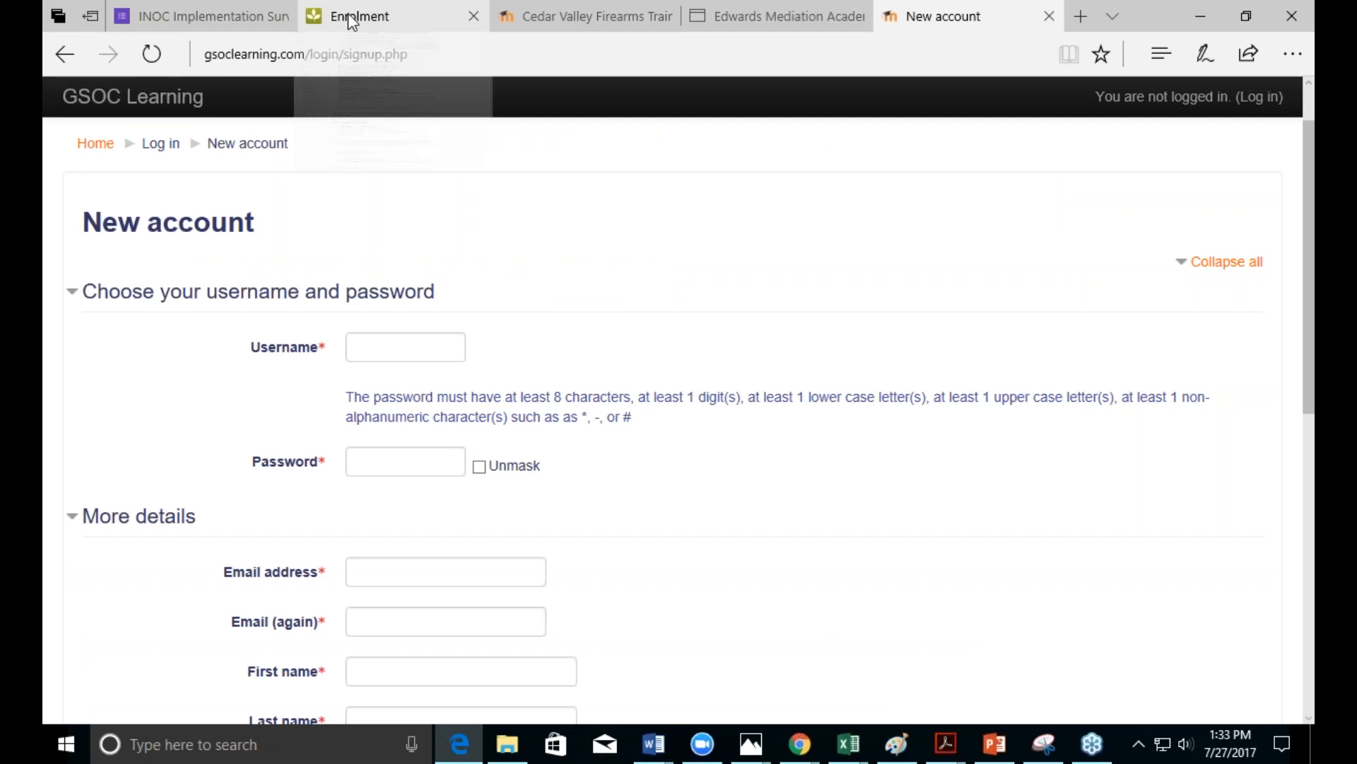
mouse_move(617, 9)
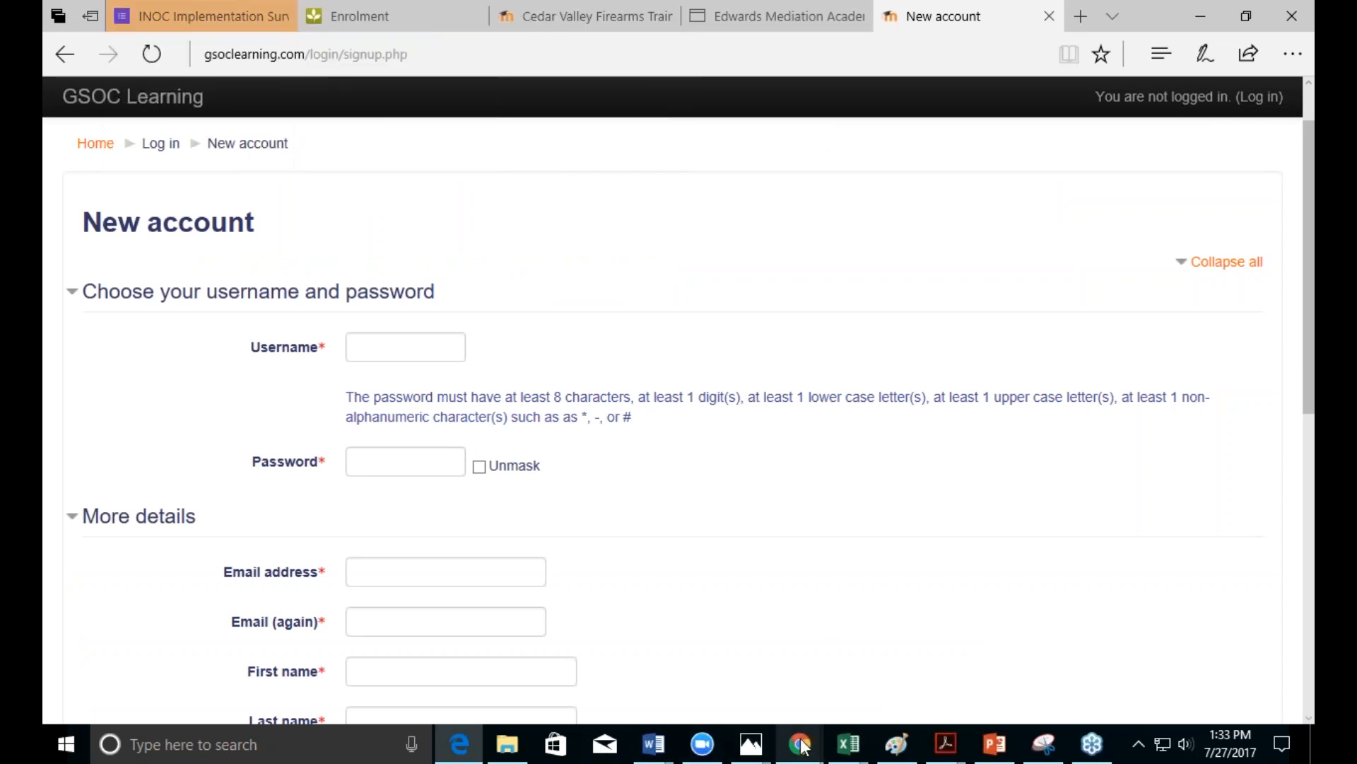
mouse_move(801, 741)
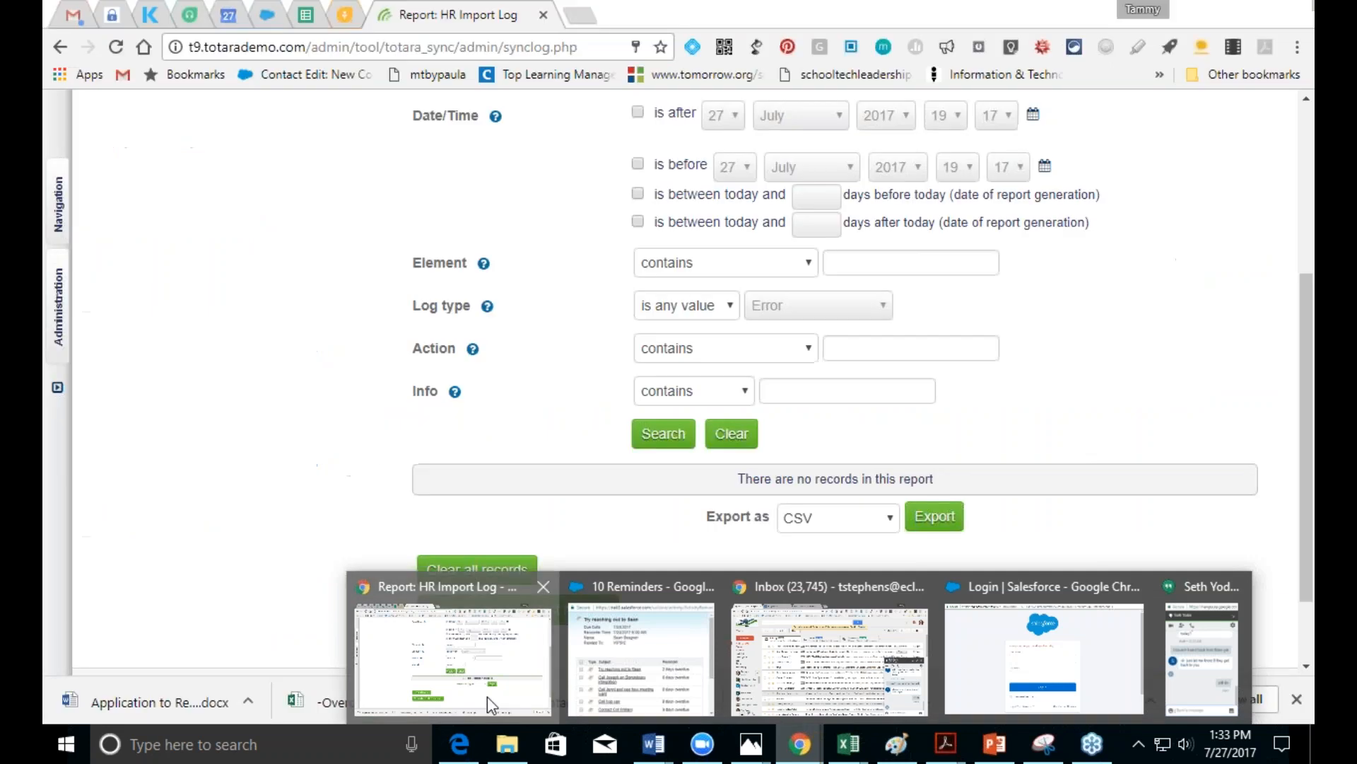
Step: In Chrome, open Blended Learning Course: Franklin from Navigation > Courses
click(486, 697)
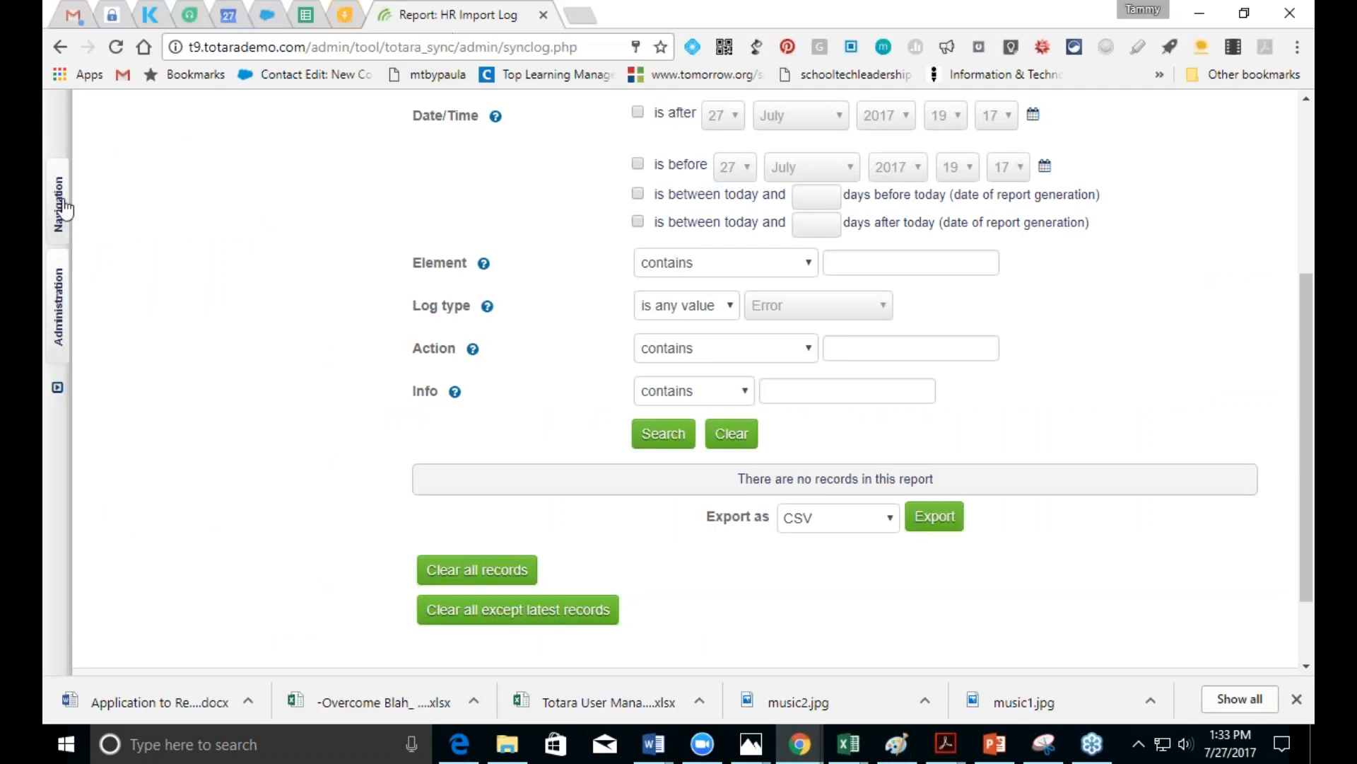
click(50, 321)
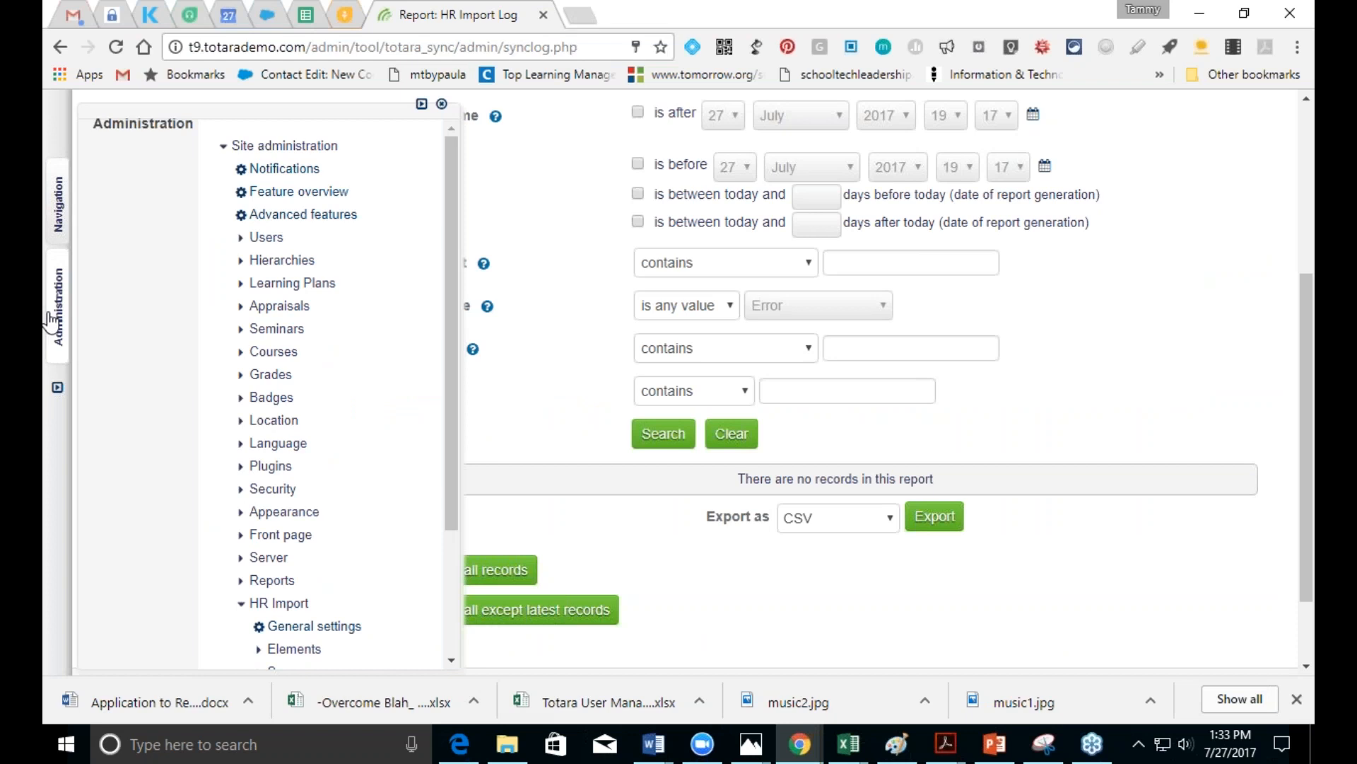
drag(1299, 535, 1278, 360)
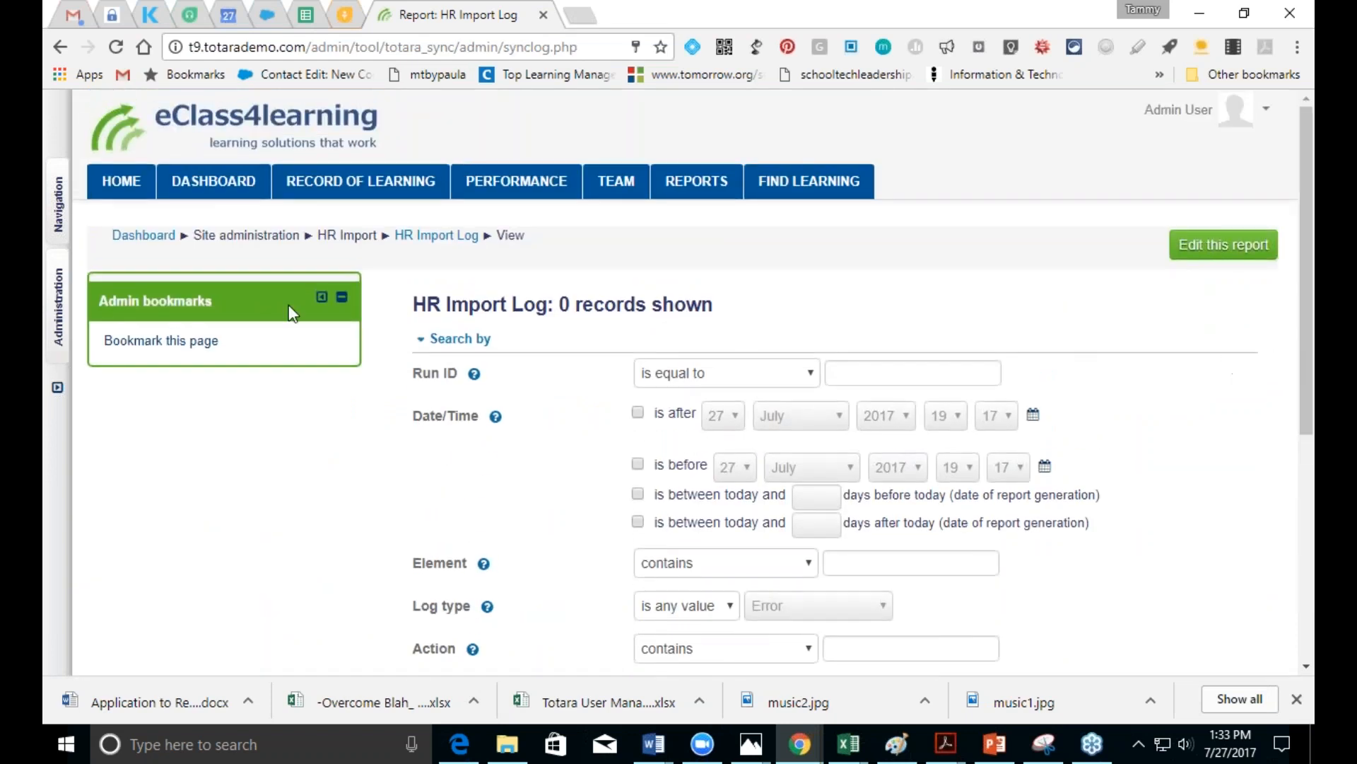
mouse_move(59, 205)
click(228, 260)
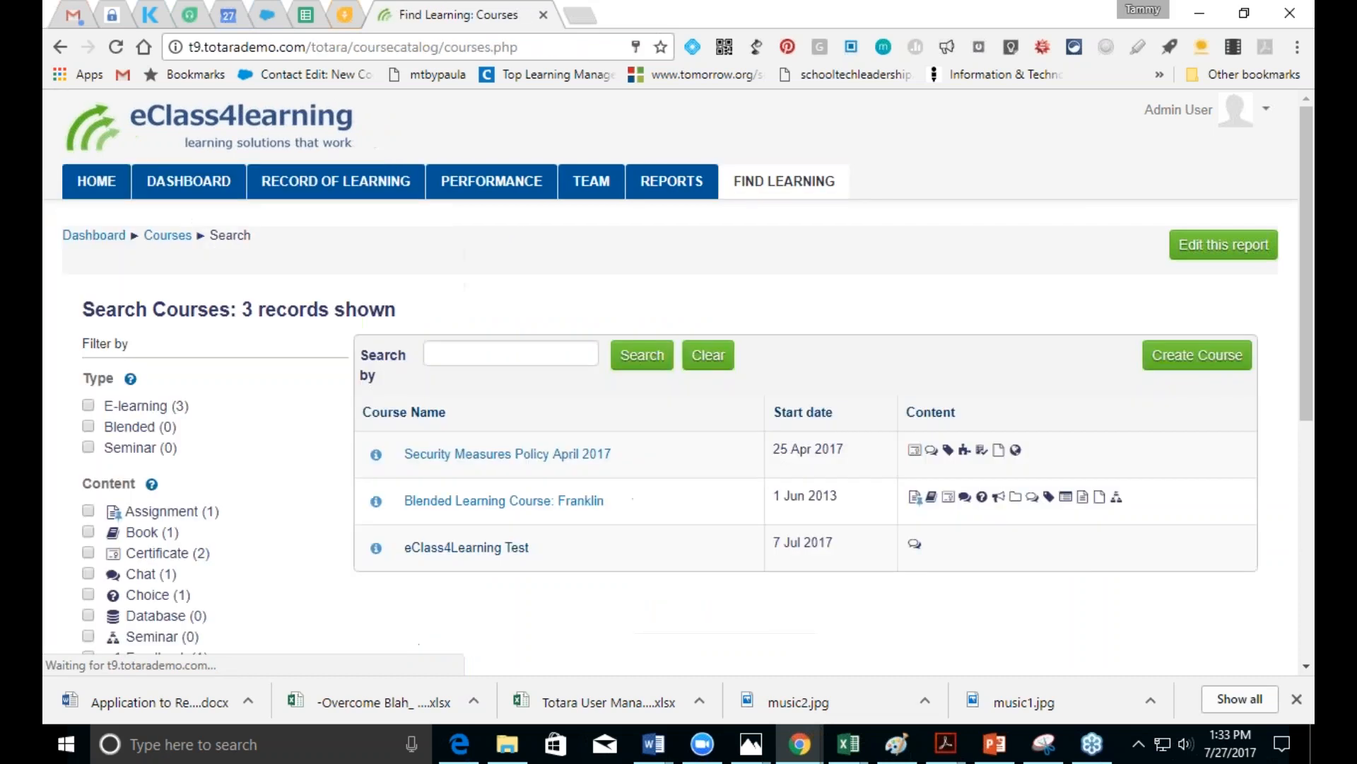
click(482, 501)
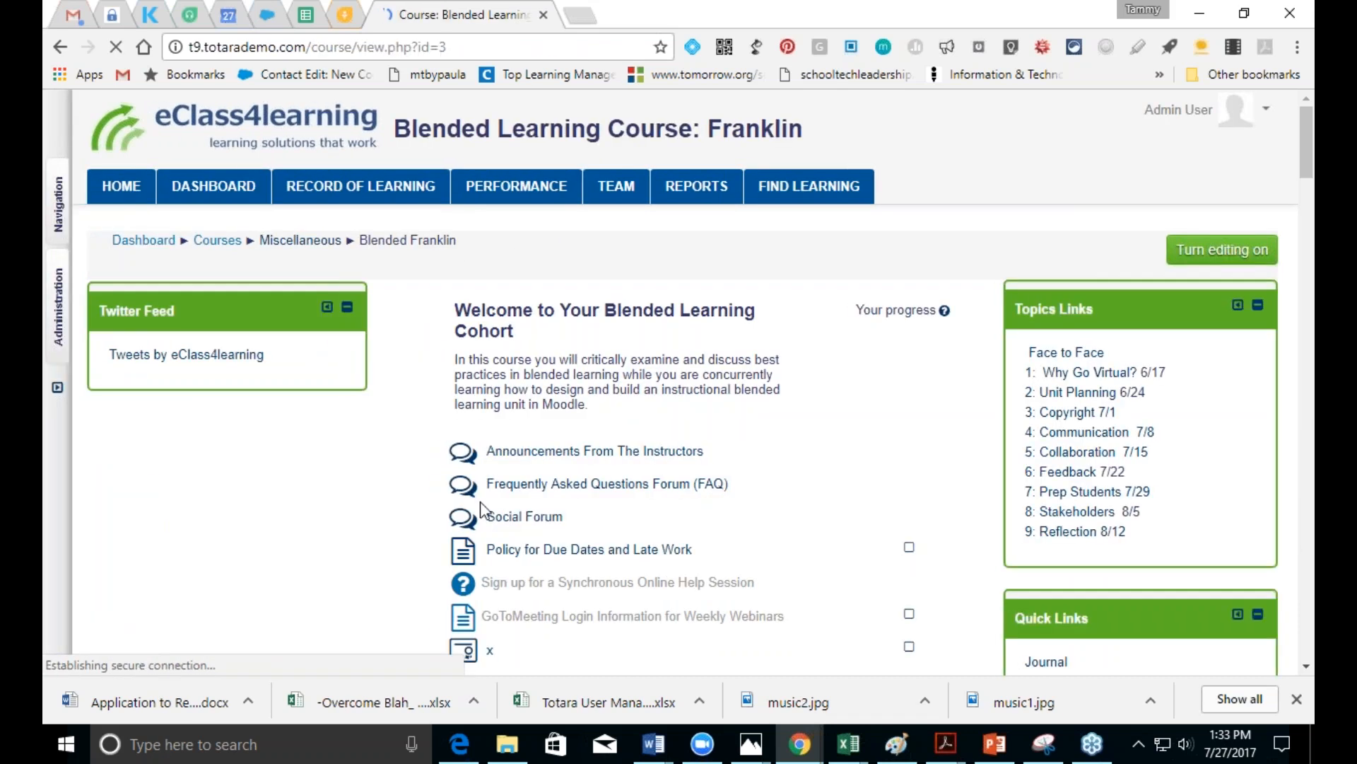
Step: Open the course's Enrollment methods page under Administration > Users
click(60, 281)
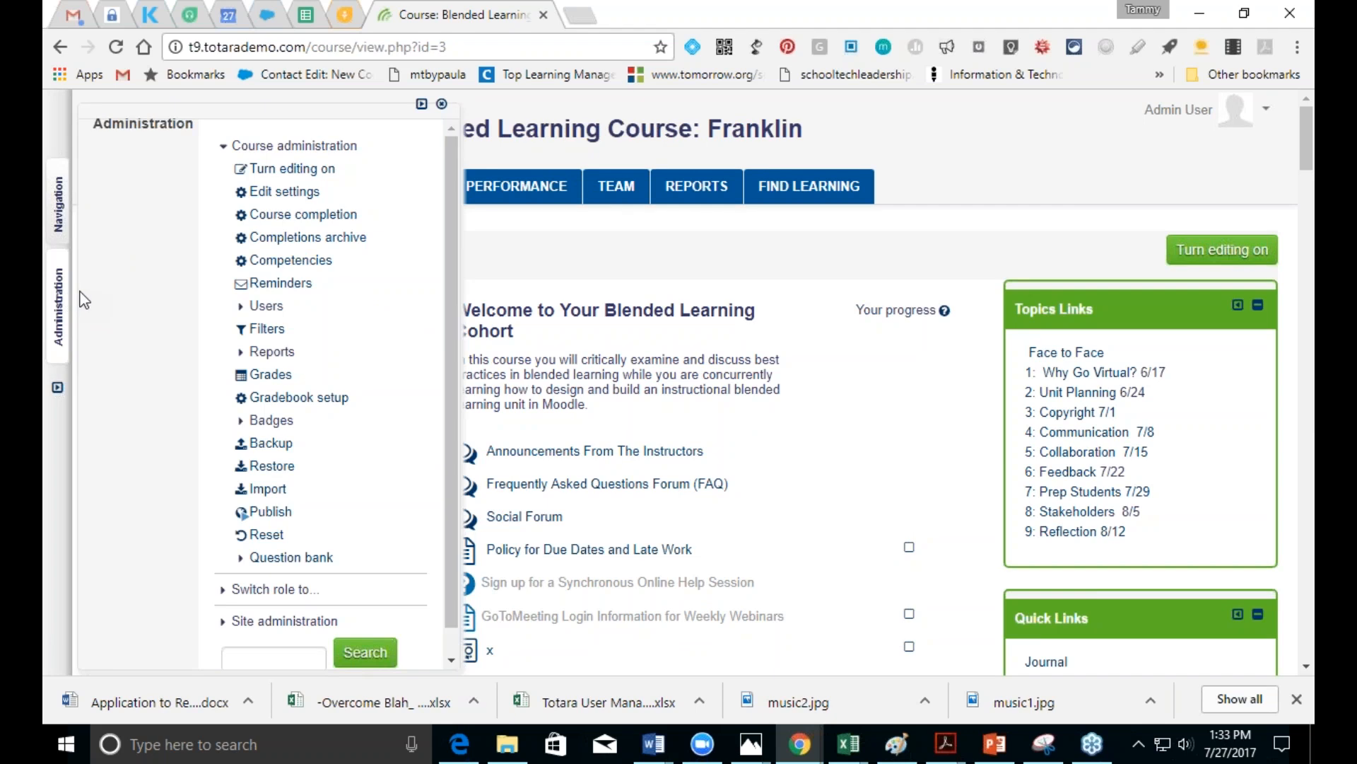
click(265, 306)
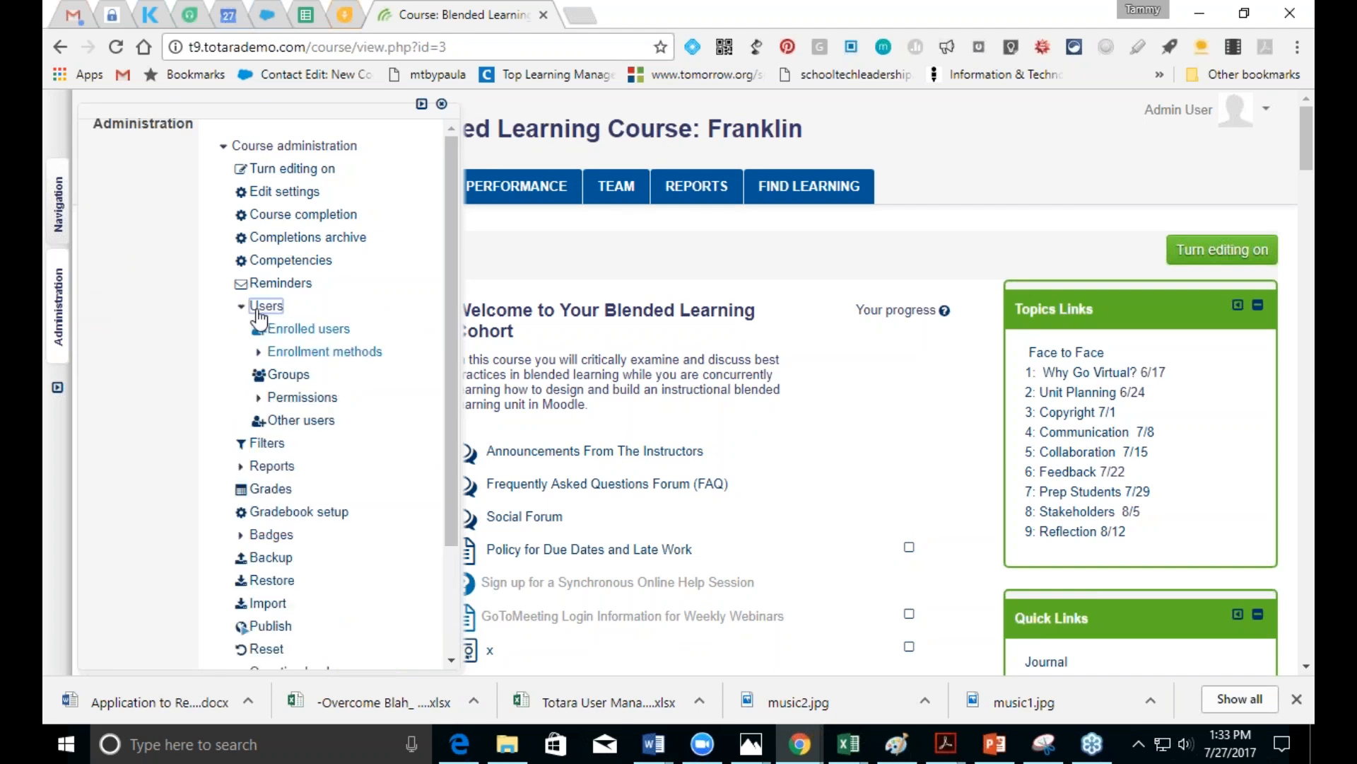
click(283, 352)
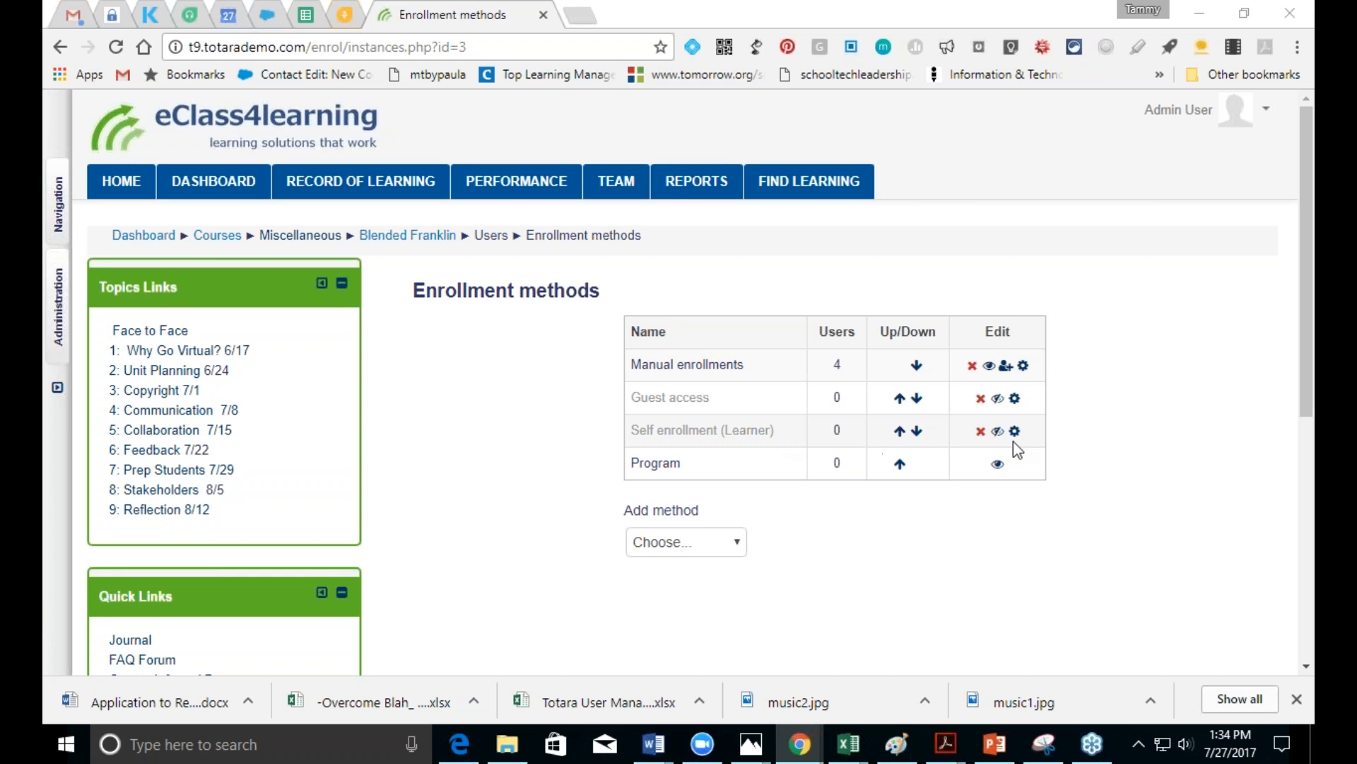
Step: Enable Self enrollment (Learner) on the Franklin course and review its settings unchanged
click(997, 432)
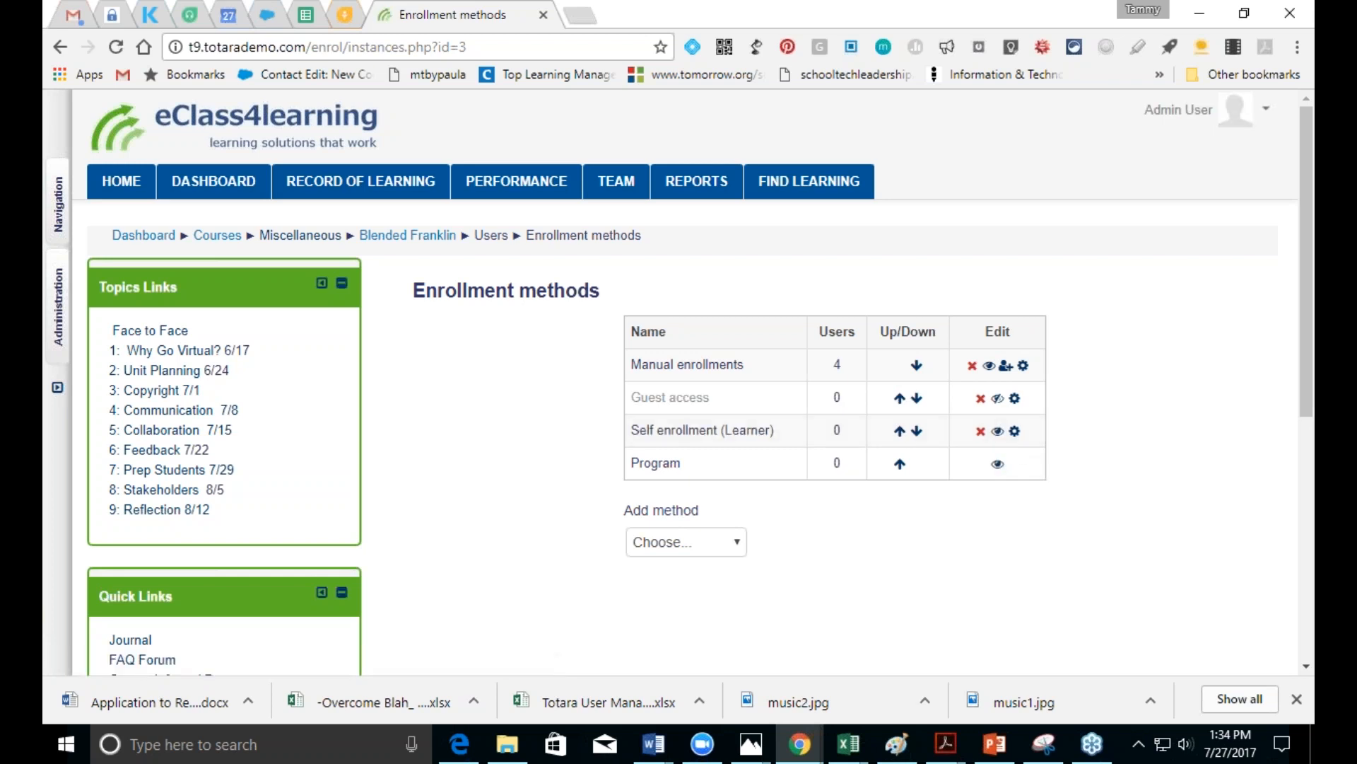
click(1016, 432)
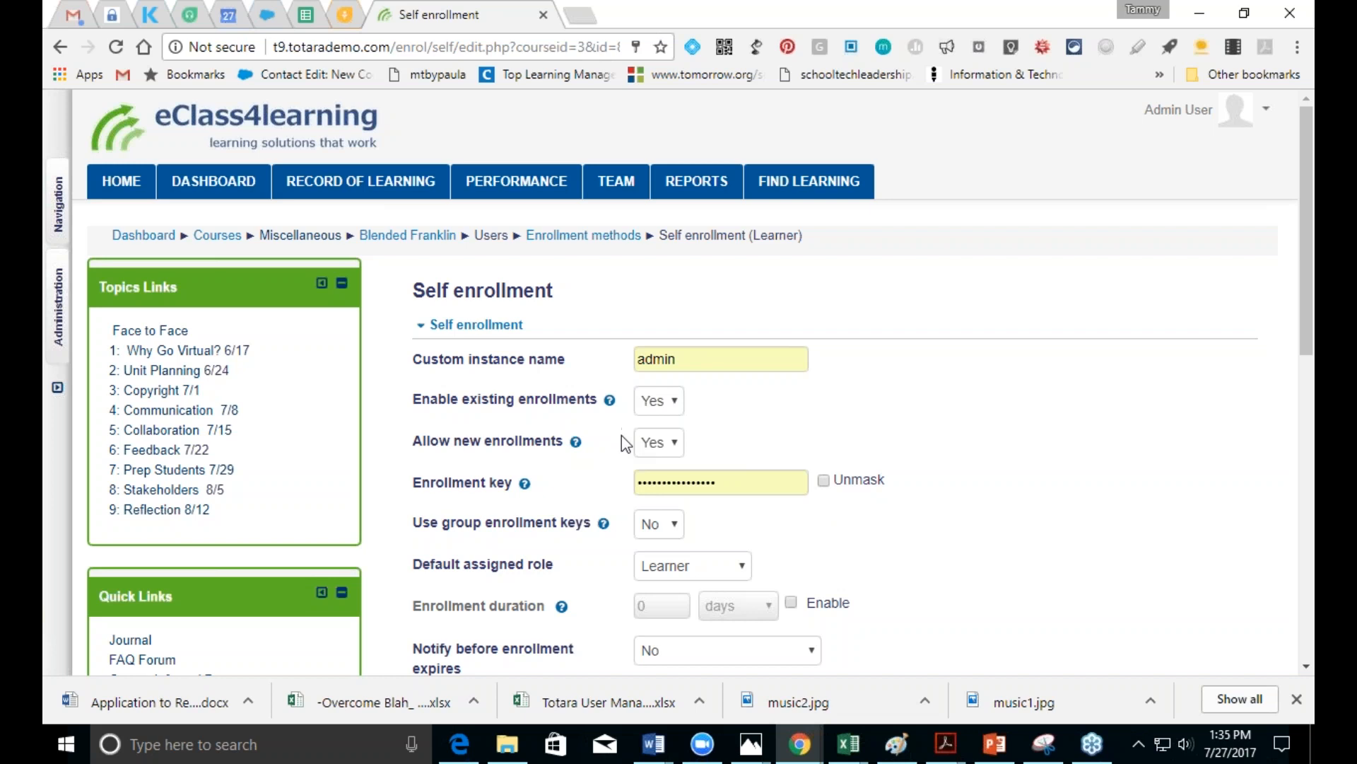
click(60, 47)
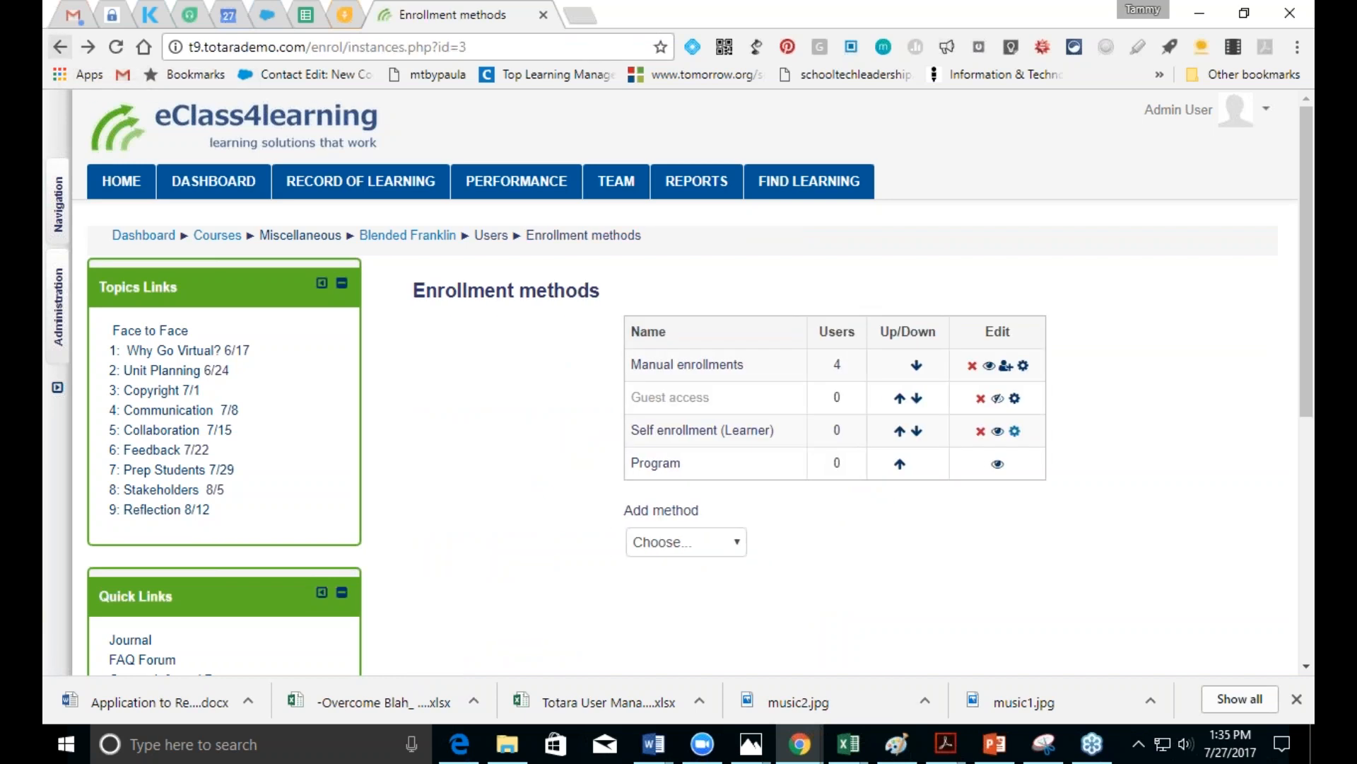
Step: View the full course list from Navigation, then return to the site home page
click(57, 214)
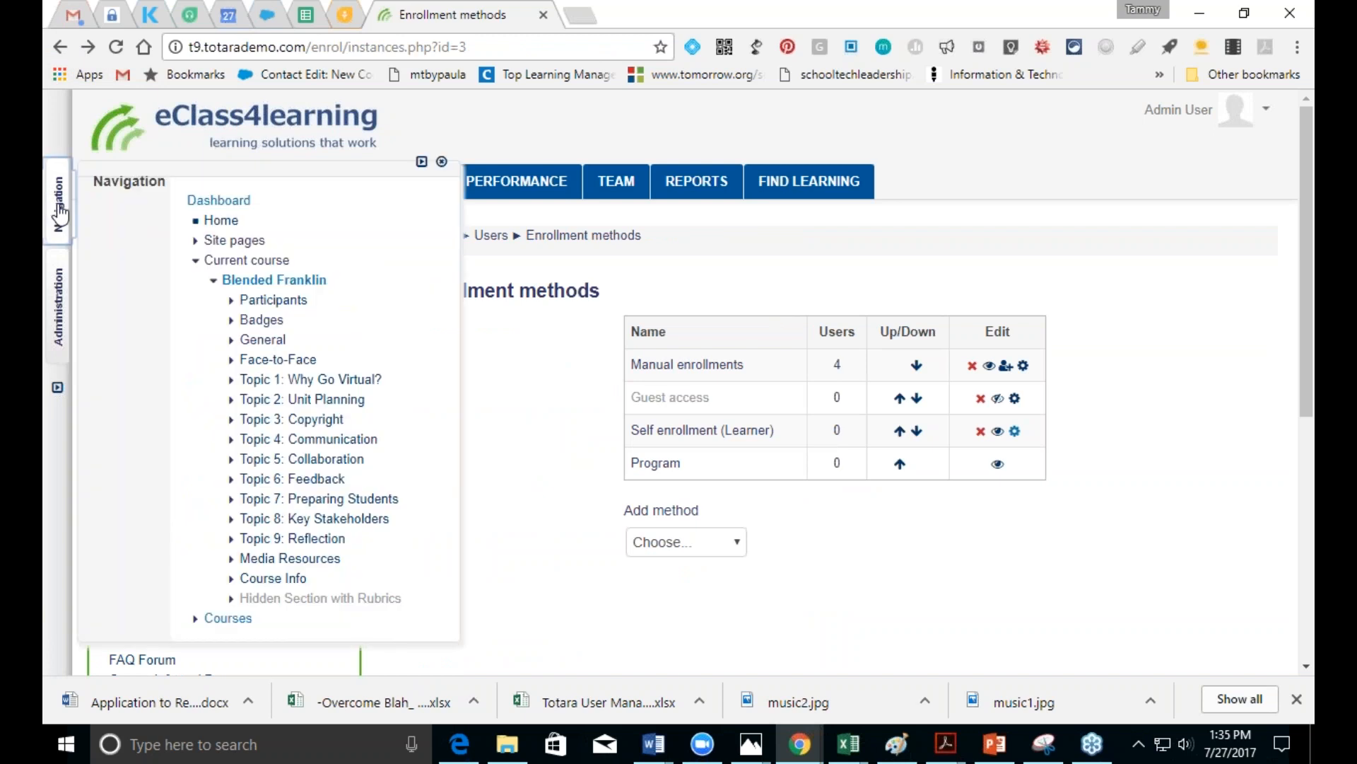
click(225, 618)
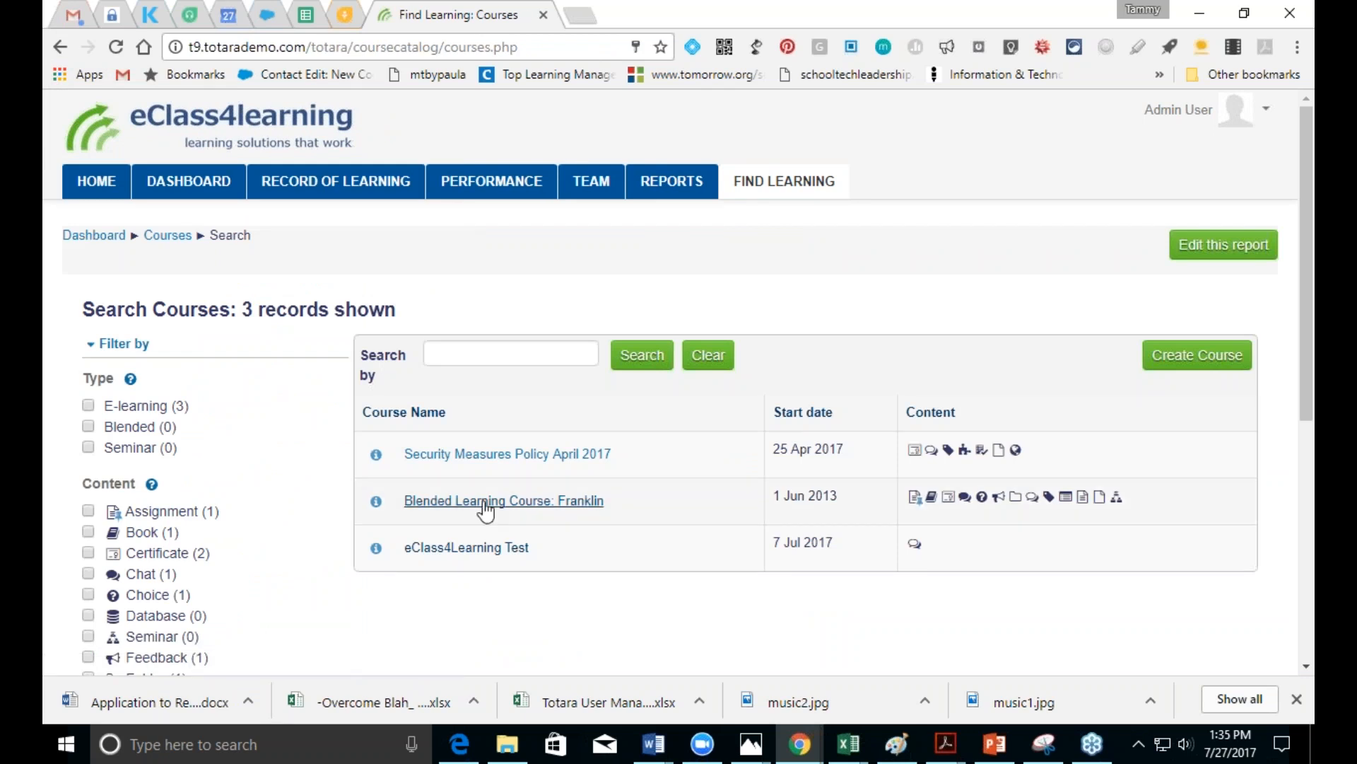
click(96, 181)
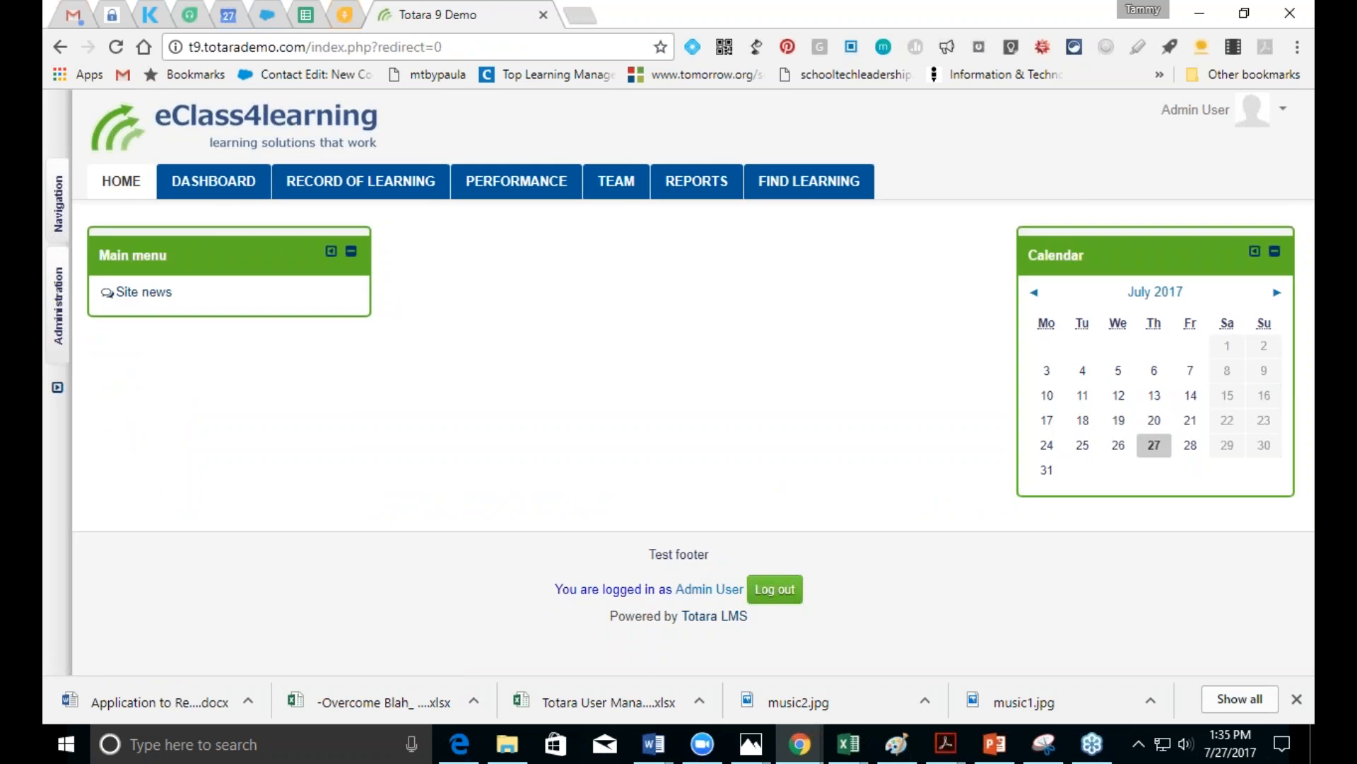
Step: Turn editing on for the front page and open Front page settings for editing
click(59, 320)
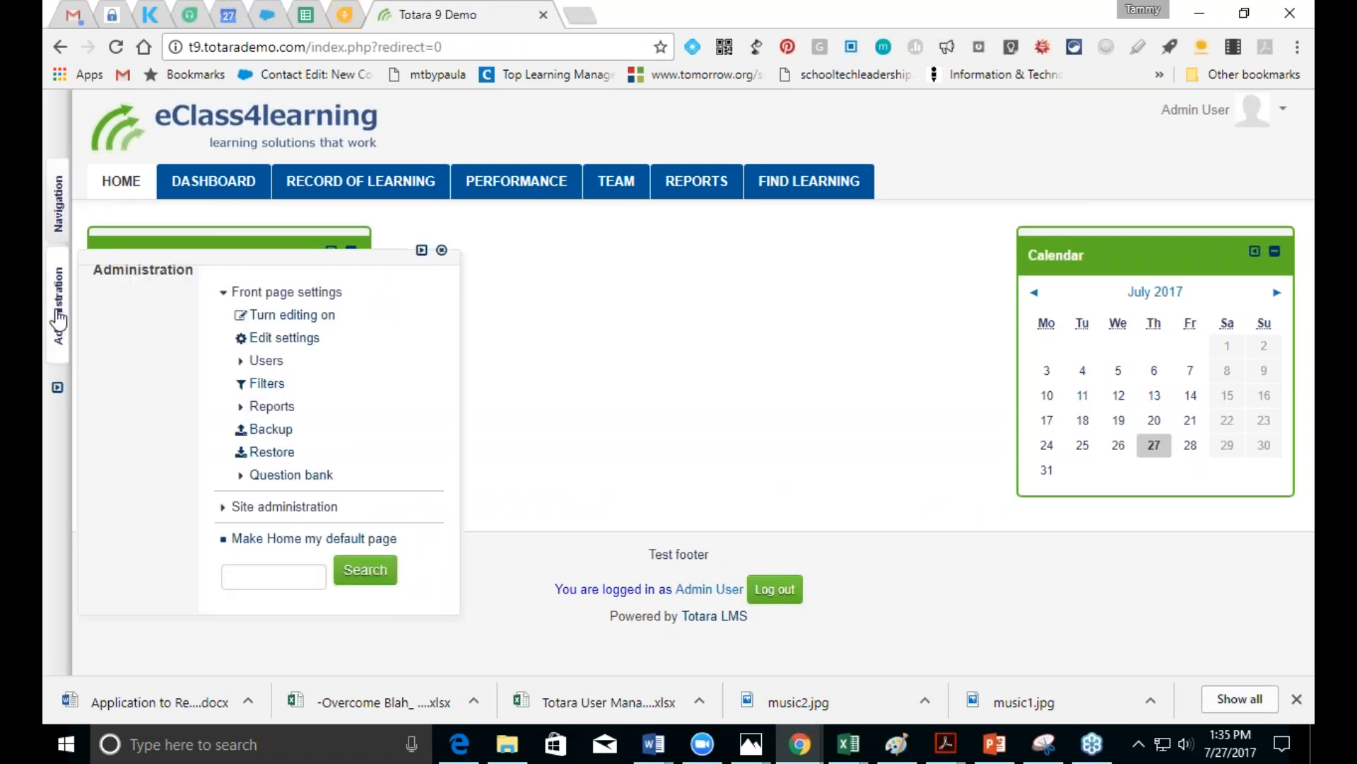
click(287, 316)
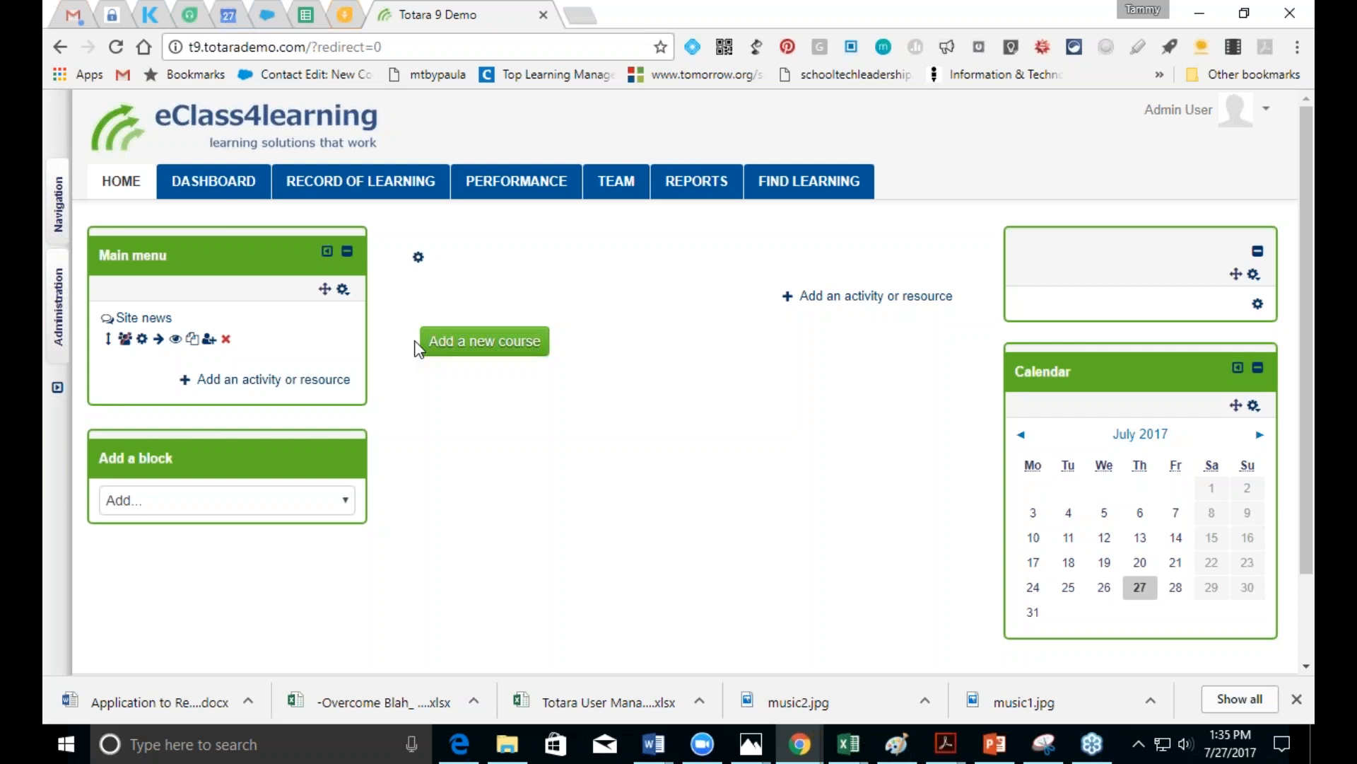
click(60, 319)
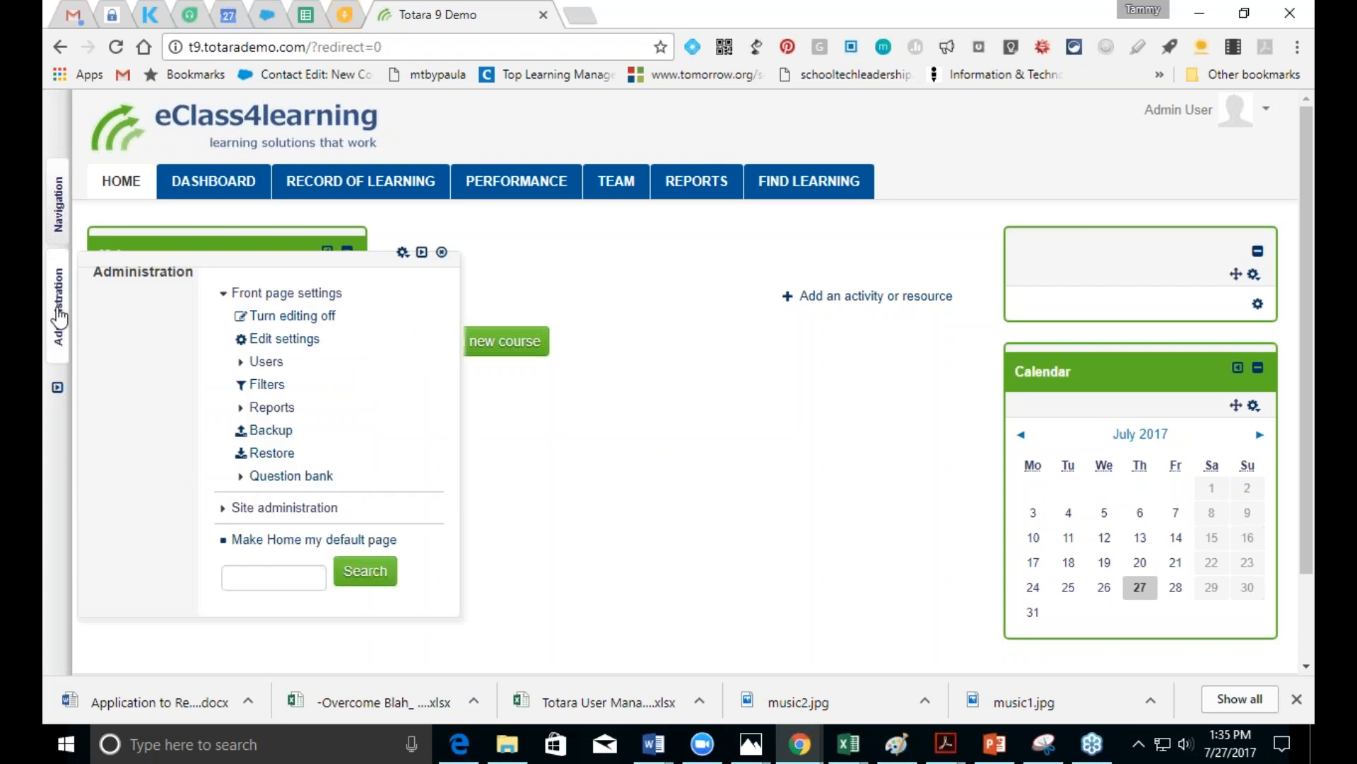
click(283, 339)
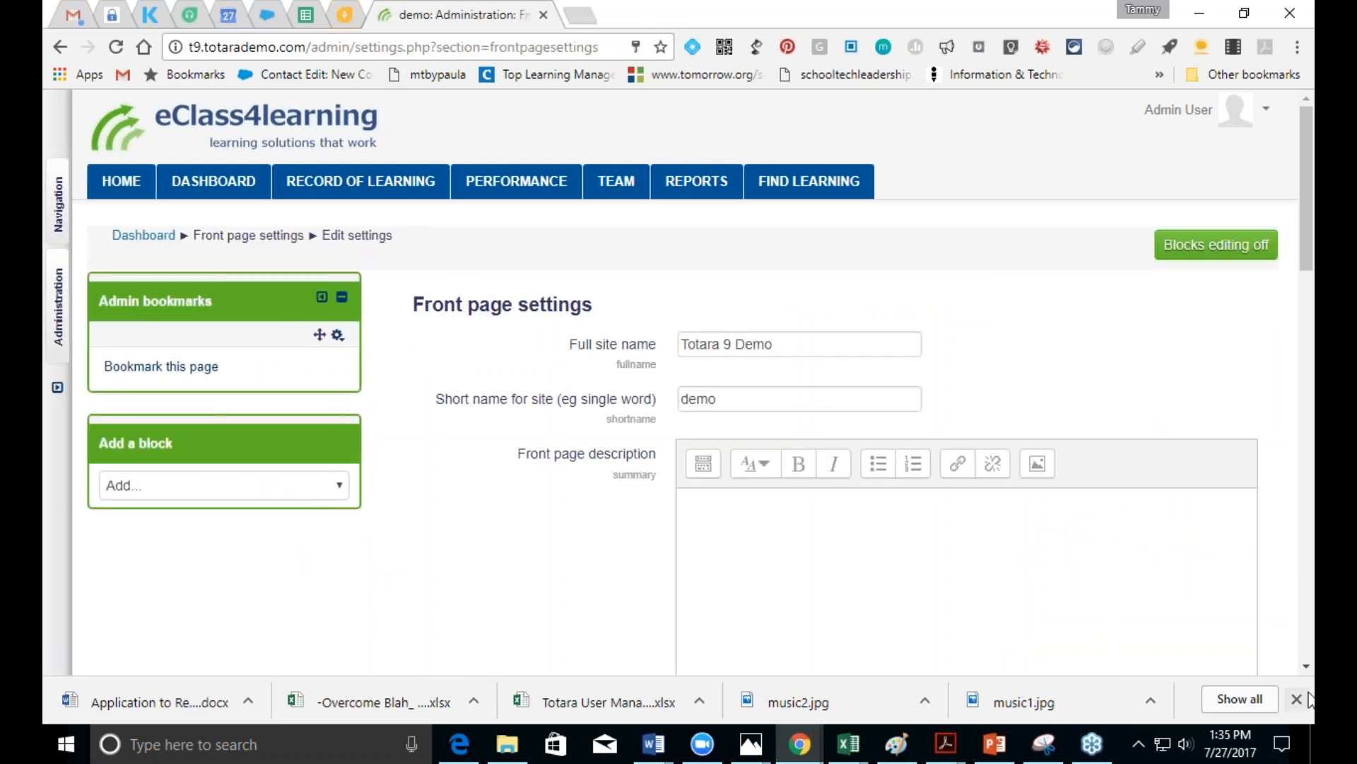
Step: Set Front page and the first logged-in front page item to Combo list, then save
scroll(1305, 667, down, 10)
scroll(1306, 669, down, 1)
click(795, 190)
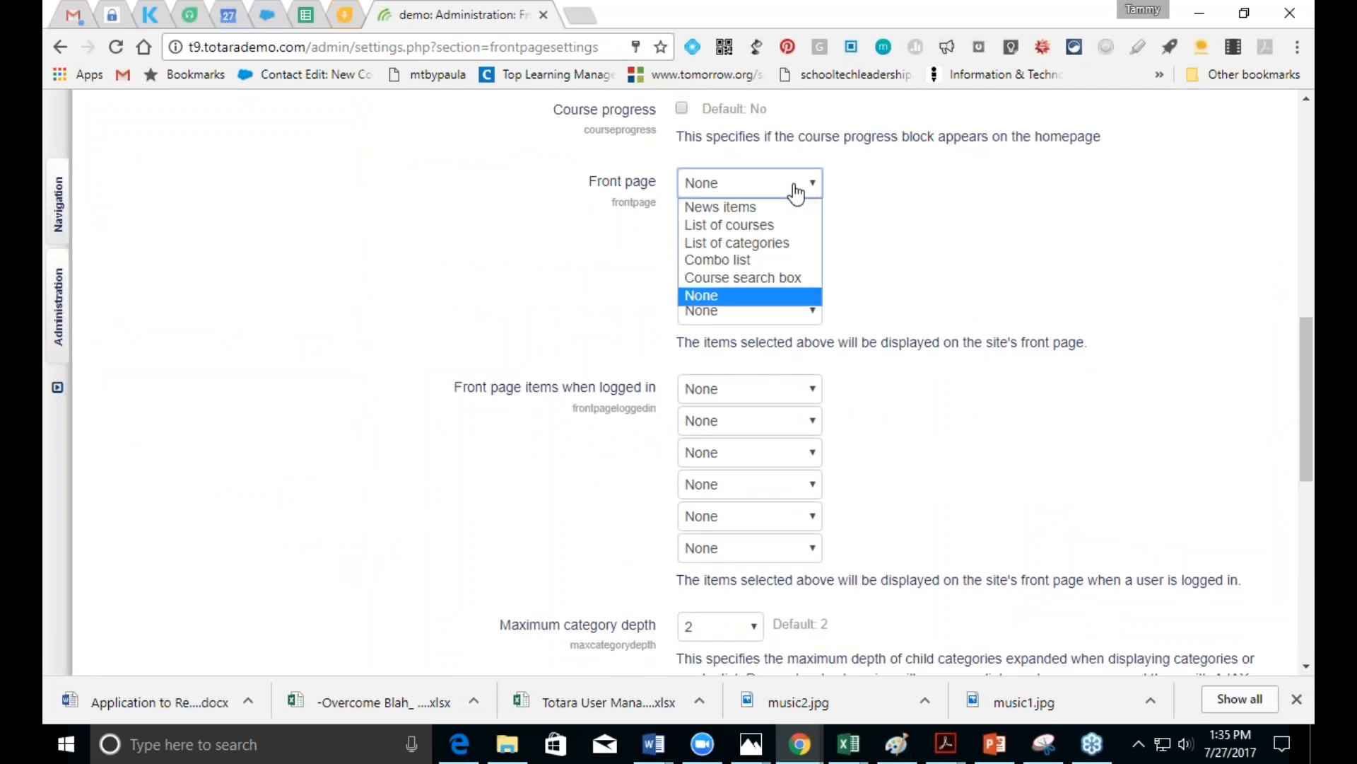
click(785, 262)
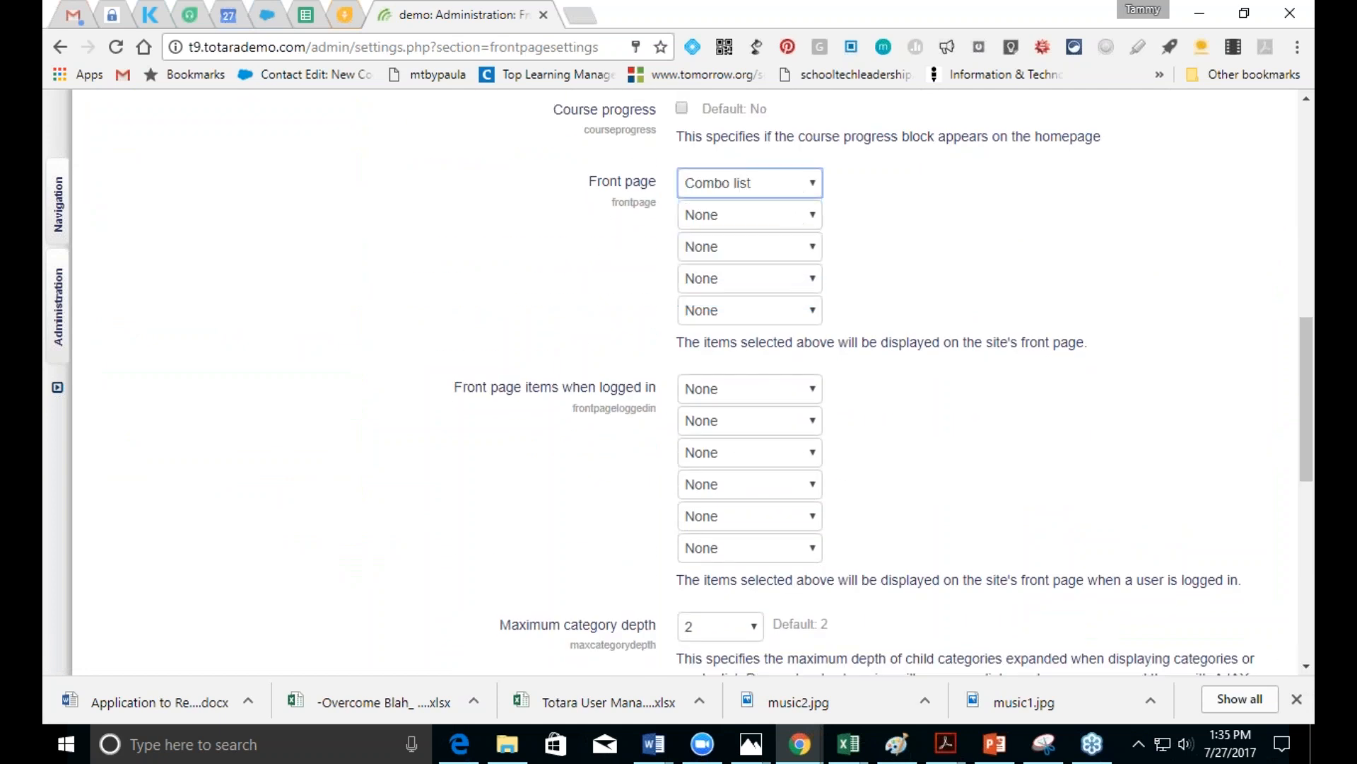
click(790, 394)
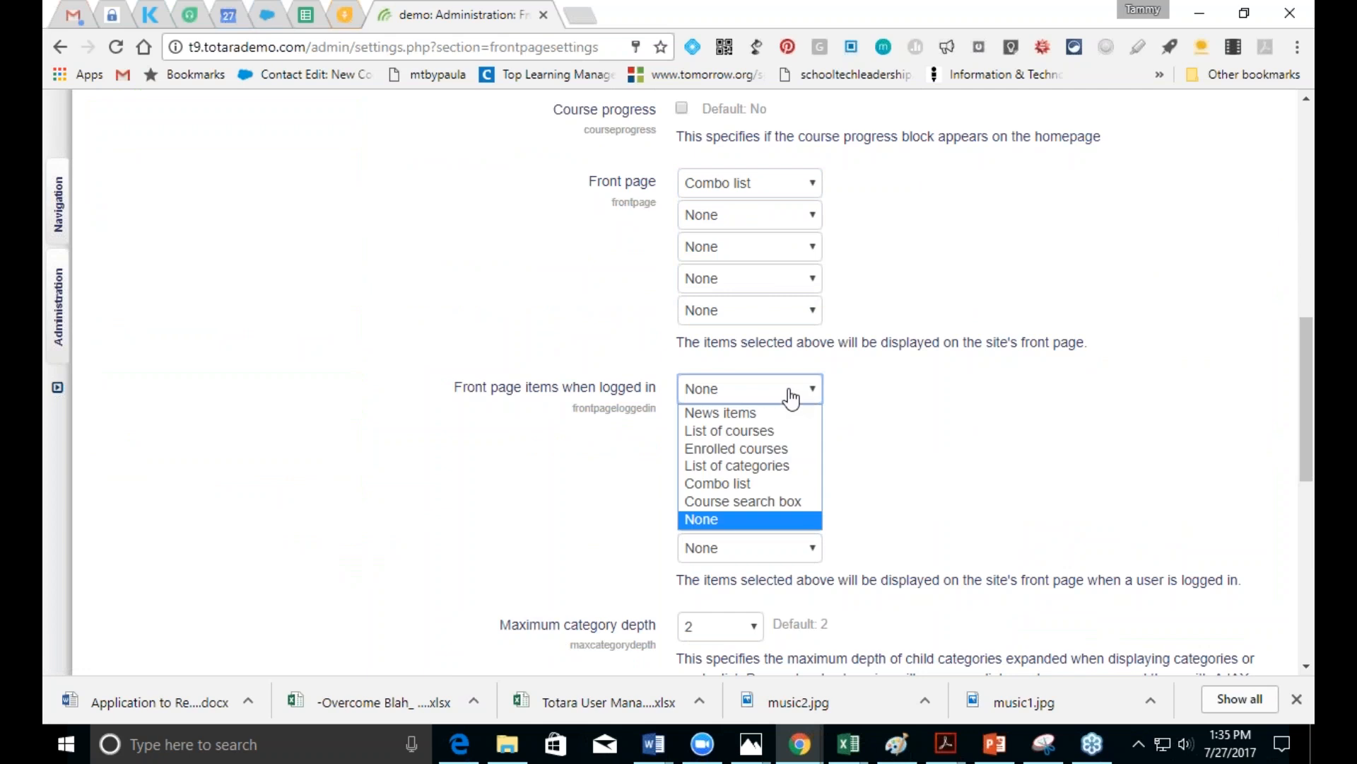
click(763, 483)
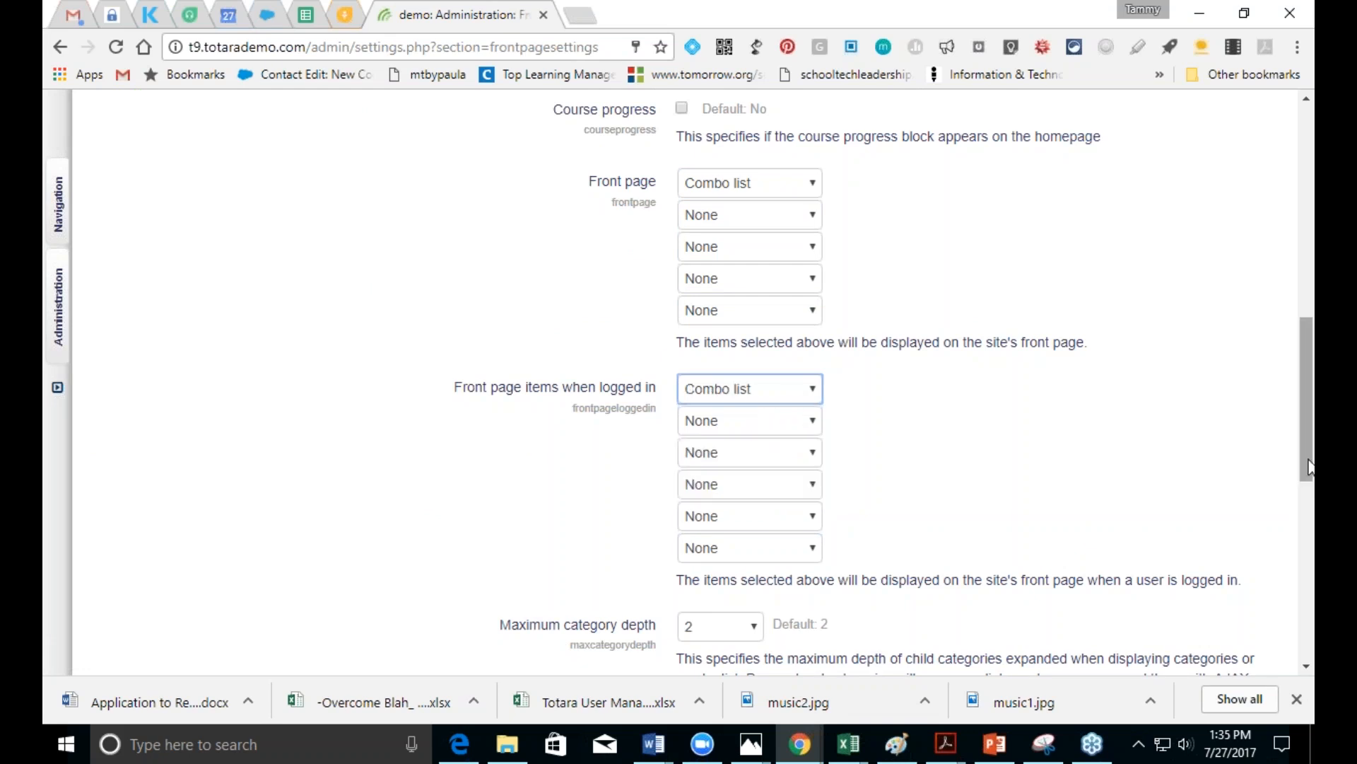
scroll(1309, 467, down, 9)
click(733, 477)
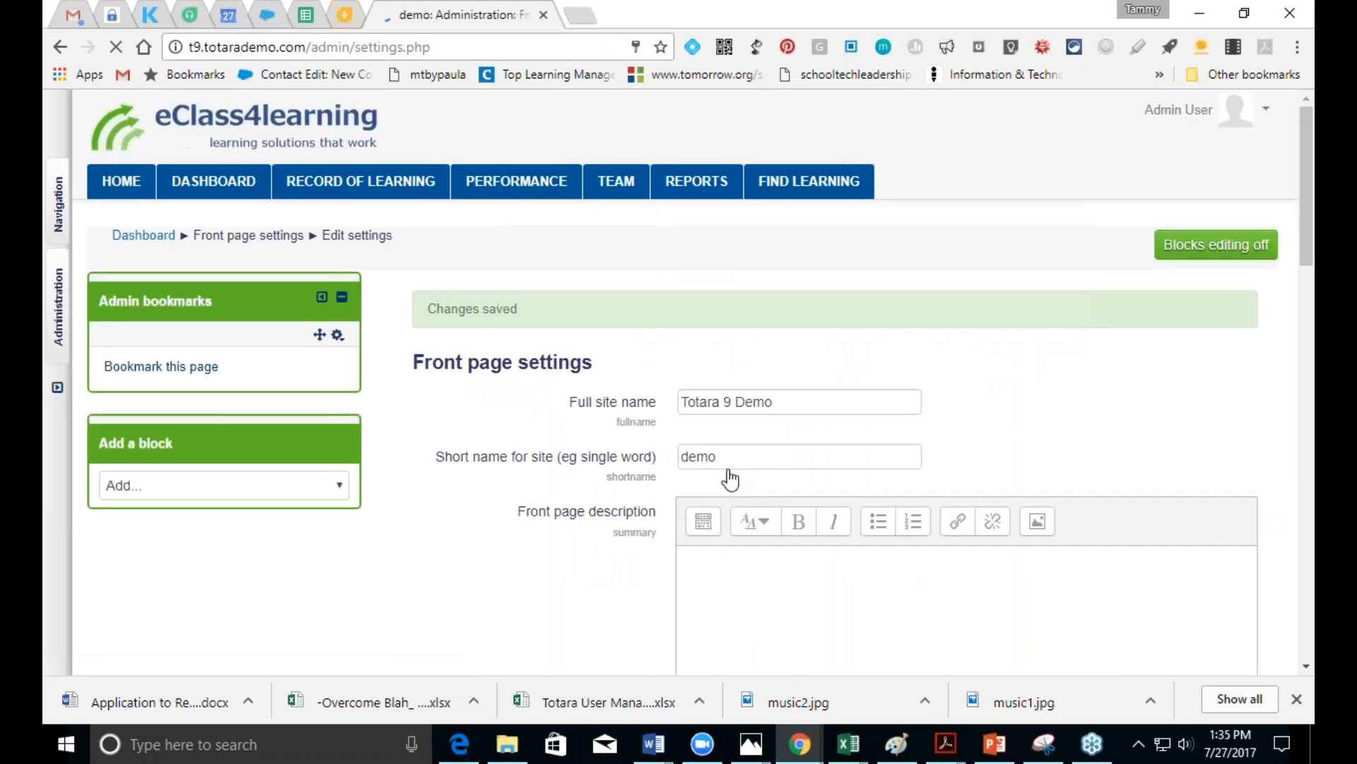
click(121, 181)
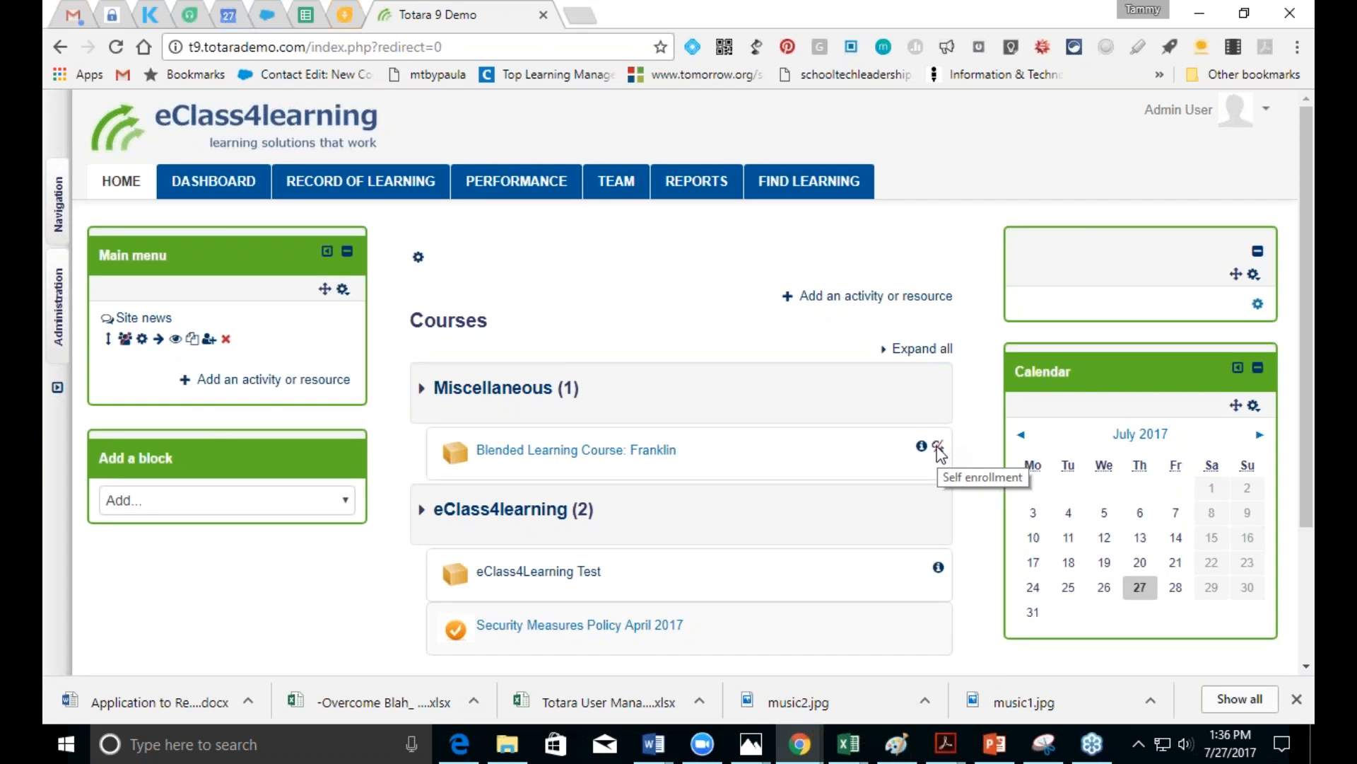
Step: Open Blended Learning Course: Franklin from the home page list, then return to PowerPoint slide 7
click(625, 456)
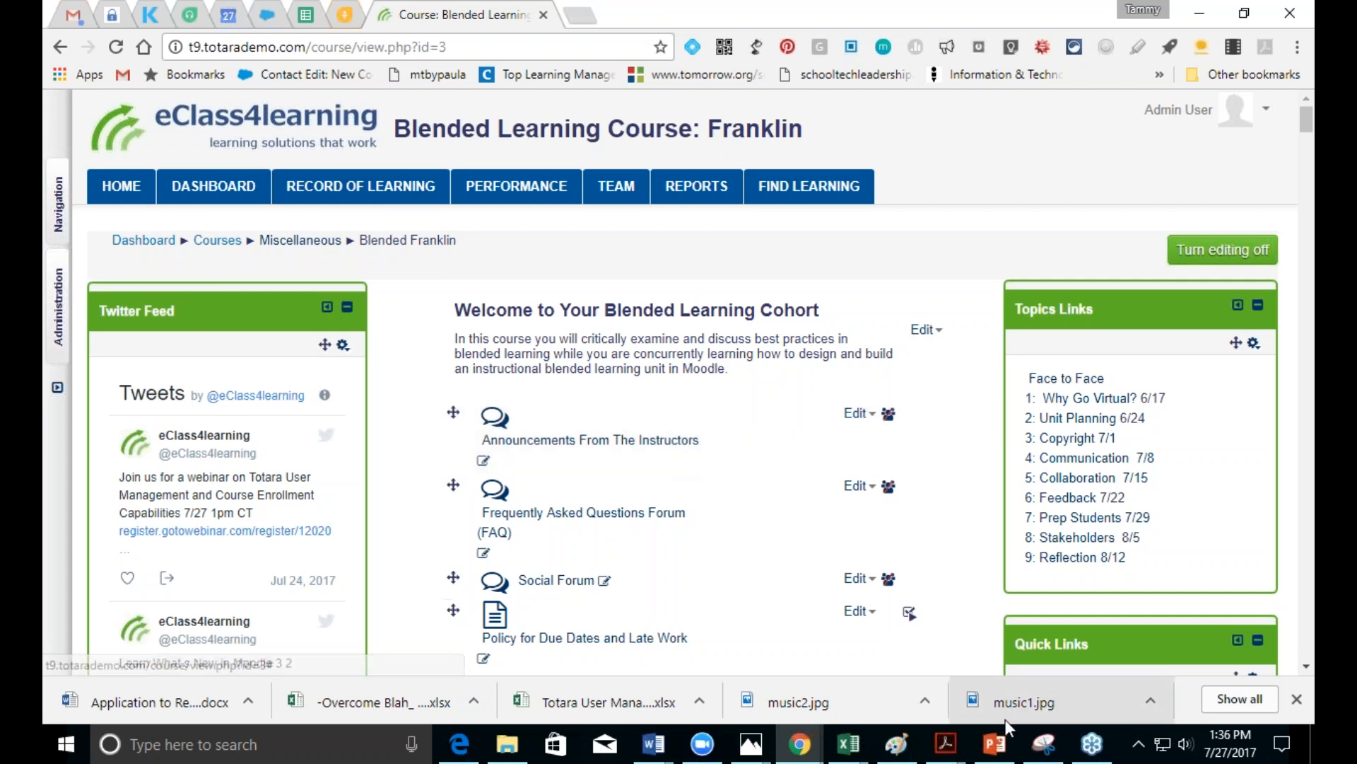
click(994, 746)
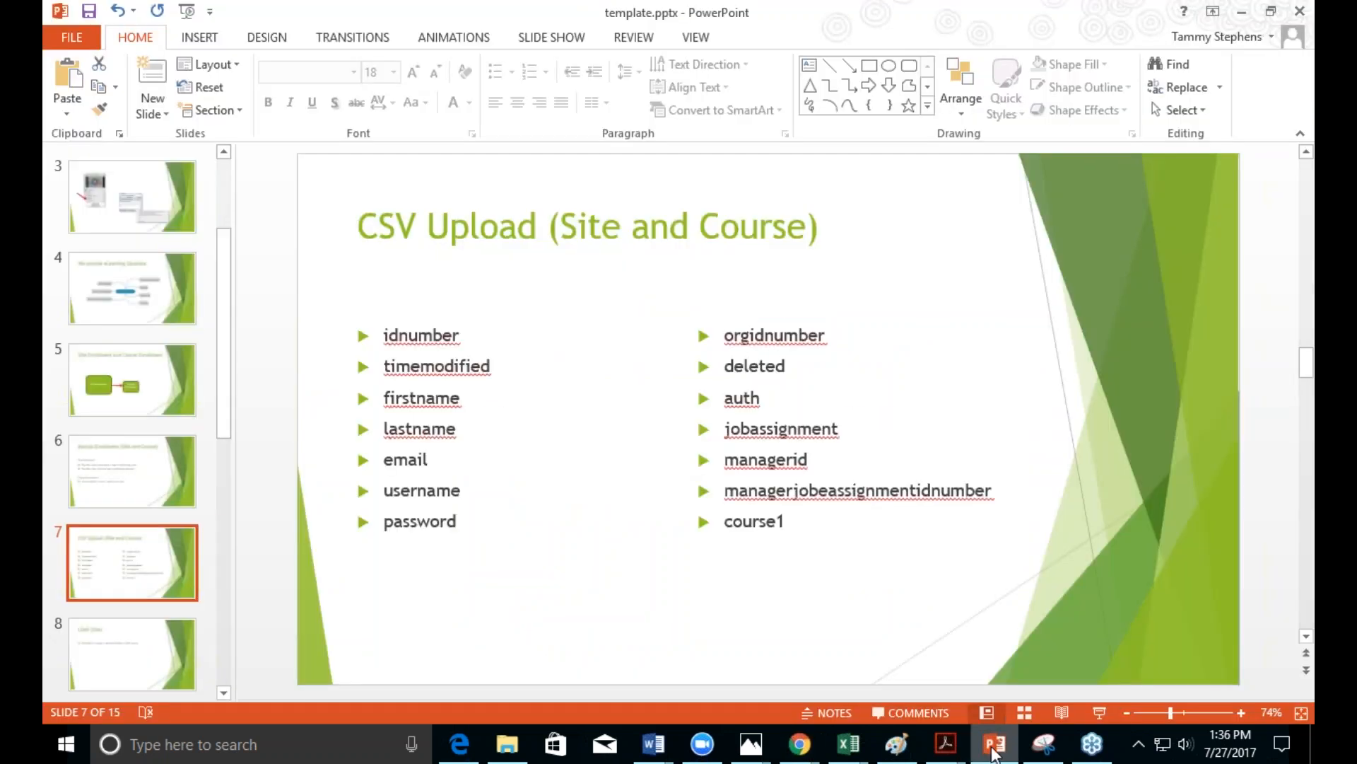
Step: Present slide 7, CSV Upload (Site and Course), full screen with presenter view swapped
click(1102, 714)
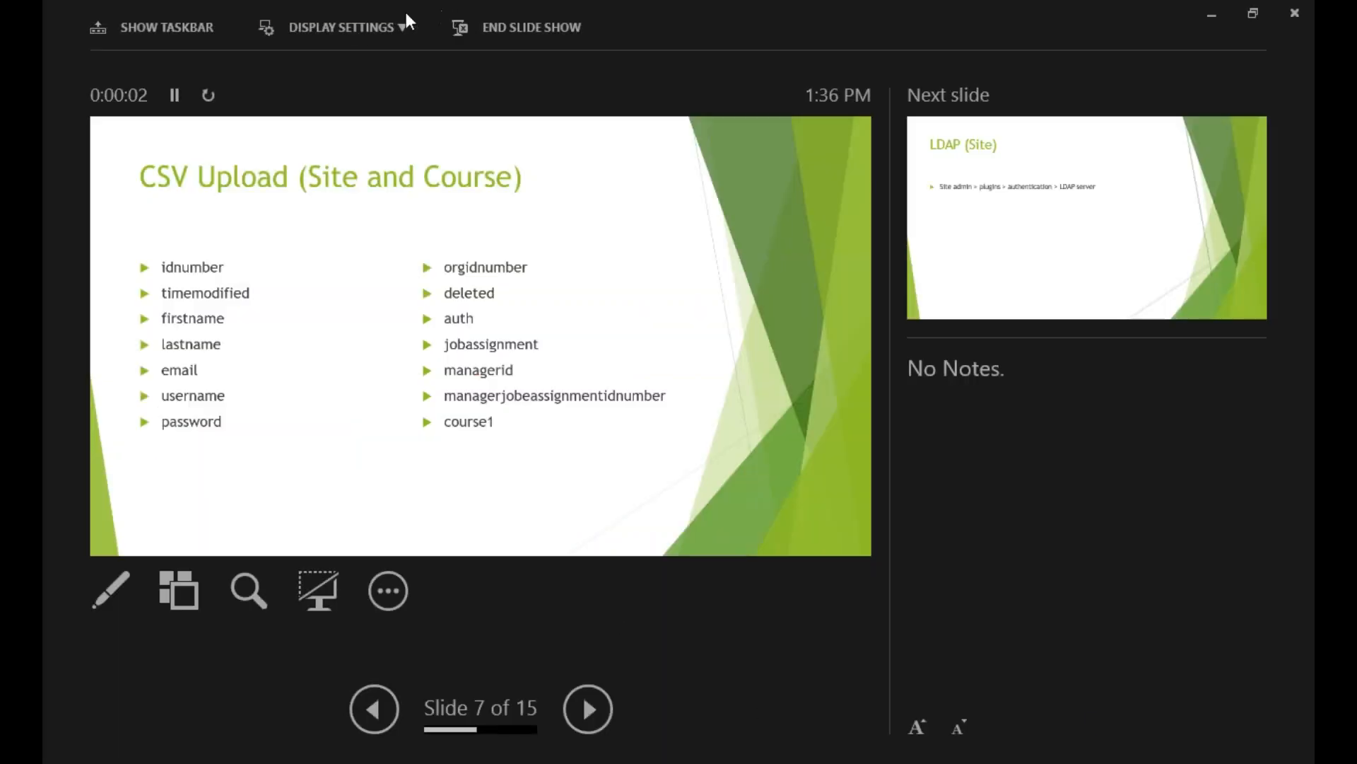
click(358, 25)
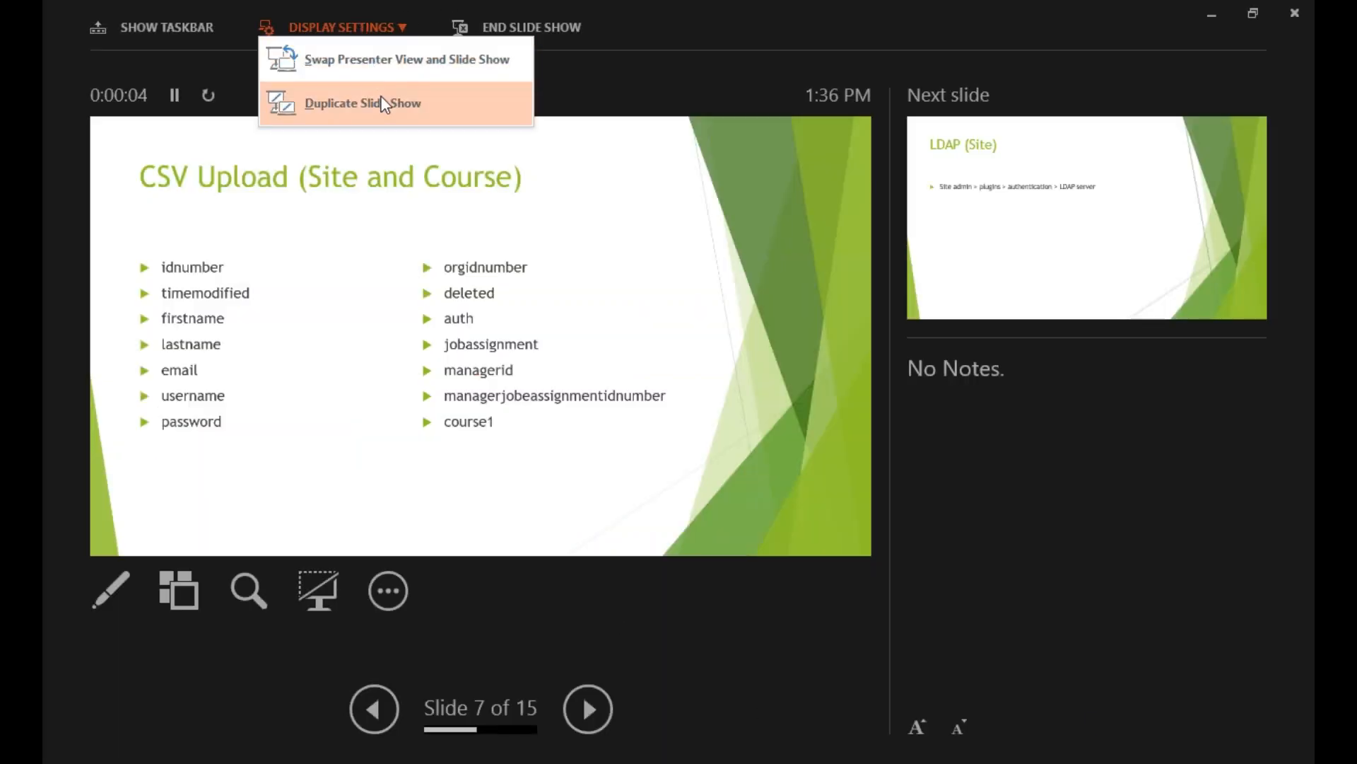
click(375, 61)
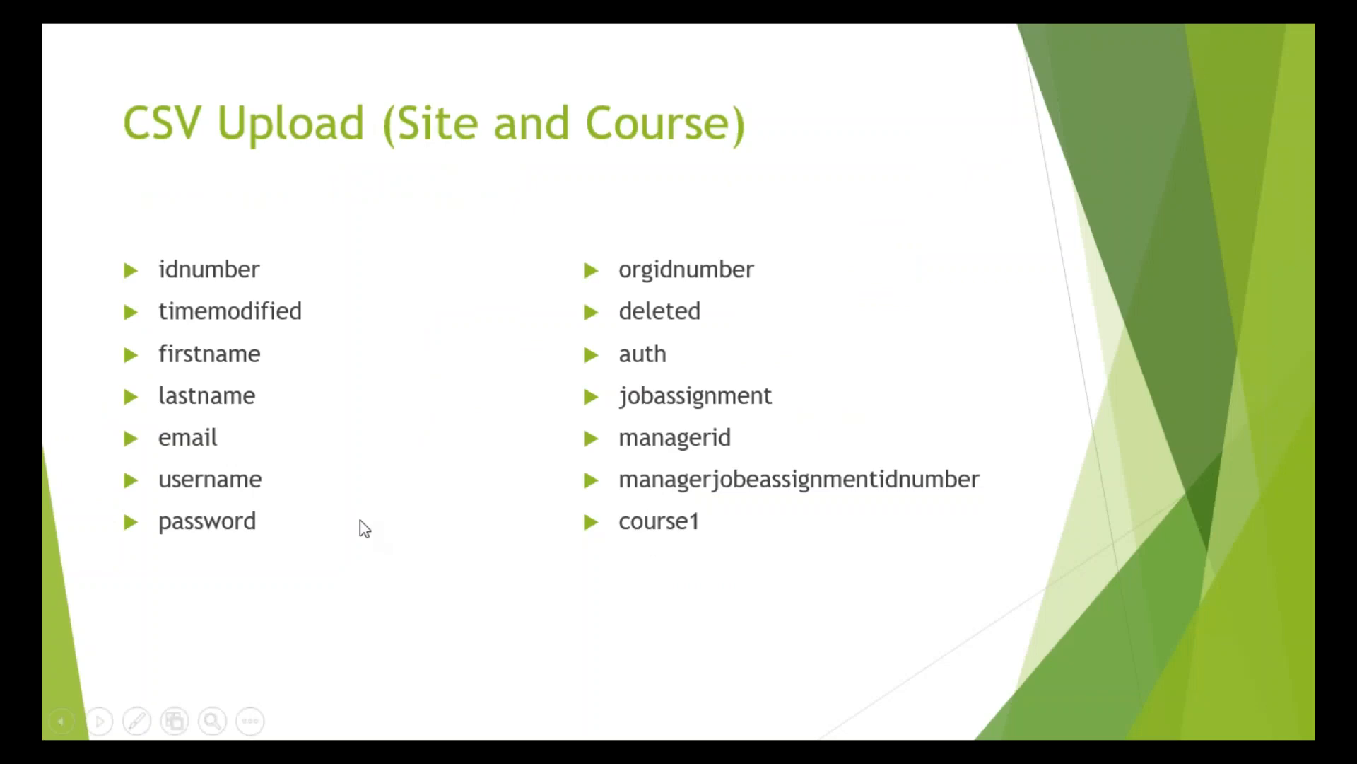
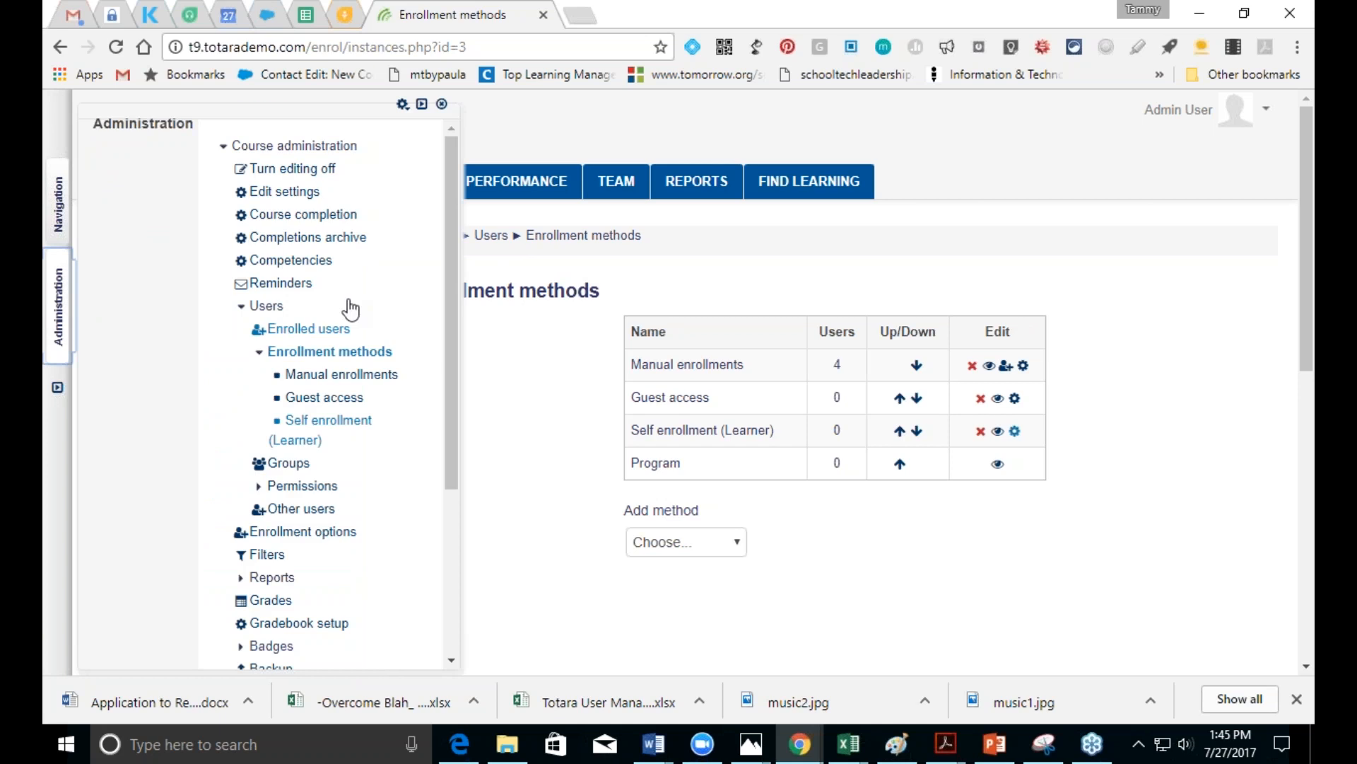
Step: Go to Site administration > Users > Accounts > Audiences to list the system audiences
drag(450, 325, 492, 513)
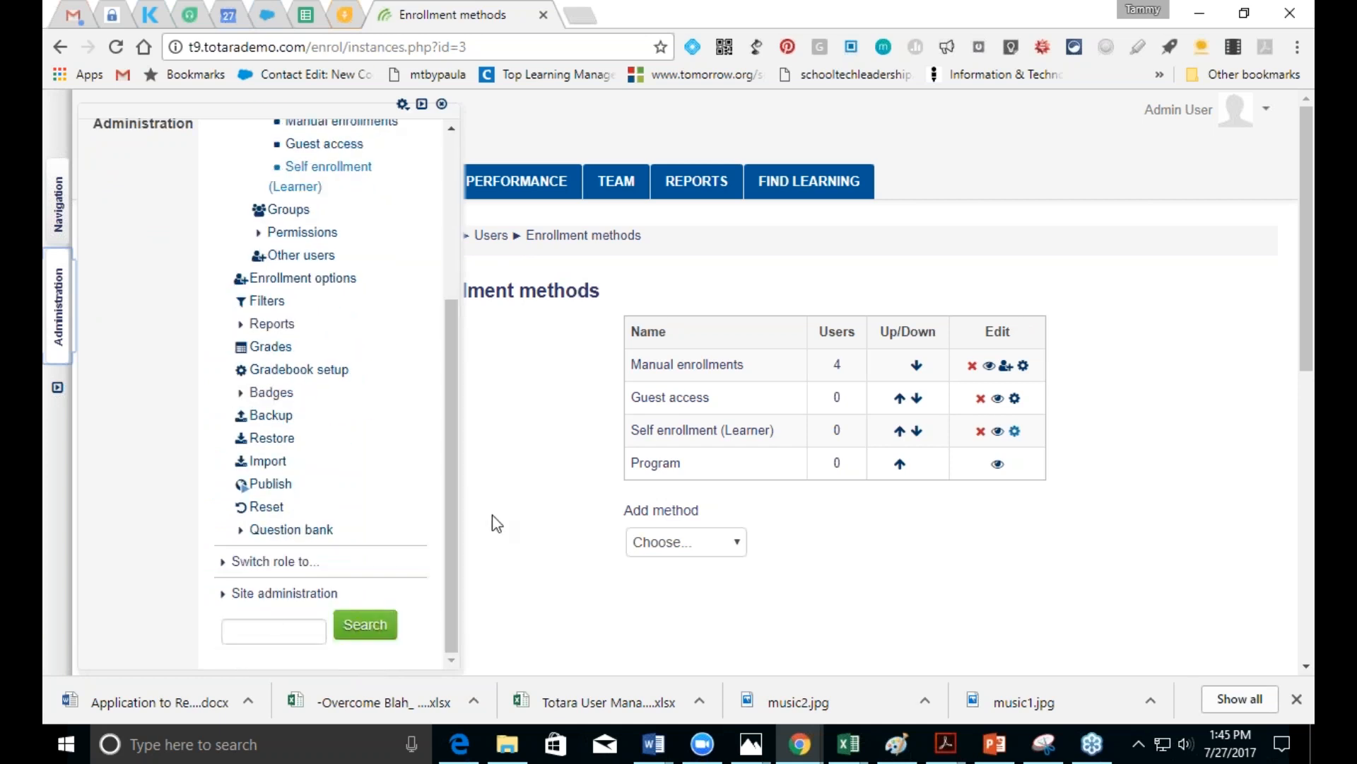
click(267, 600)
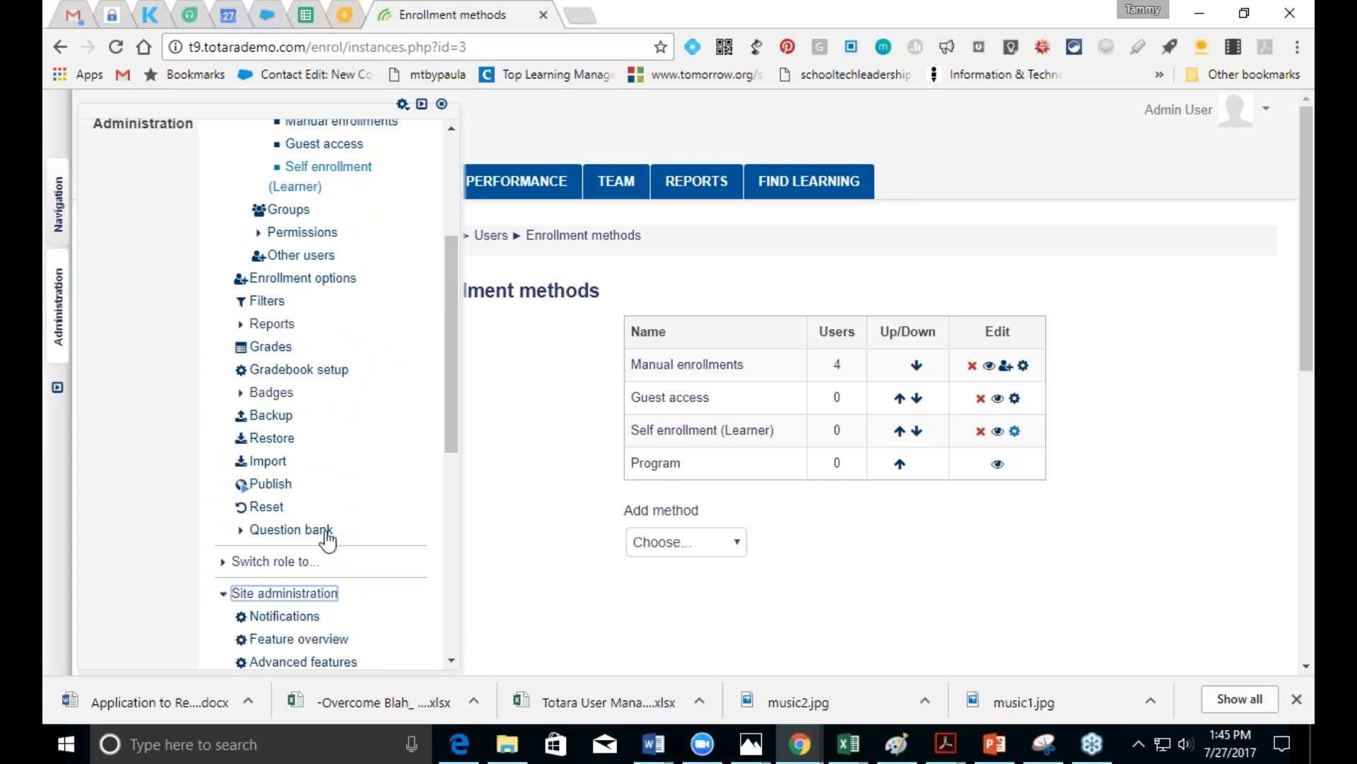
drag(444, 400, 471, 587)
click(260, 238)
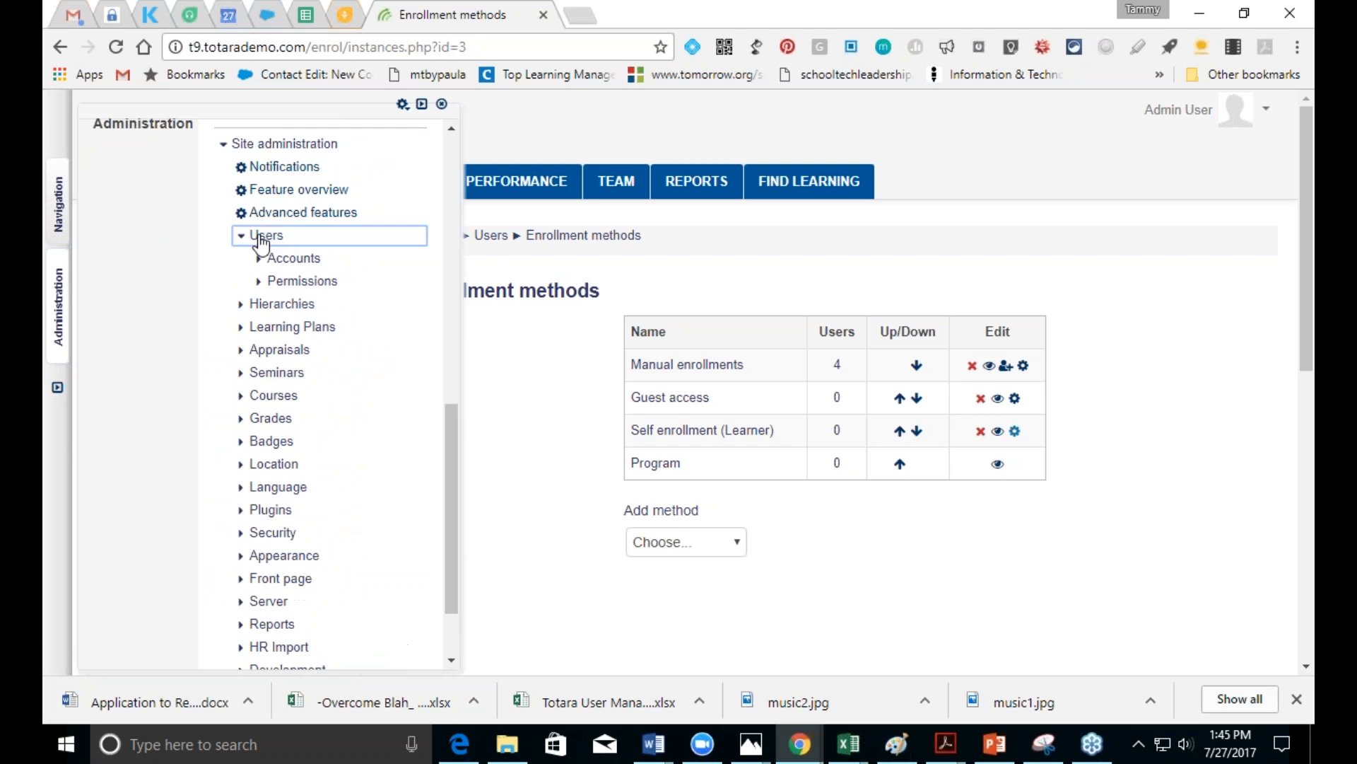
click(290, 260)
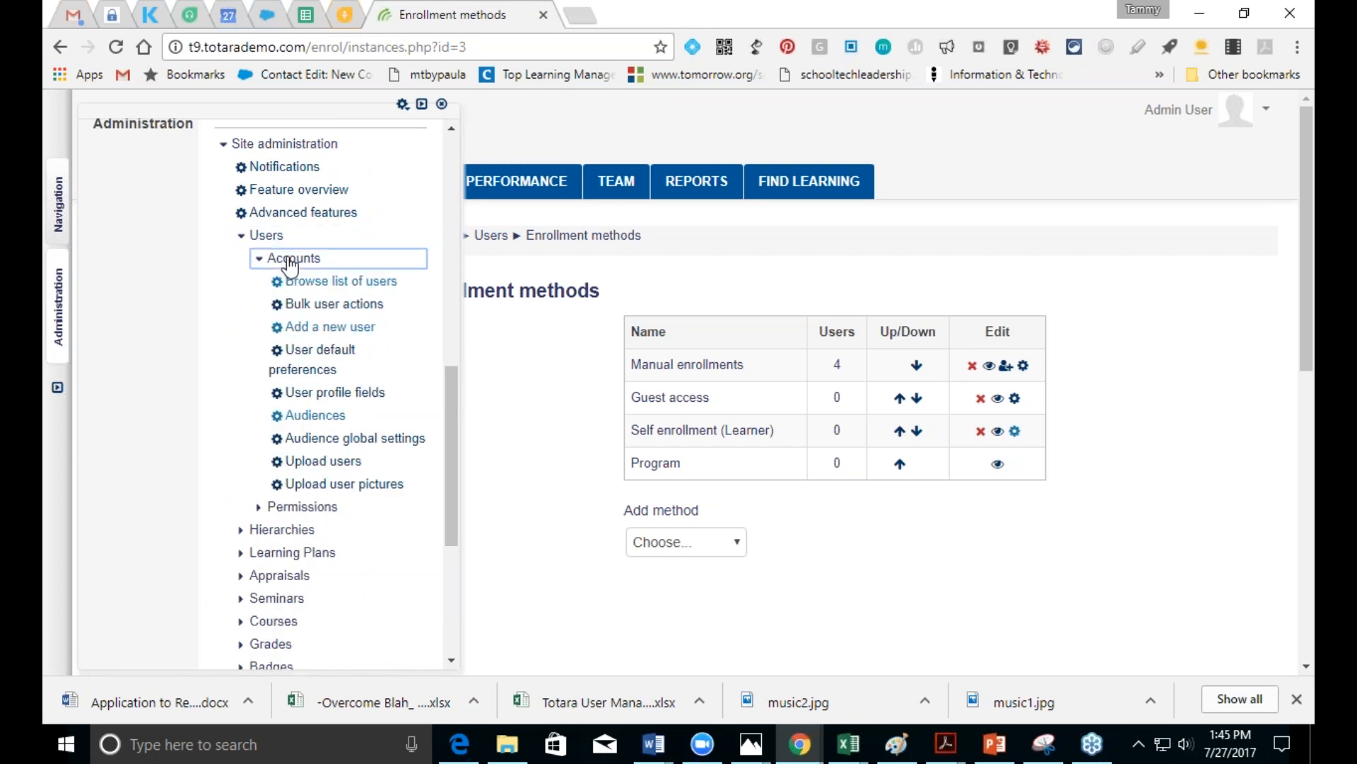
click(311, 416)
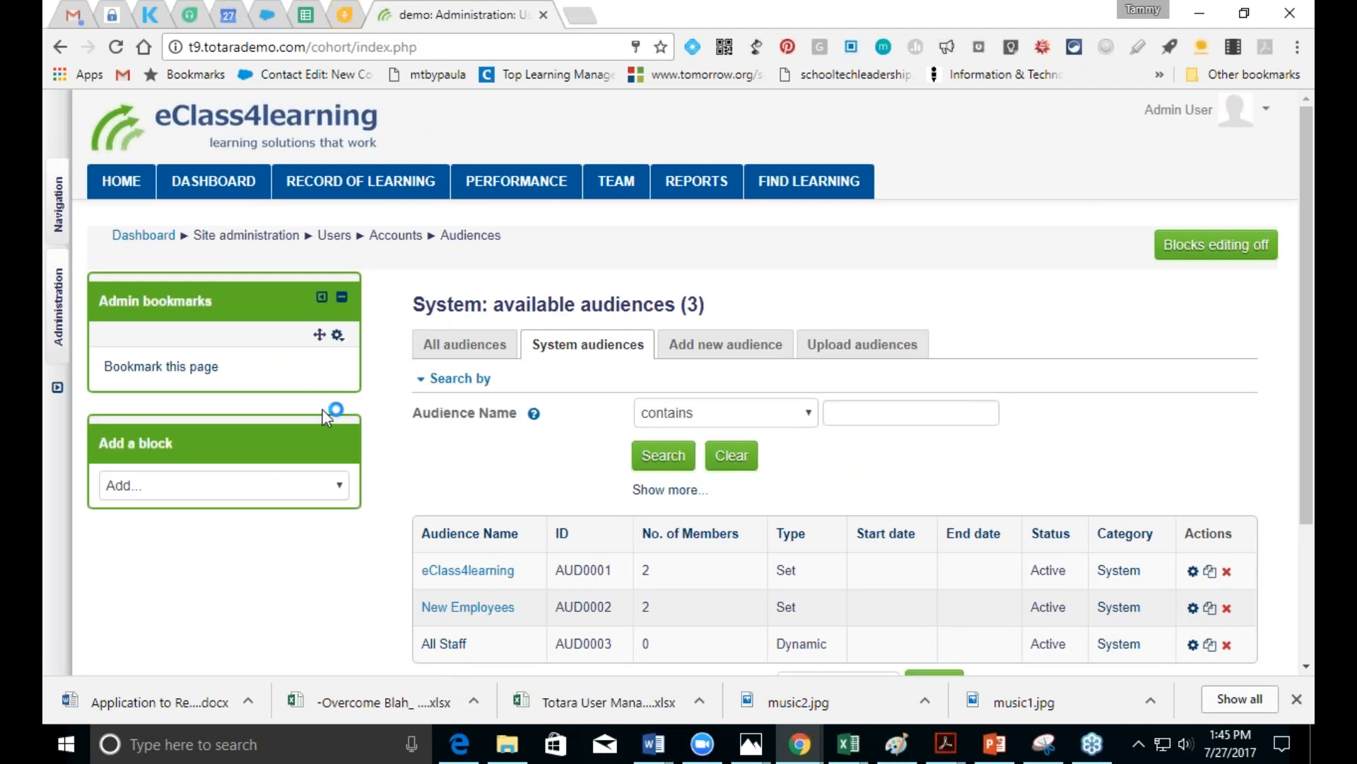
Step: Start a new audience named 'Test Audience' in the System context, with its ID cleared
click(729, 347)
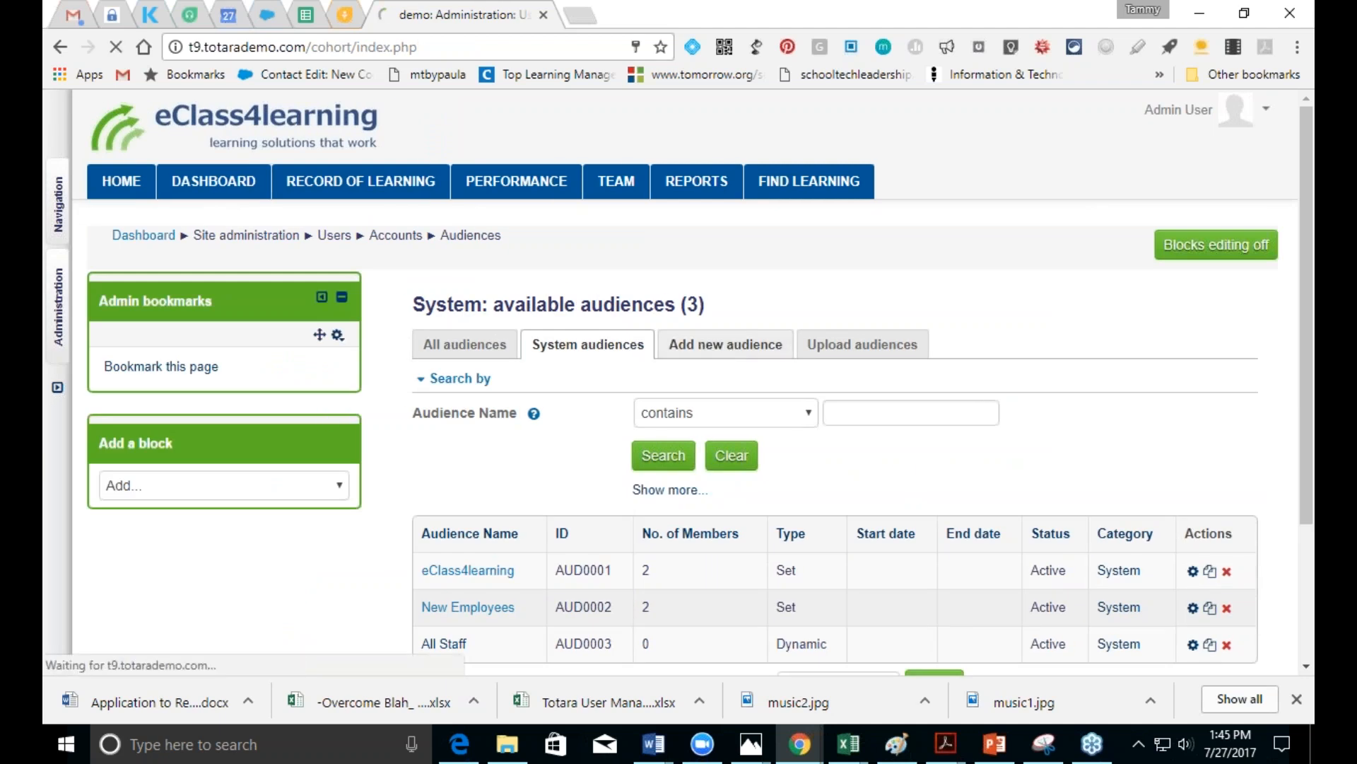
click(728, 391)
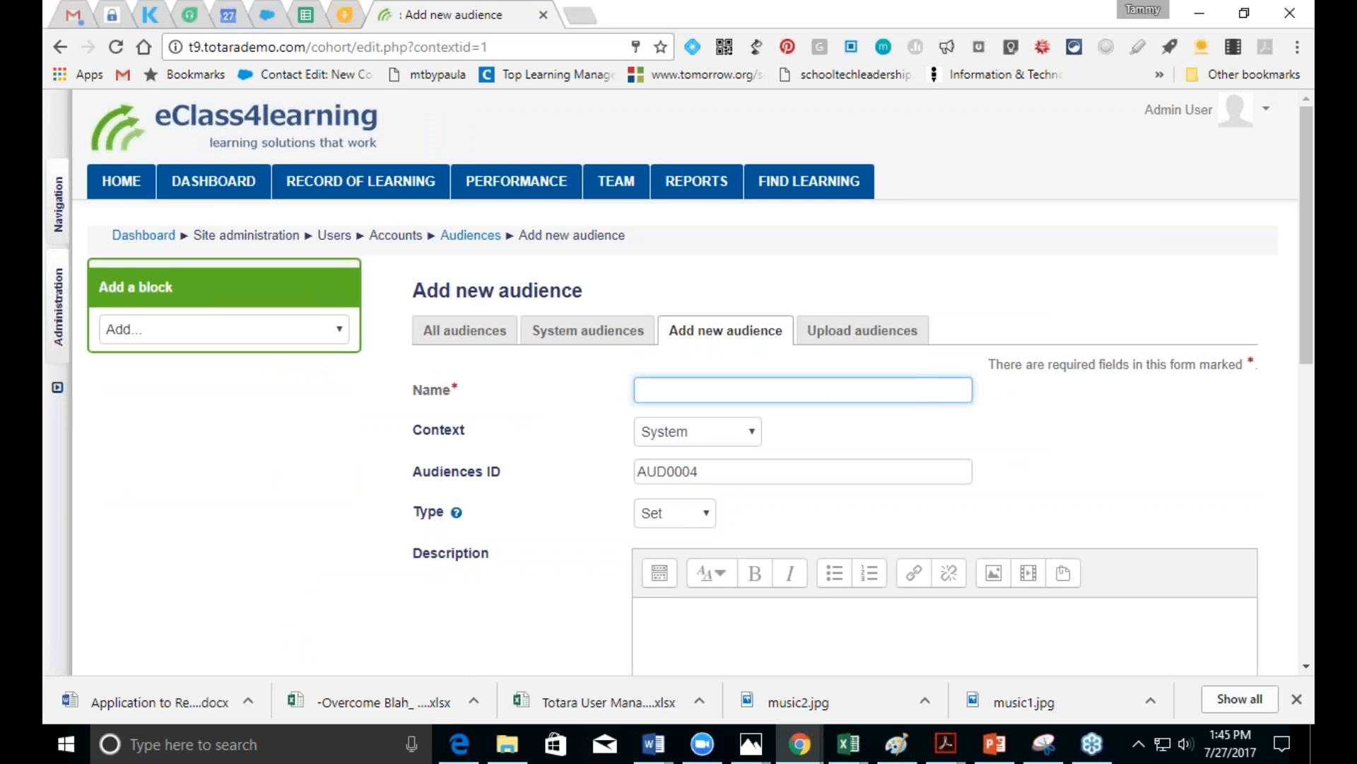
text(T)
key(BackSpace)
text(Test Aui)
key(BackSpace)
text(dience)
click(748, 434)
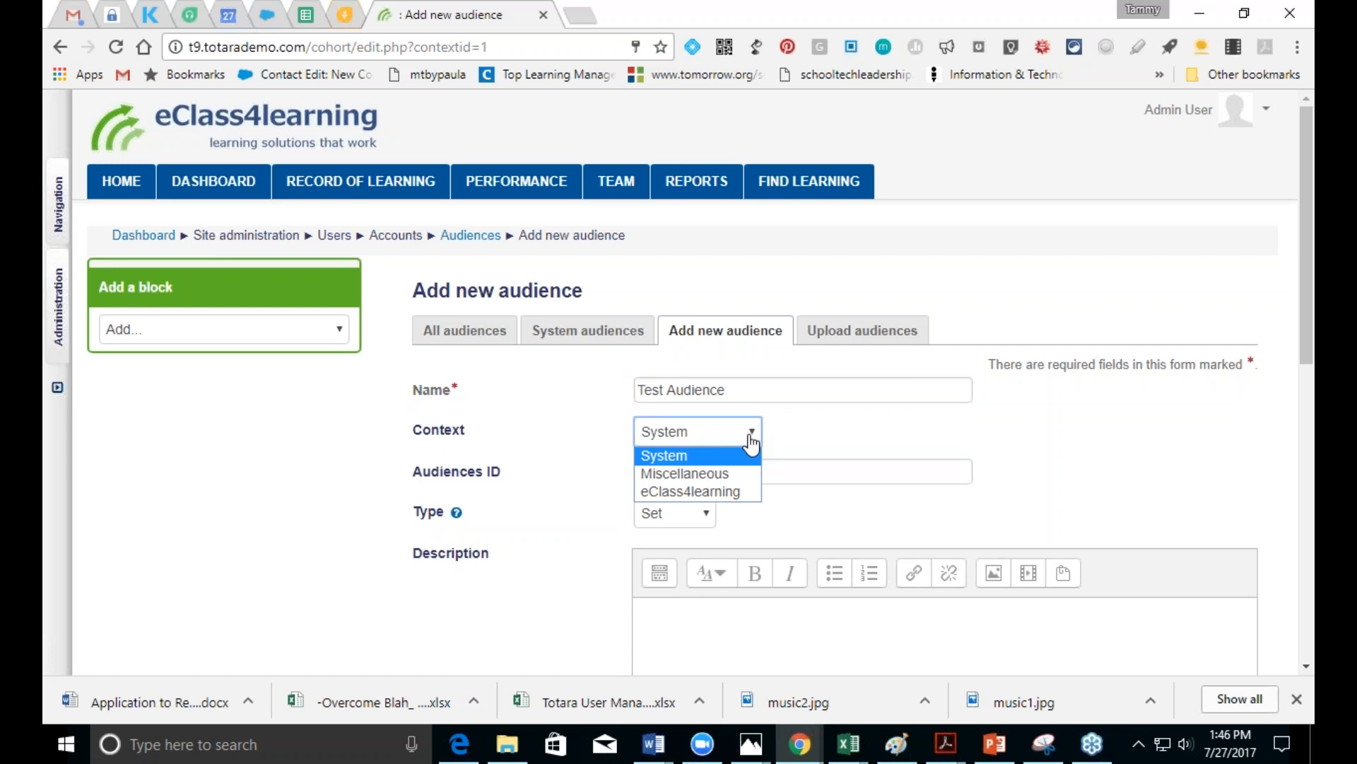
click(824, 430)
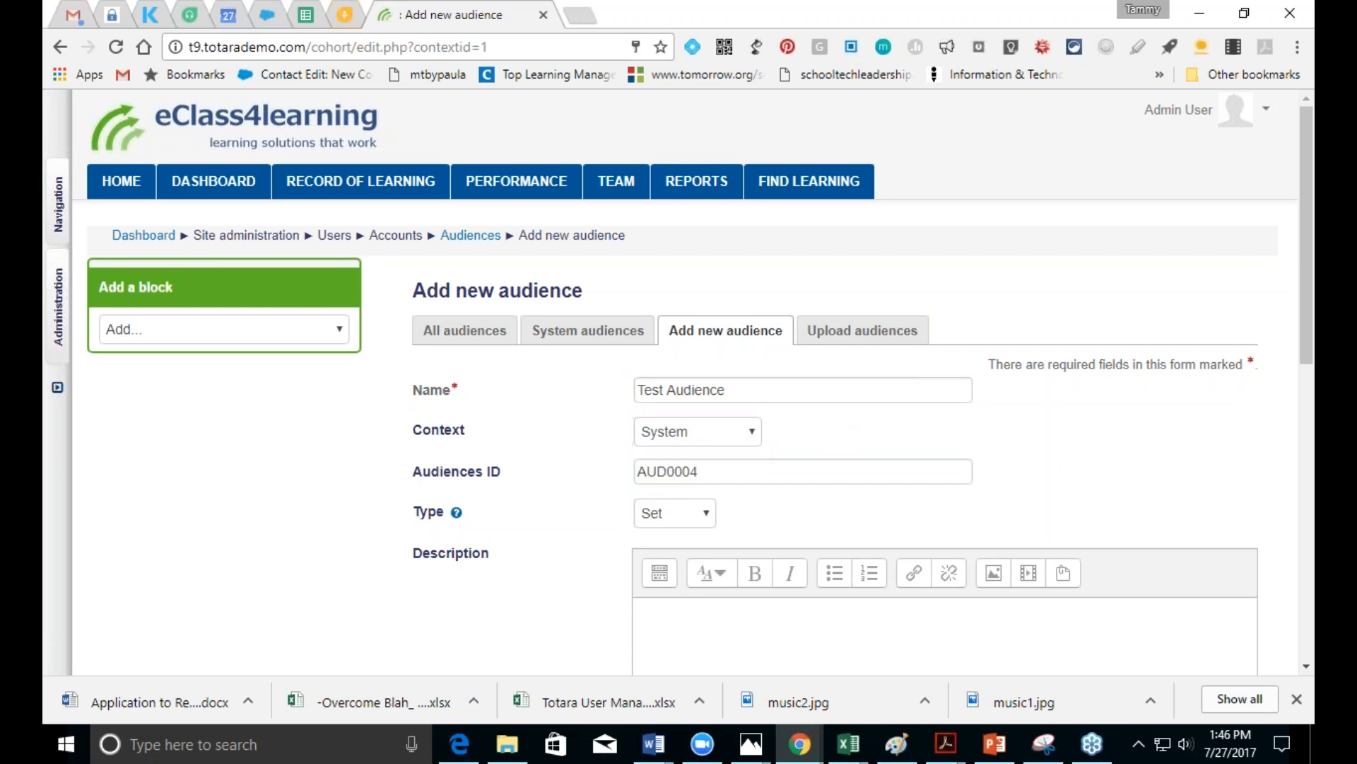
click(776, 471)
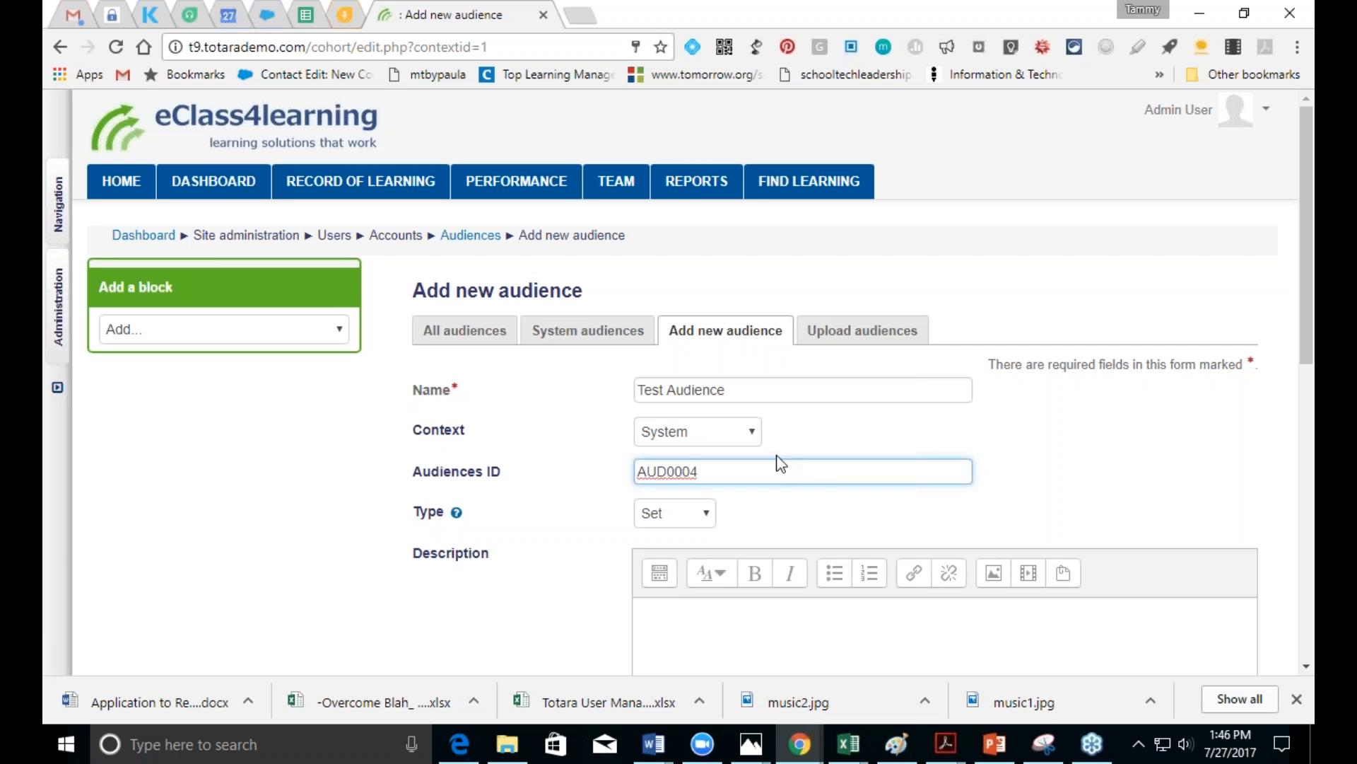
key(BackSpace)
key(BackSpace)
key(BackSpace)
key(BackSpace)
key(BackSpace)
key(BackSpace)
key(BackSpace)
Step: Keep the audience type as Set, alert affected members only, and save the audience
drag(1307, 346, 1304, 429)
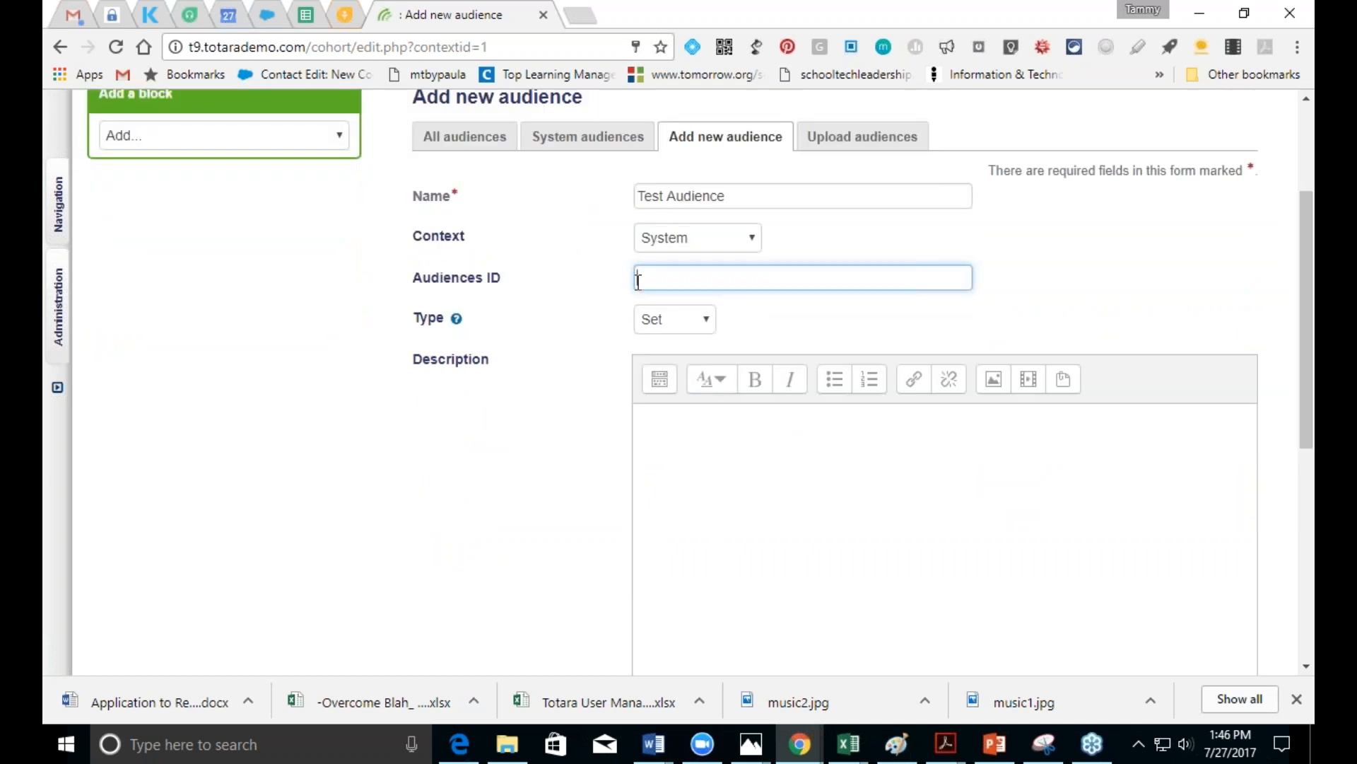
click(674, 319)
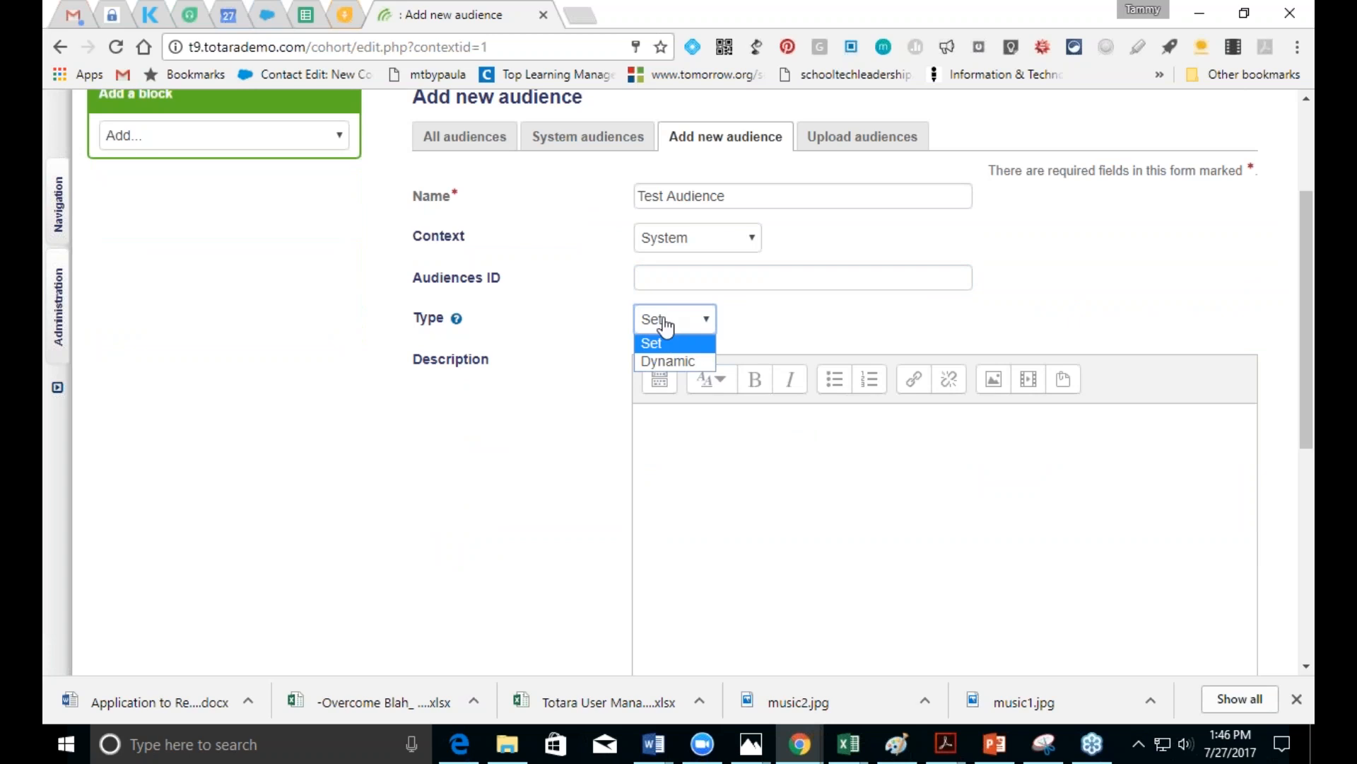
click(666, 325)
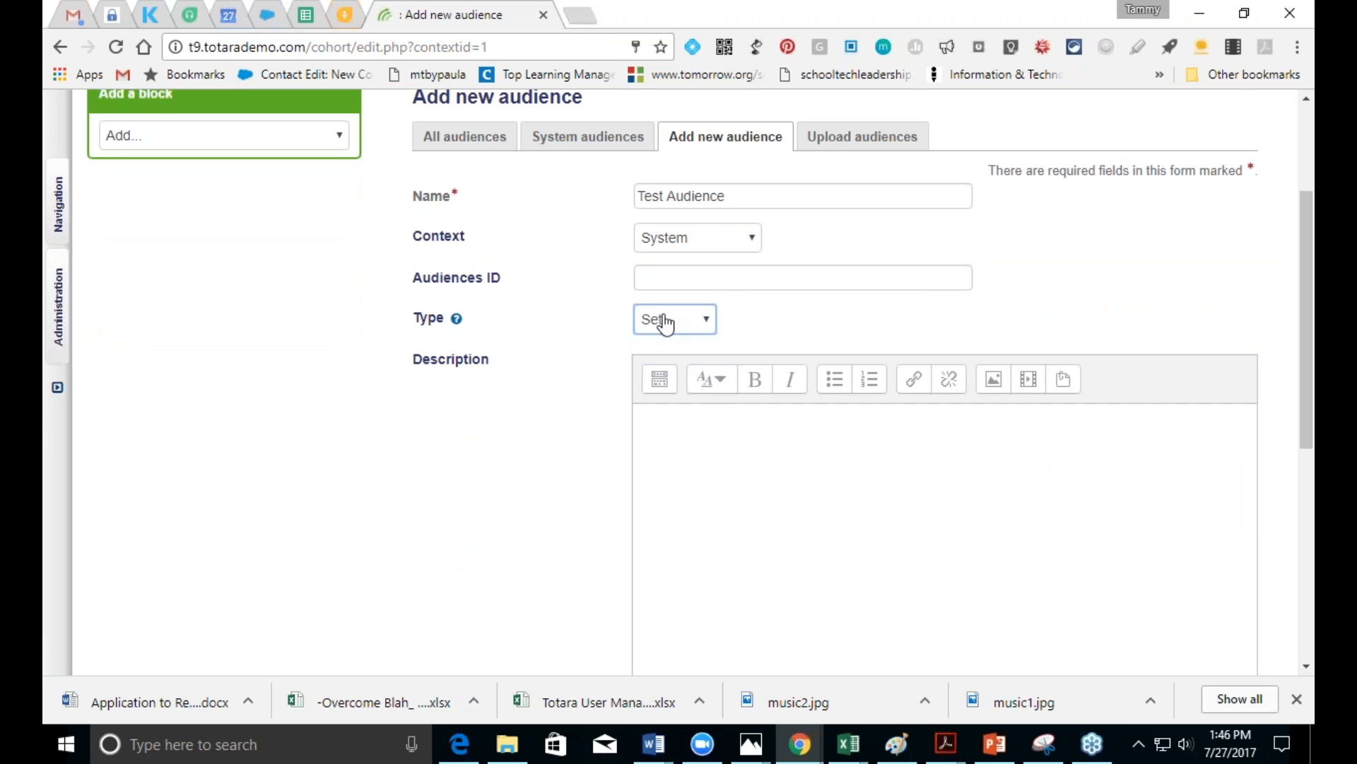
drag(1306, 325, 1306, 504)
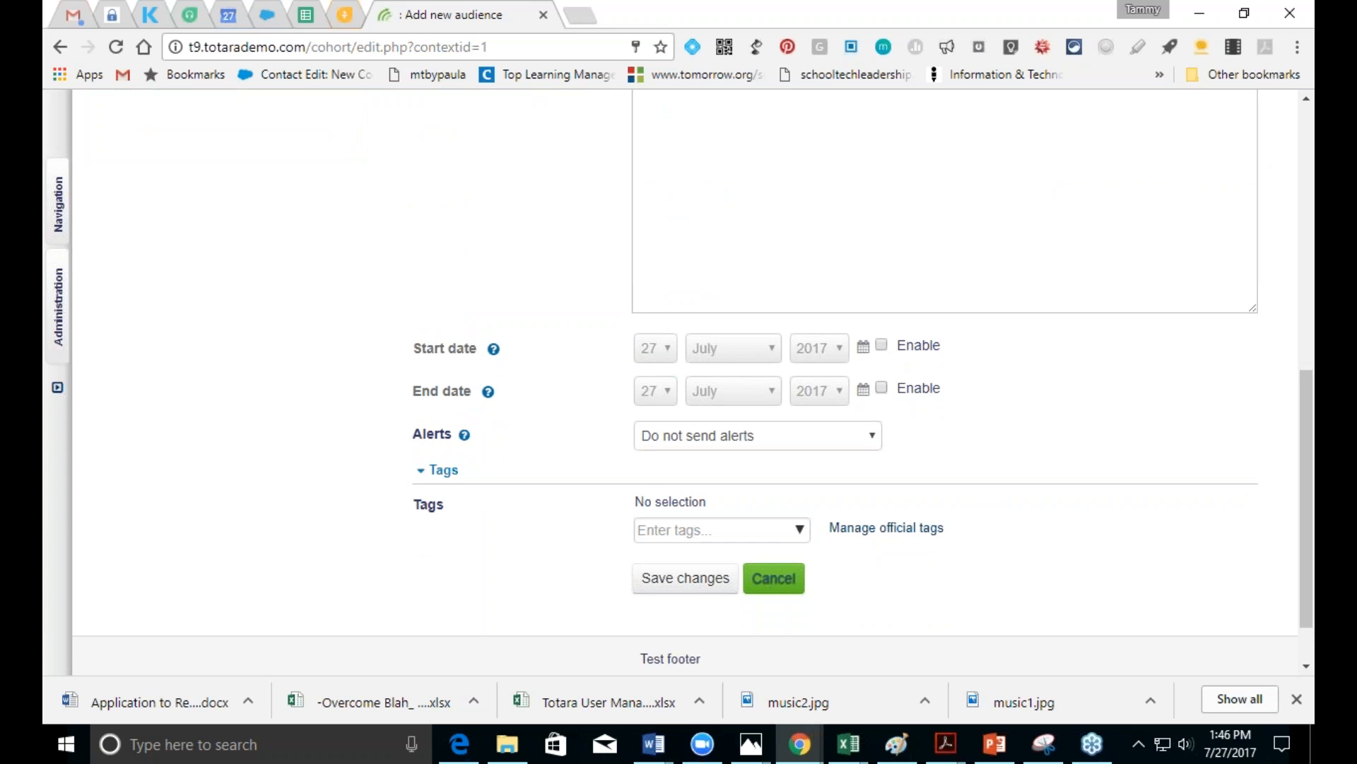
click(871, 435)
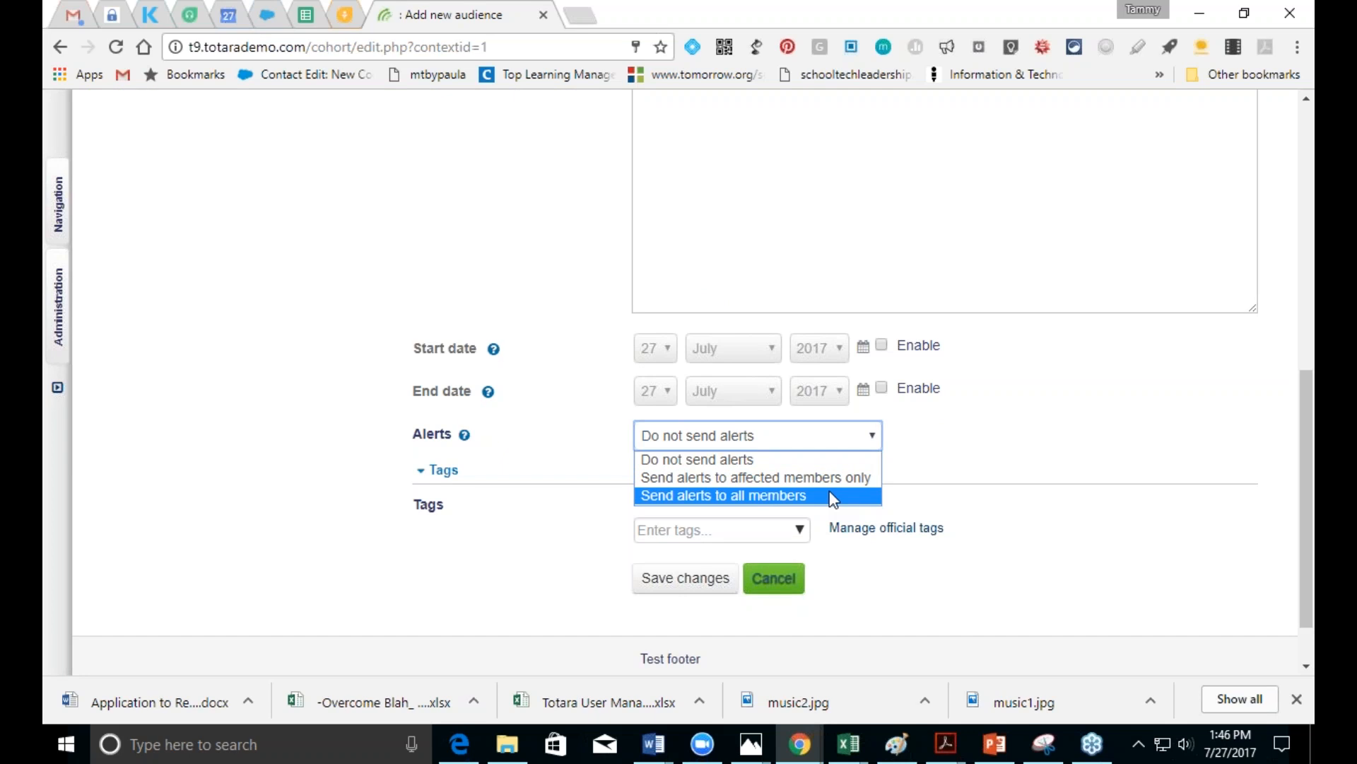
click(831, 478)
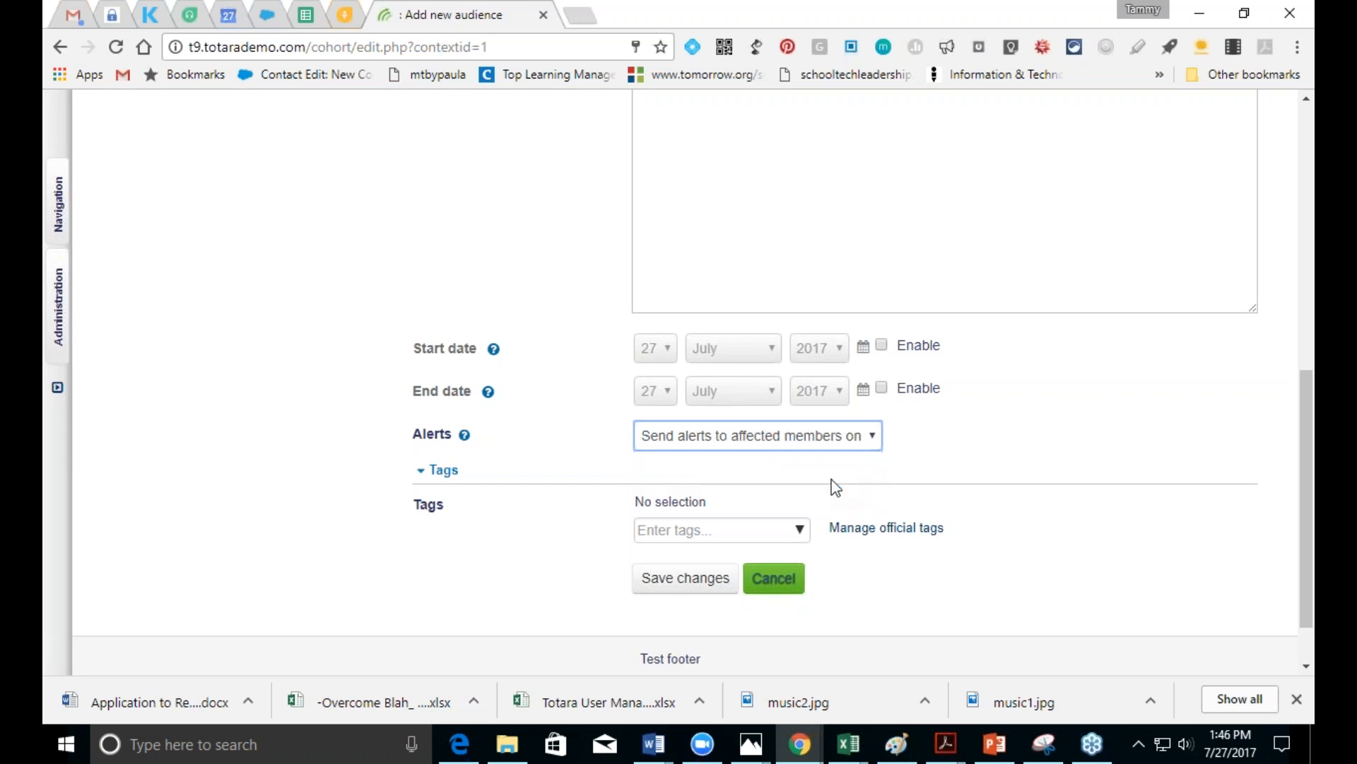
click(801, 531)
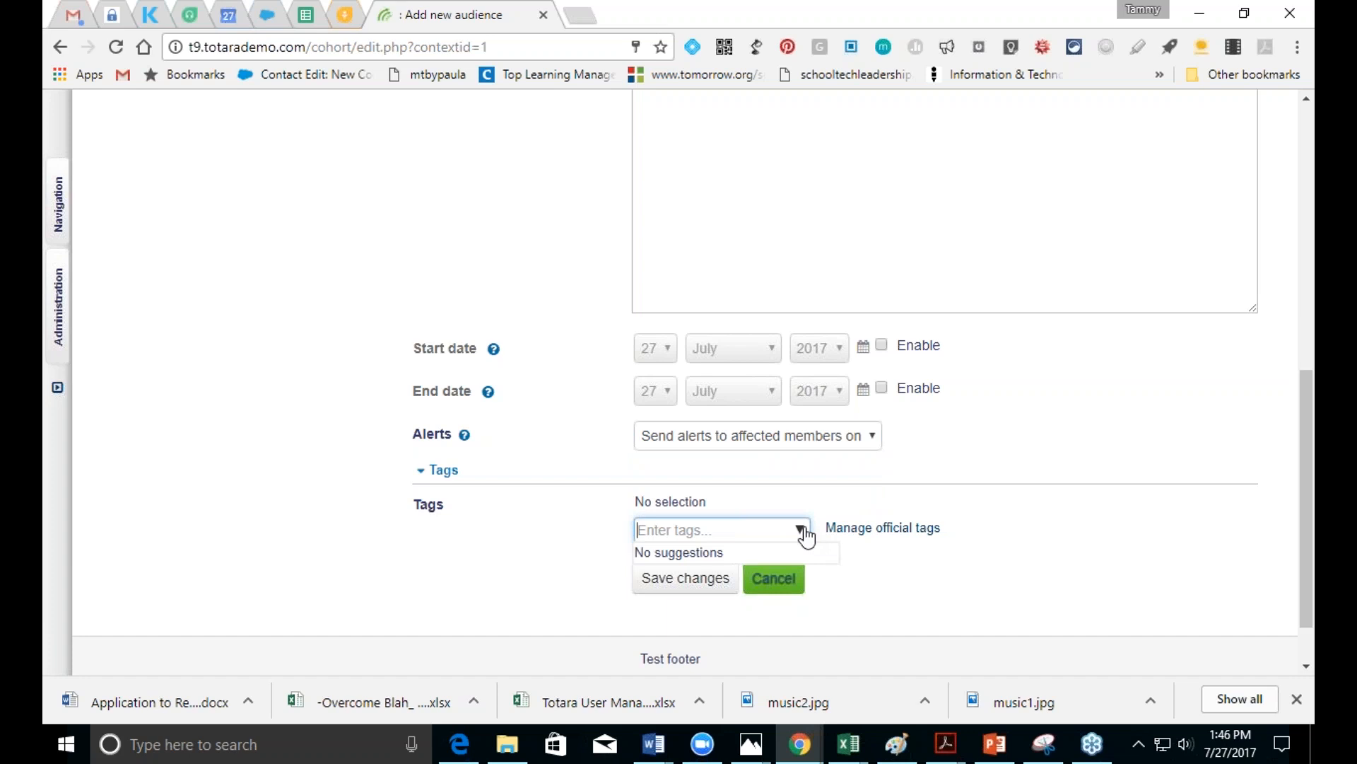
click(648, 584)
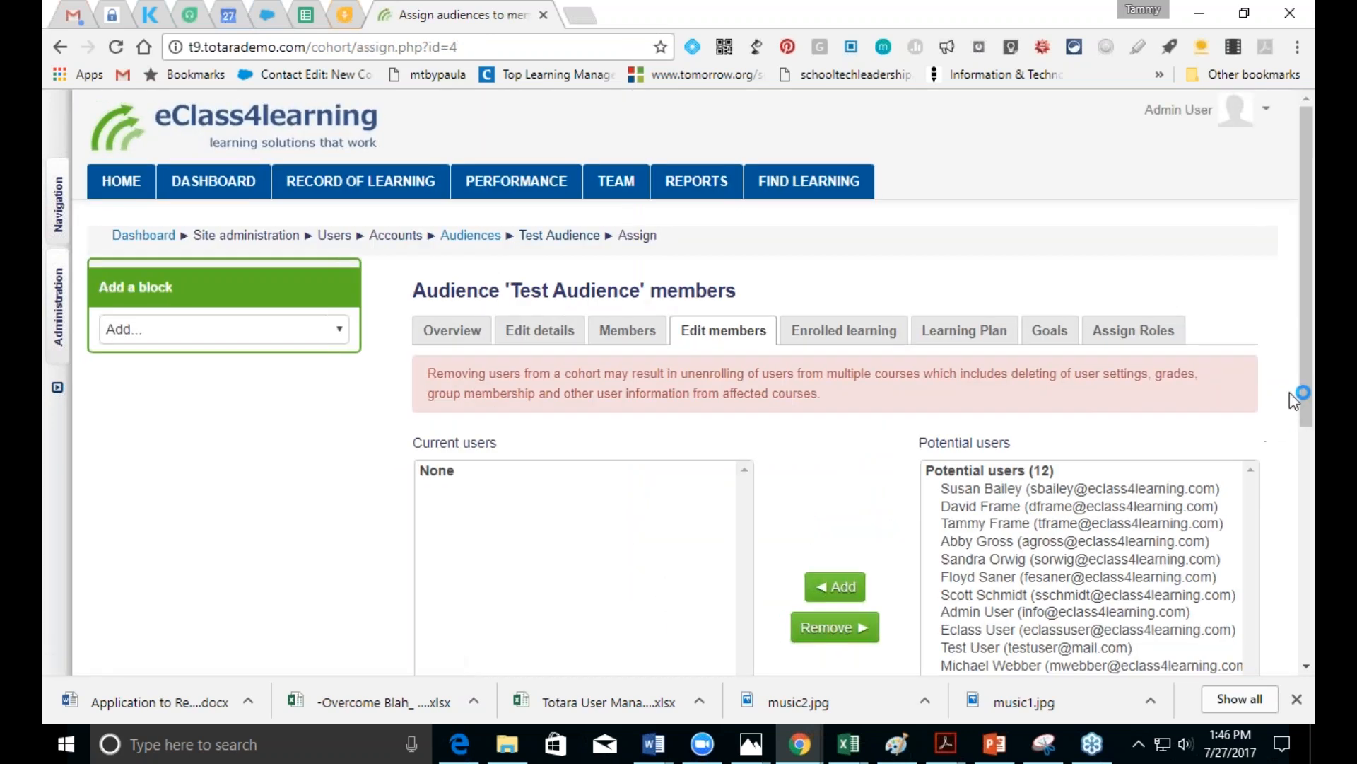
Step: Add eleven potential users to Test Audience in three batches, then return to the audiences list
click(1115, 490)
scroll(1115, 495, down, 2)
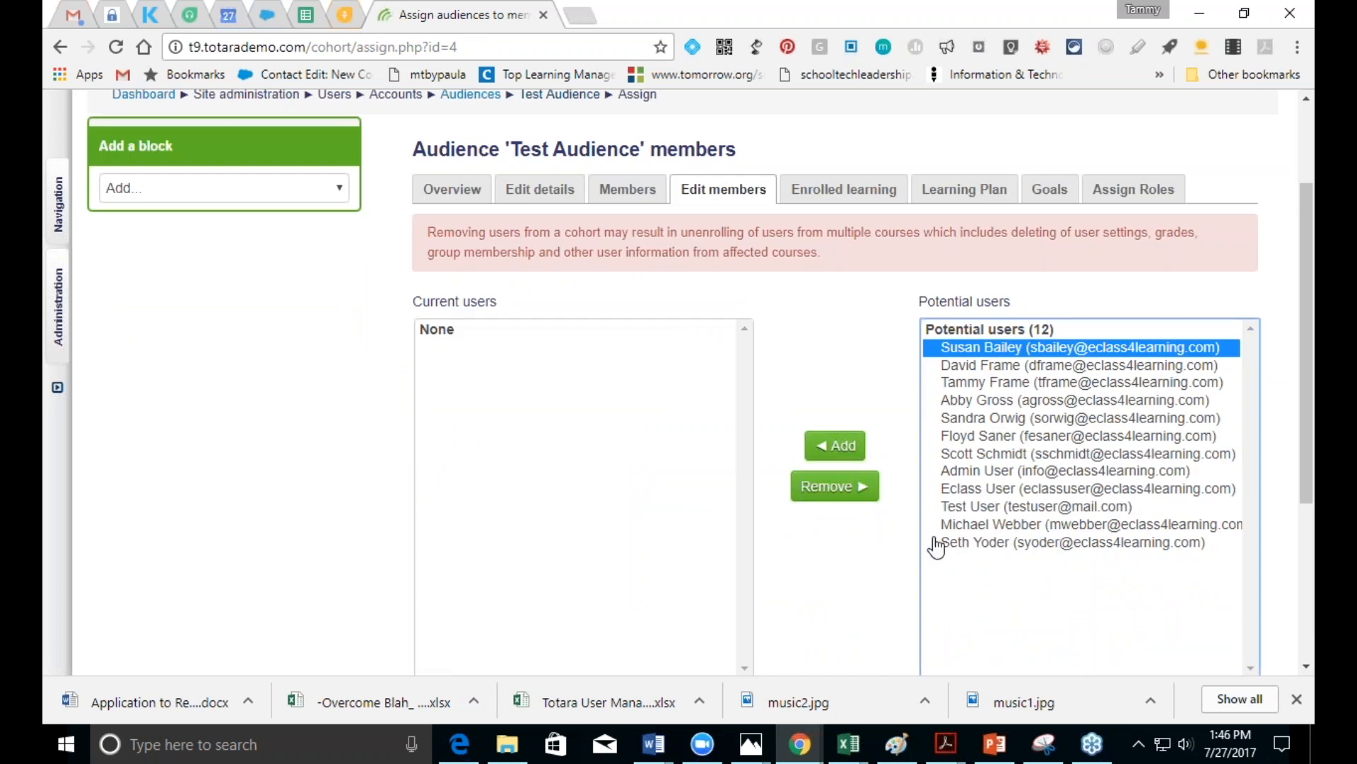
click(838, 446)
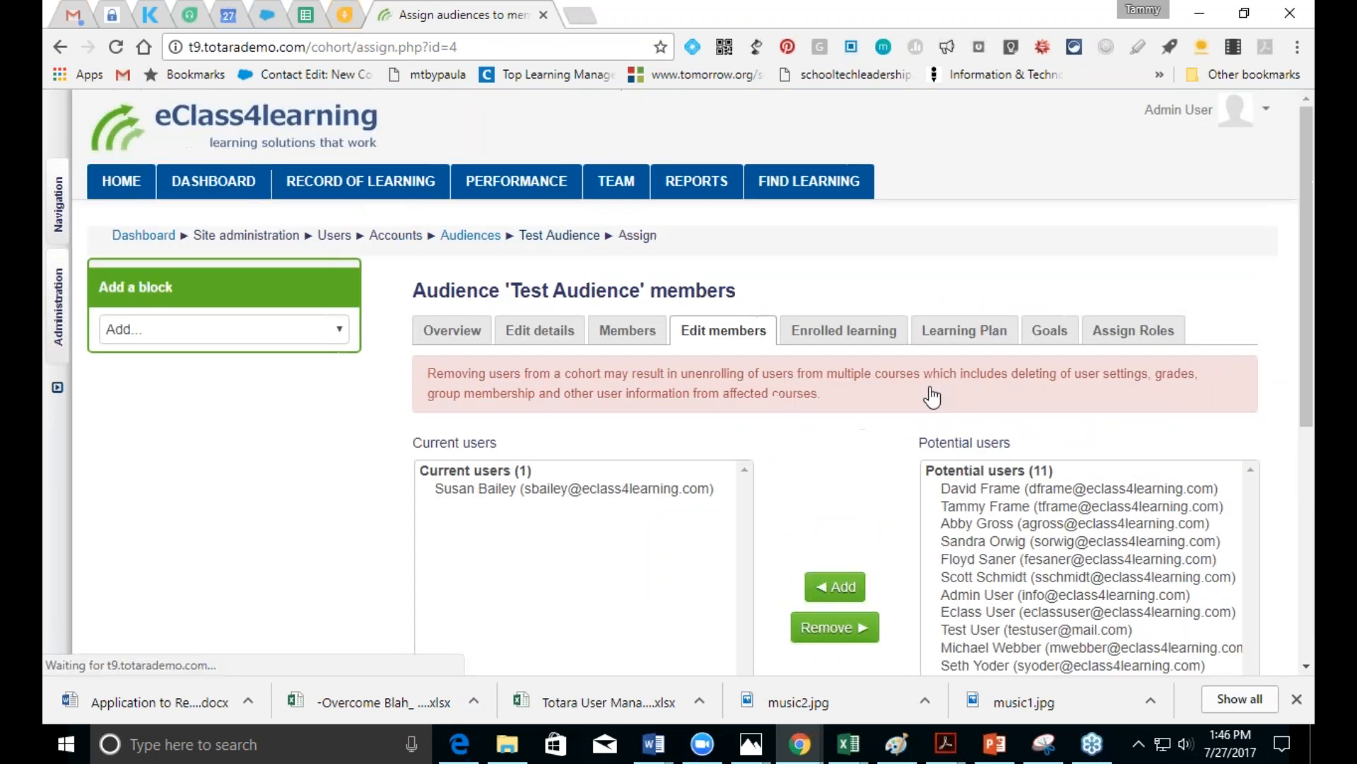
click(974, 490)
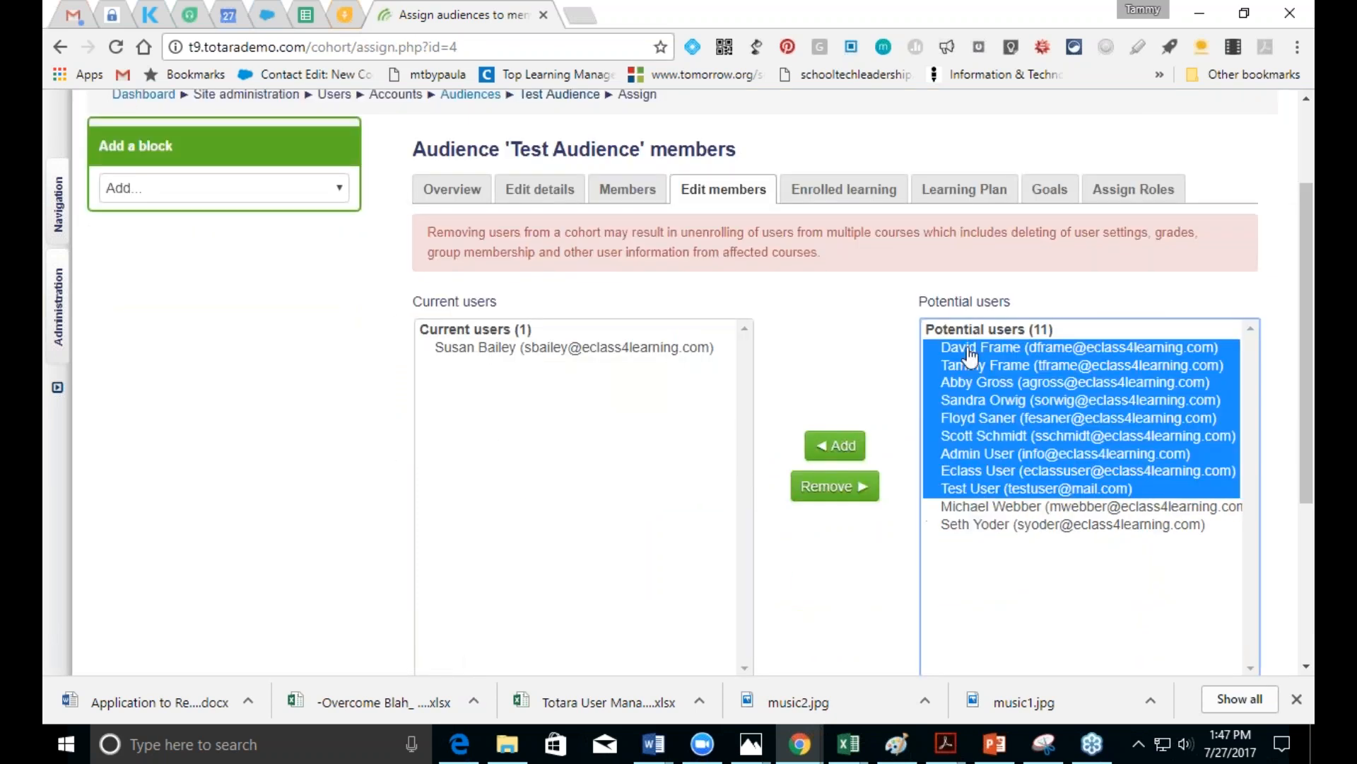
click(965, 350)
click(833, 449)
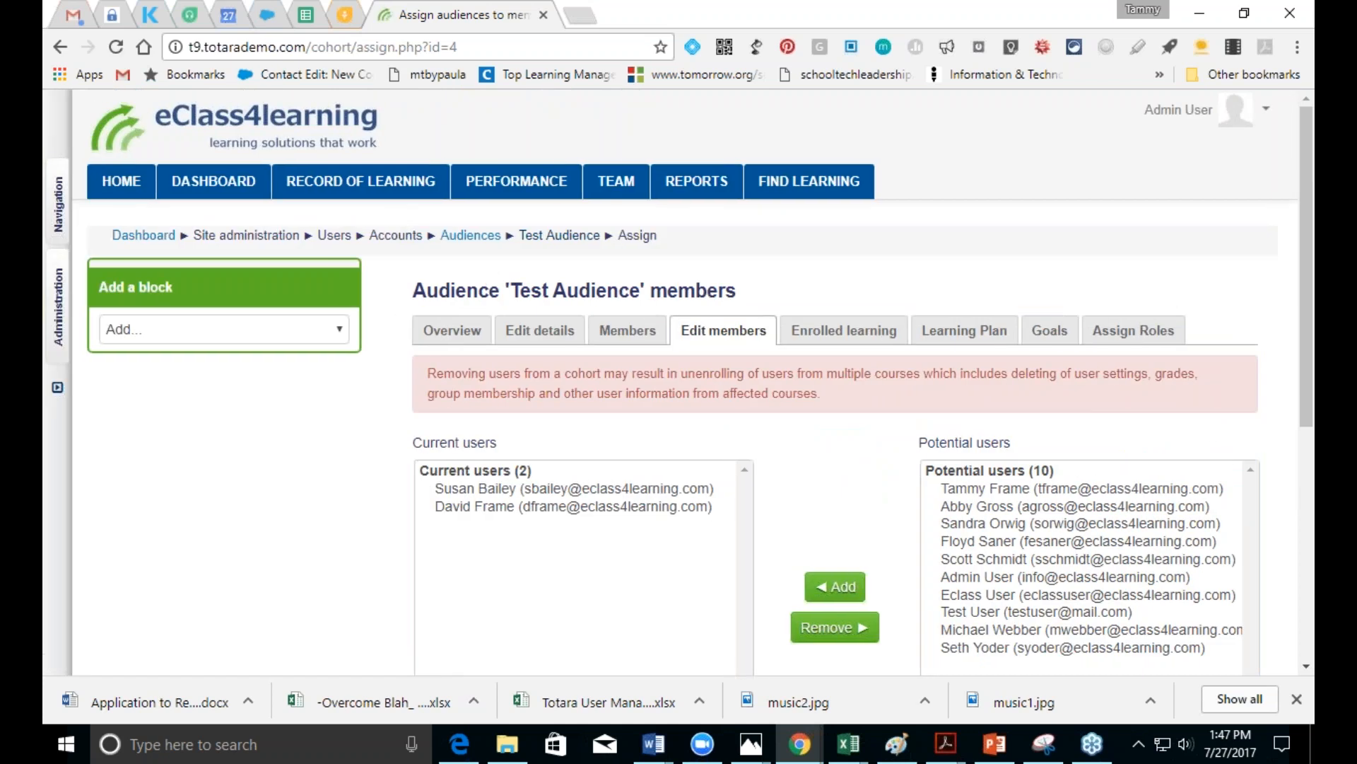
click(966, 508)
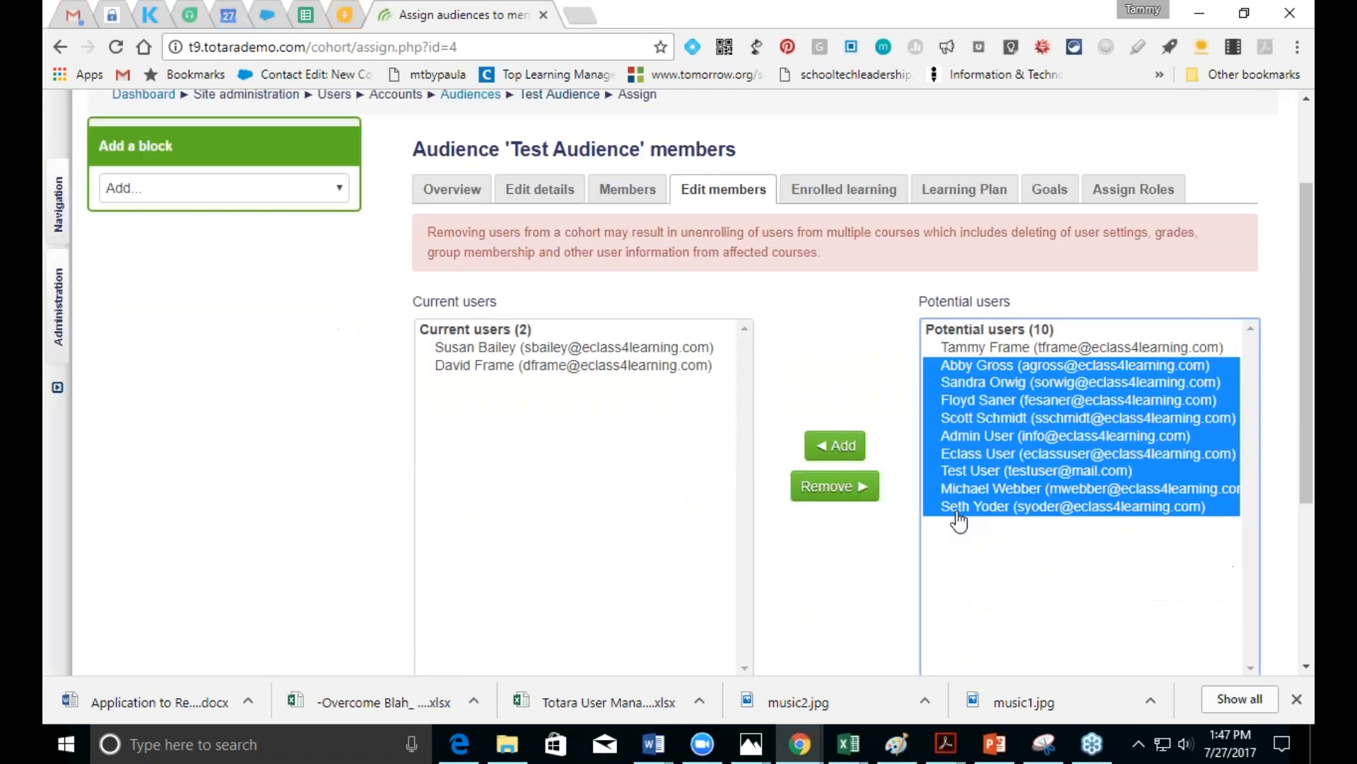
click(823, 448)
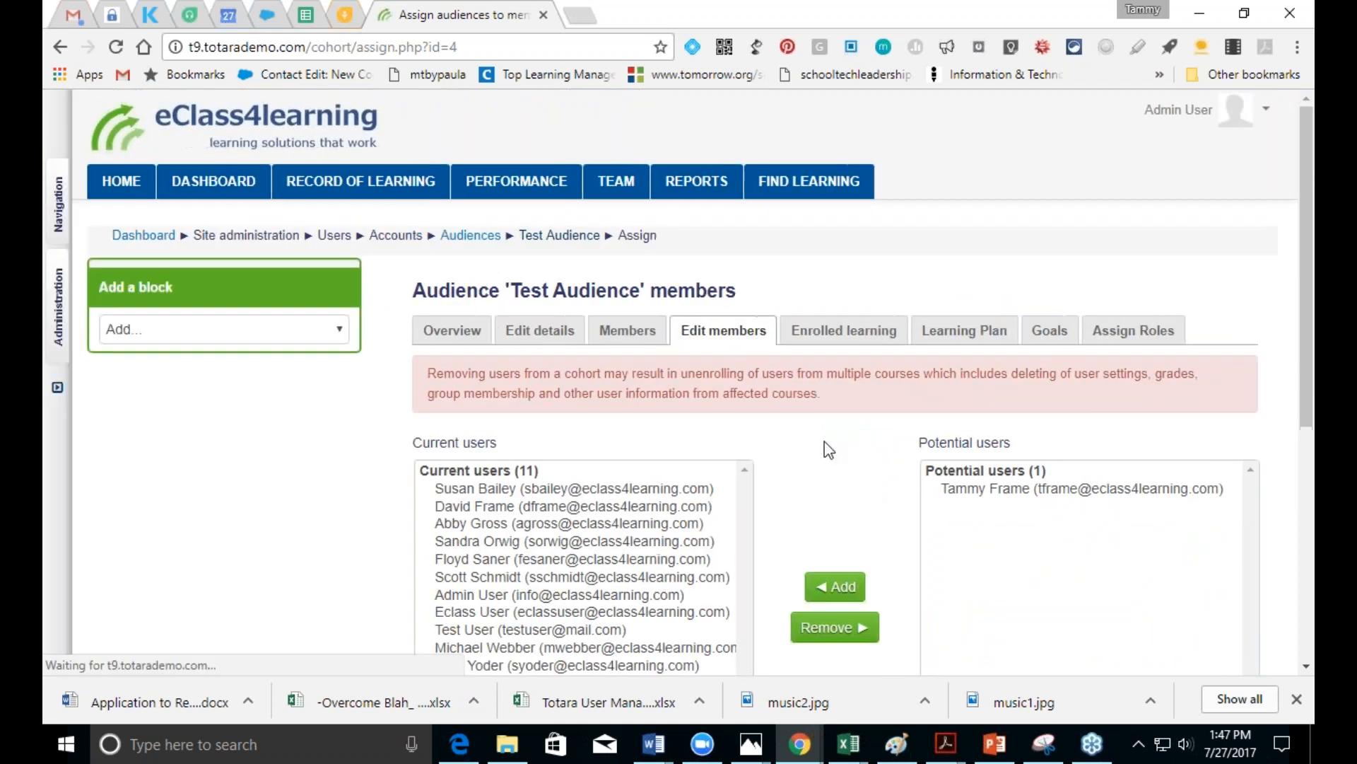
scroll(1309, 408, down, 6)
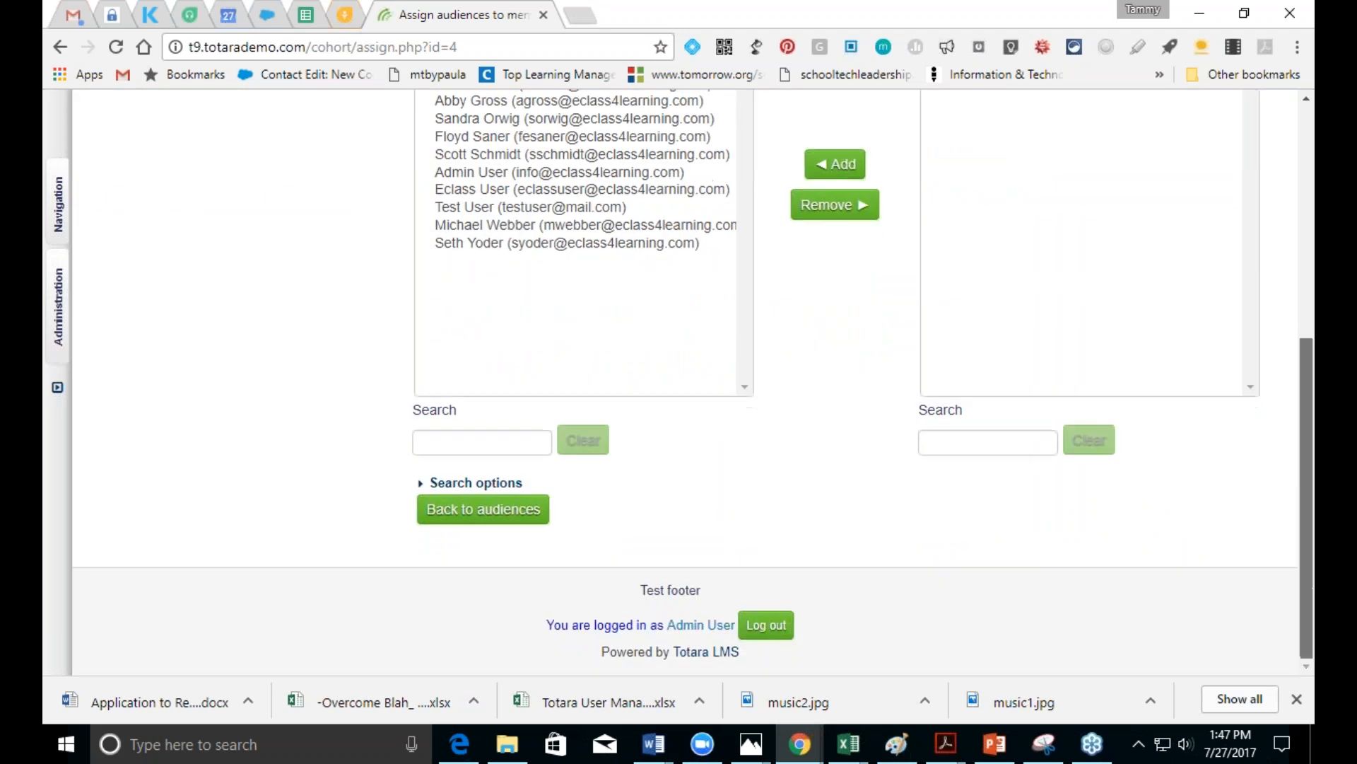
click(532, 517)
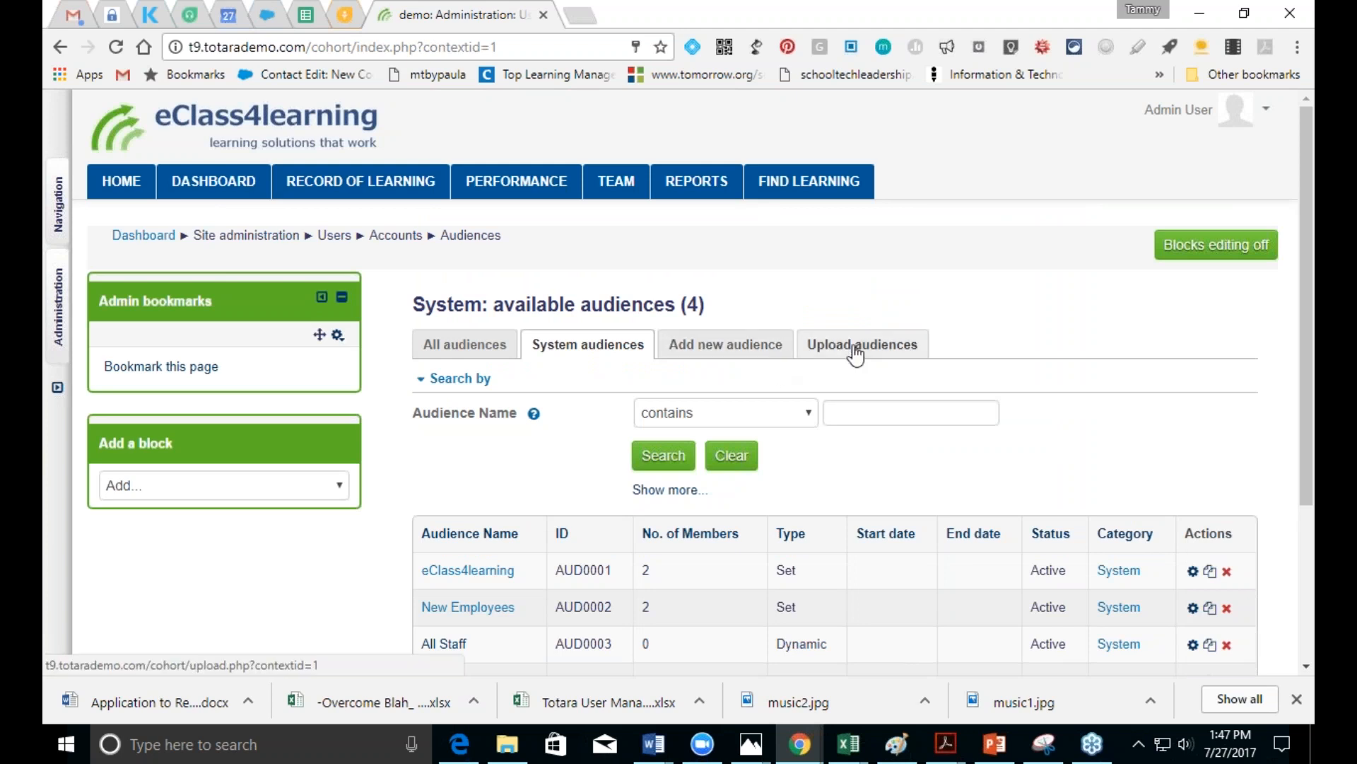
Step: Create and save an audience named 'dynamic audience' with type set to Dynamic
click(725, 346)
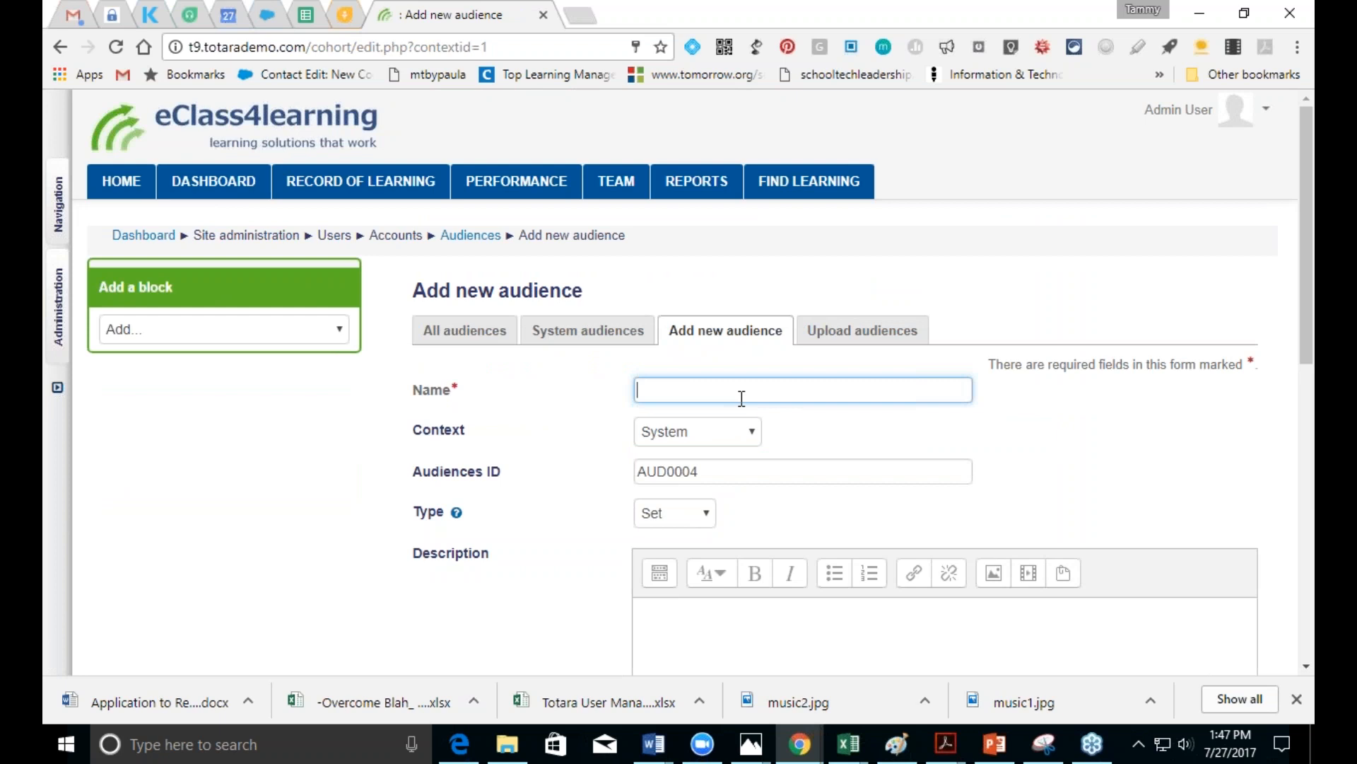
text(dynamic audience)
scroll(1305, 354, down, 2)
click(684, 371)
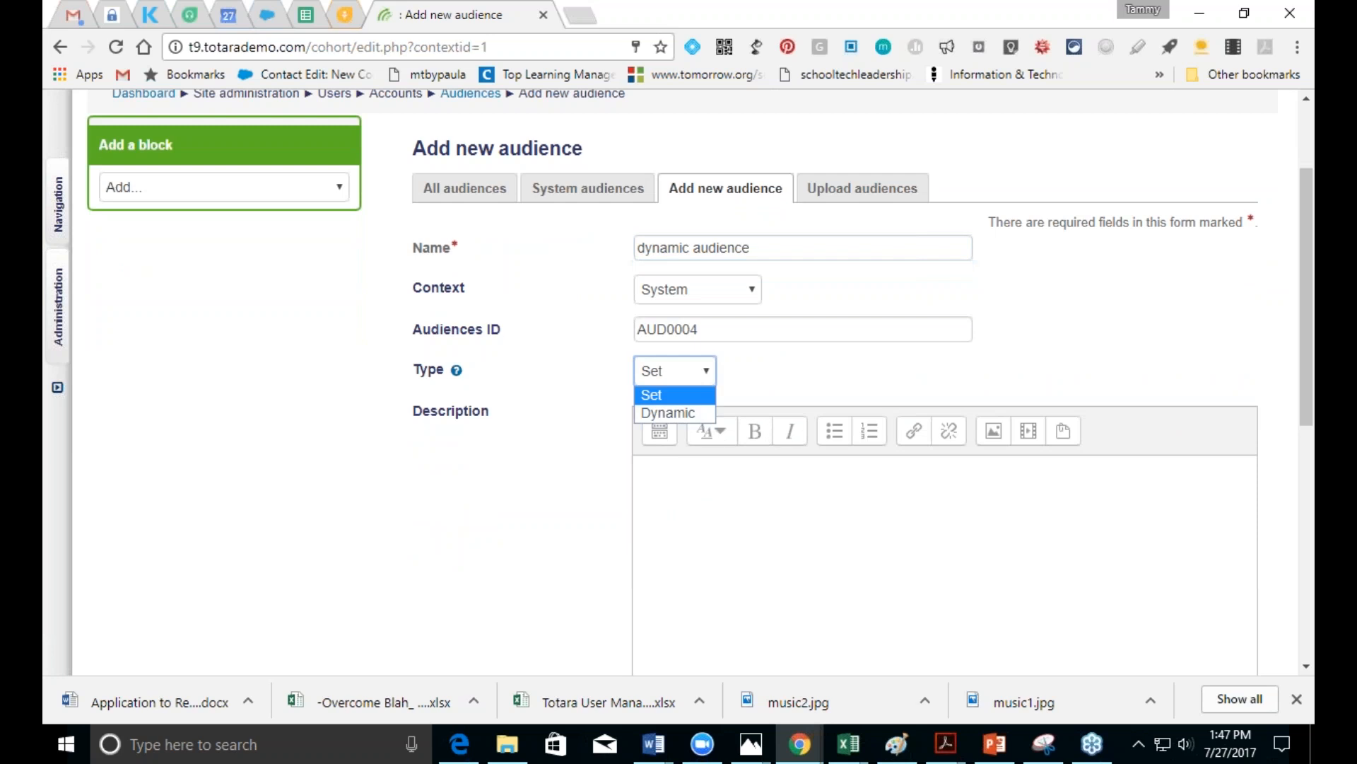
click(683, 415)
drag(1295, 396, 1297, 626)
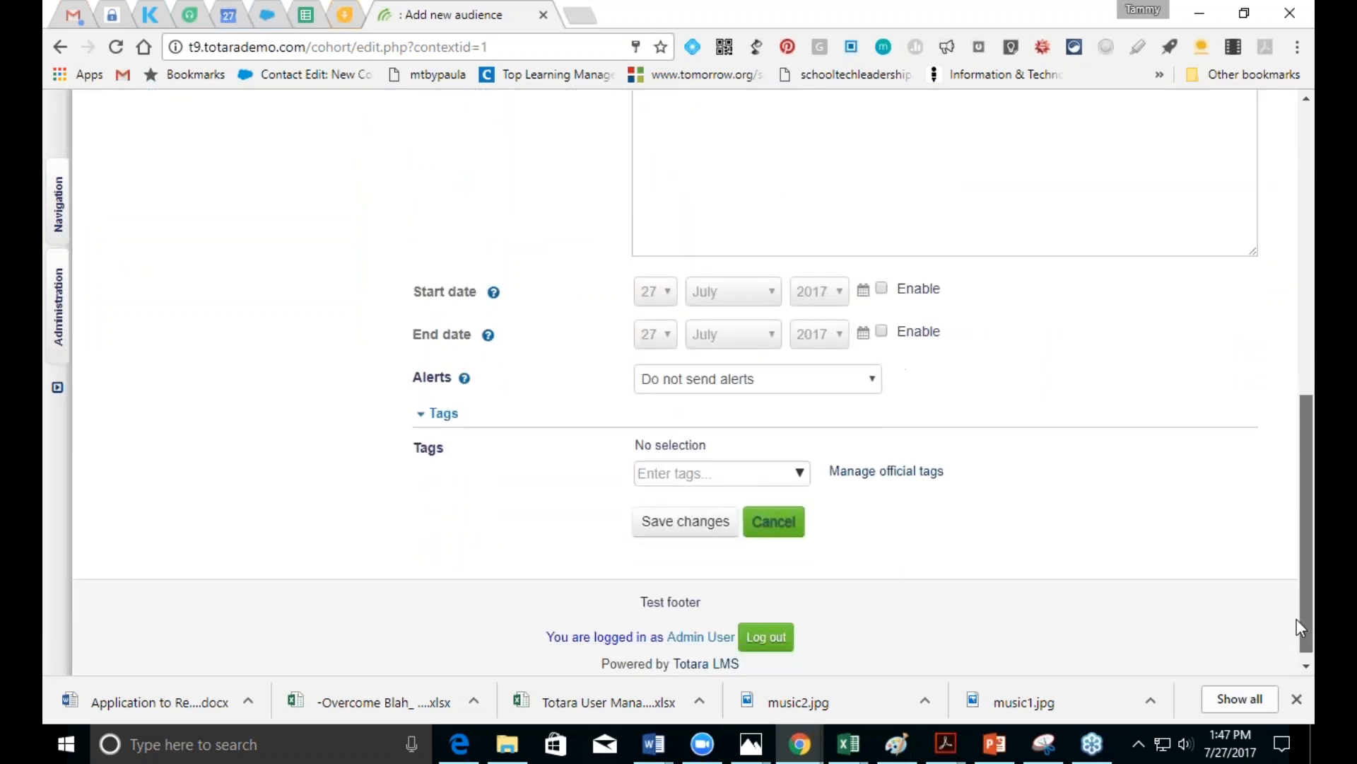
click(654, 530)
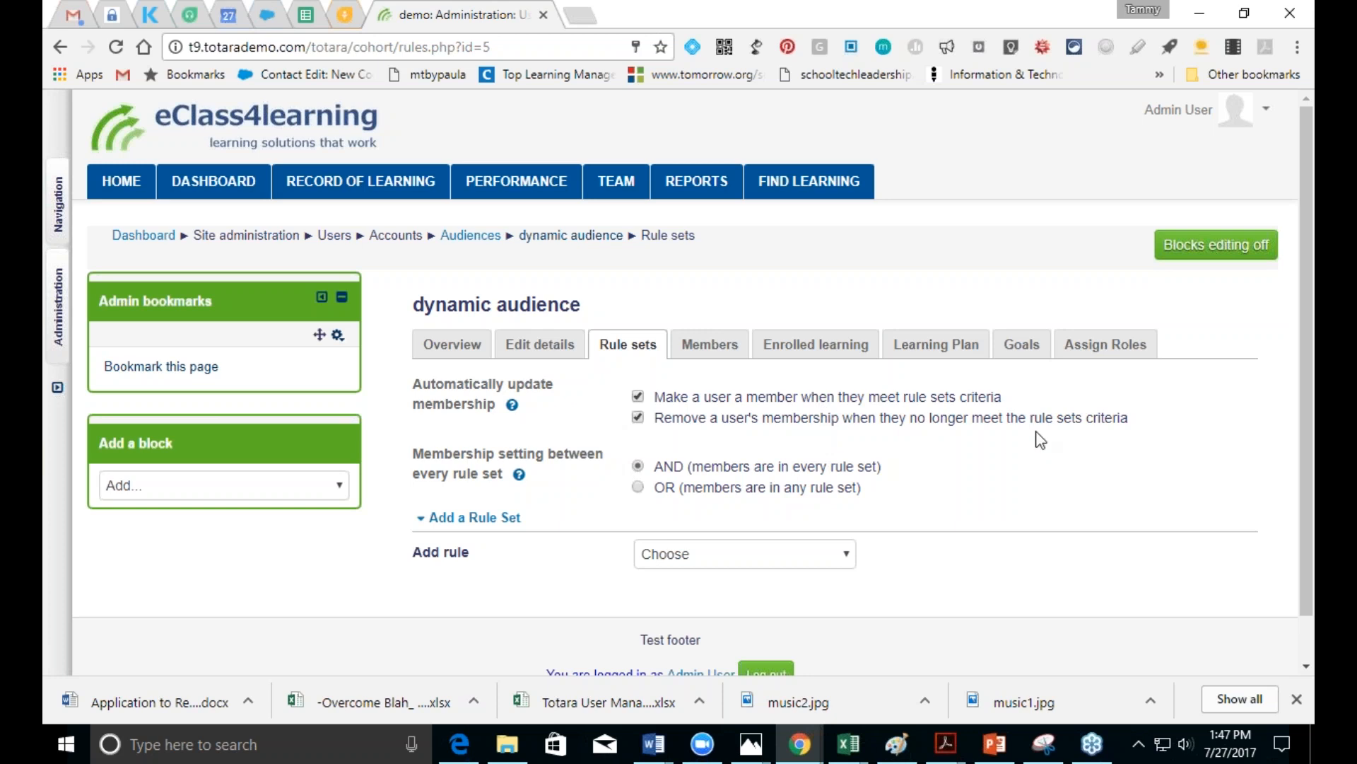
Step: Add a Position Names rule requiring the position name to contain 'department'
click(845, 559)
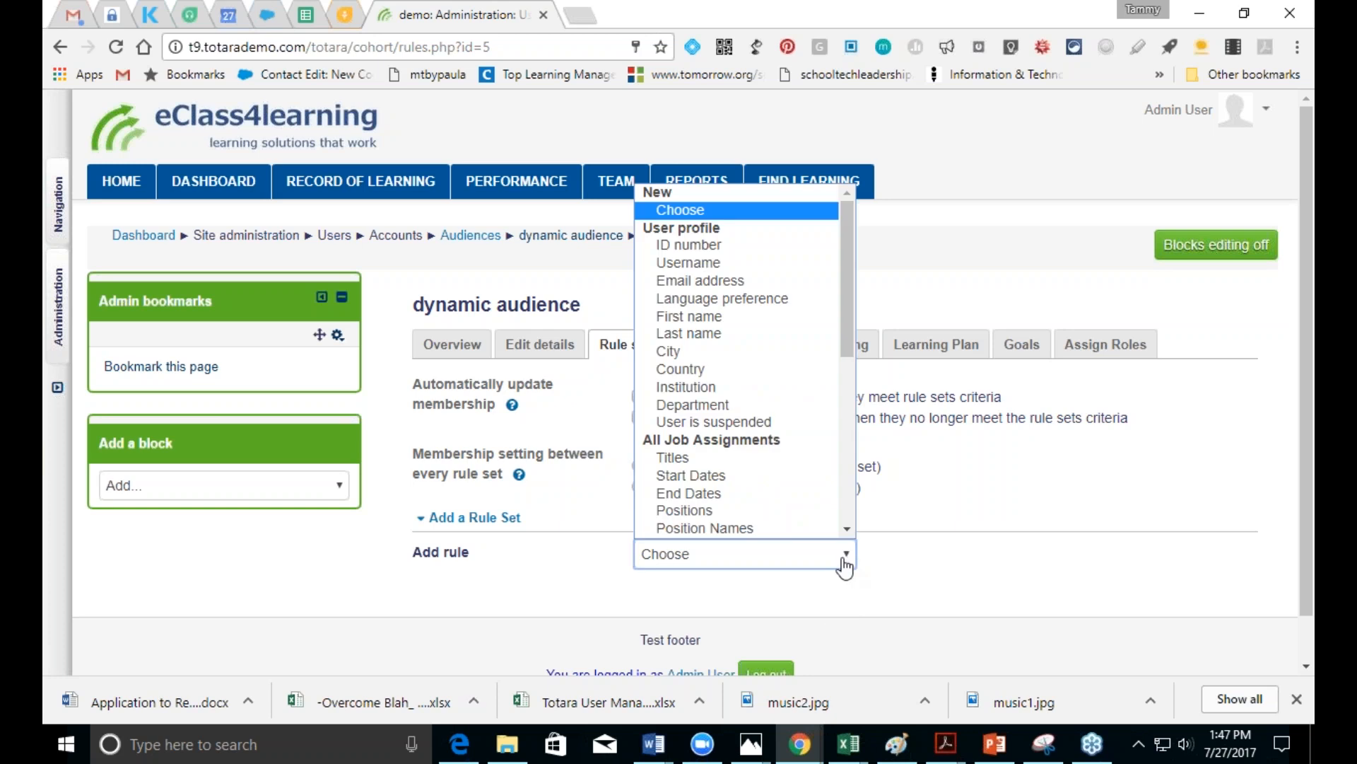
scroll(852, 375, down, 3)
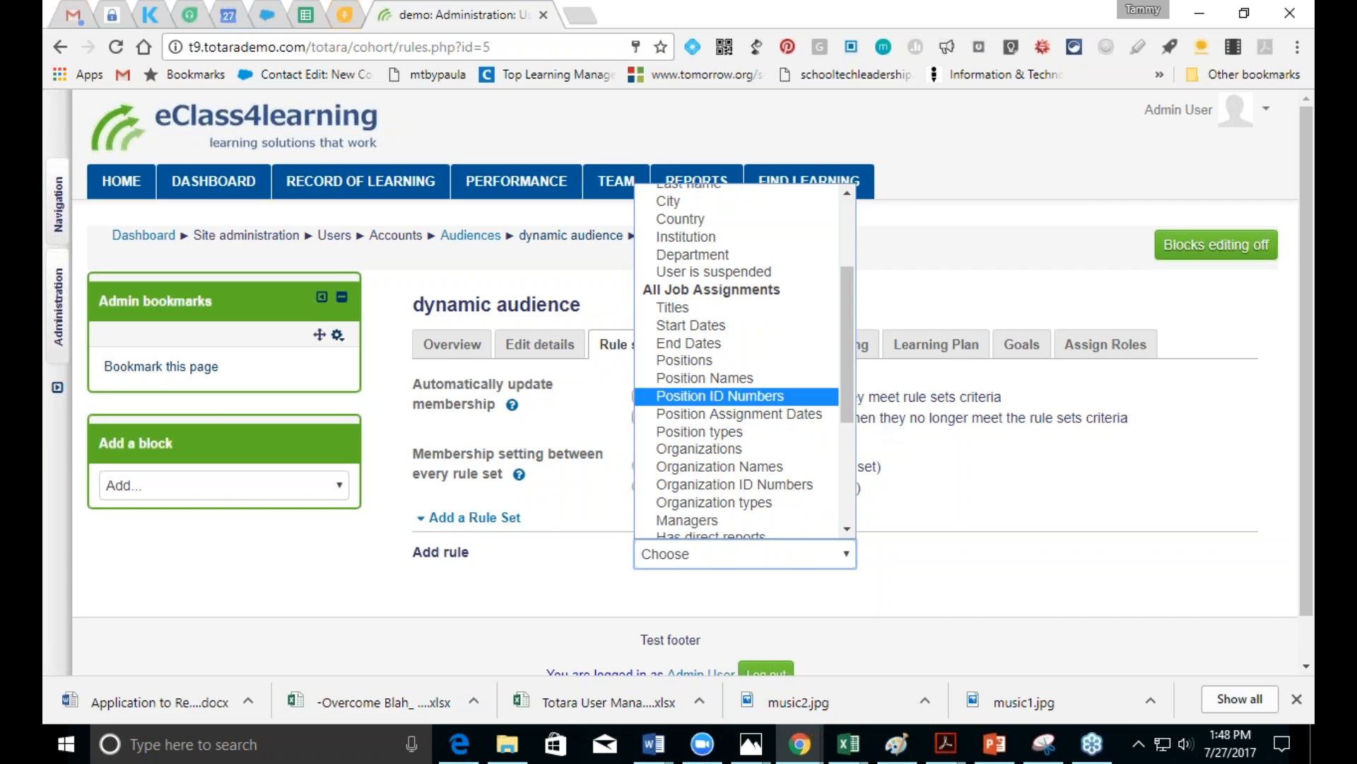
click(736, 377)
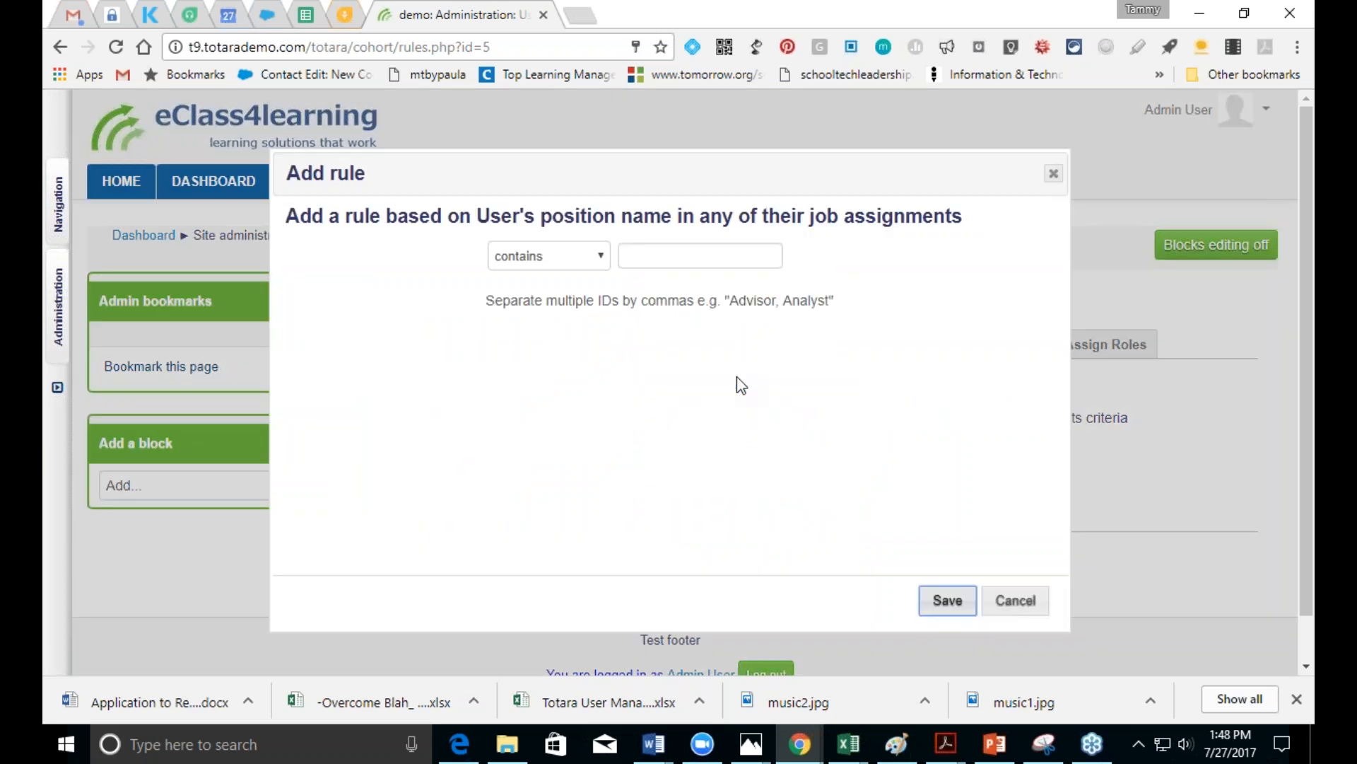
click(659, 253)
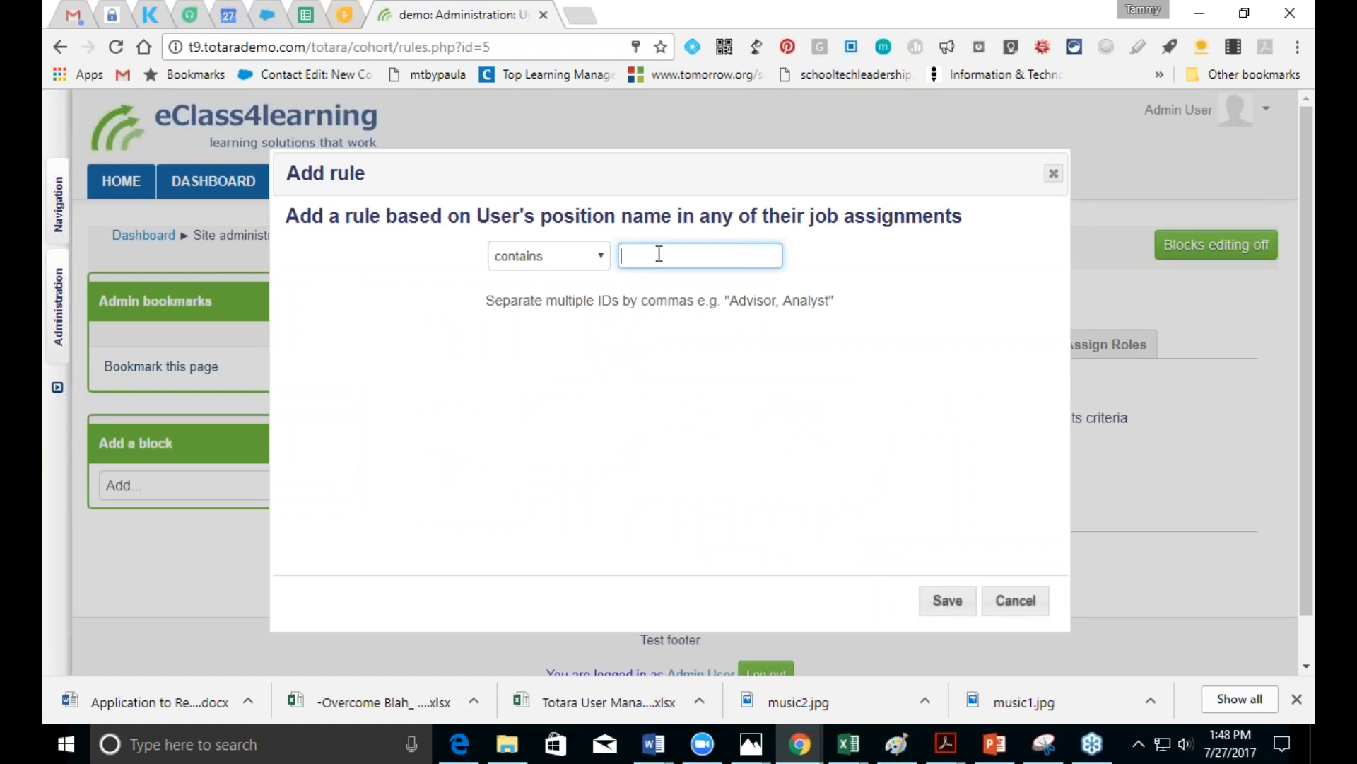
text(department)
click(950, 604)
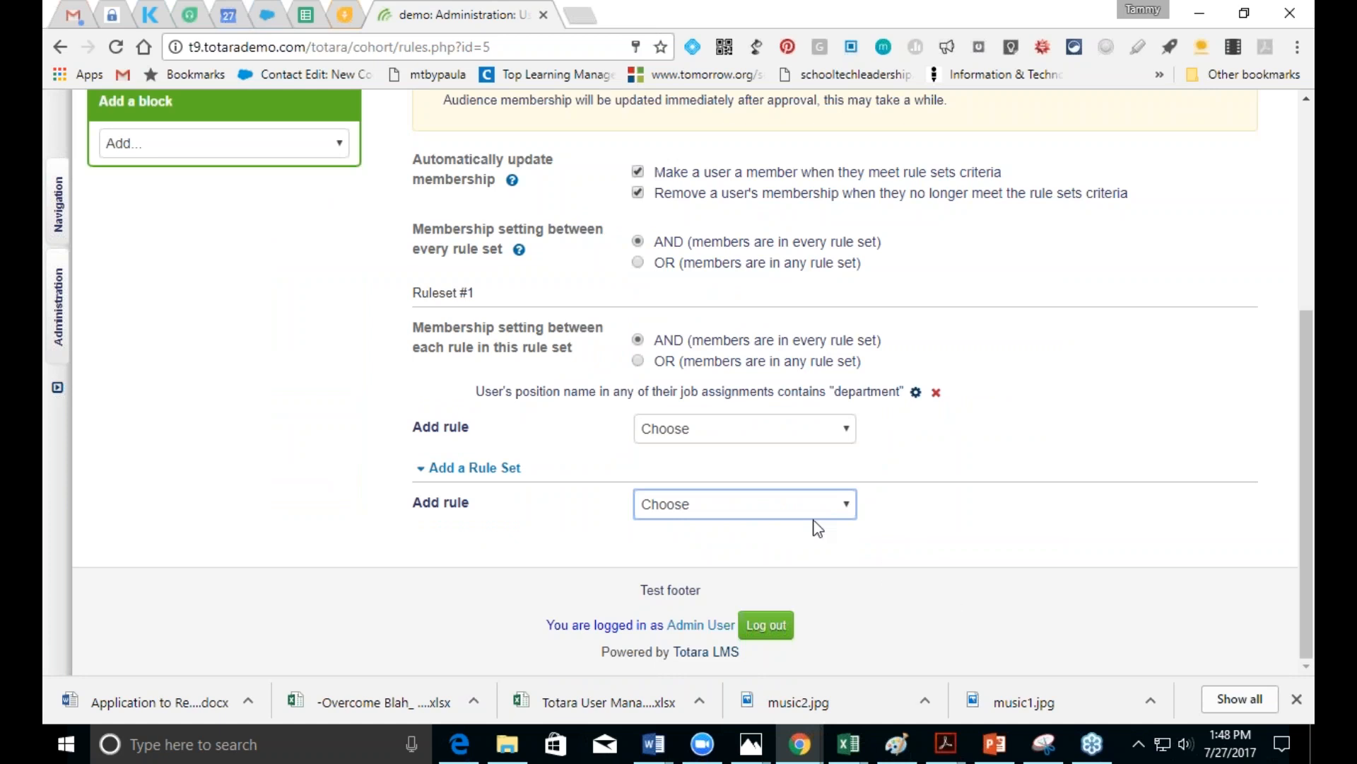
Step: Browse the rule types for a second rule set, then close the list without adding one
click(845, 514)
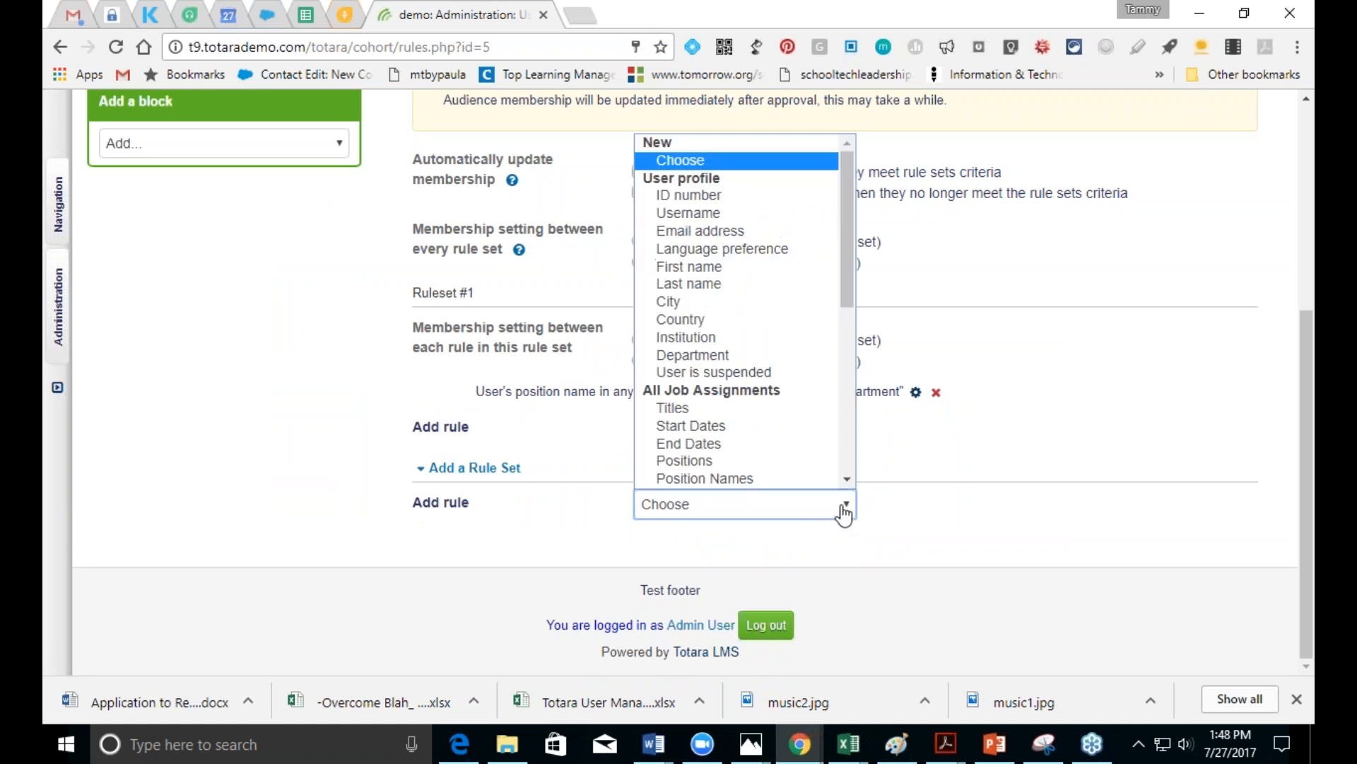
click(844, 514)
click(844, 514)
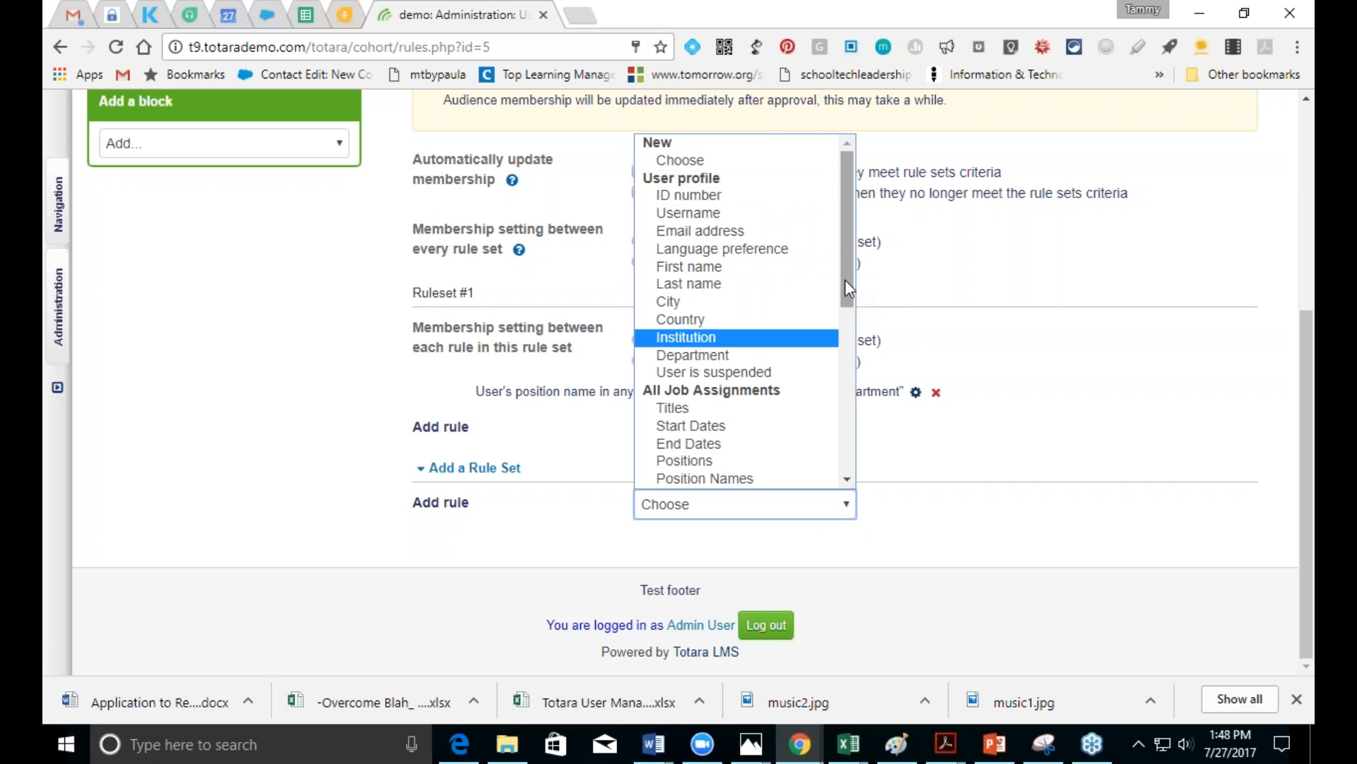
drag(844, 282, 857, 413)
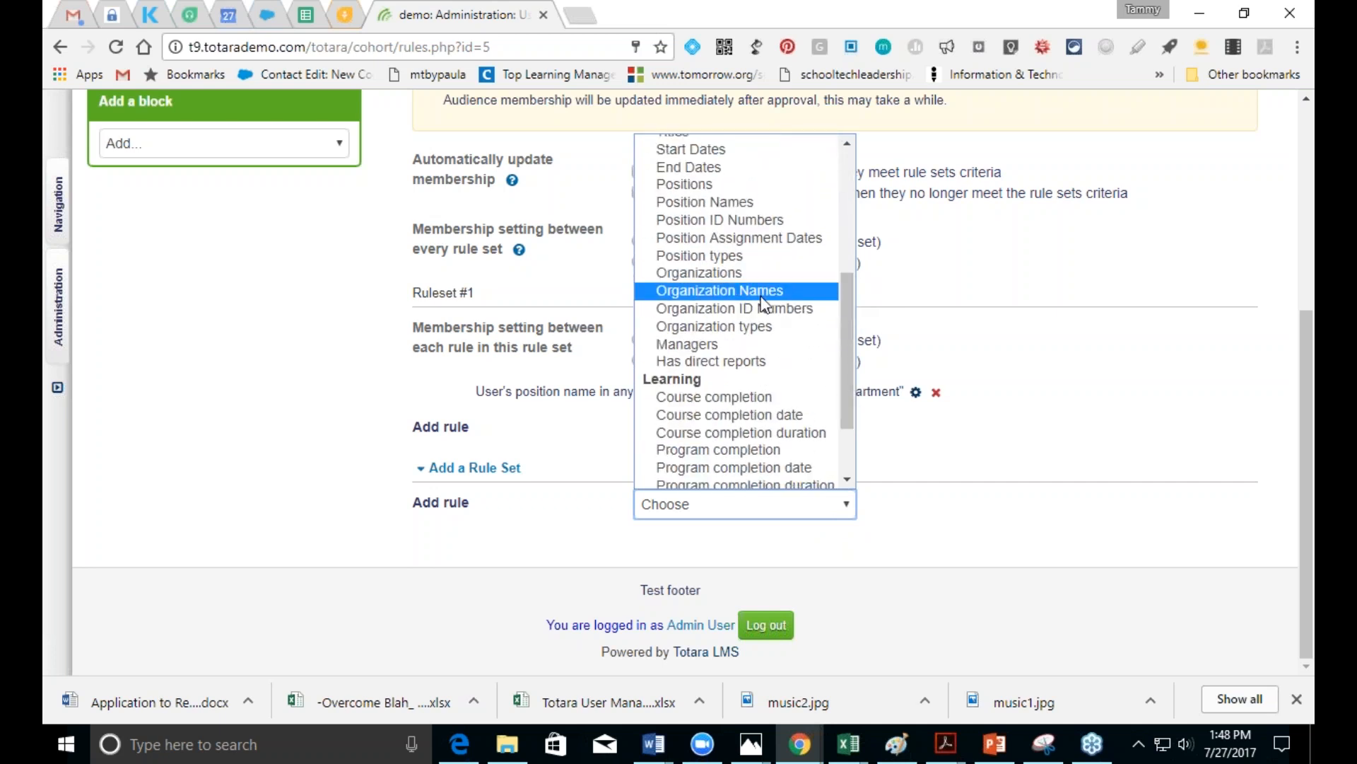
drag(838, 353, 859, 227)
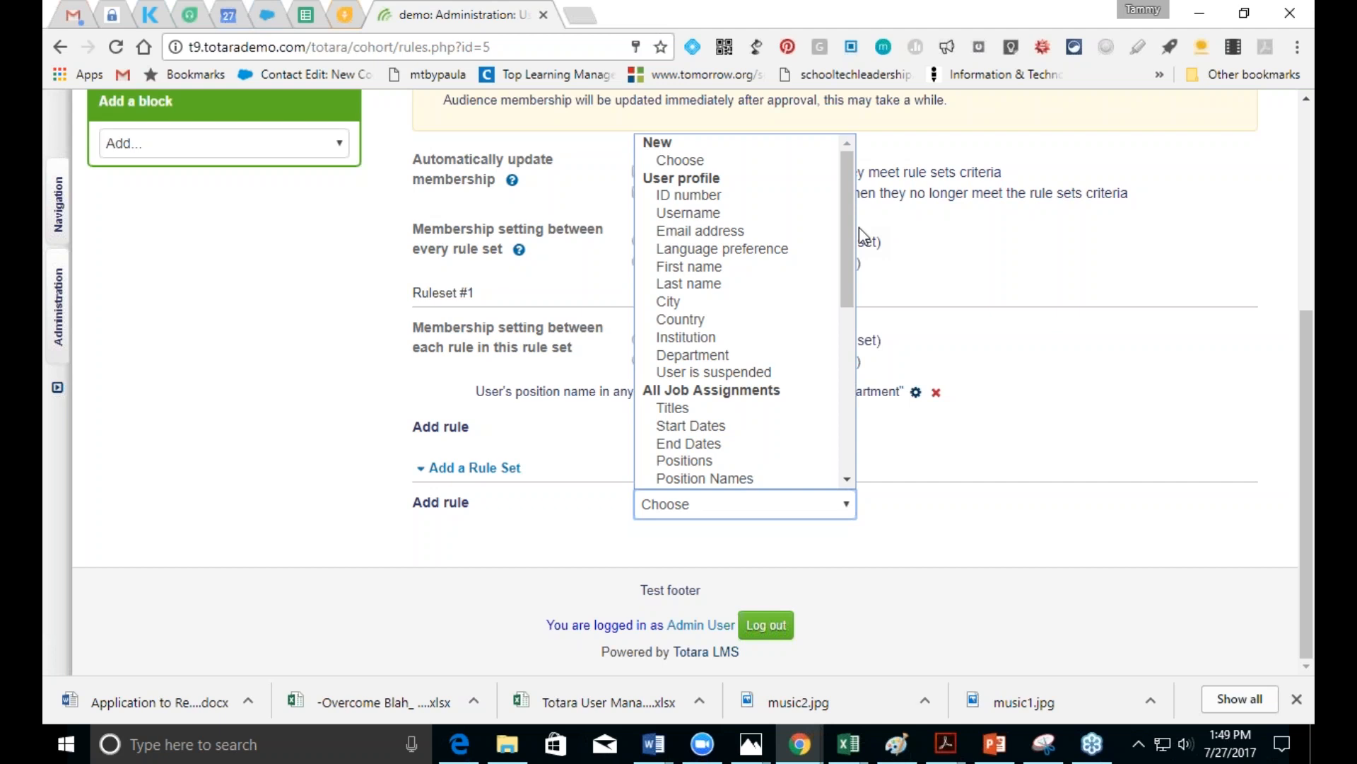
click(1305, 506)
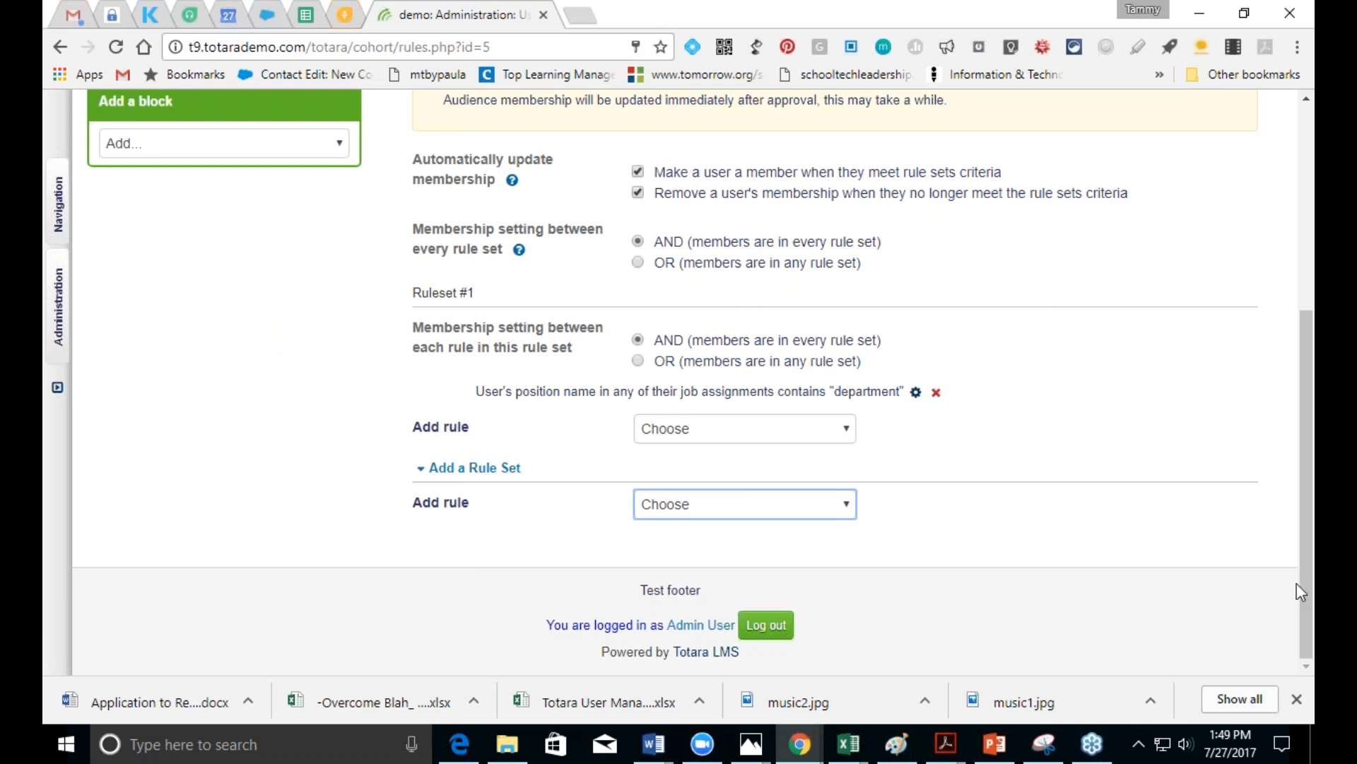
drag(1305, 578, 1305, 375)
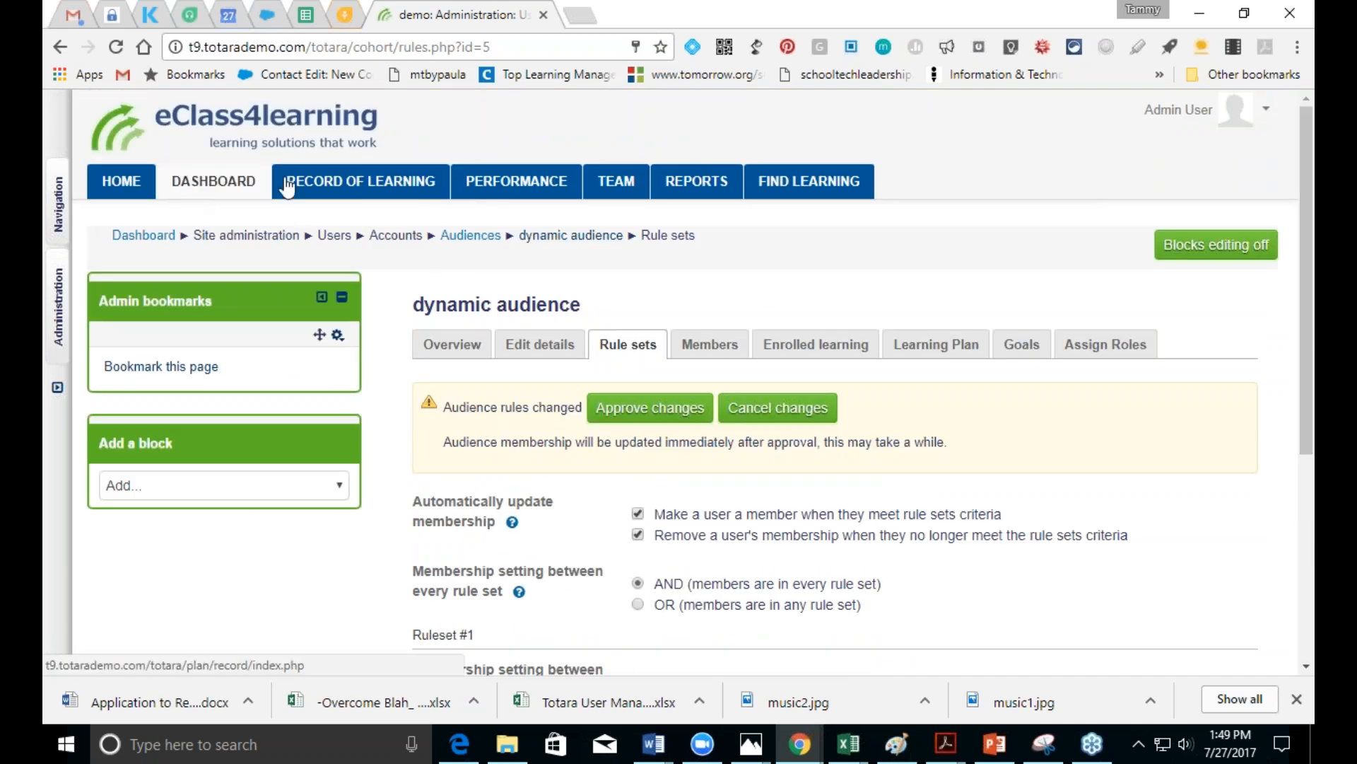
Step: Leave the rule sets page for the Record of Learning, discarding the unsaved rule changes
click(237, 181)
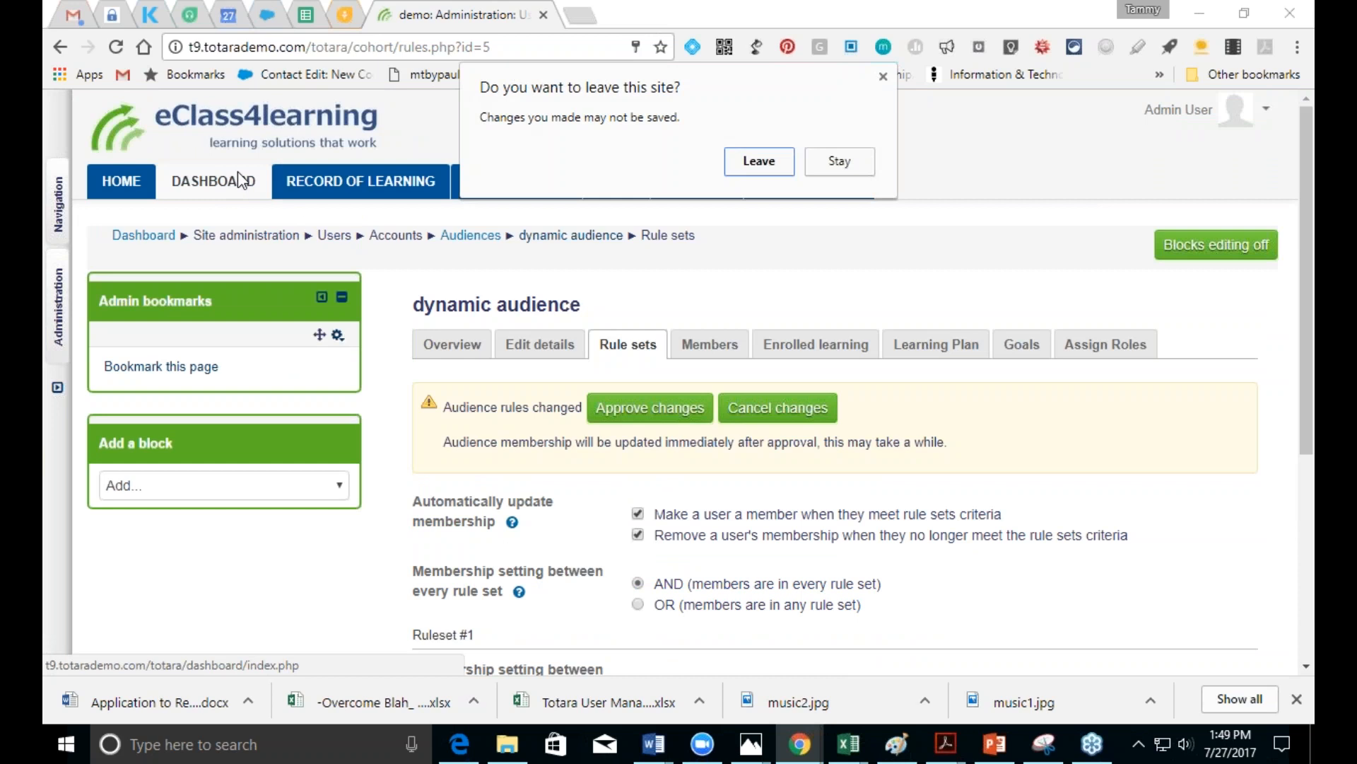
click(839, 161)
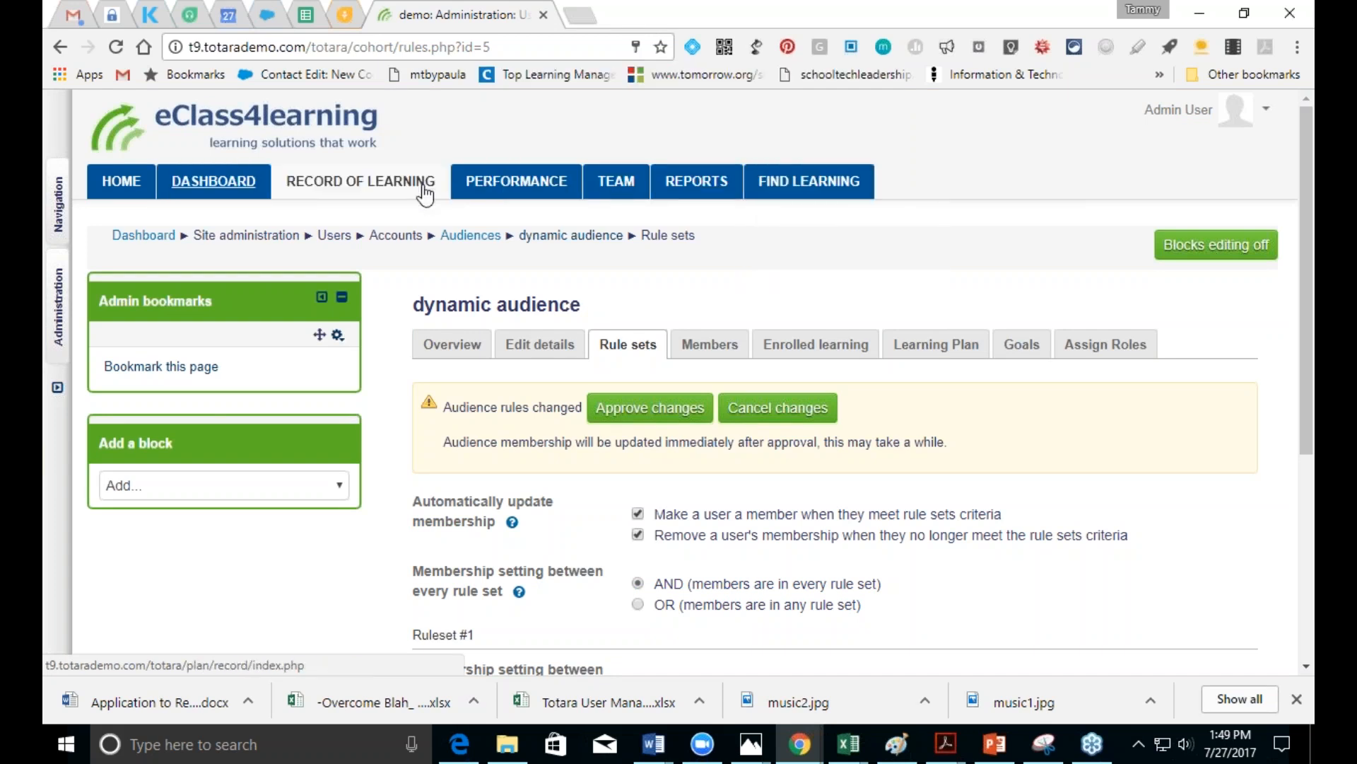
click(402, 185)
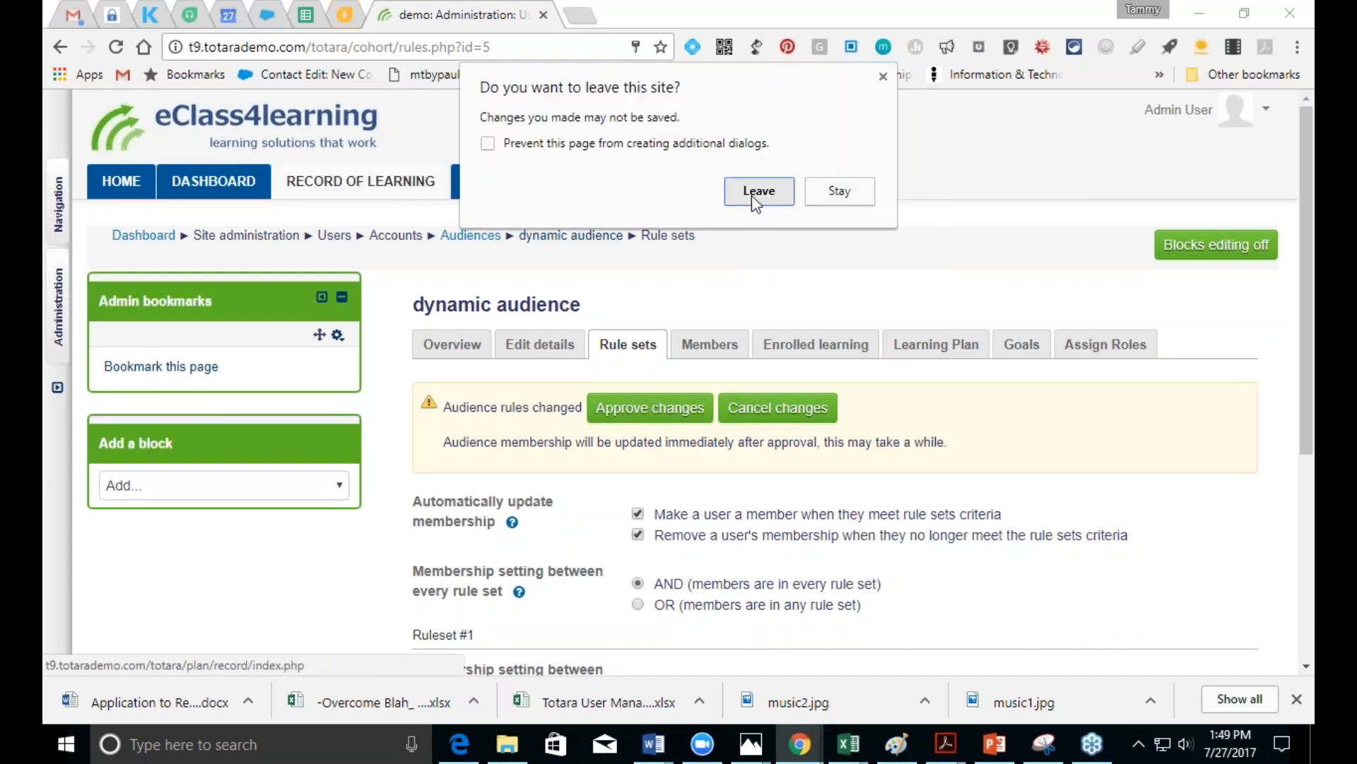
click(752, 194)
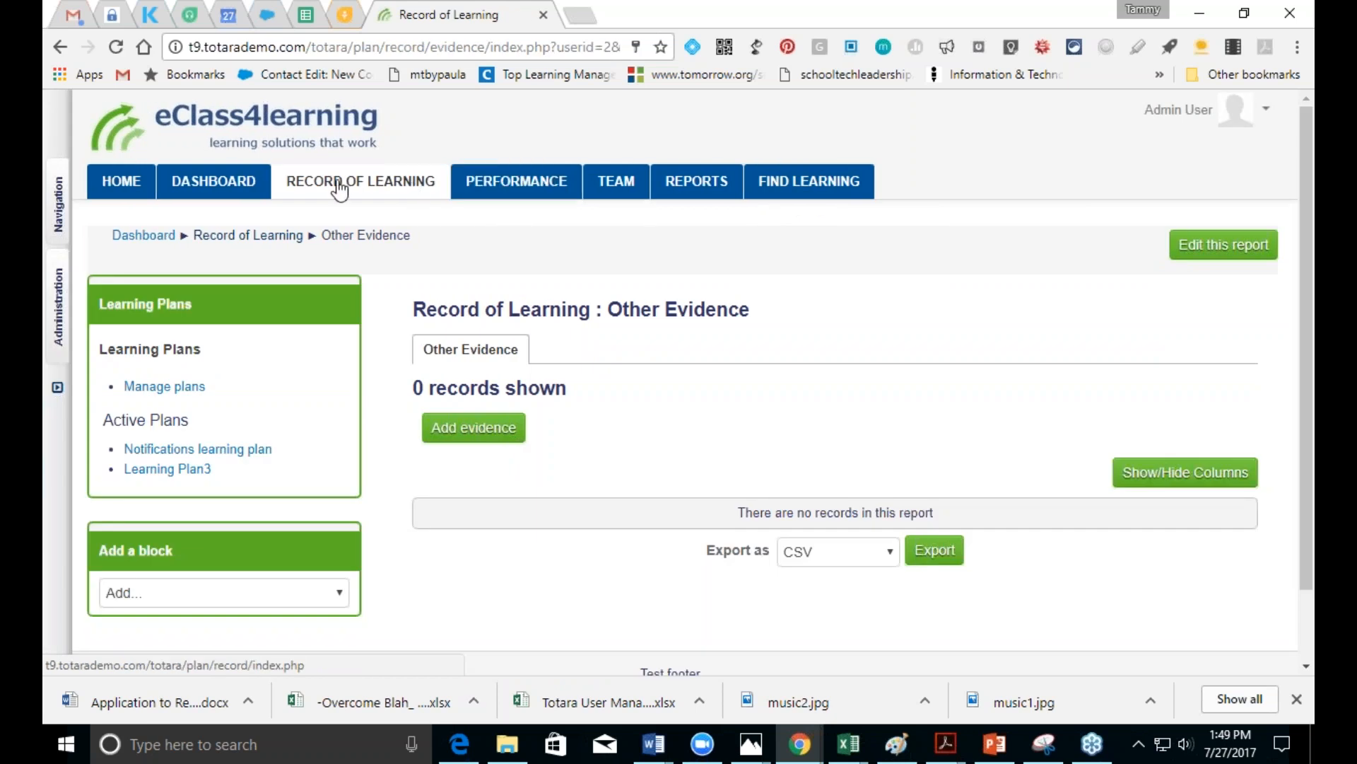
Step: From the admin user's profile, open Learning Plans under My Learning
mouse_move(498, 189)
mouse_move(58, 281)
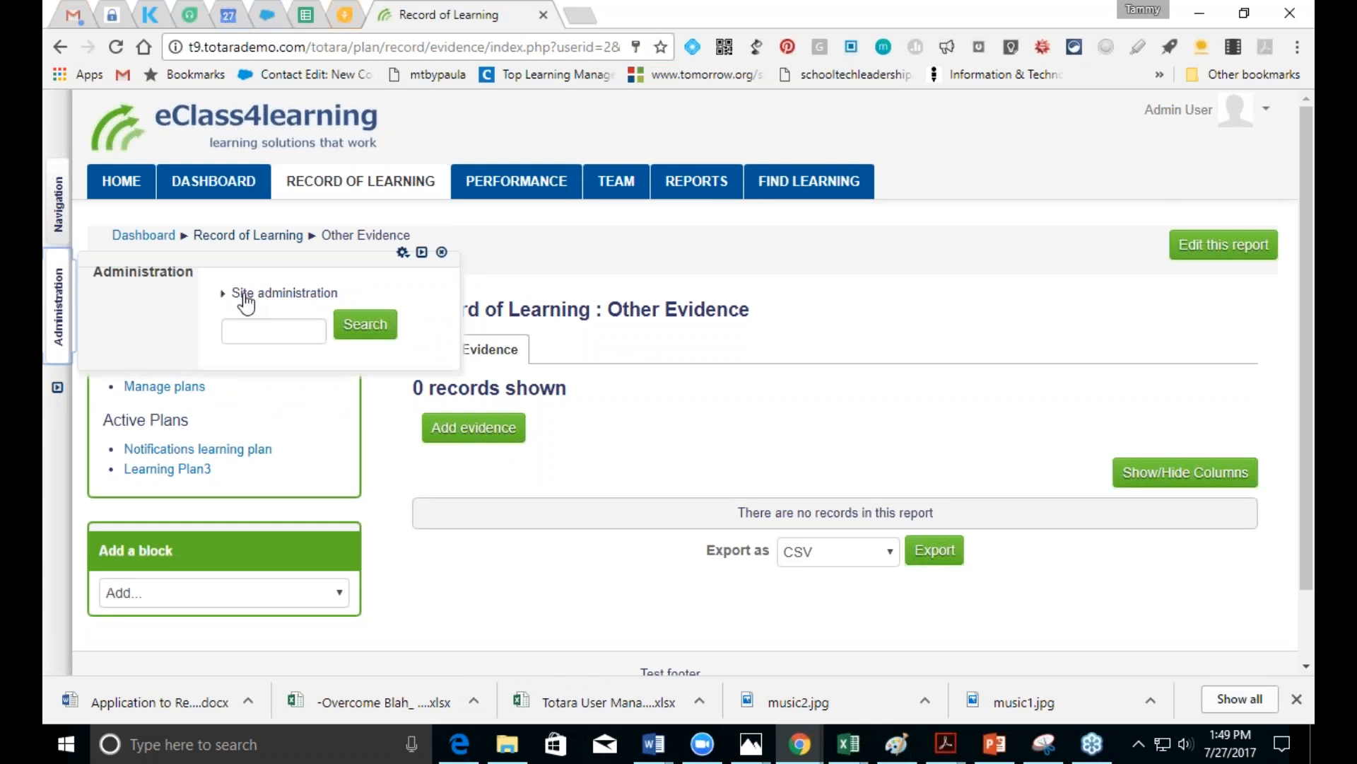
mouse_move(61, 221)
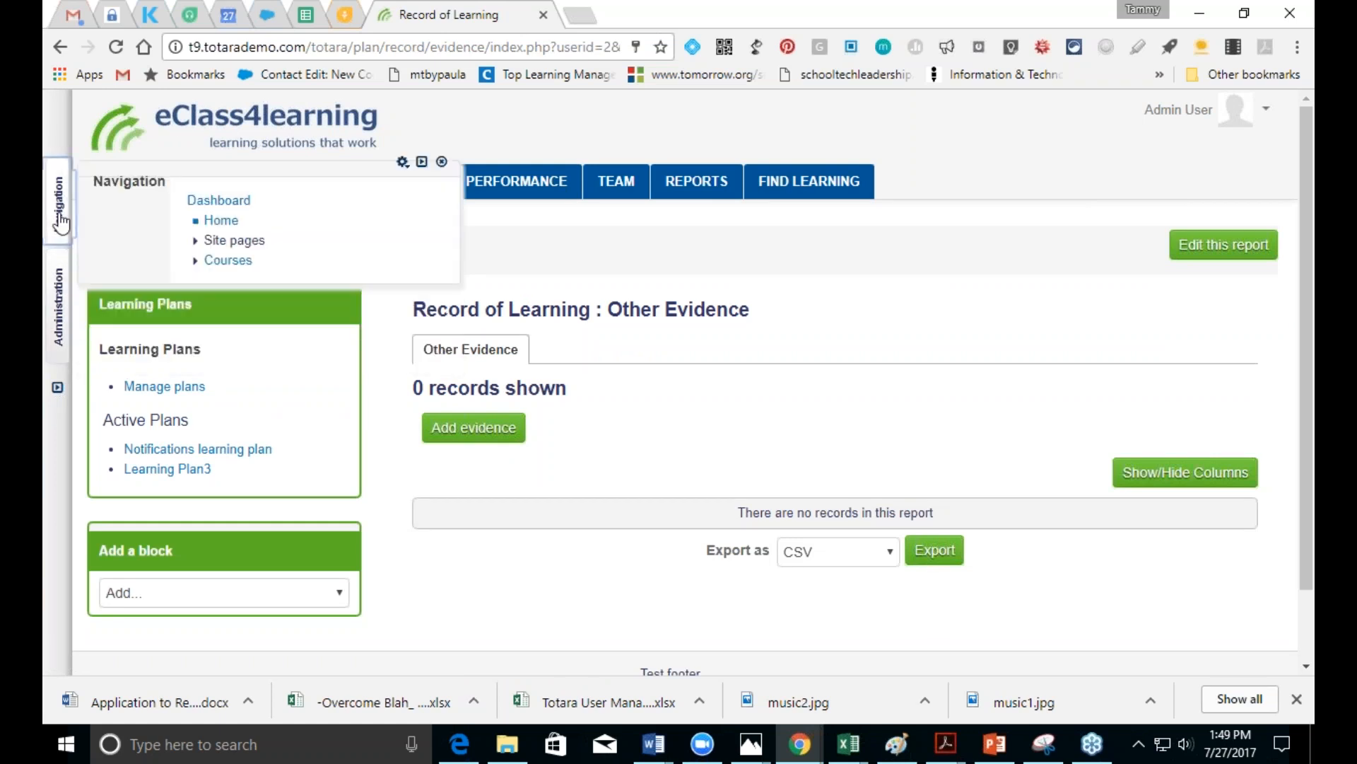
click(1165, 113)
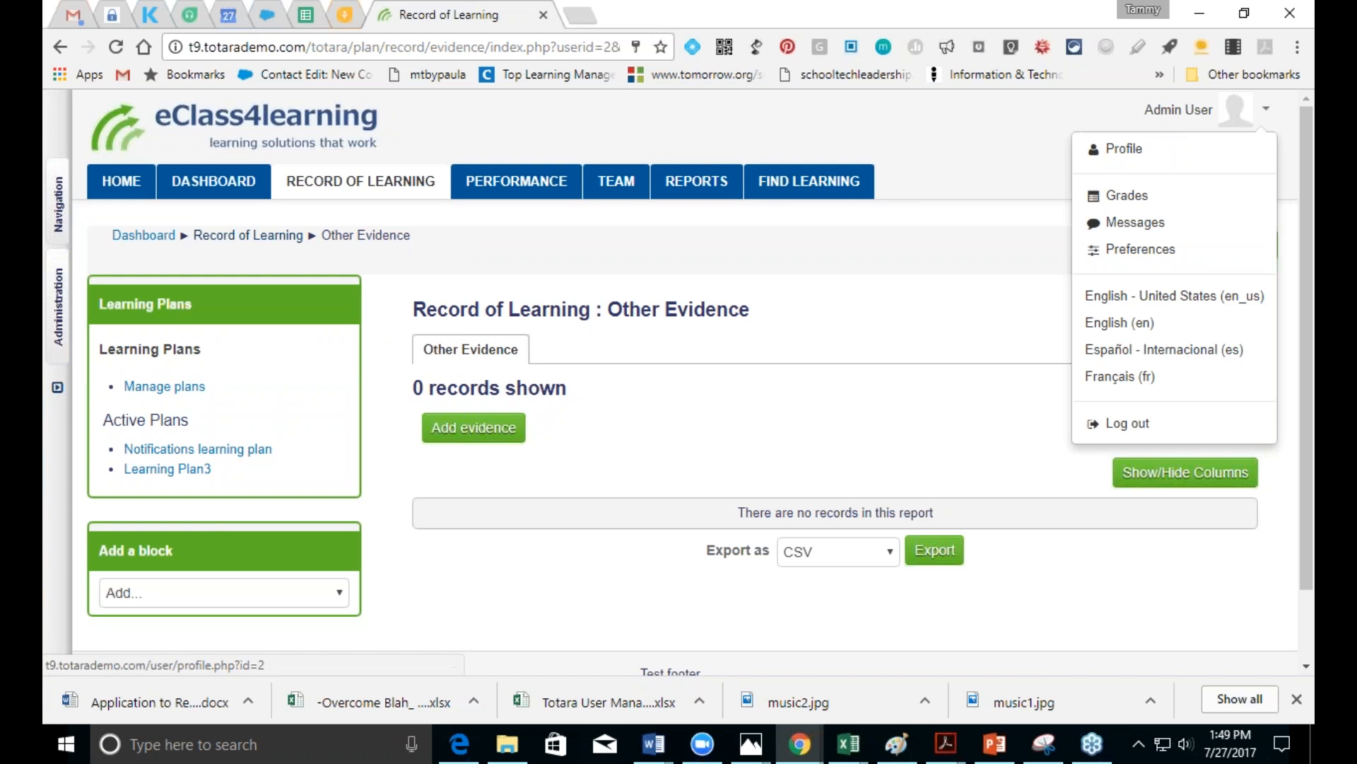
click(1124, 149)
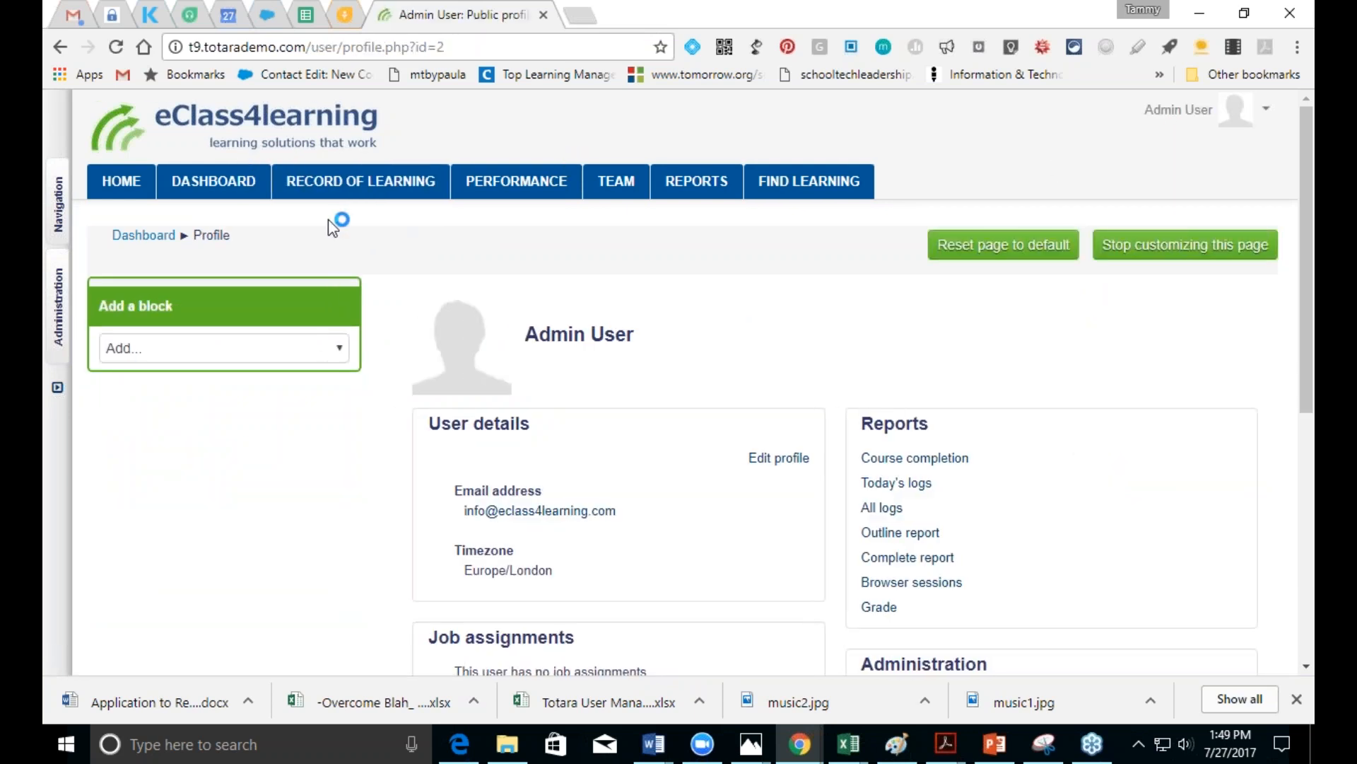
drag(1309, 398, 1298, 581)
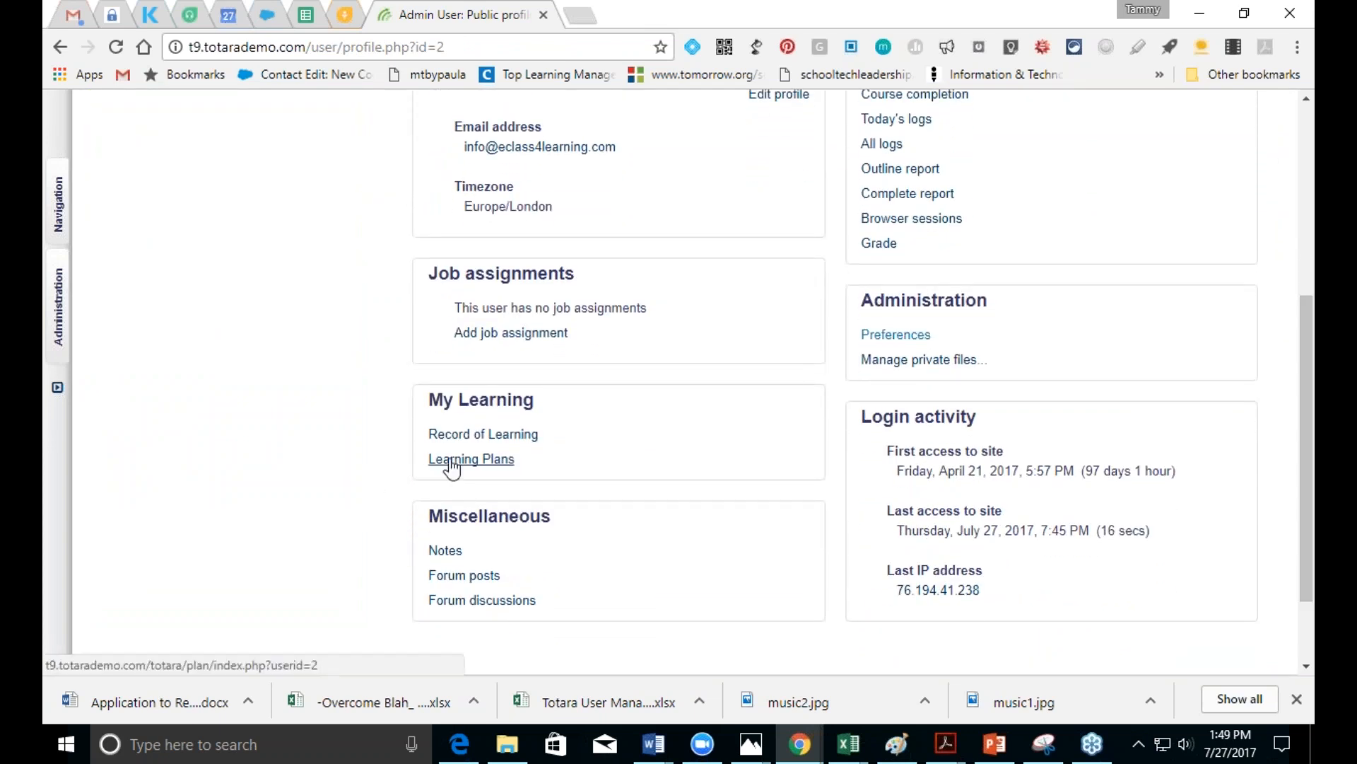
click(450, 461)
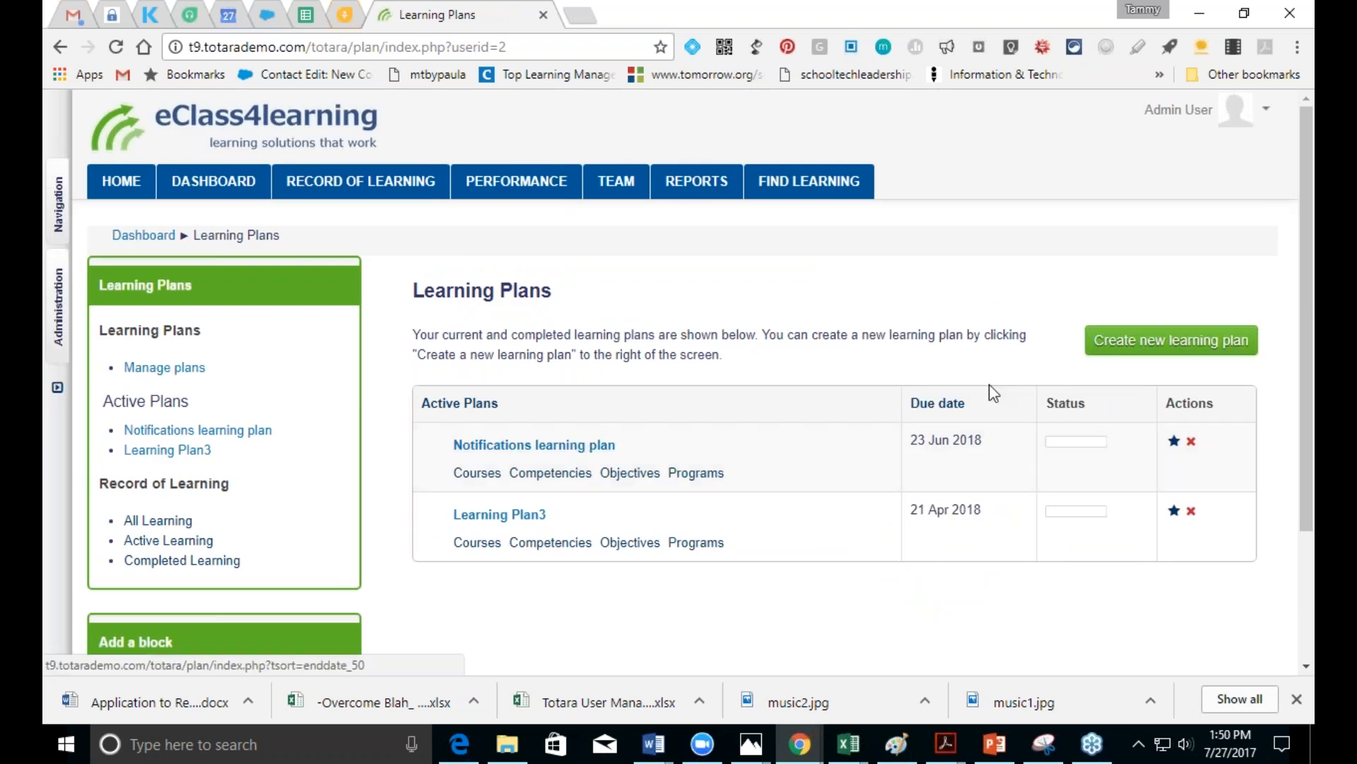
Step: Create a learning plan named 'Test Learning Plan' running 27 July 2017 to 21 April 2018
click(1160, 344)
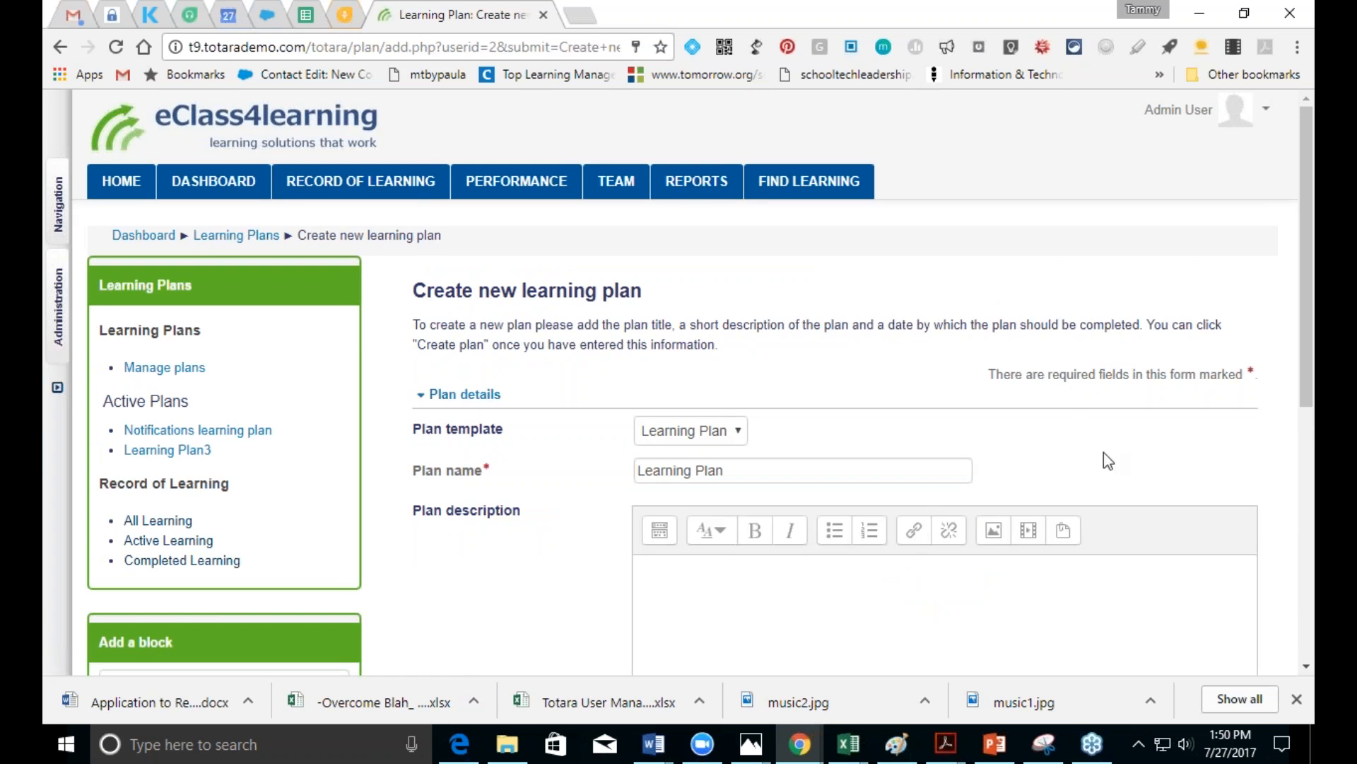
drag(725, 470, 611, 476)
key(BackSpace)
text(Test )
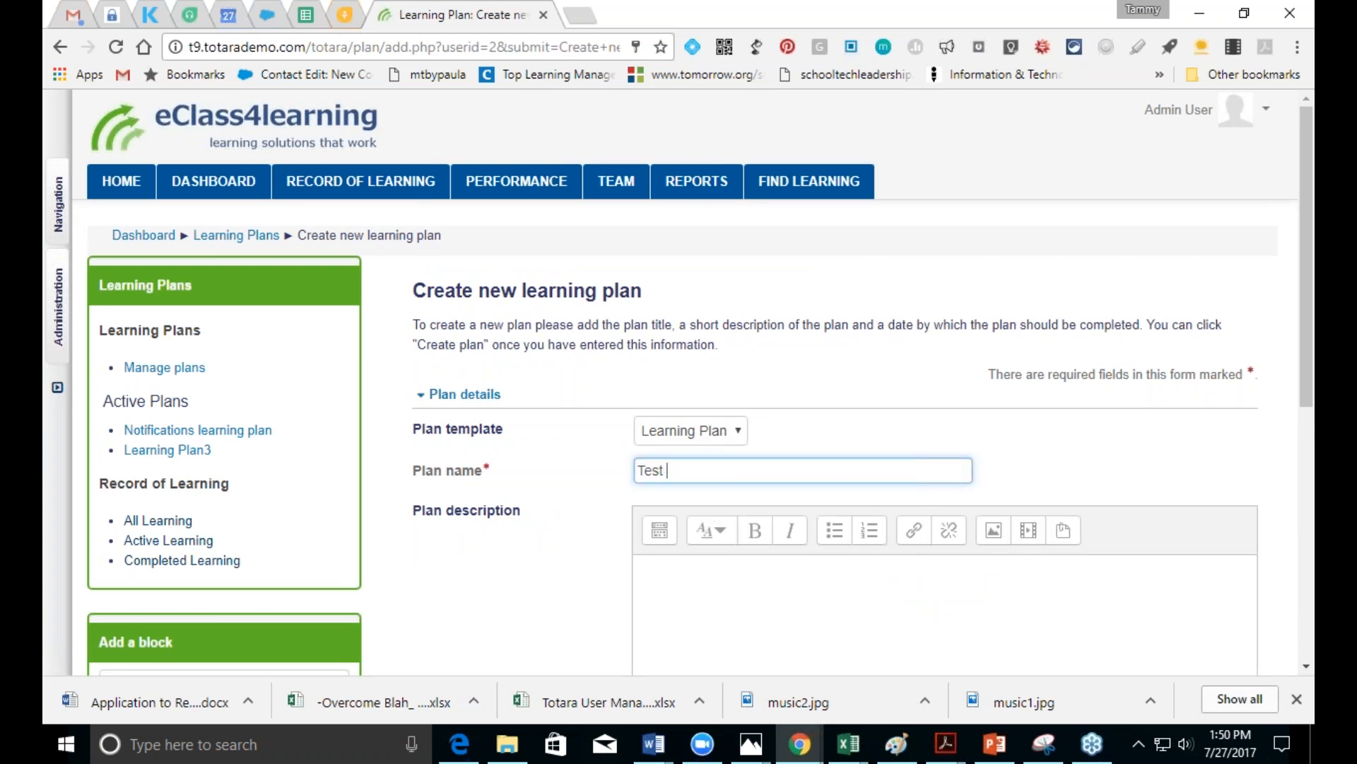
text(Learning Plan)
drag(1306, 383, 1306, 634)
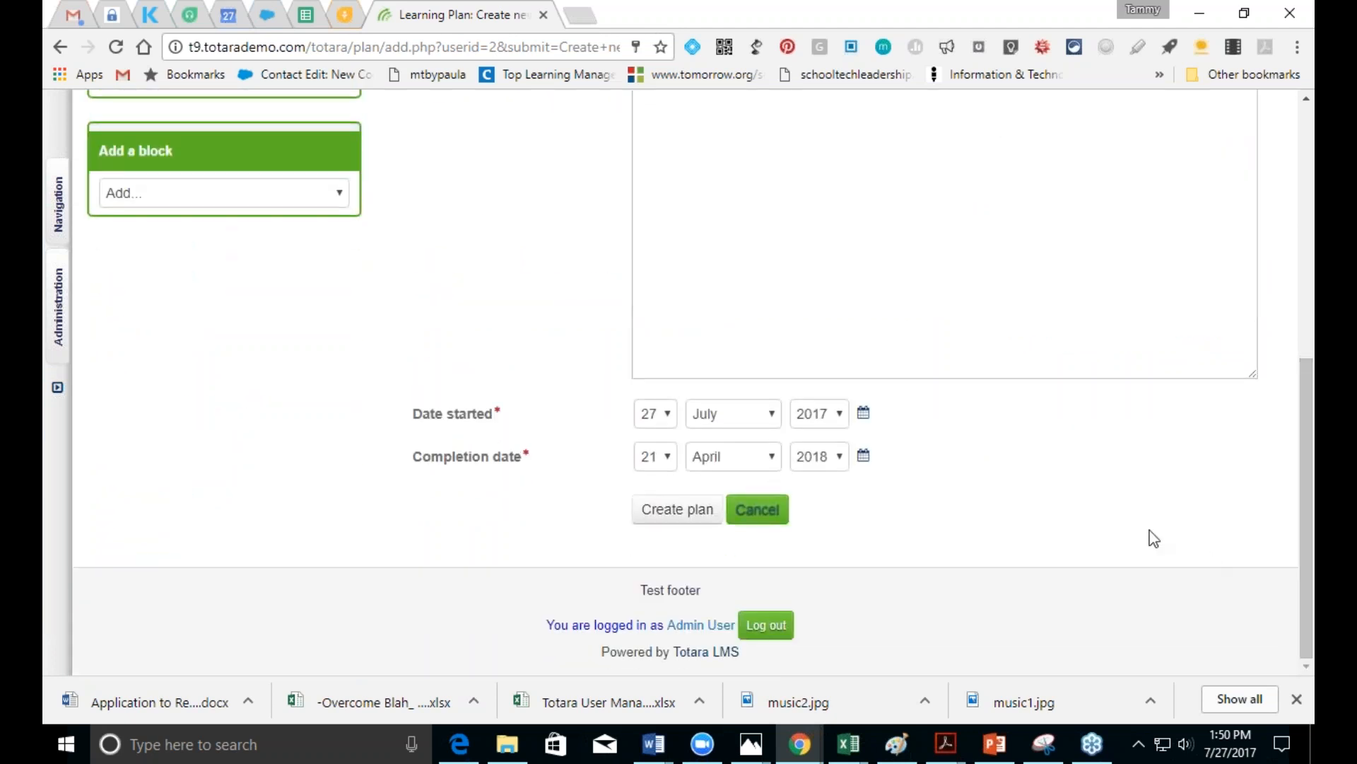
click(669, 512)
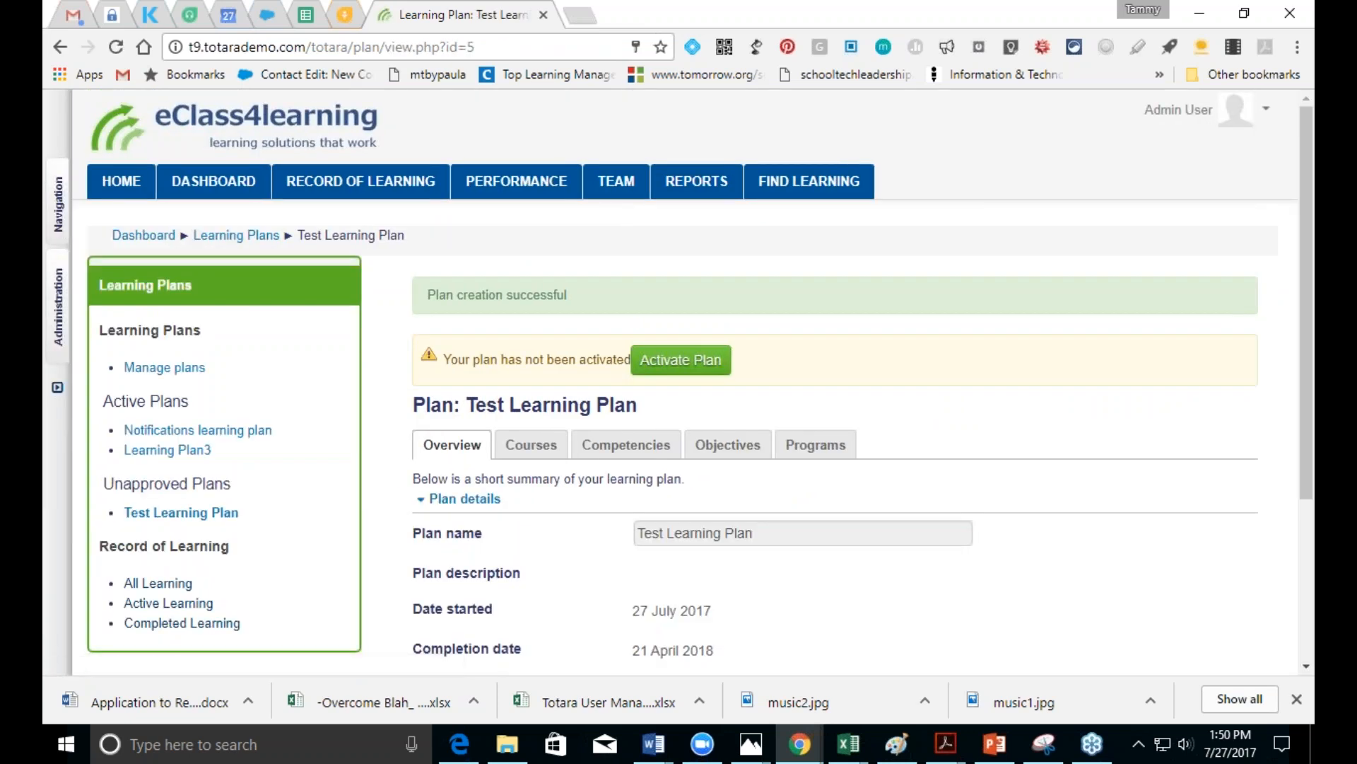
Step: Add the eClass4Learning Test course from the eClass4learning category to the plan
click(539, 451)
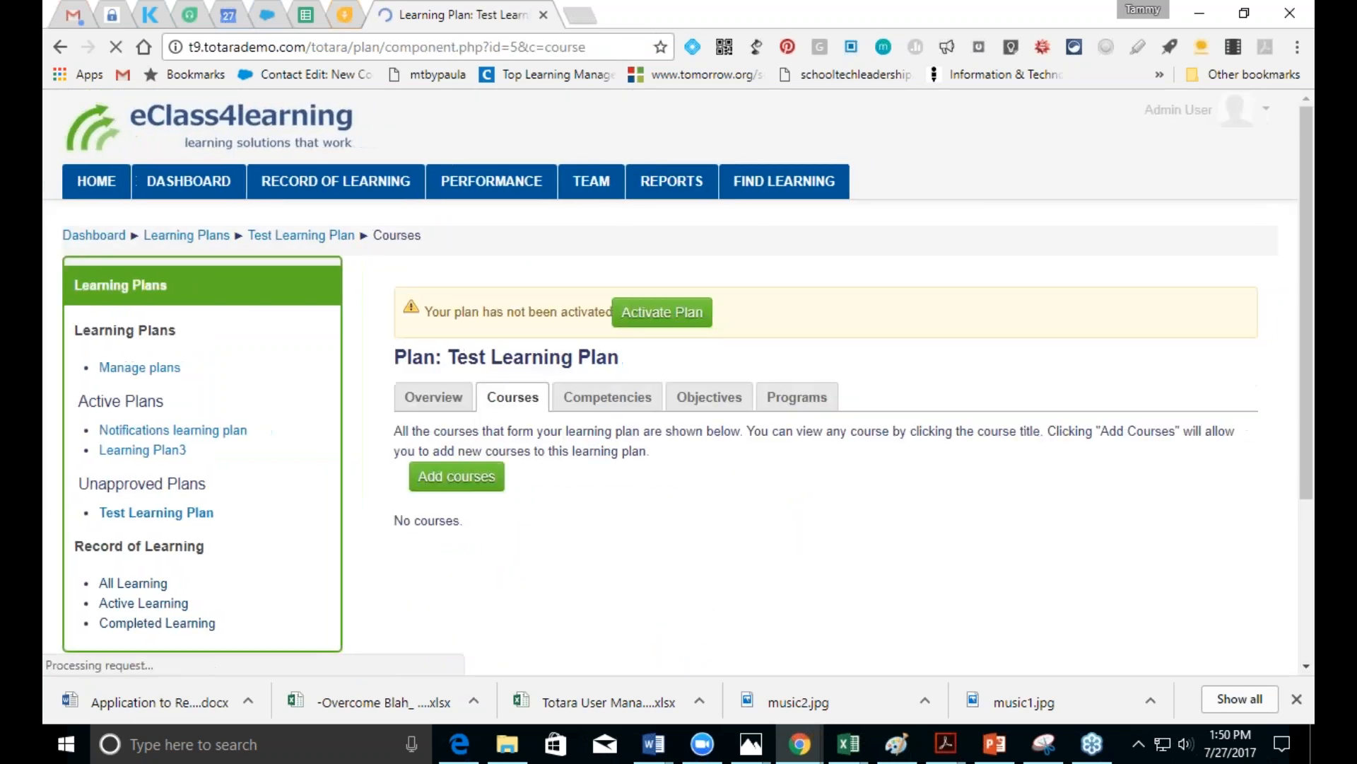
click(484, 482)
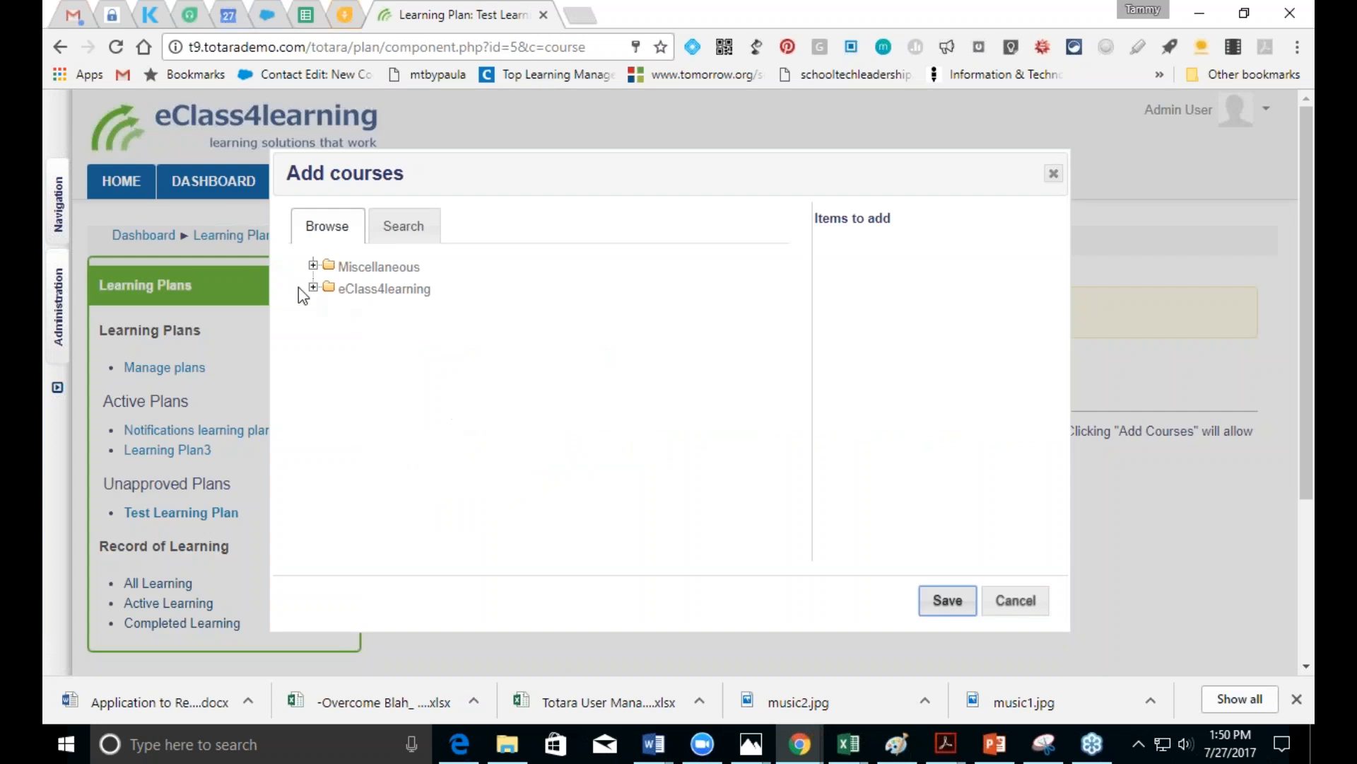
click(315, 287)
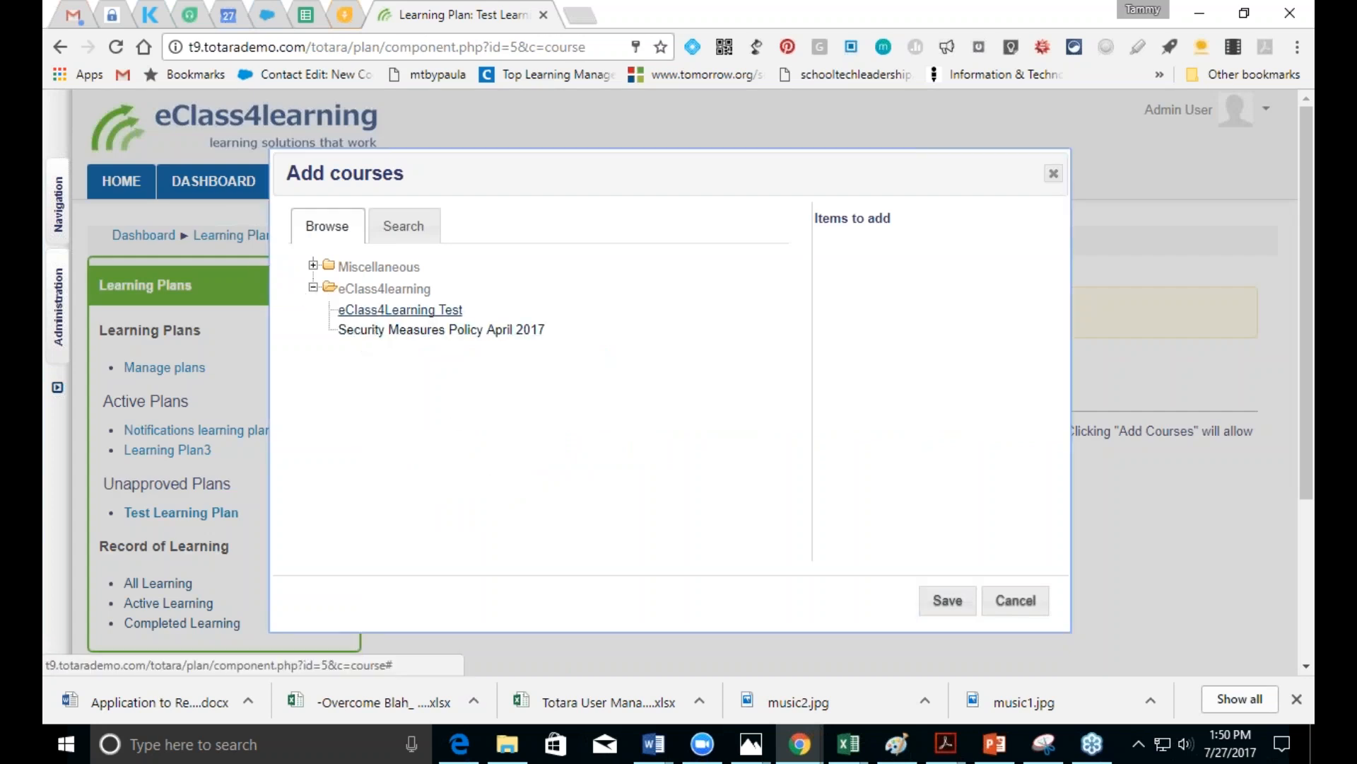
click(367, 311)
click(947, 601)
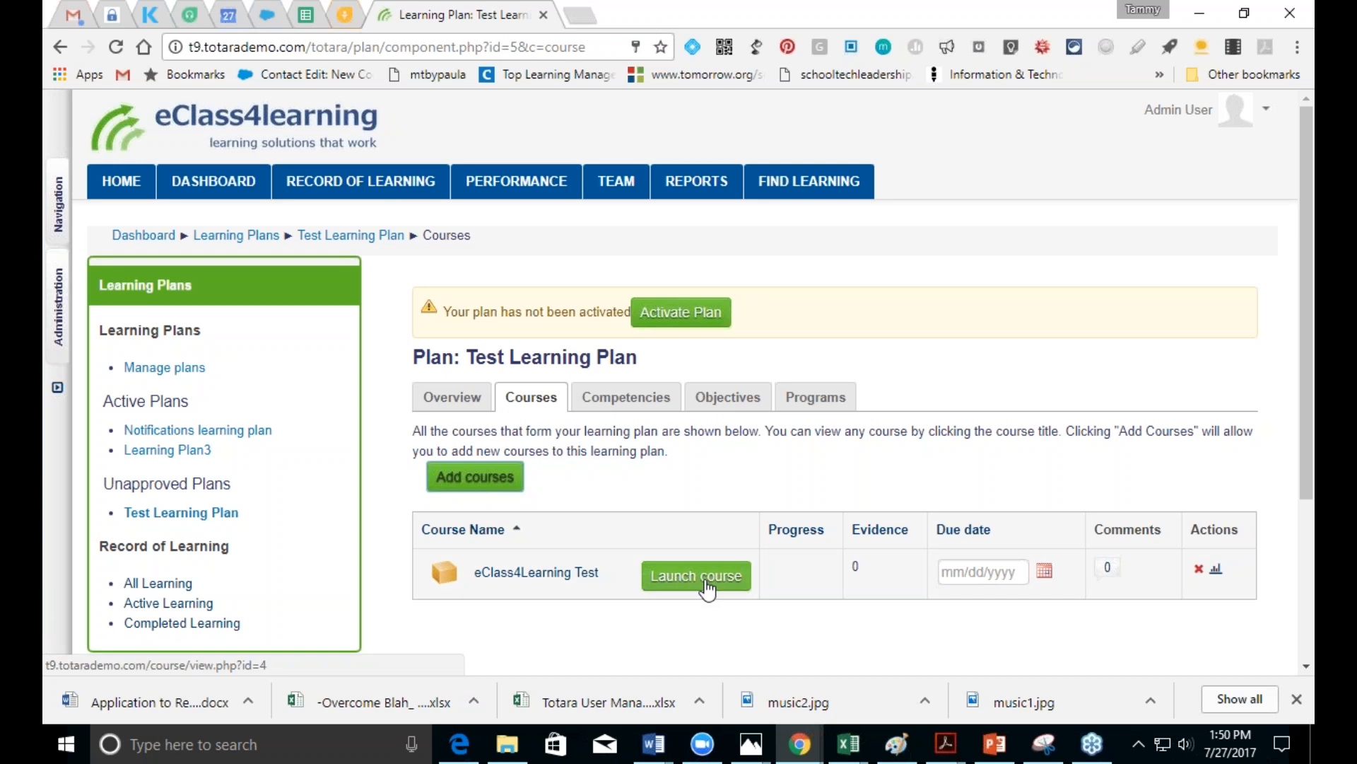
Step: Add the Global Awareness competency with its linked course to the plan
click(611, 409)
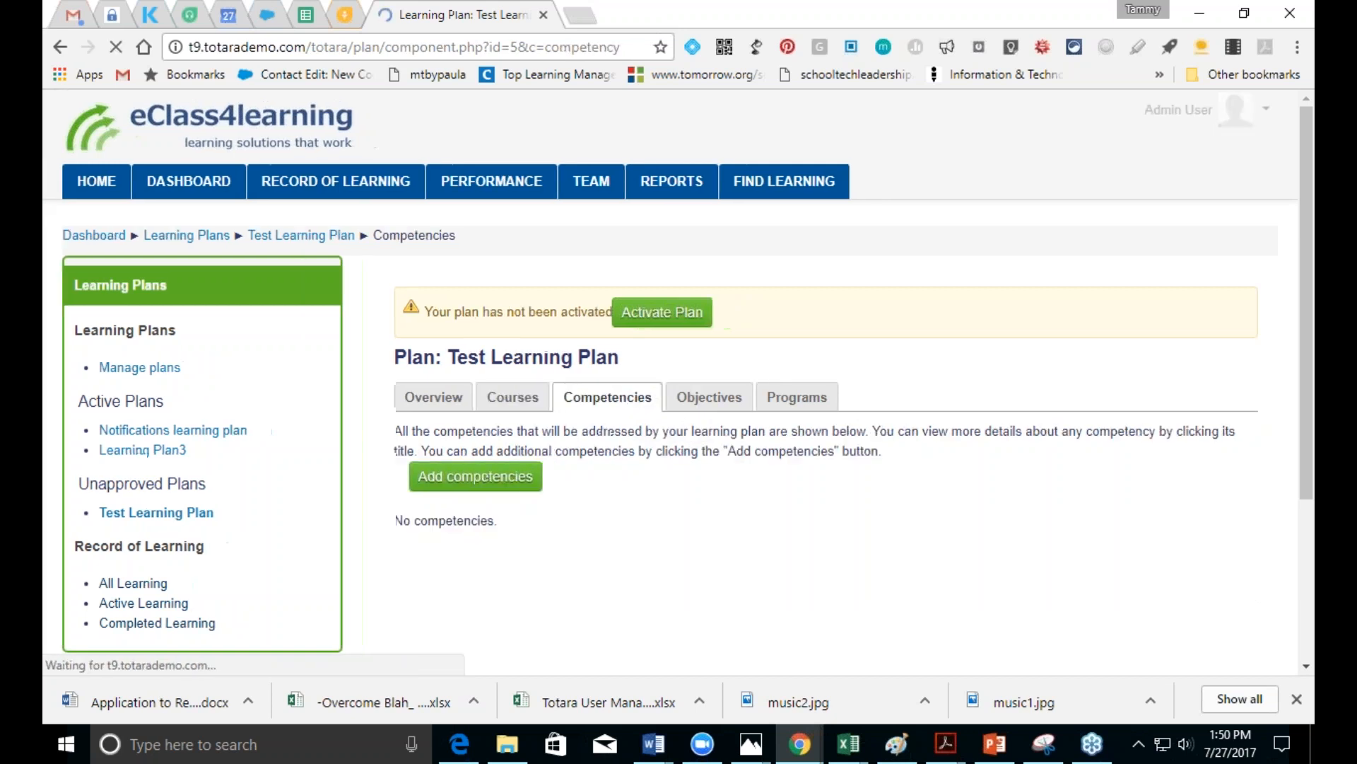
click(527, 478)
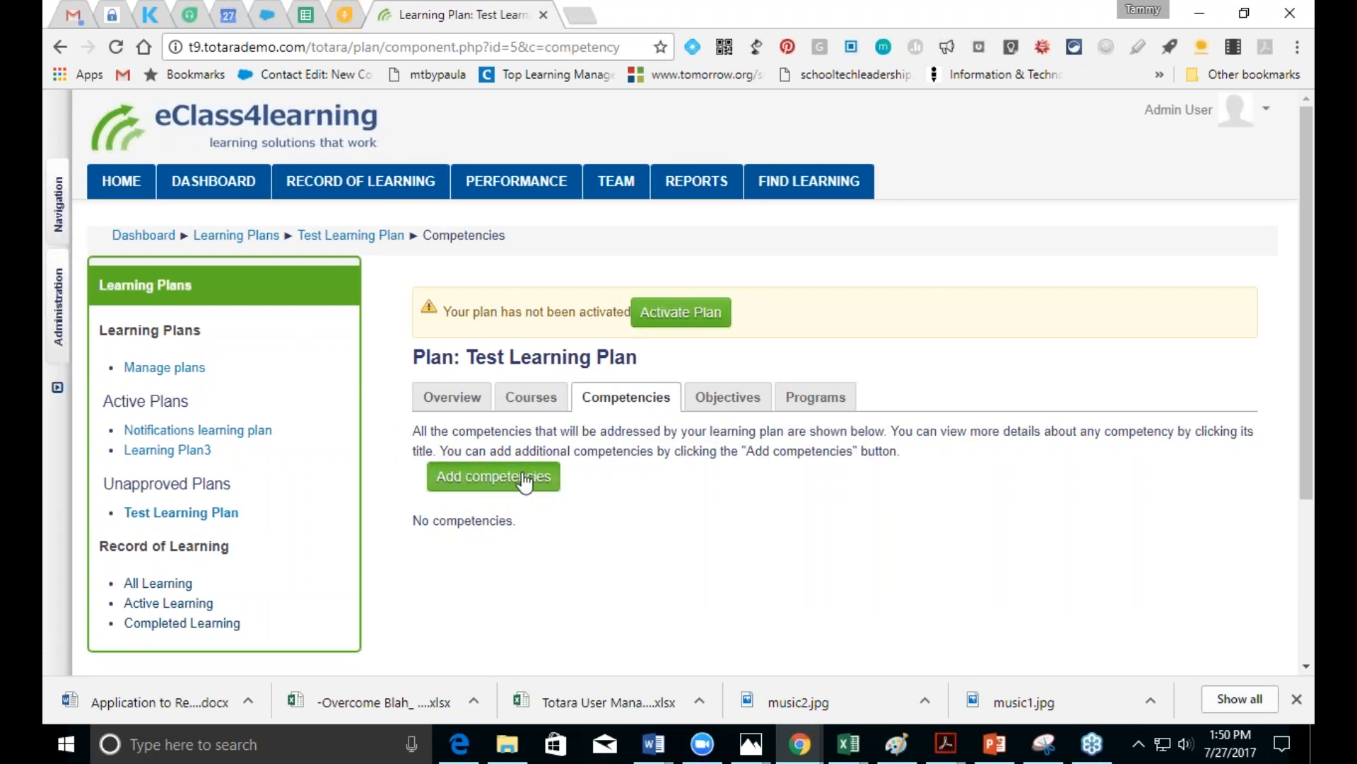
click(375, 311)
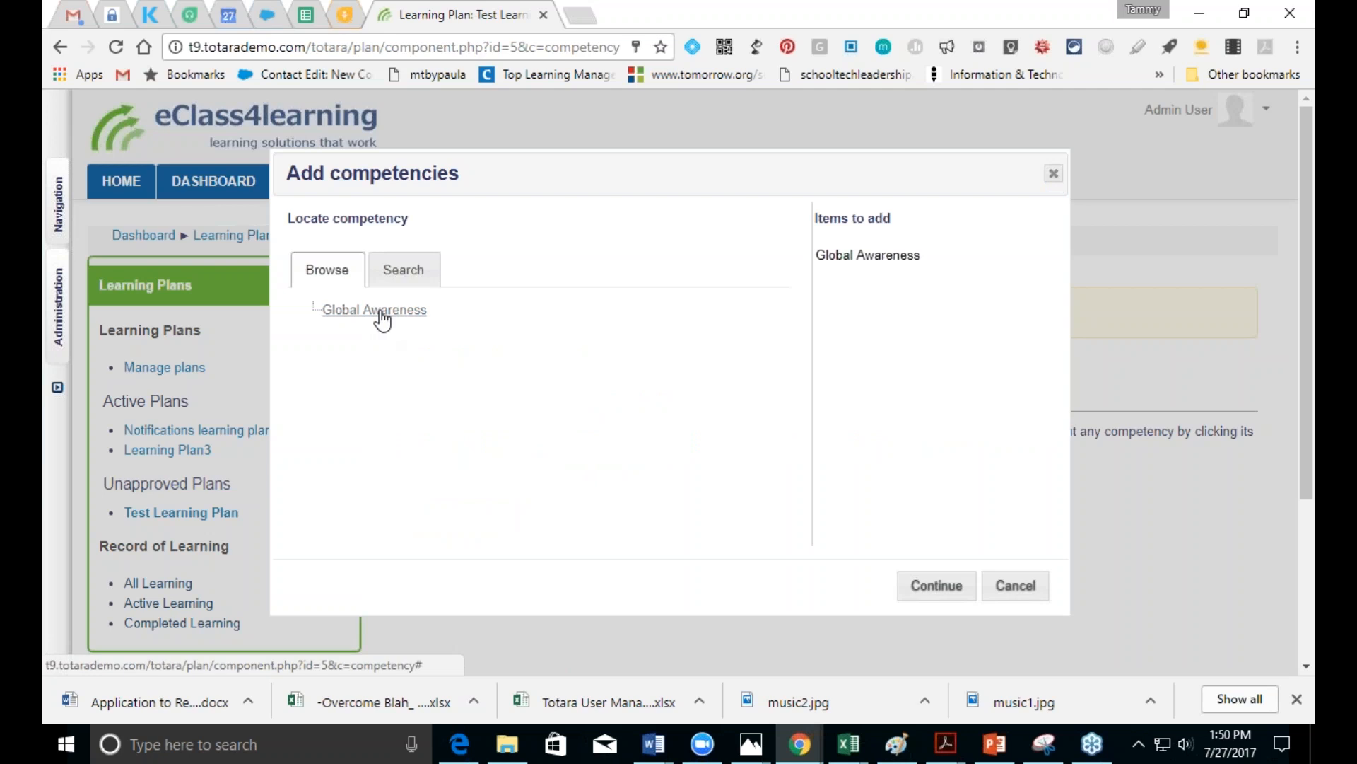
click(937, 586)
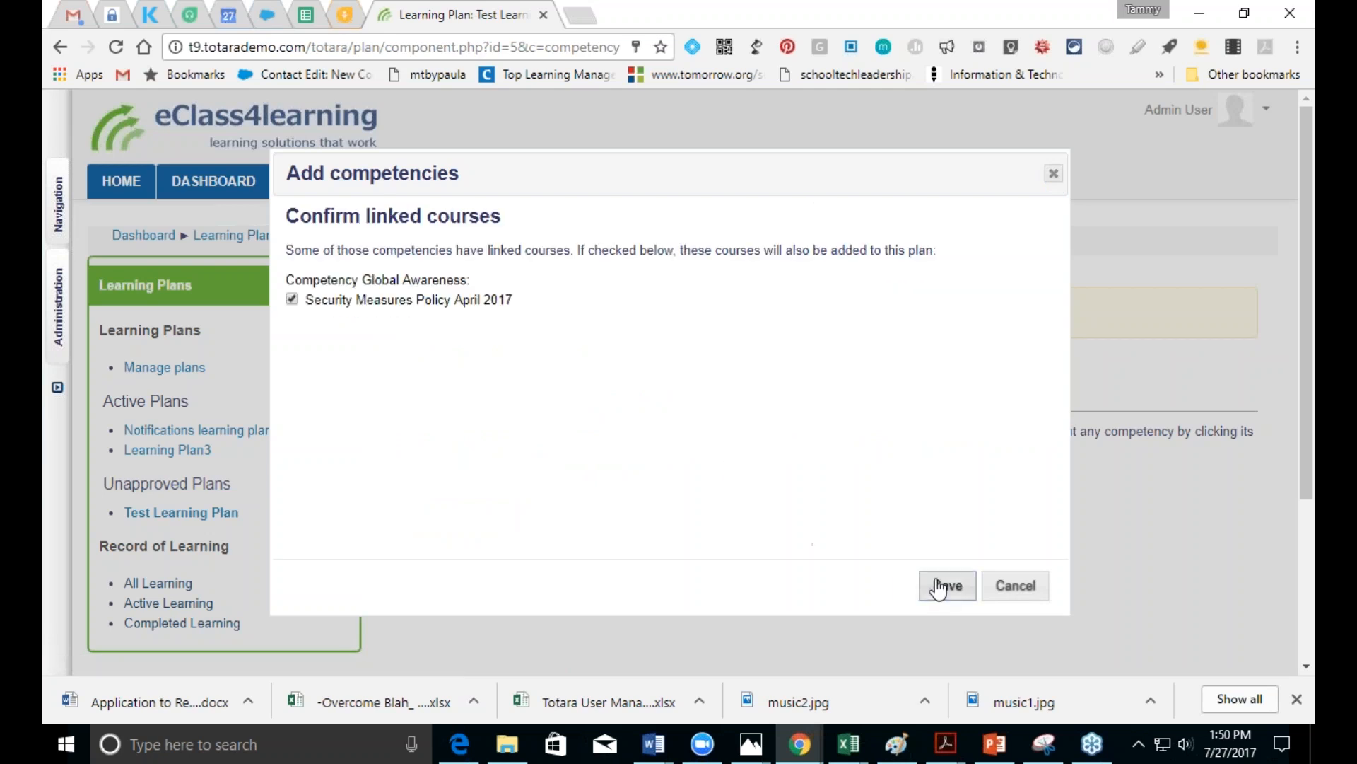
click(947, 586)
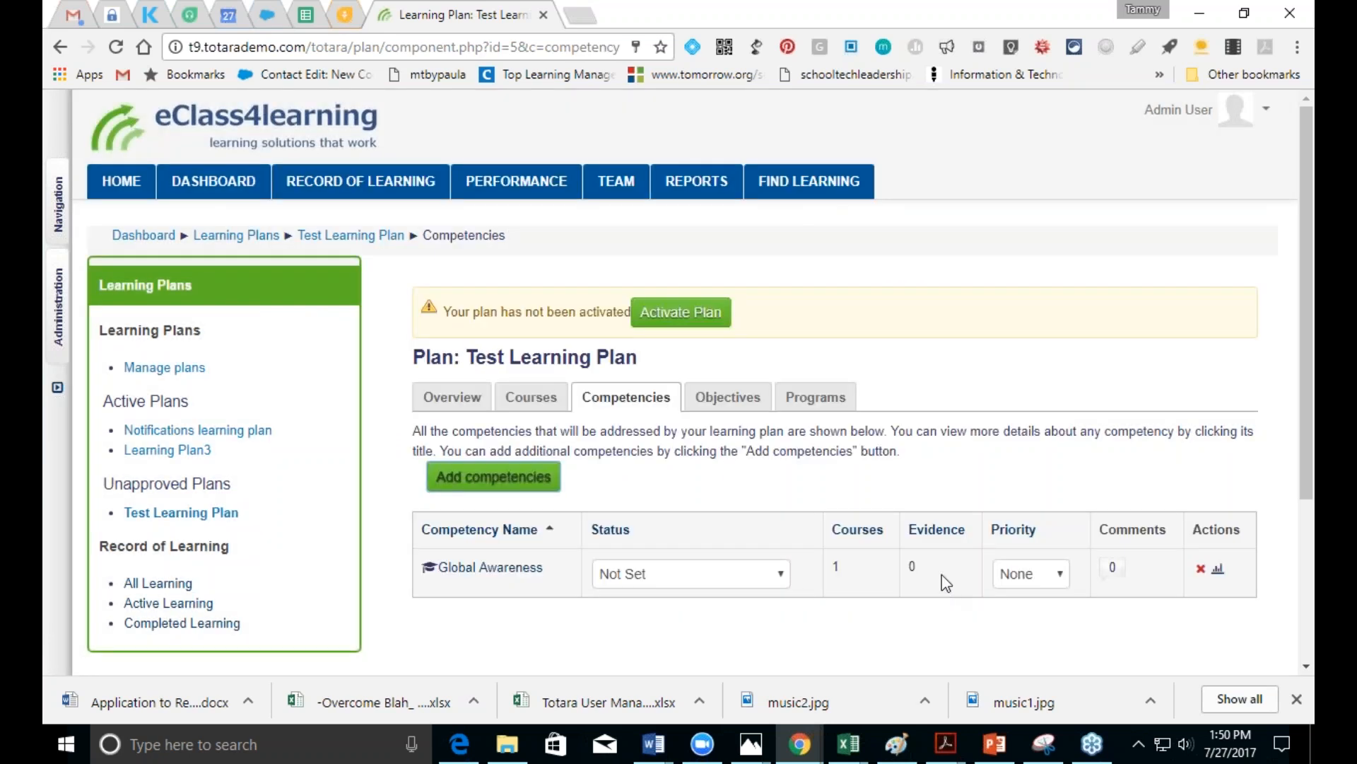
click(716, 401)
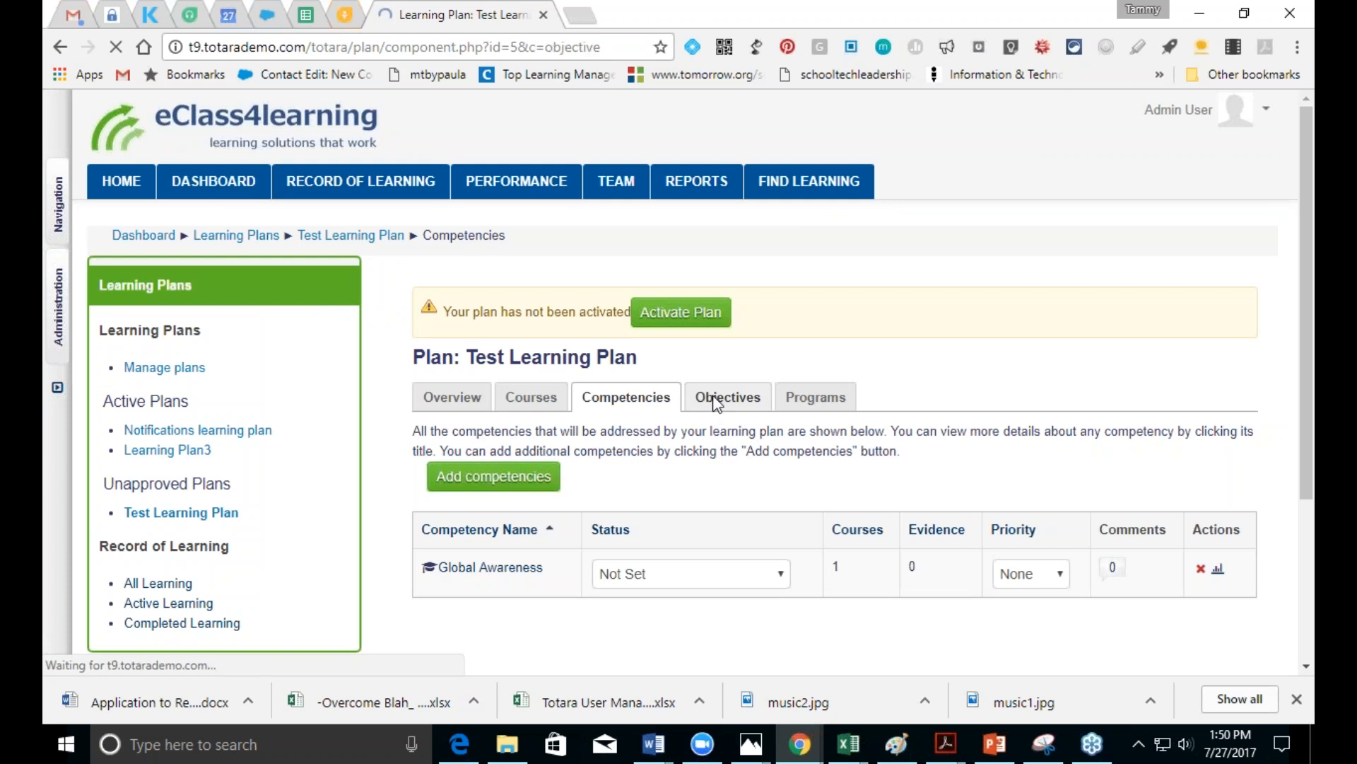
Step: Add a 'Global awareness' objective described as 'Develop global awareness strategies'
click(487, 475)
click(685, 469)
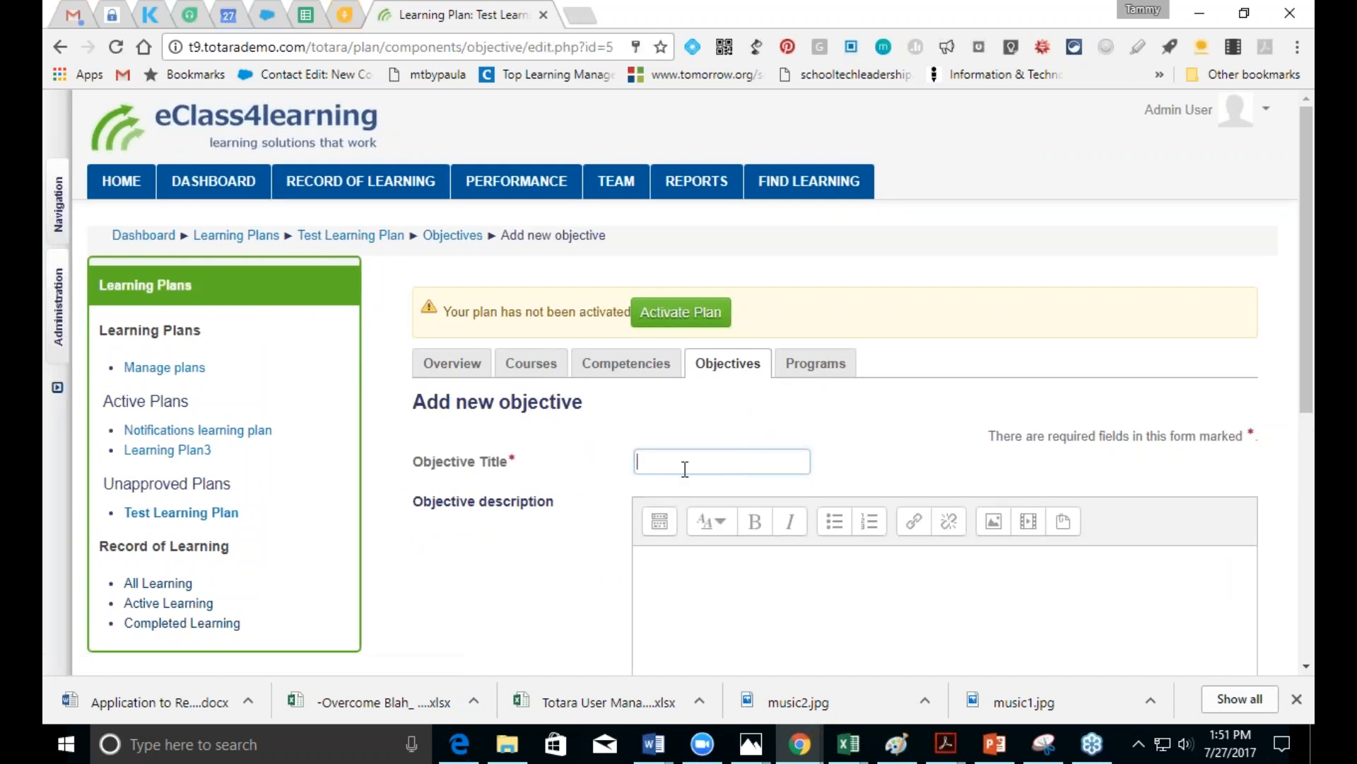
text(To)
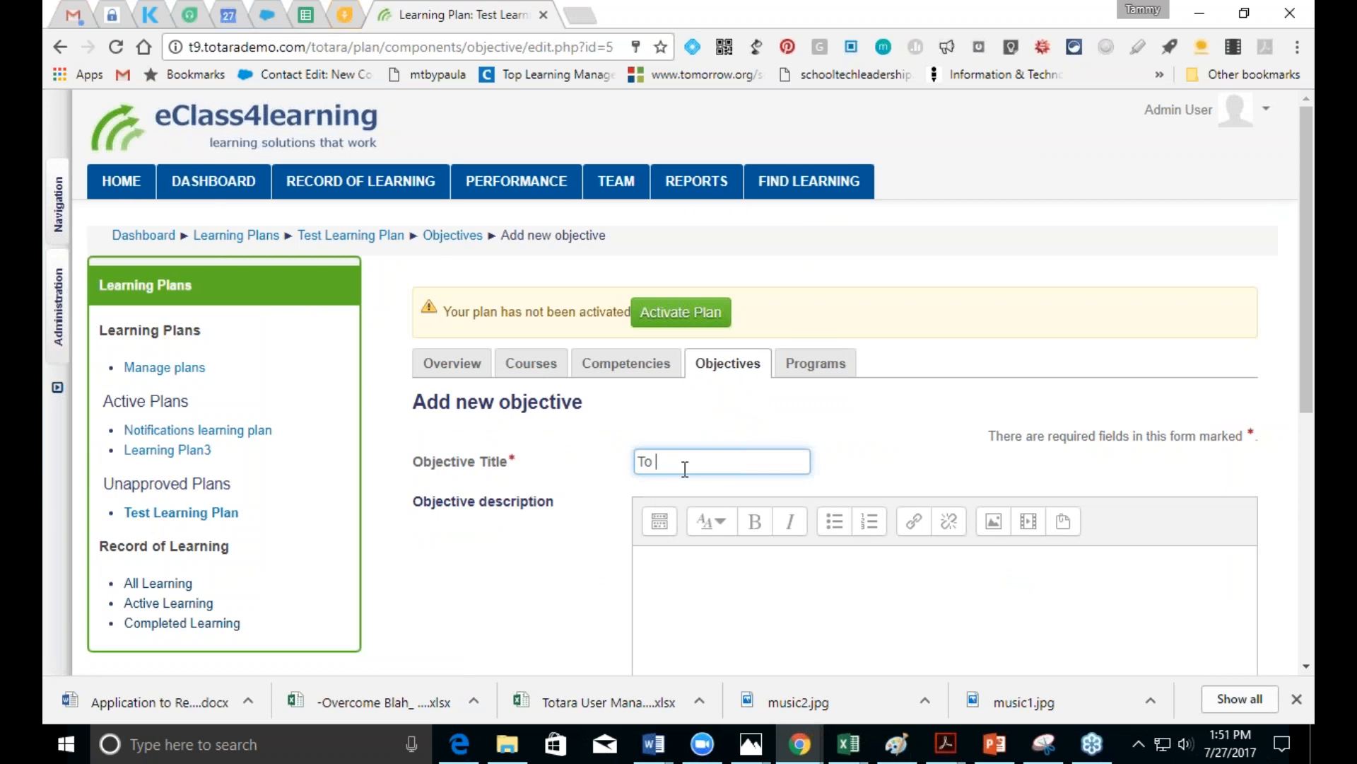
key(BackSpace)
key(BackSpace)
key(BackSpace)
text(Global awareness)
click(716, 622)
text(Devel)
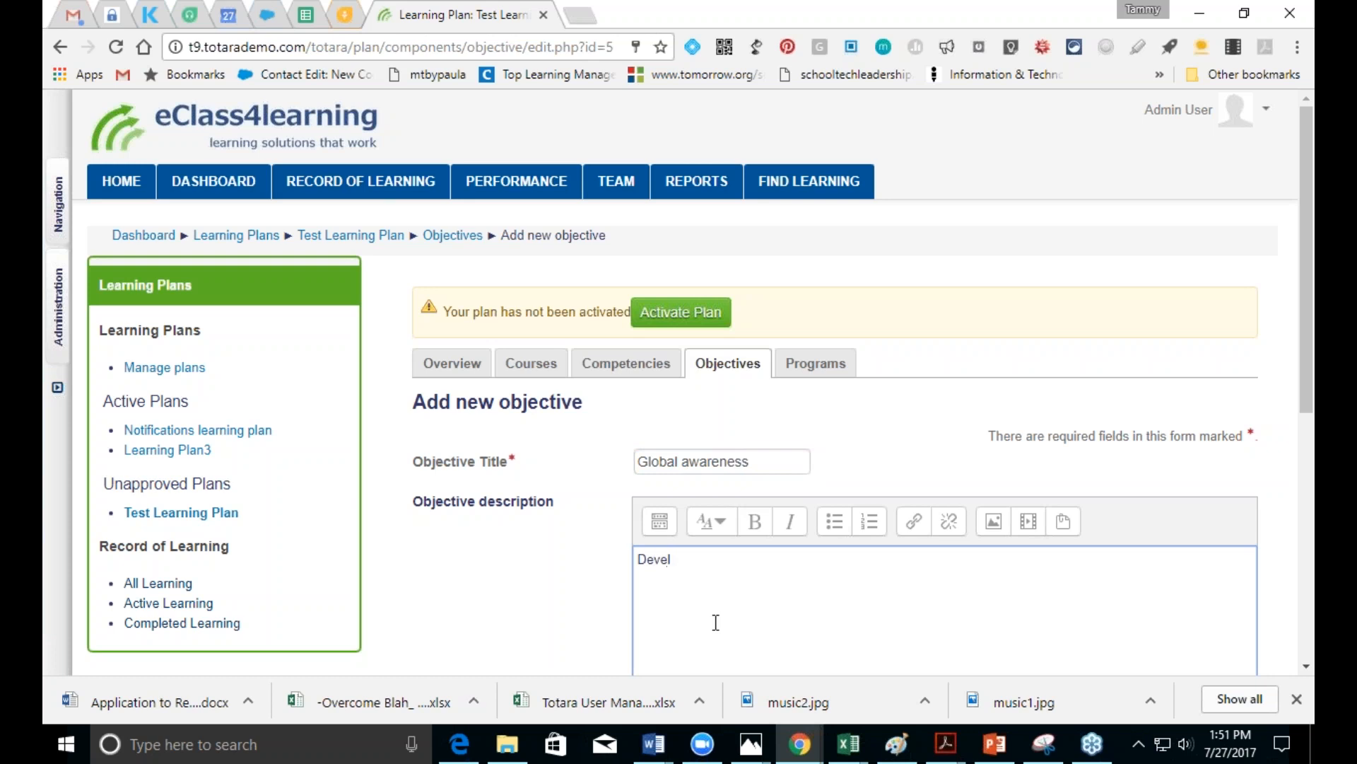
text(op gloabl)
key(BackSpace)
key(BackSpace)
key(BackSpace)
key(BackSpace)
text(bal awareness strategies)
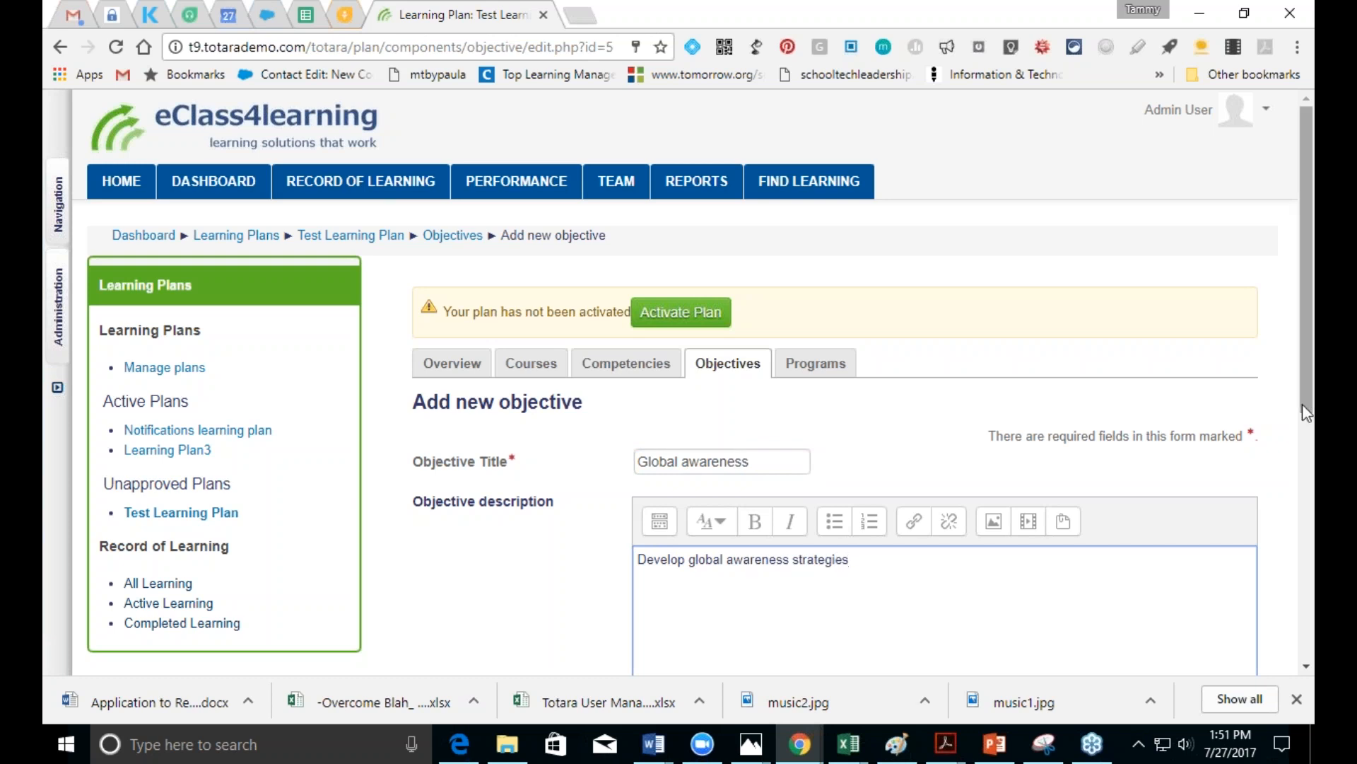
scroll(1302, 404, down, 7)
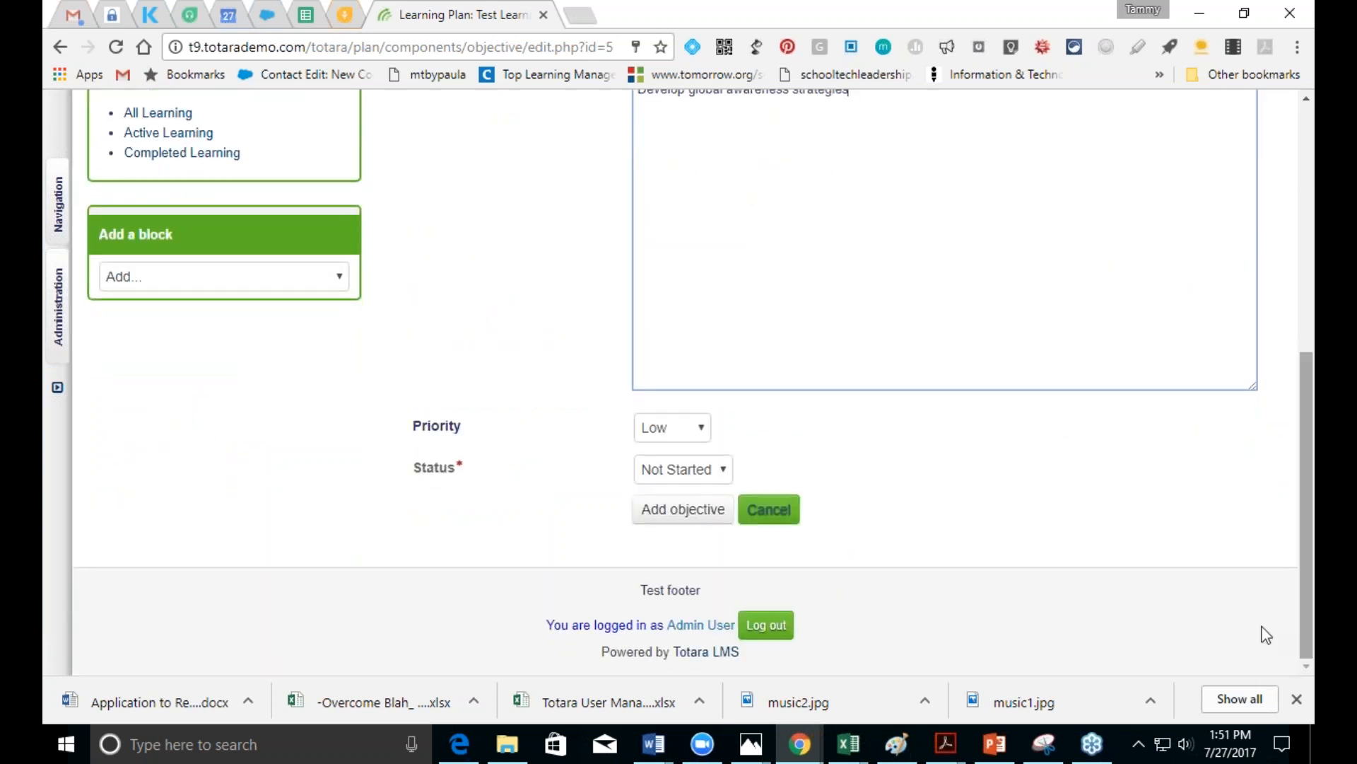
click(734, 519)
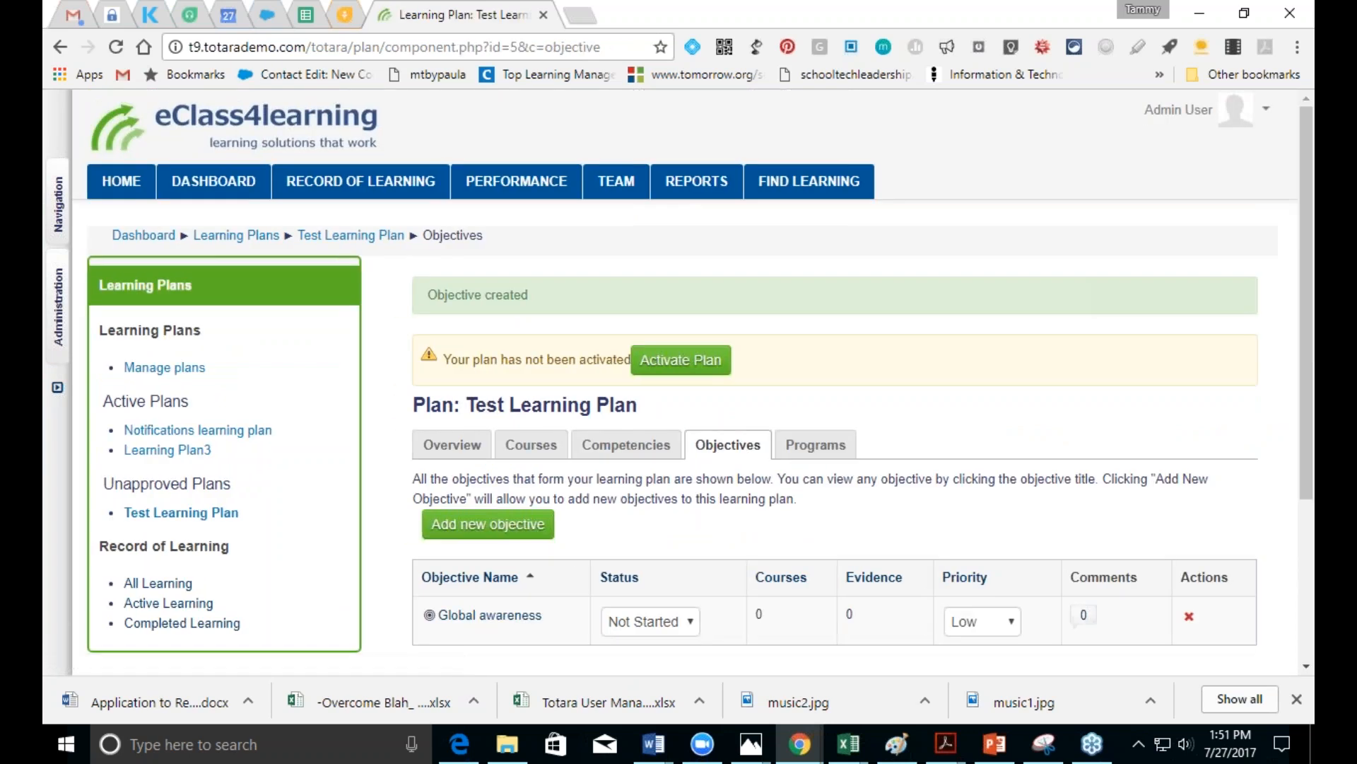
Step: Activate the Test Learning Plan, then go to Site administration > Courses > Manage certifications
click(813, 451)
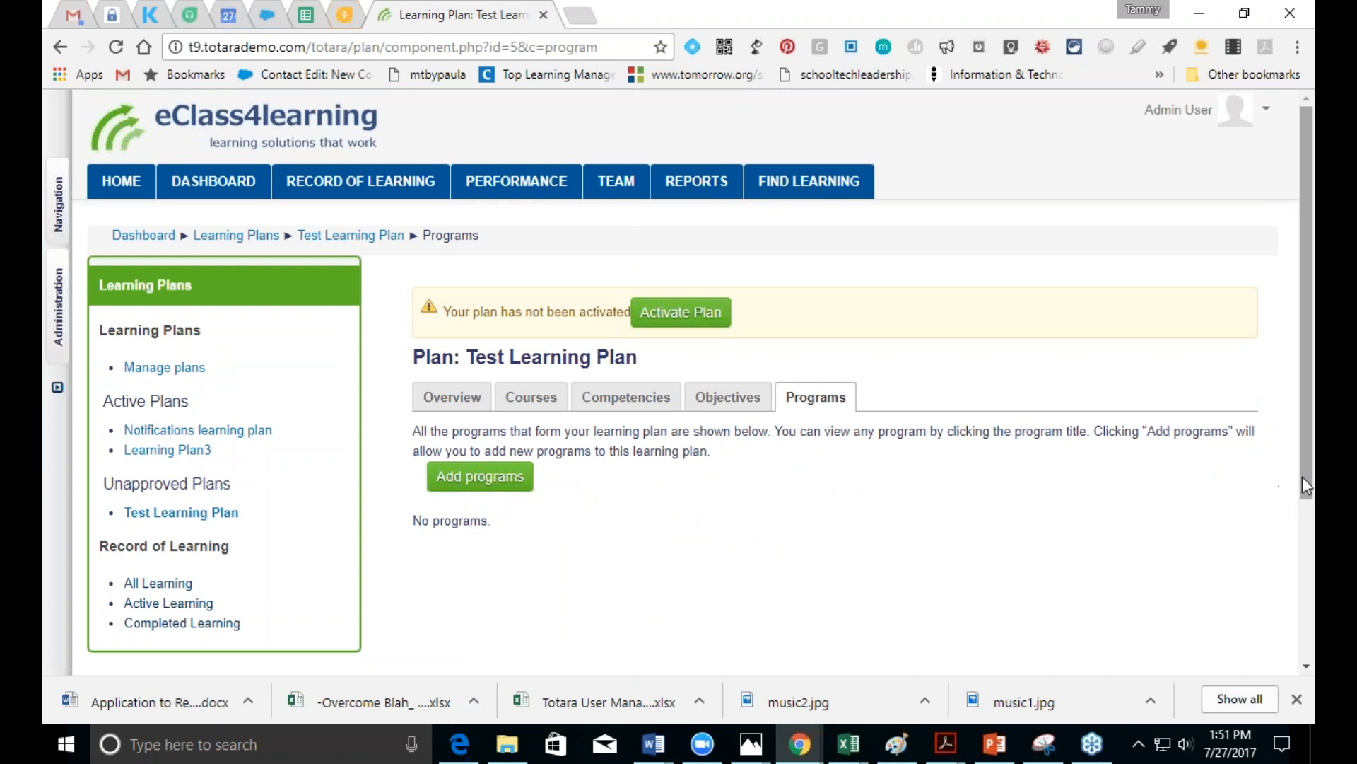
click(693, 314)
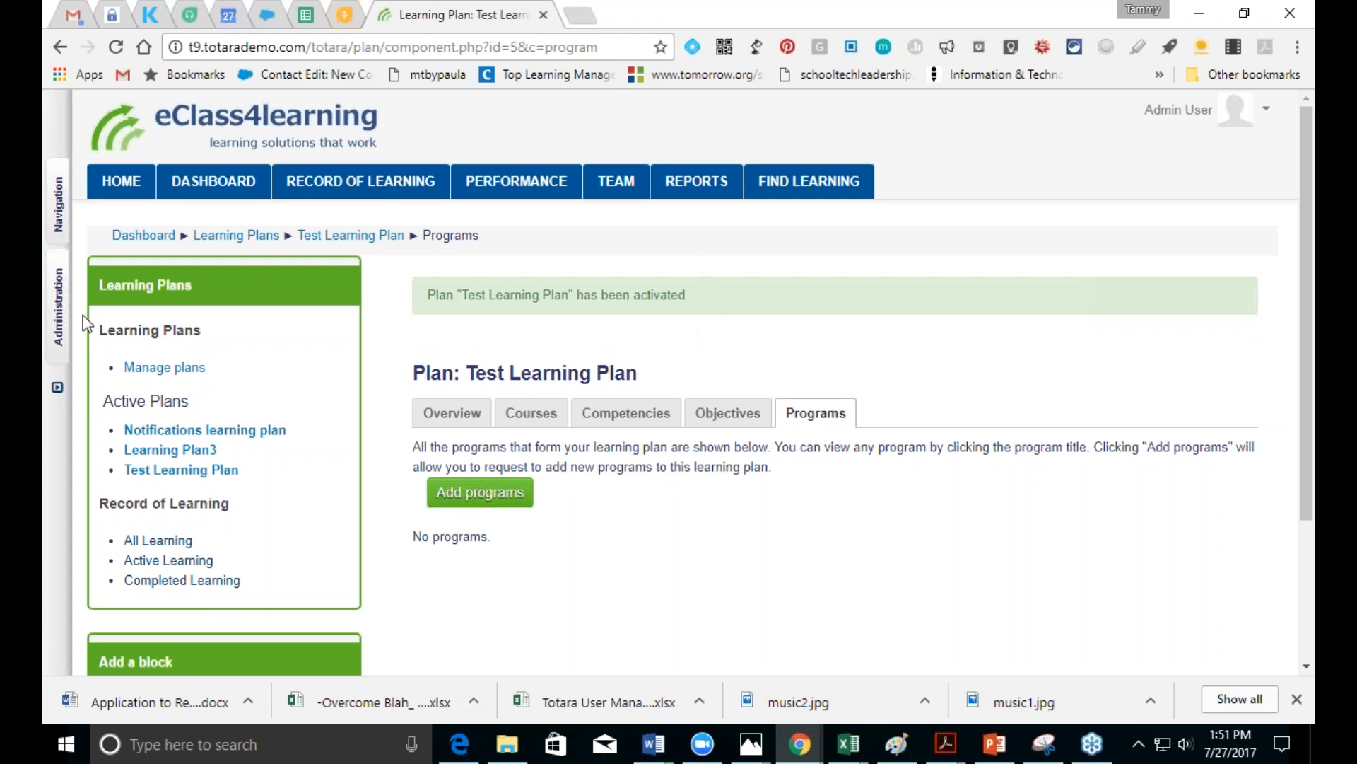
click(60, 327)
click(269, 298)
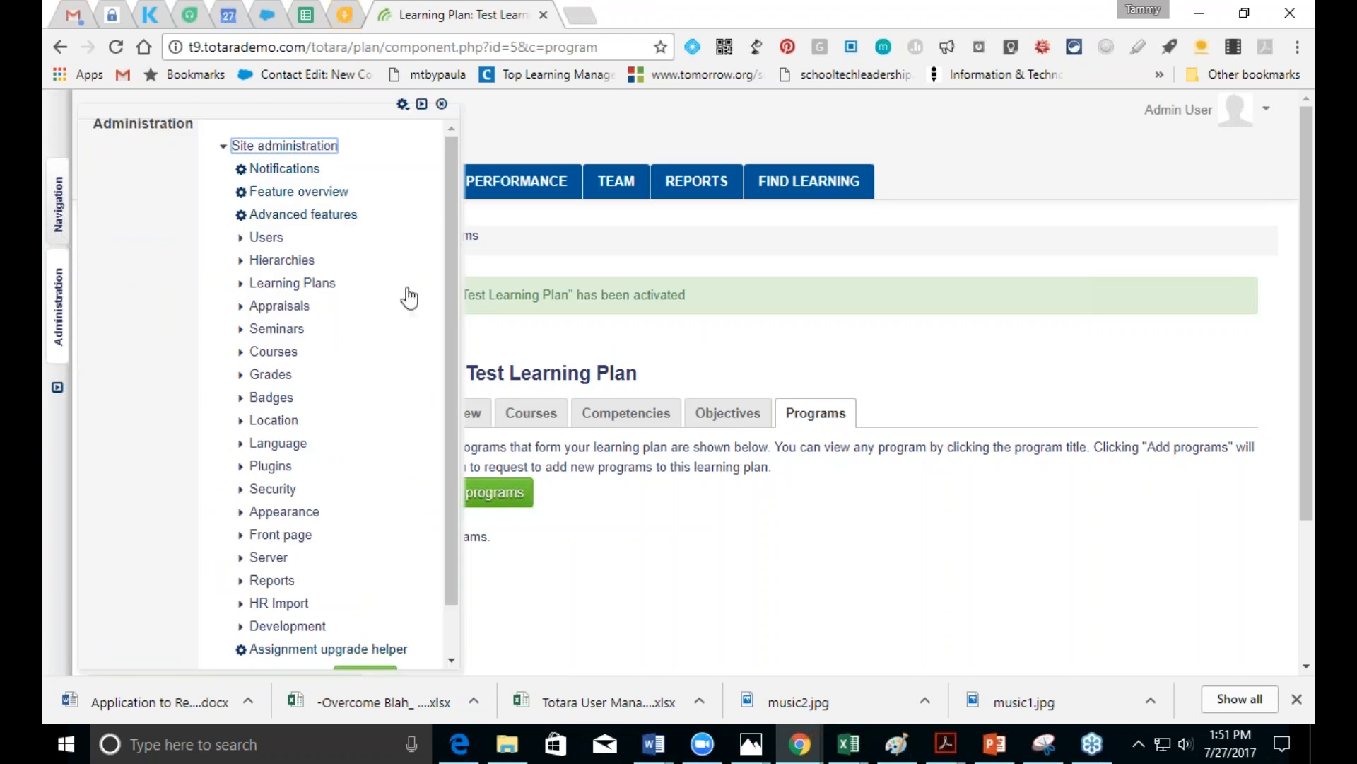
drag(445, 312, 447, 354)
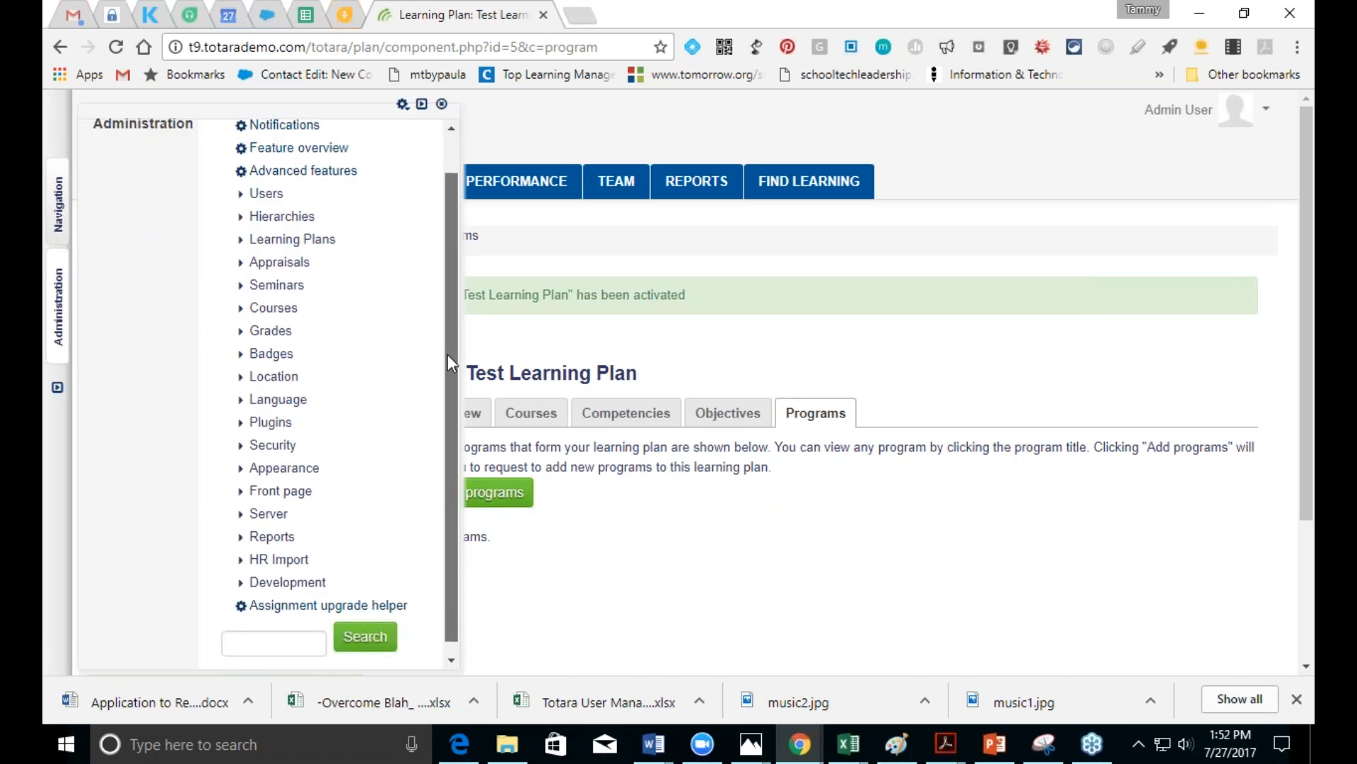
scroll(448, 332, up, 2)
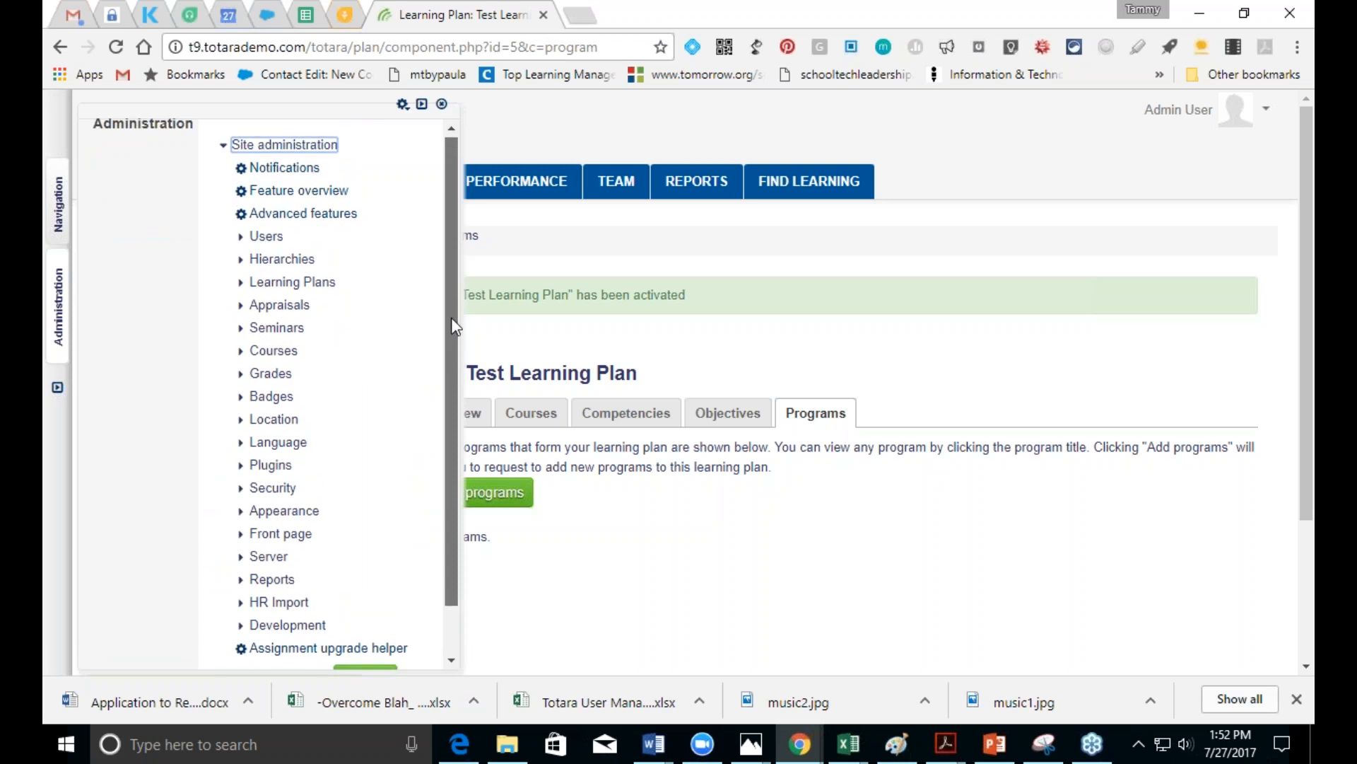
click(271, 352)
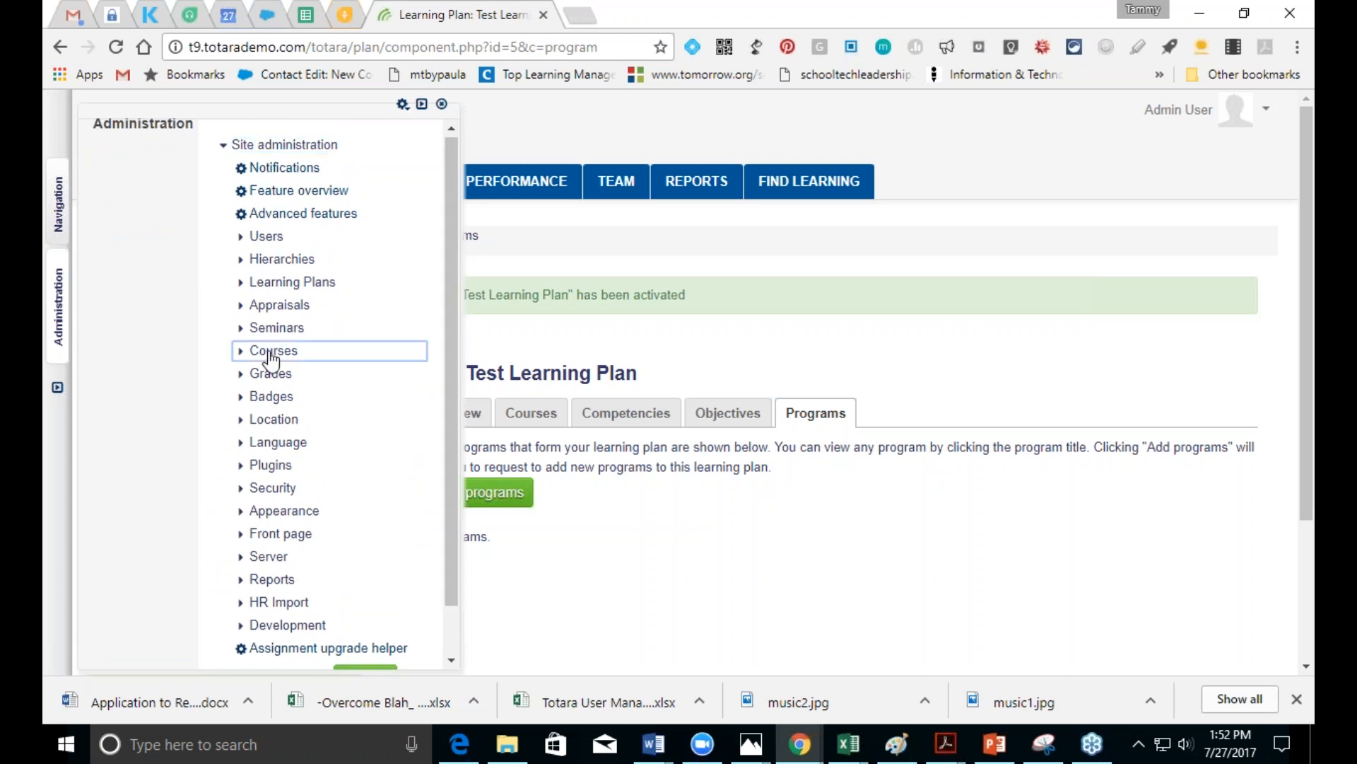
drag(455, 369, 456, 464)
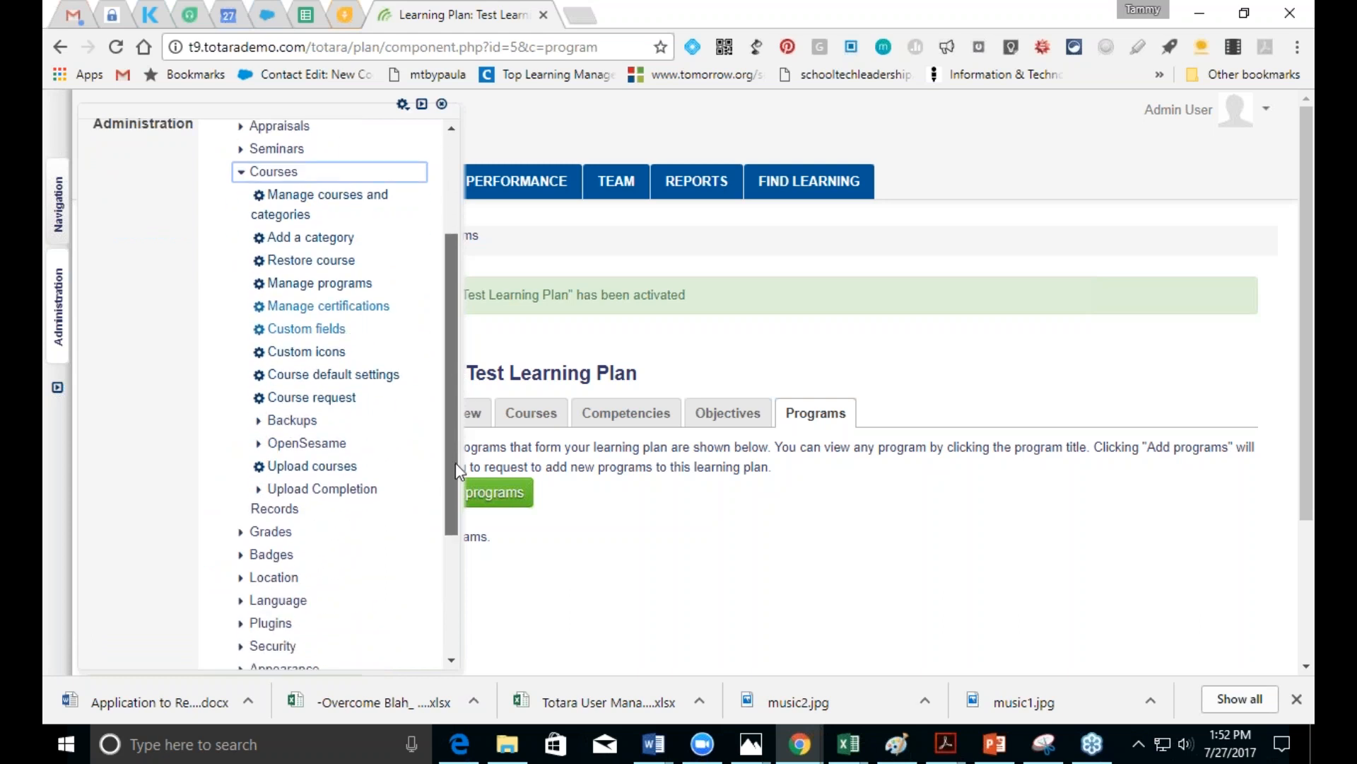
click(329, 308)
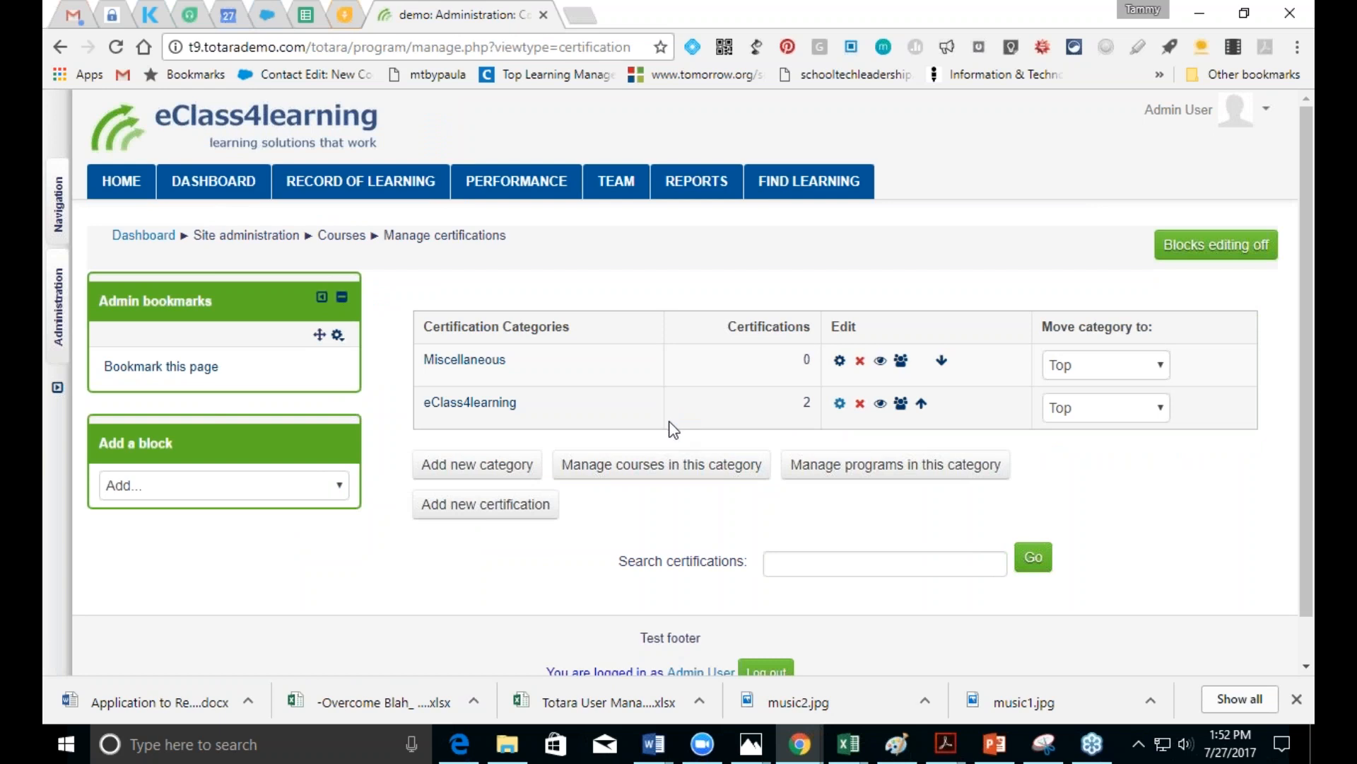
Step: Start a new certification program in the eClass4learning category
click(486, 503)
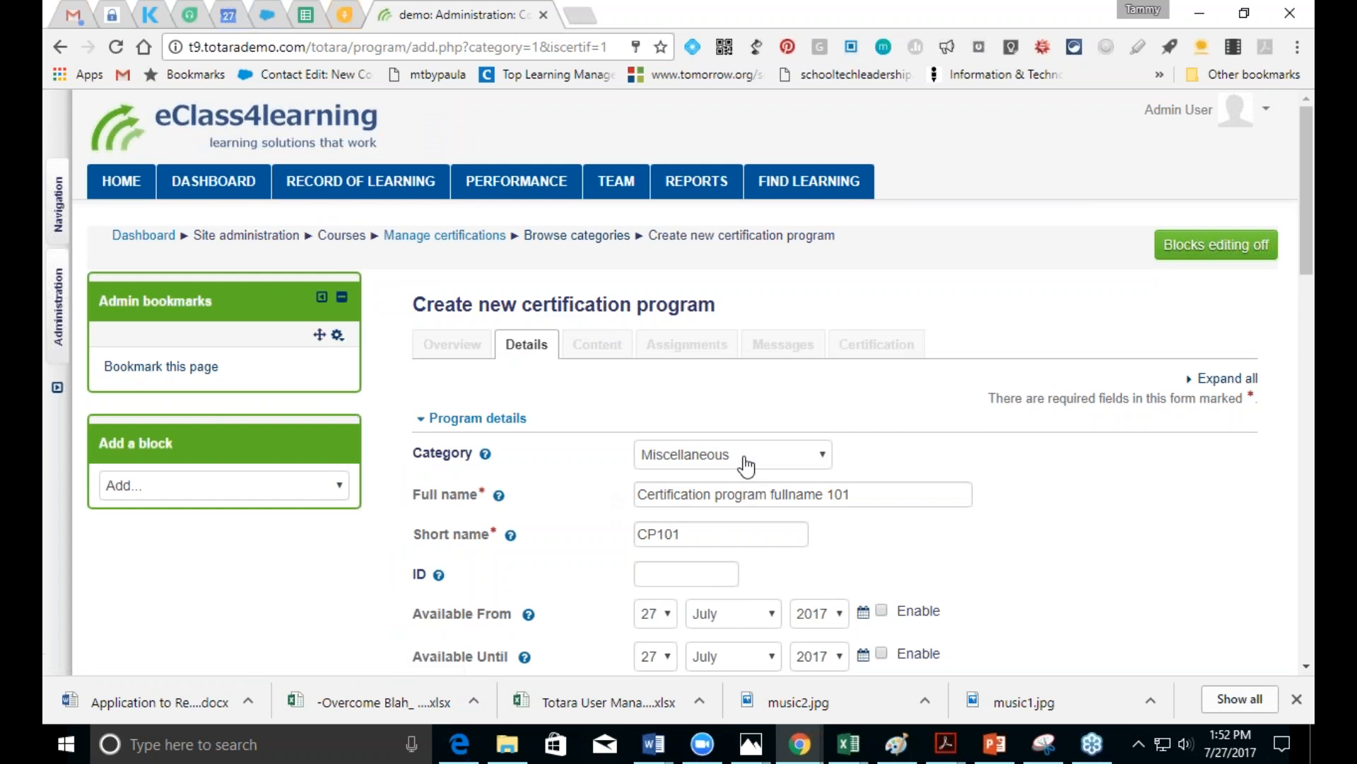
click(744, 456)
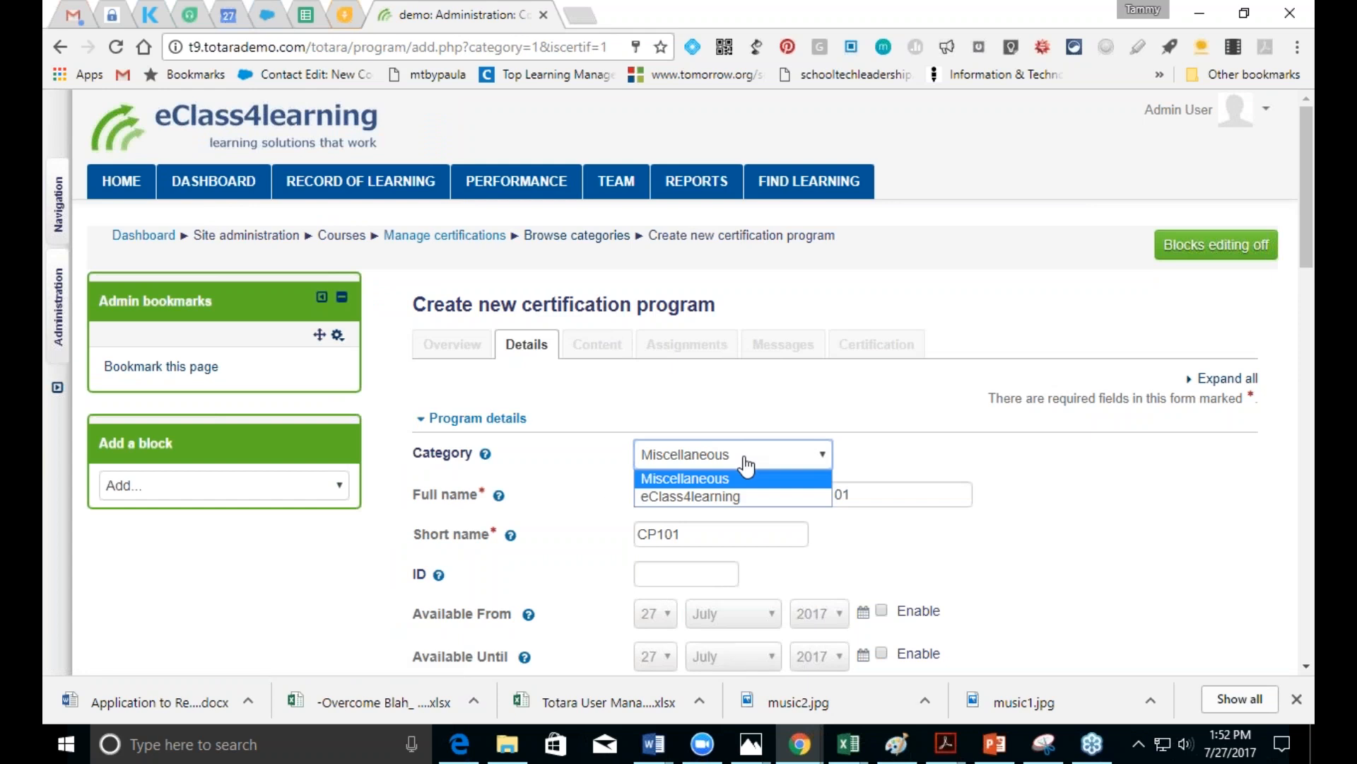
click(726, 497)
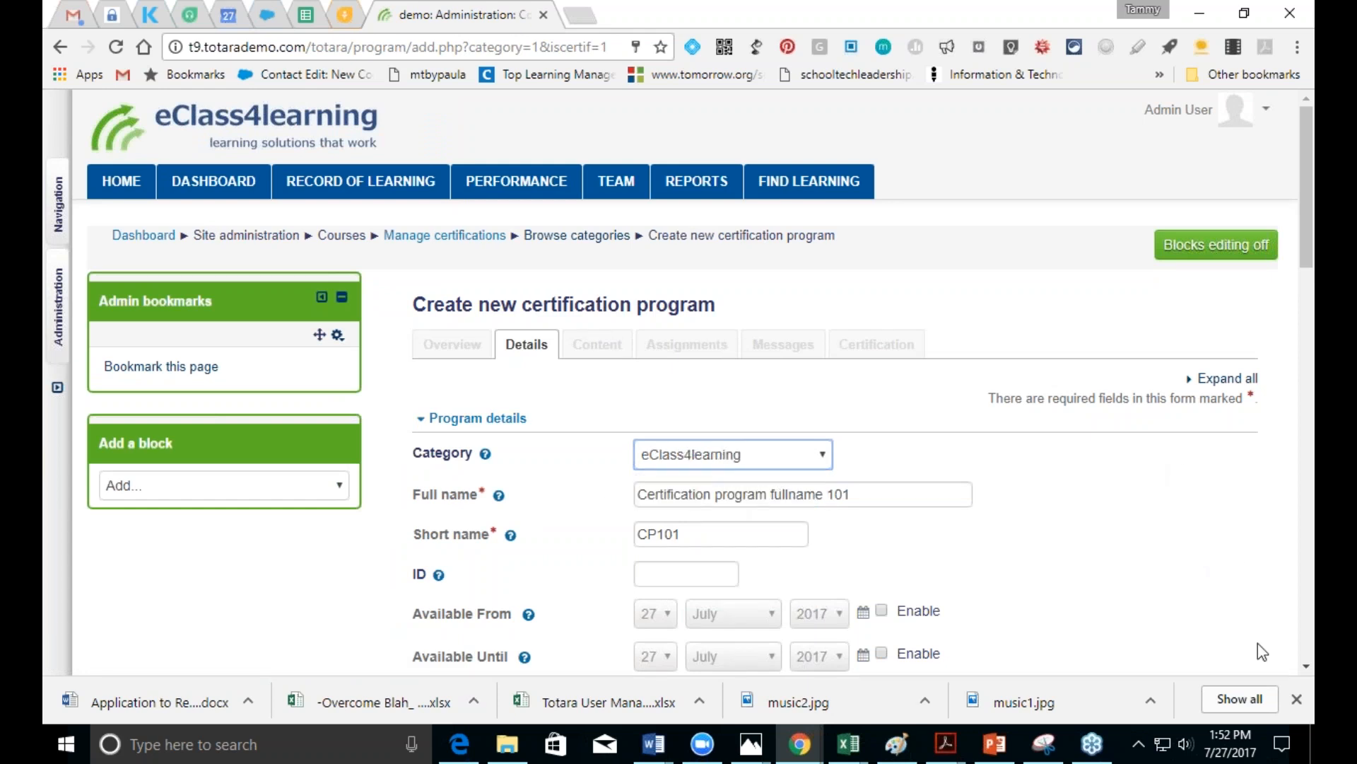
Step: Replace the default full name and short name CP101 with Test Certification
click(870, 495)
drag(870, 496, 627, 492)
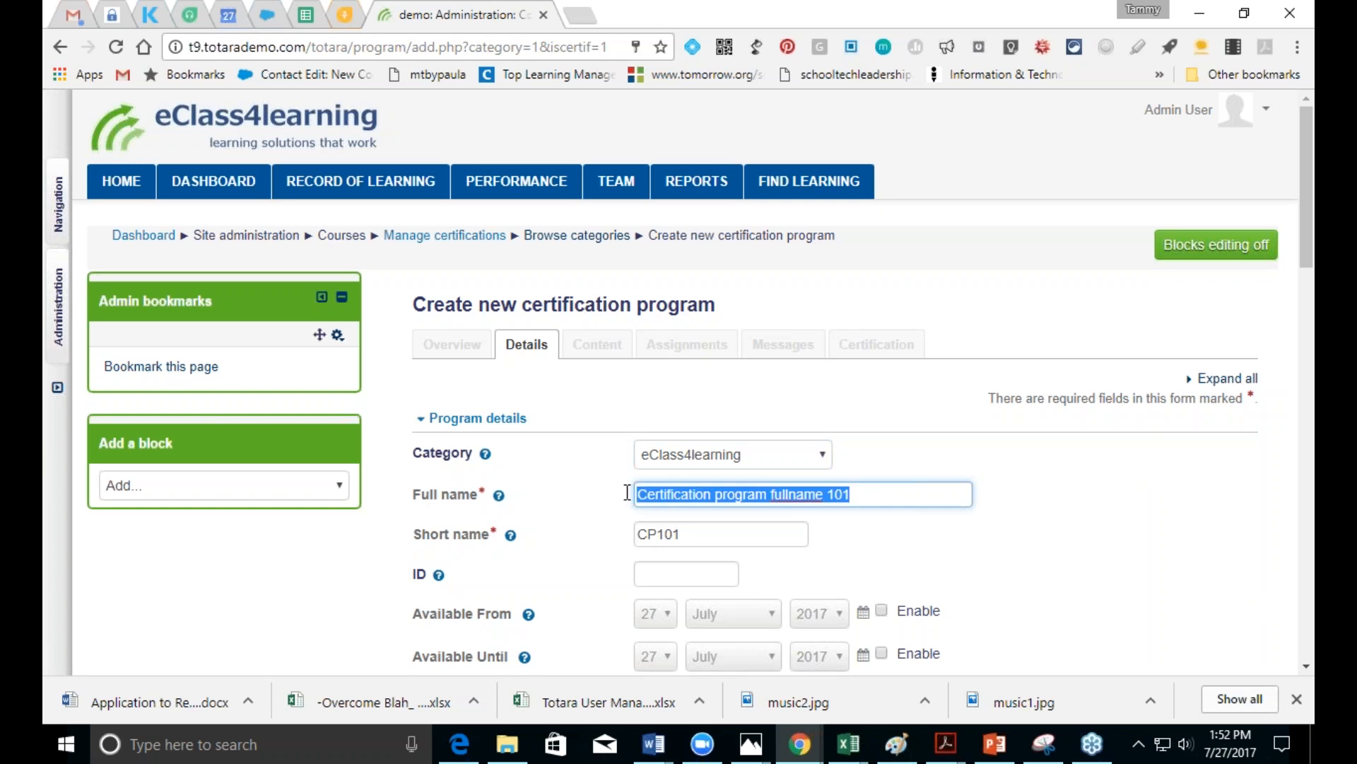
key(BackSpace)
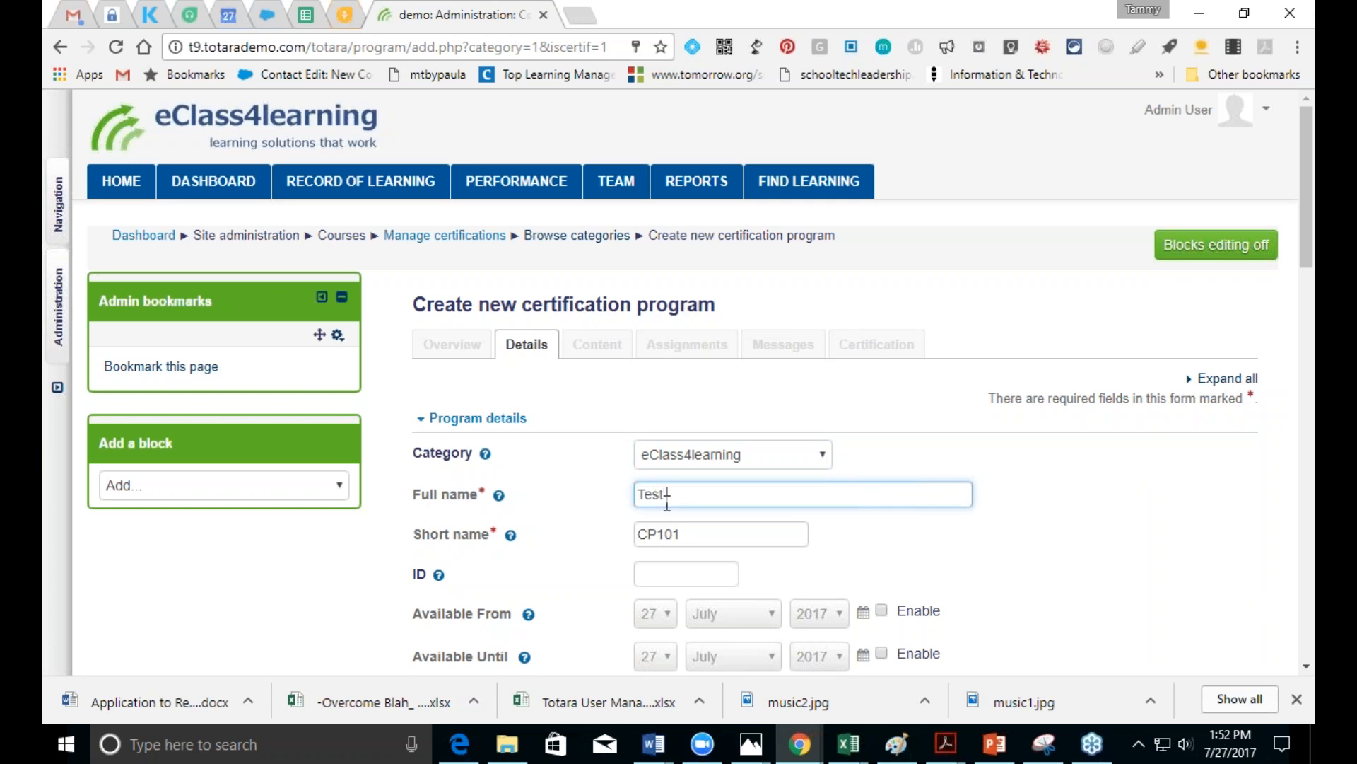
text(Test-Certification)
key(Tab)
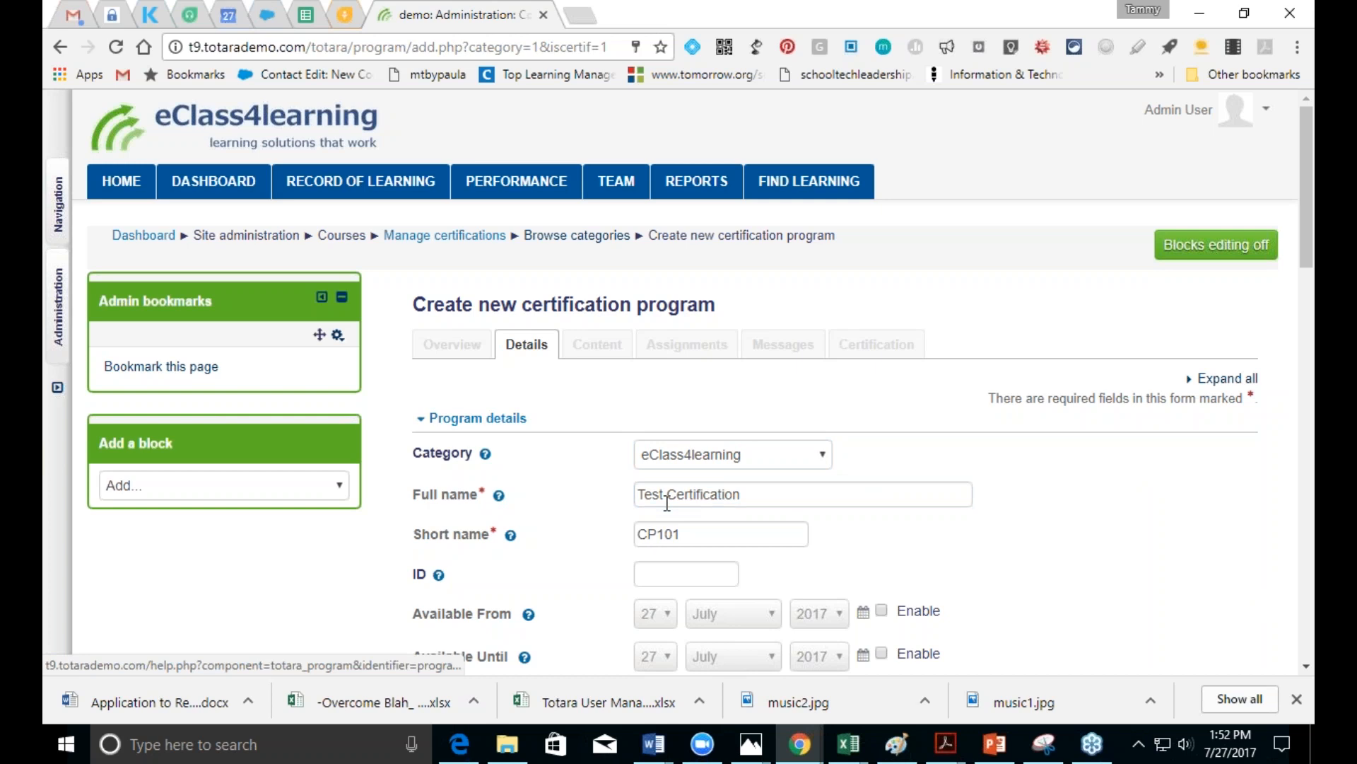
drag(687, 536, 637, 542)
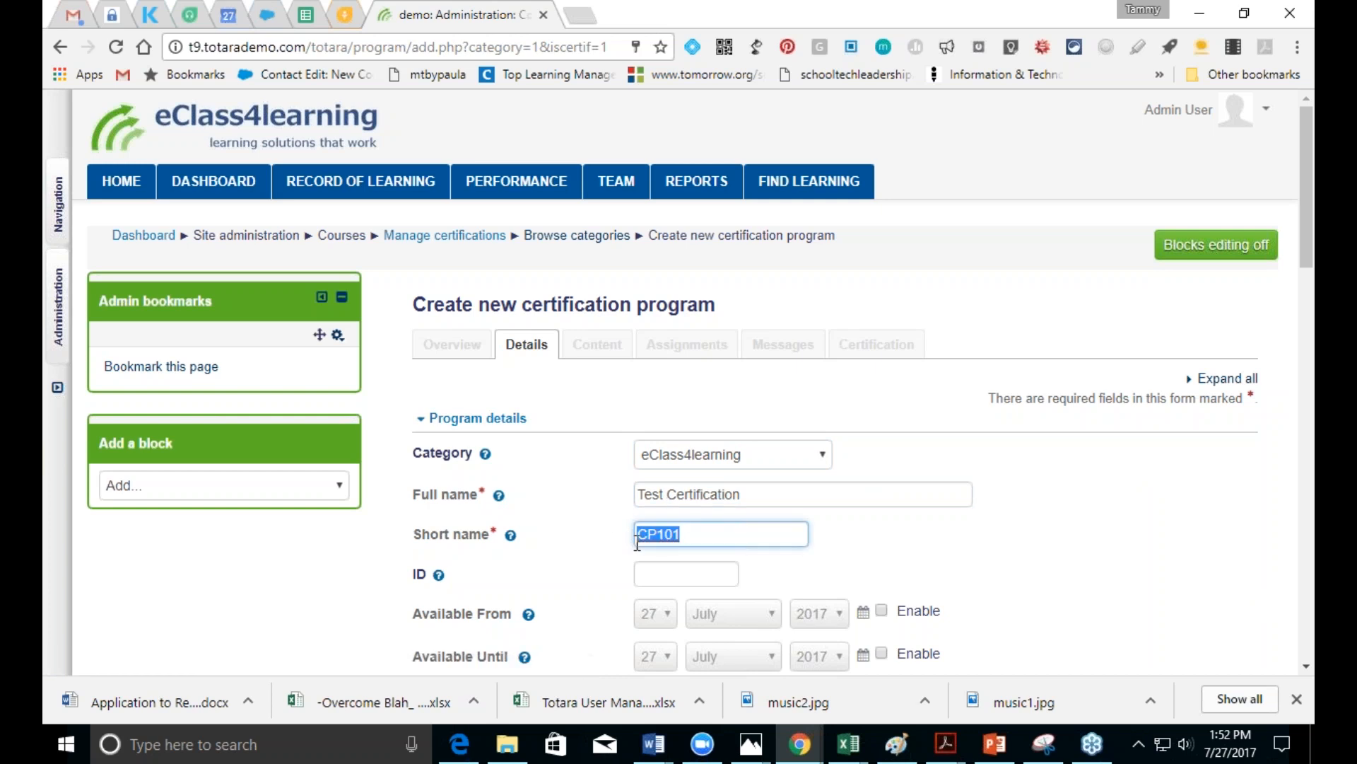
text(Test Certification)
Step: Save the new Test Certification program
click(1302, 669)
scroll(1306, 675, down, 14)
scroll(1306, 675, down, 5)
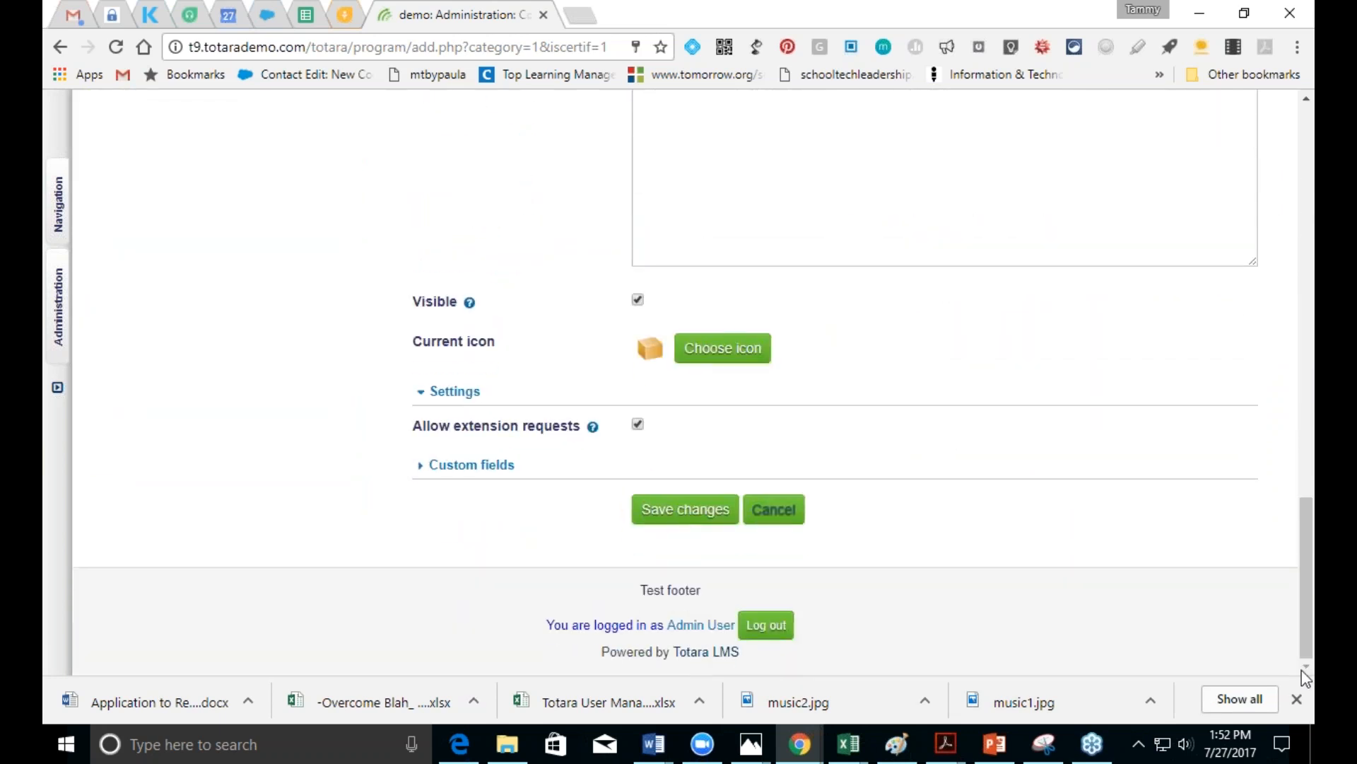
click(666, 521)
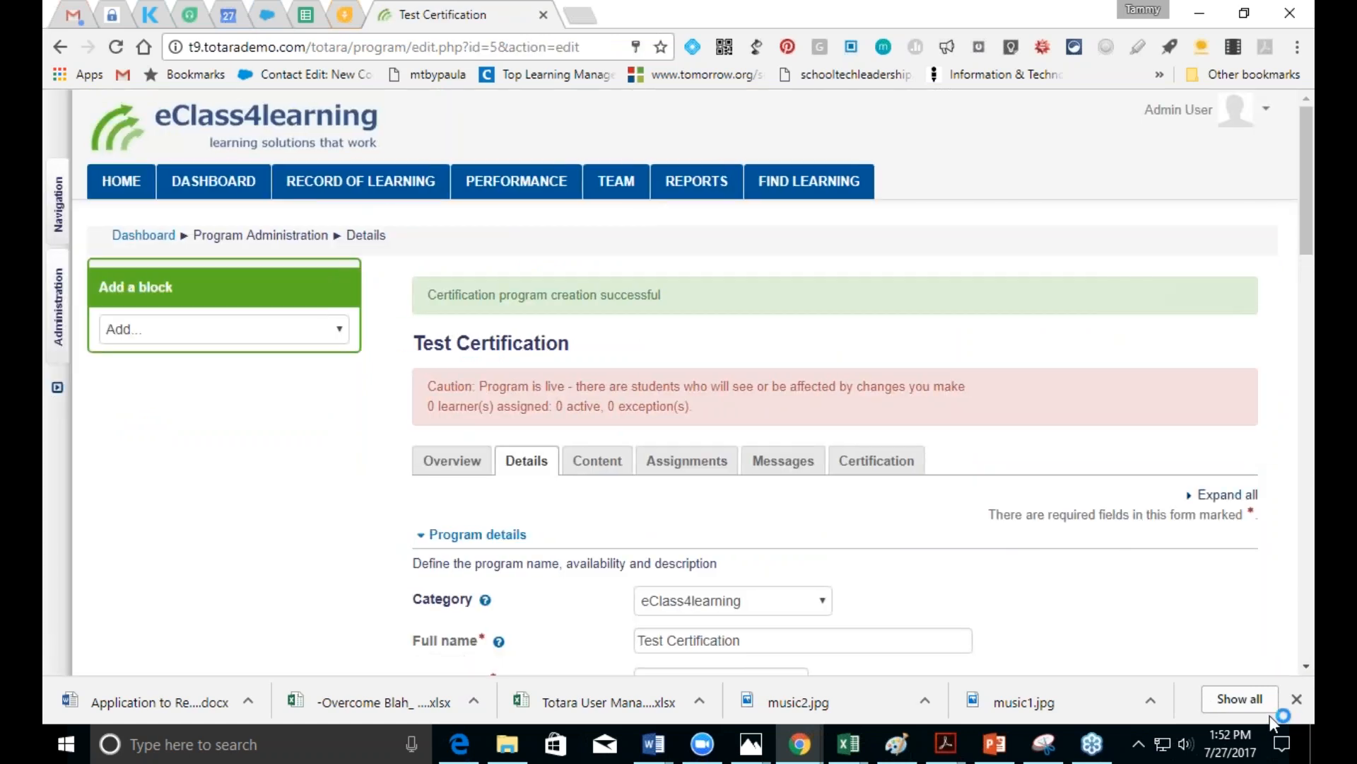
scroll(1307, 669, down, 4)
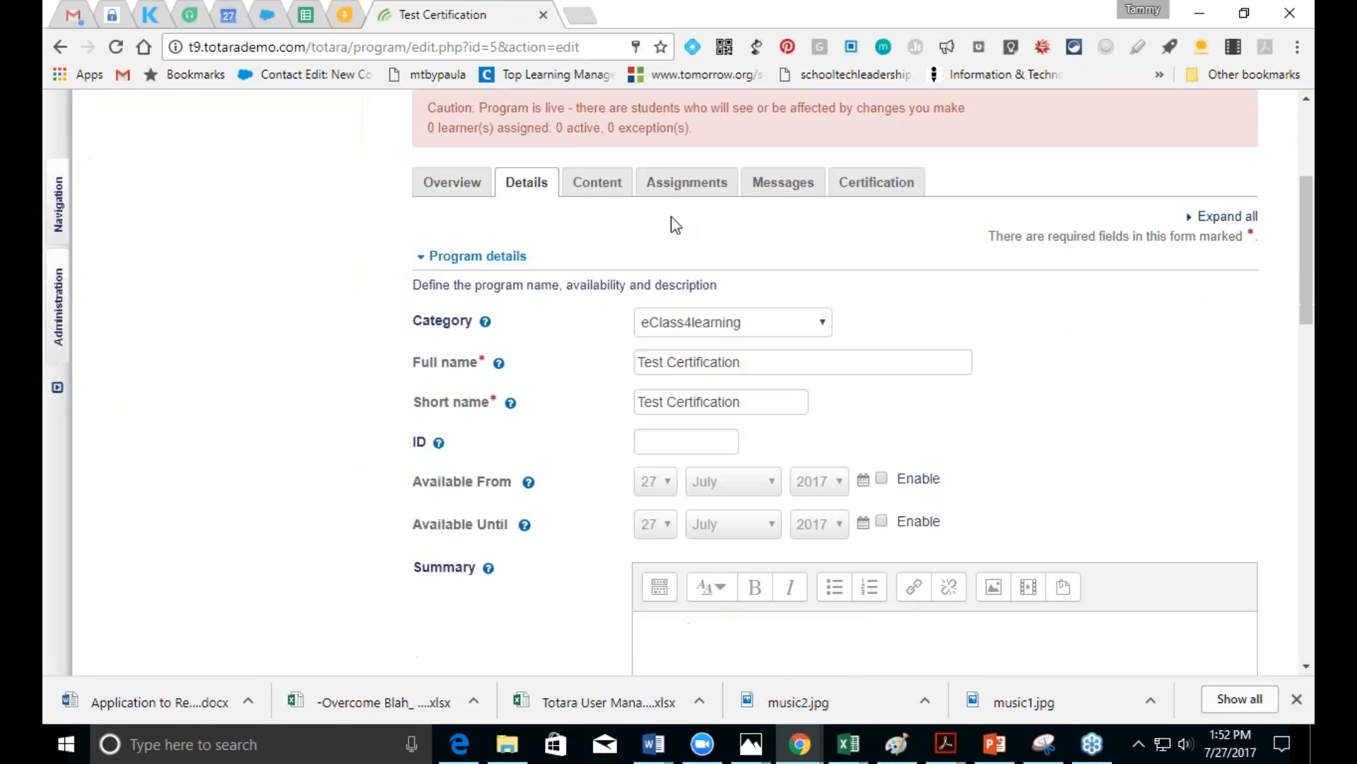
click(597, 184)
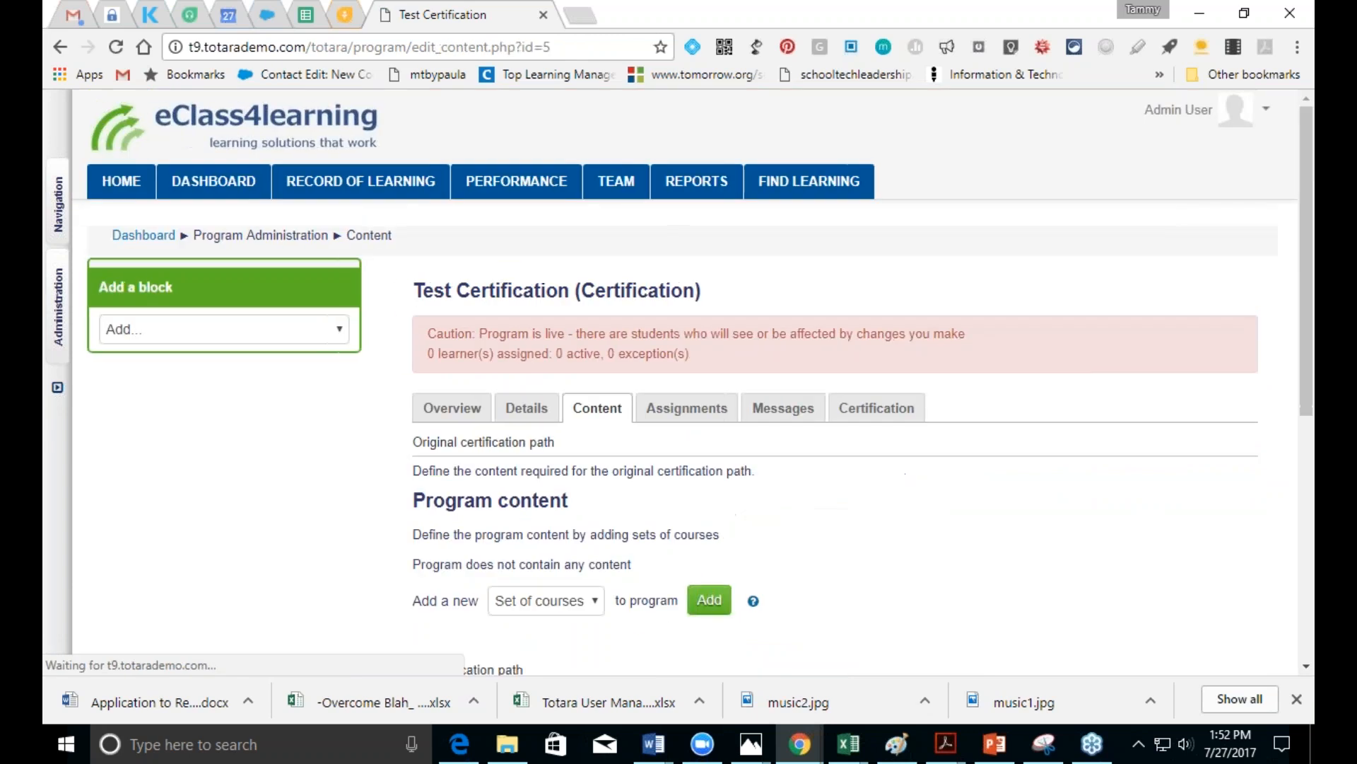
Step: Add a course set with eClass4Learning Test and Security Measures Policy April 2017
click(596, 600)
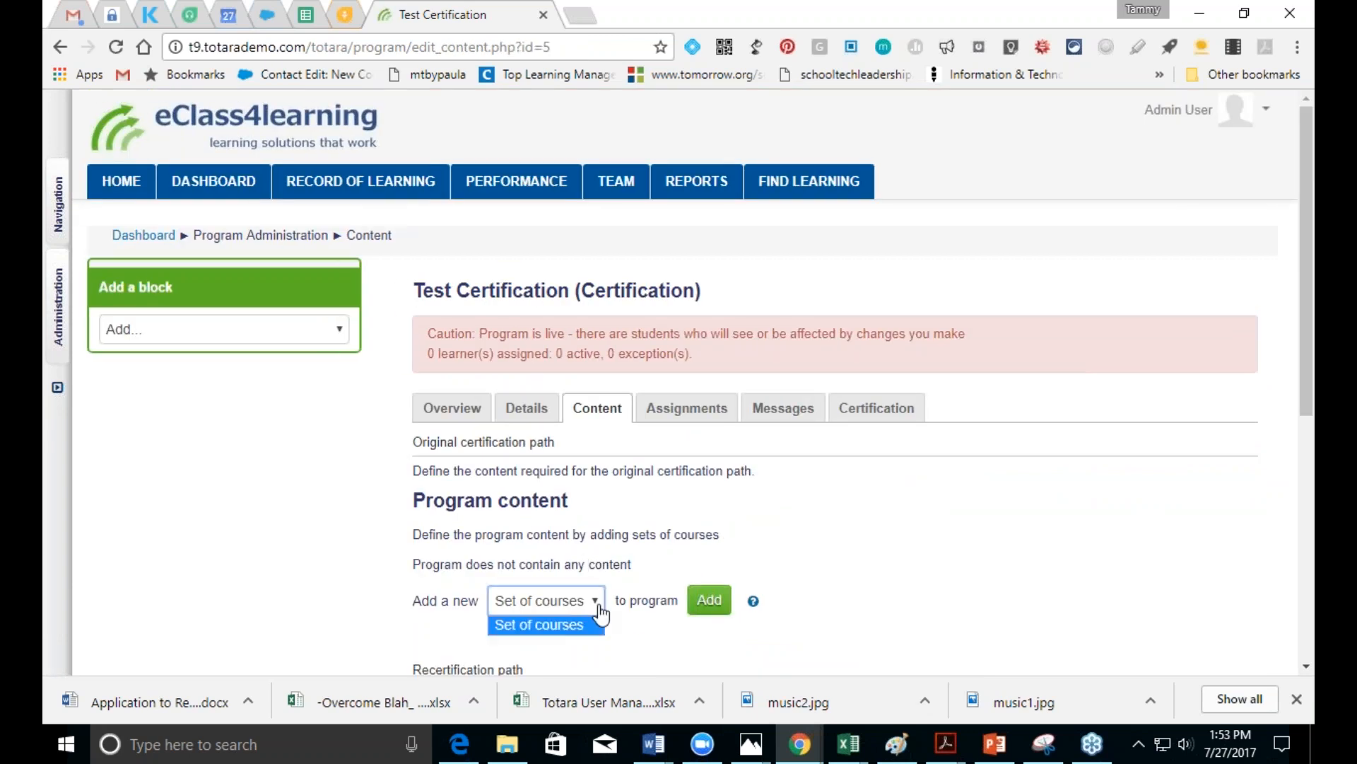
click(709, 599)
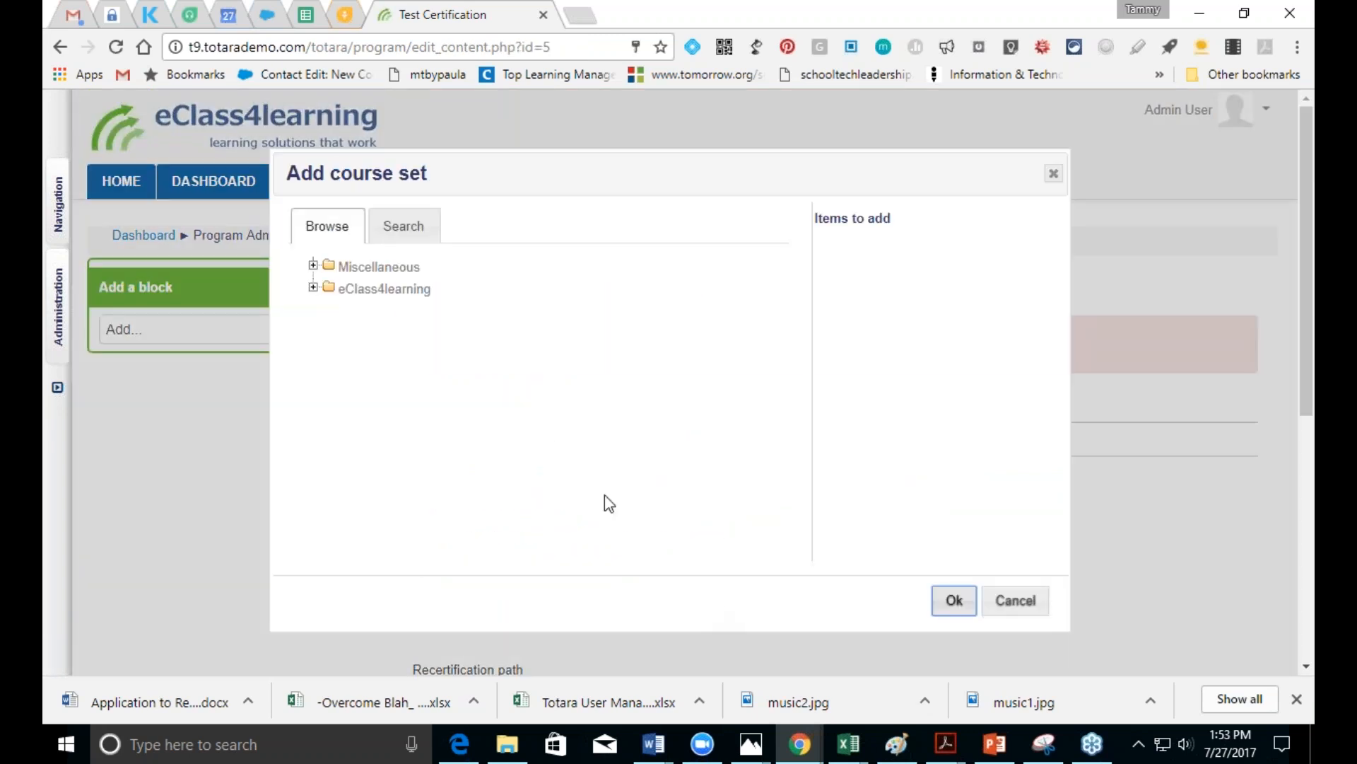
click(313, 288)
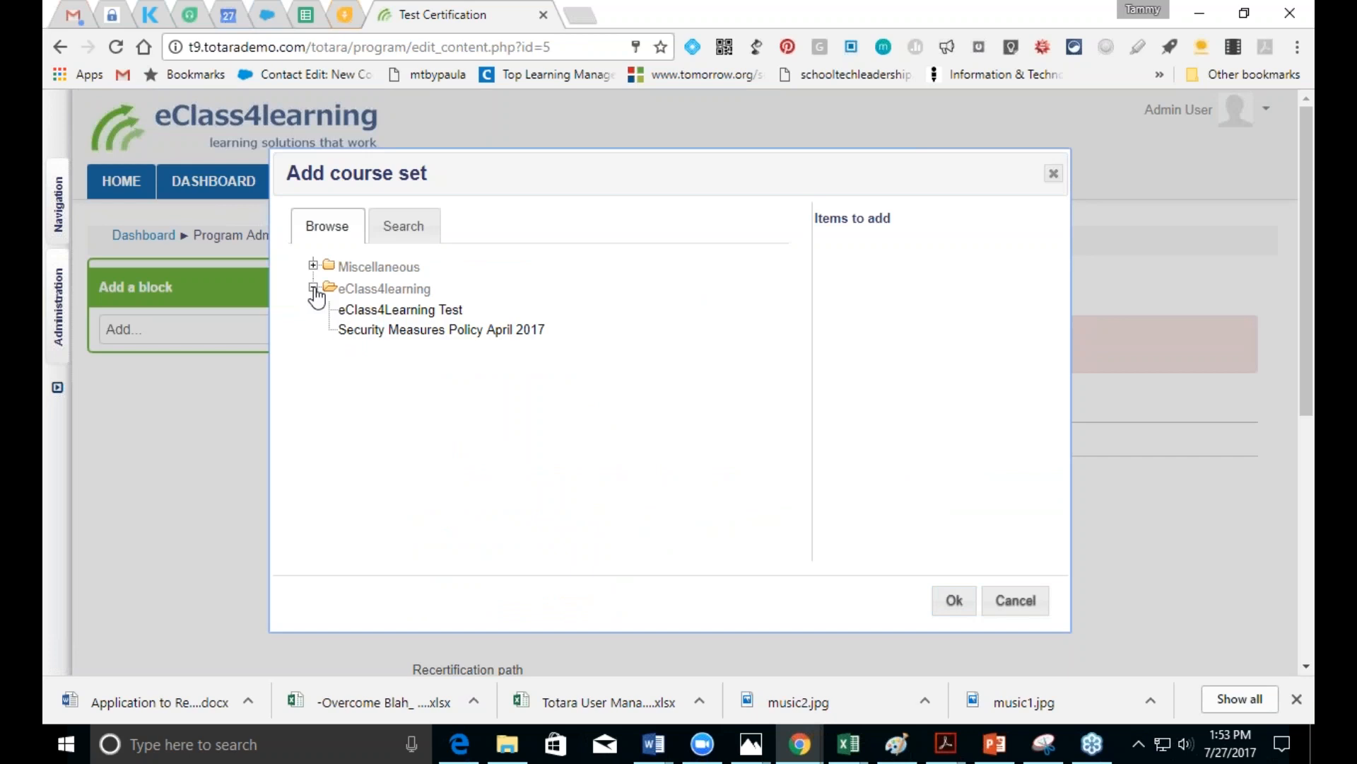
click(375, 310)
click(385, 330)
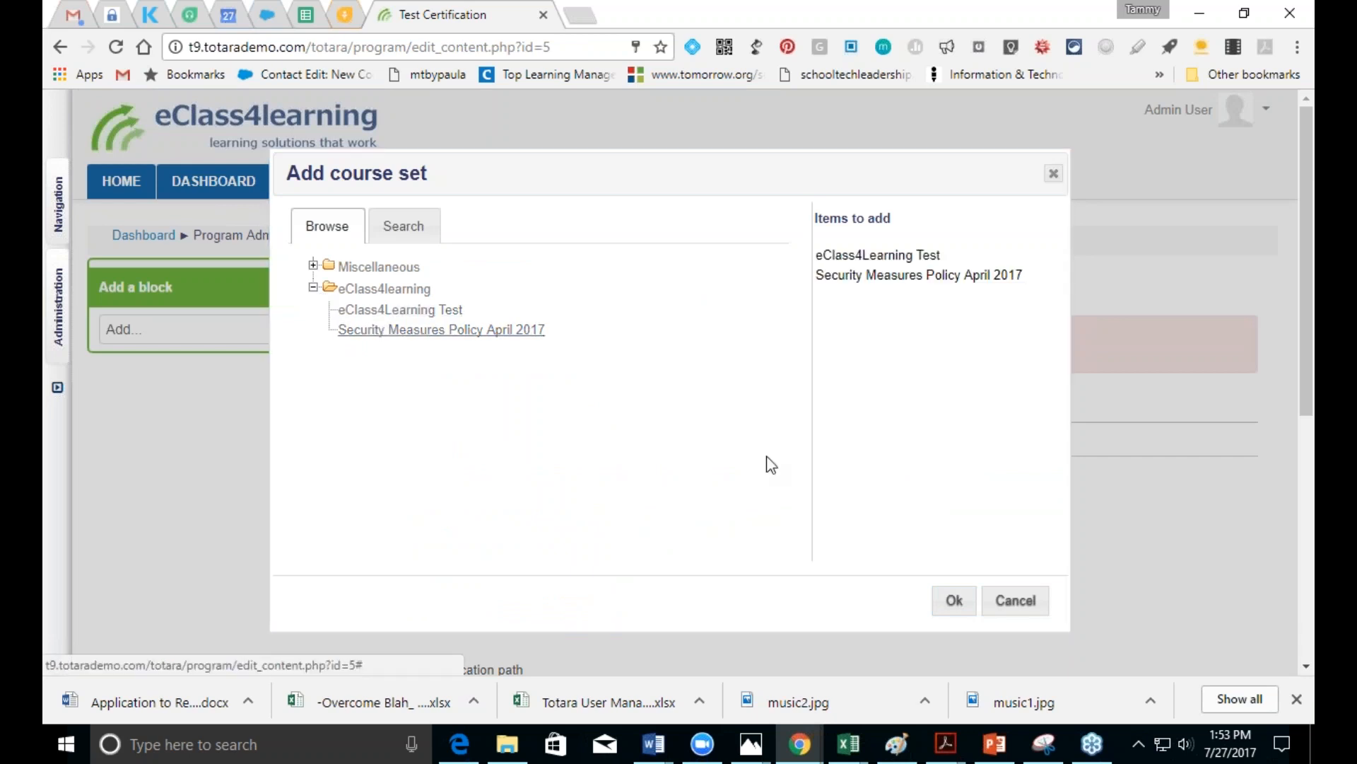
click(953, 600)
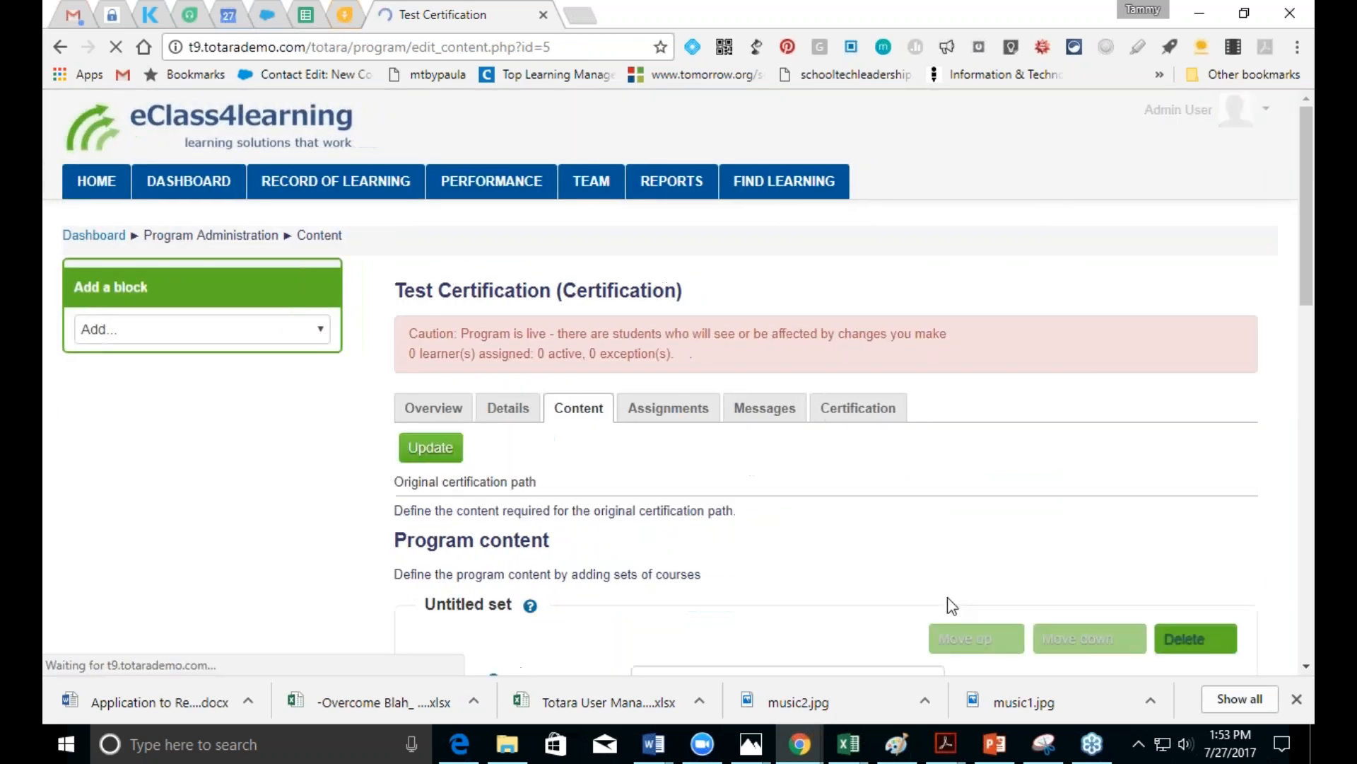
Step: Stay on the Content page and save all the program content changes
click(1307, 667)
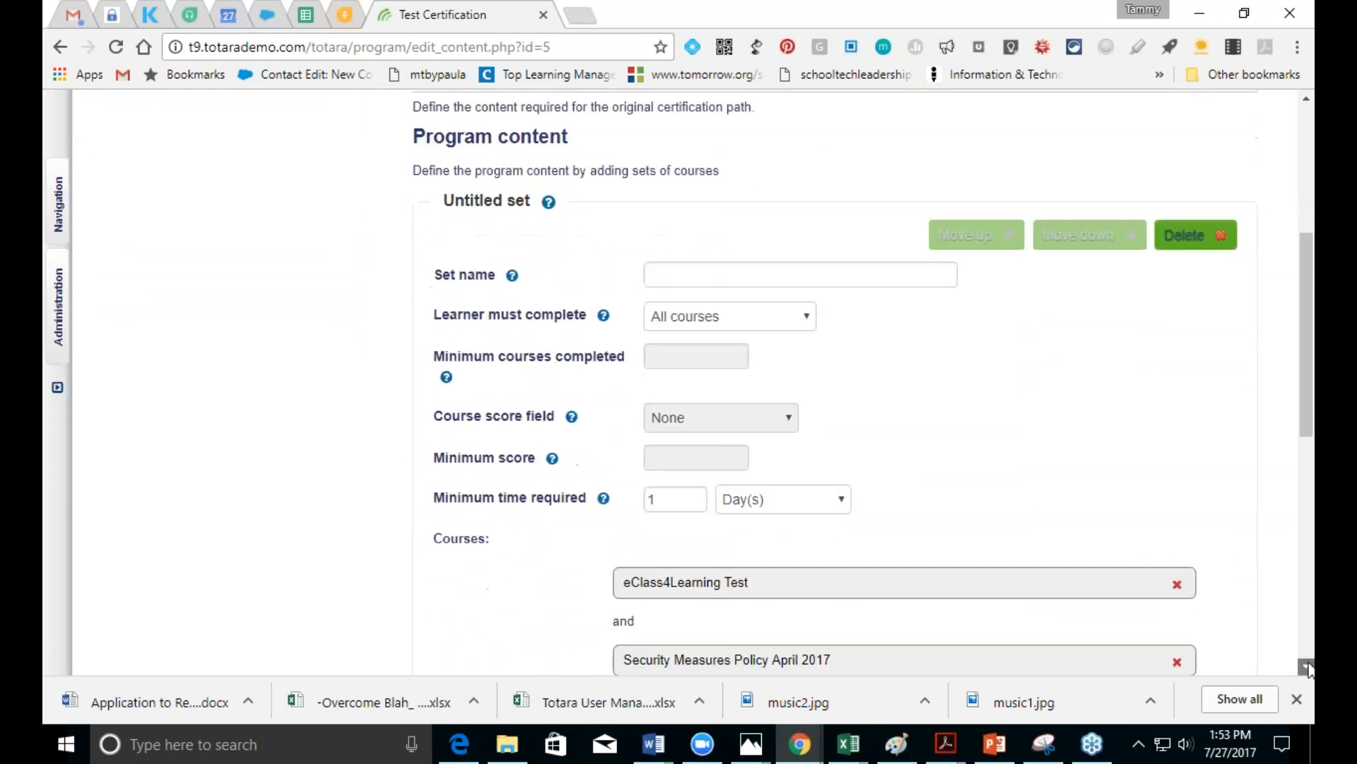
drag(1305, 482, 1277, 308)
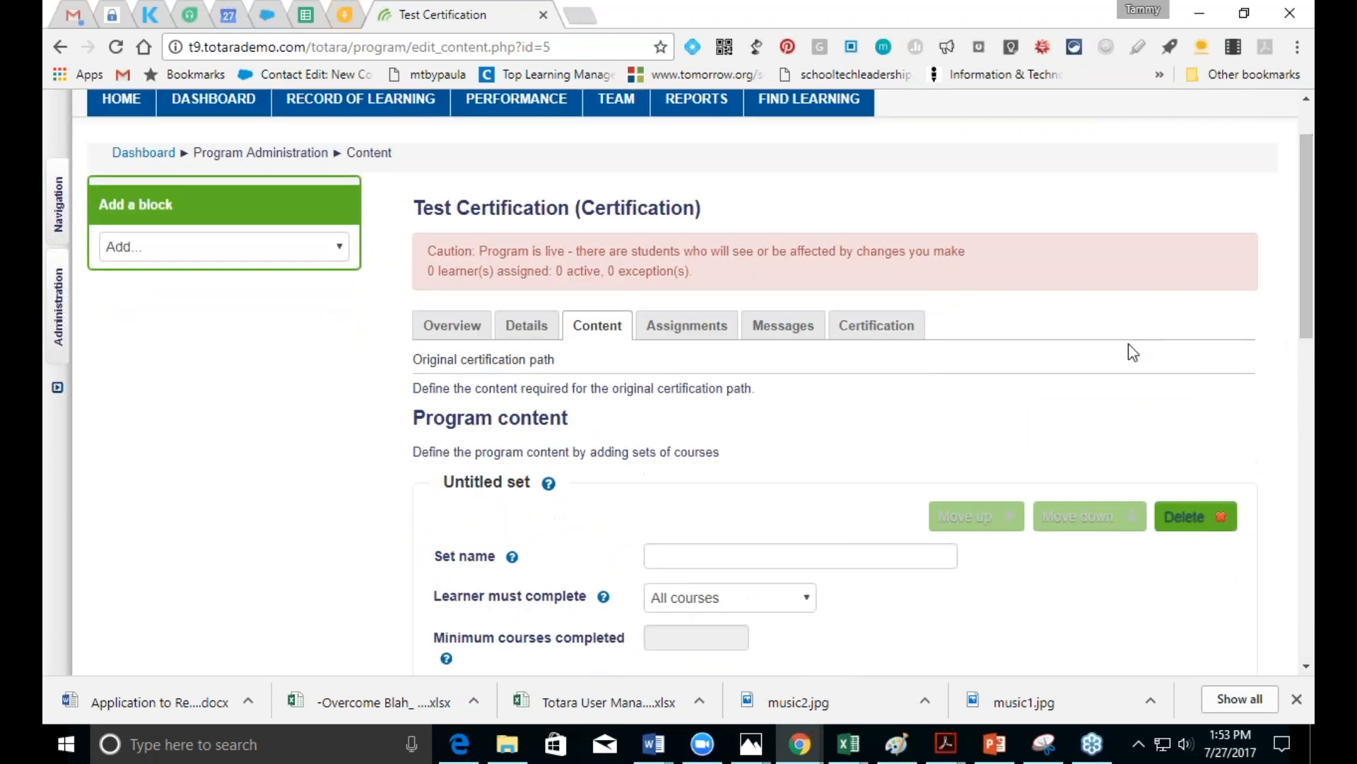
click(672, 338)
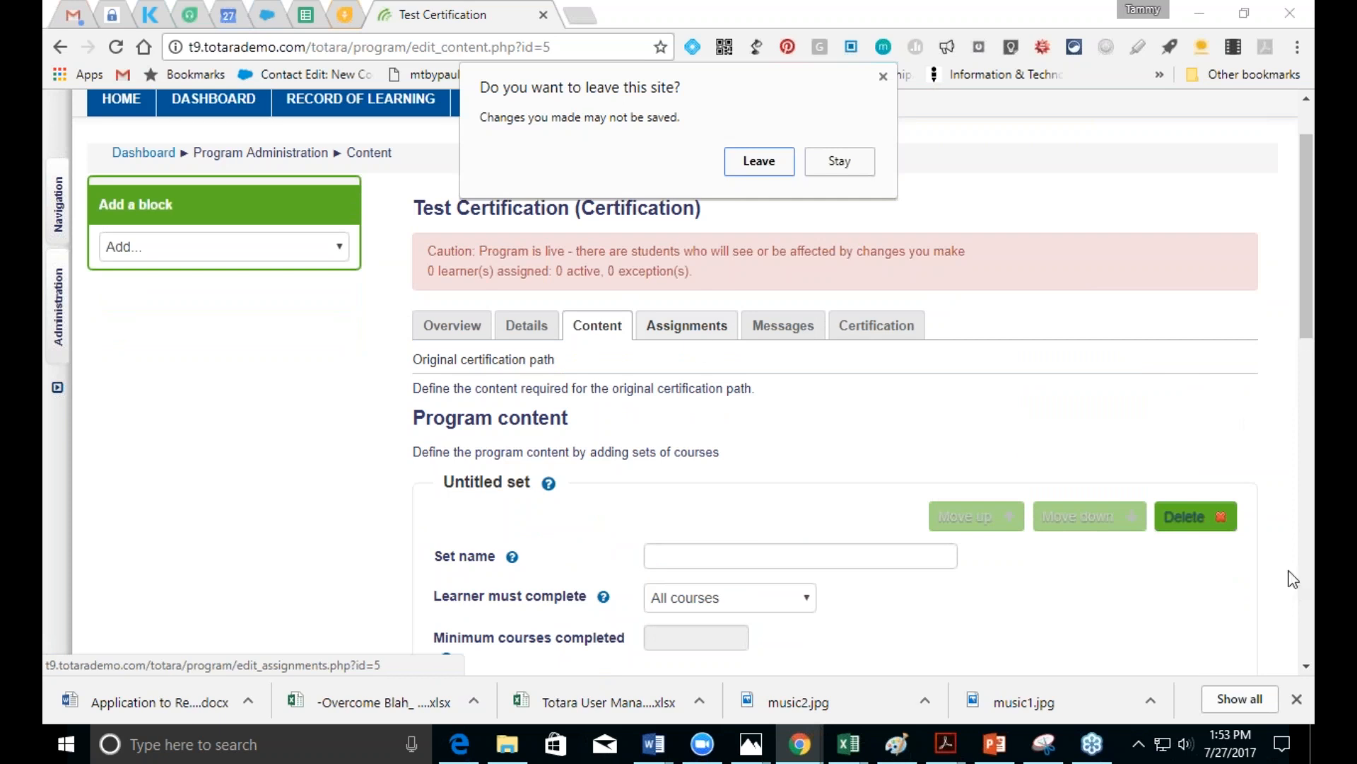
click(827, 159)
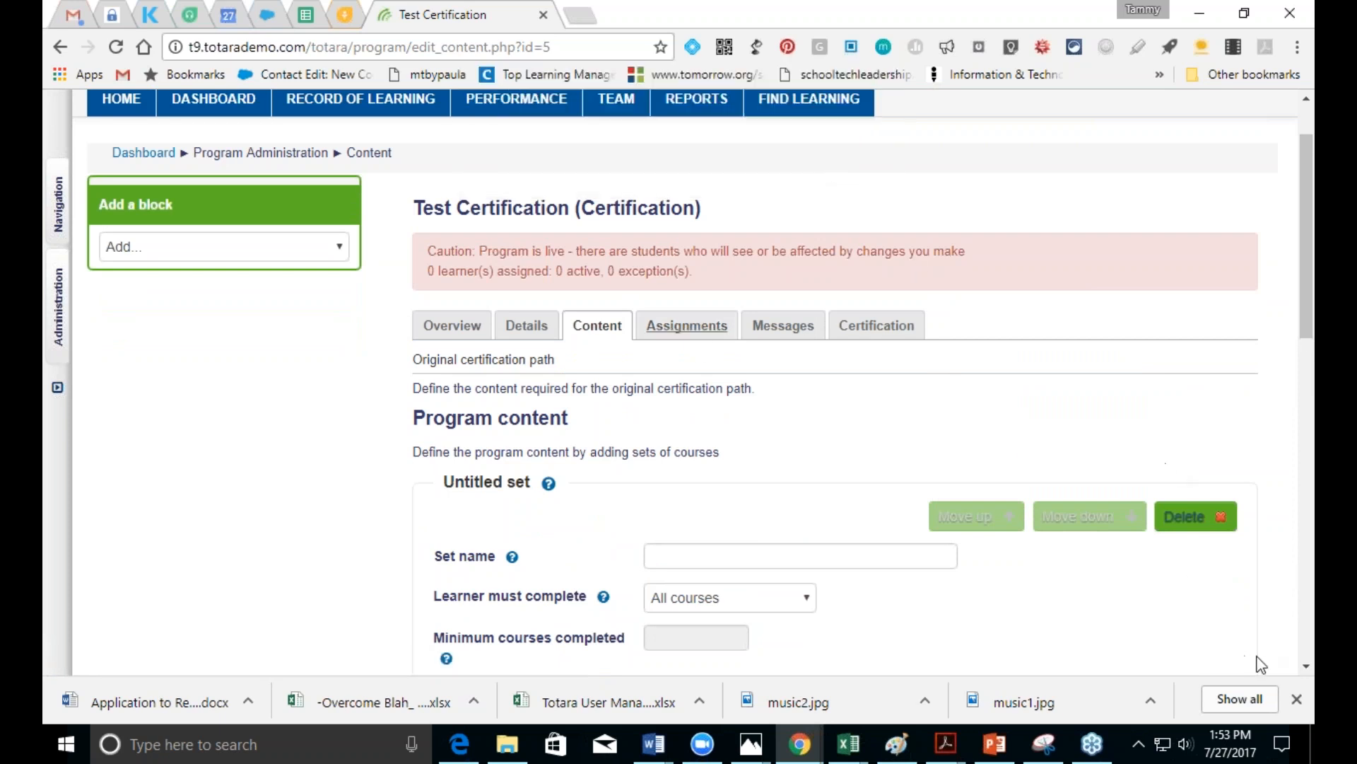
click(1306, 666)
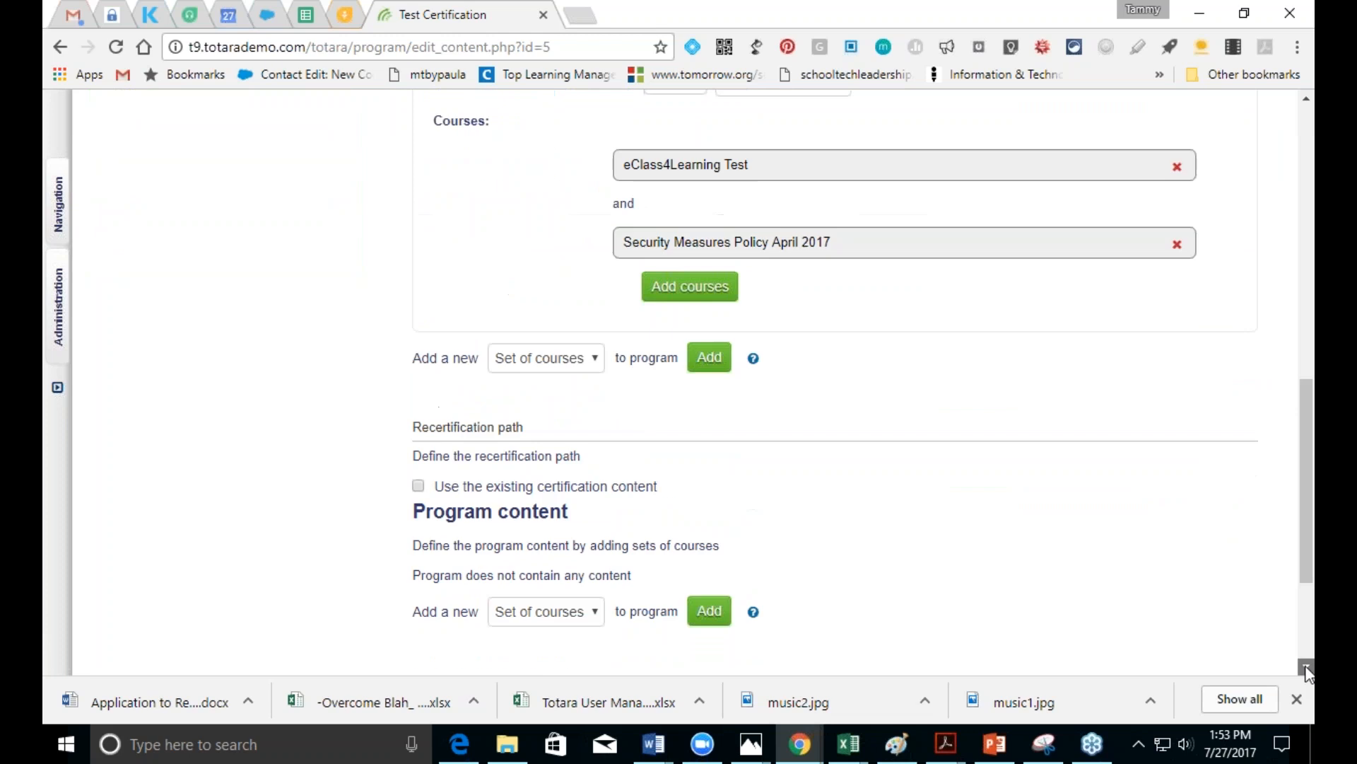
click(469, 477)
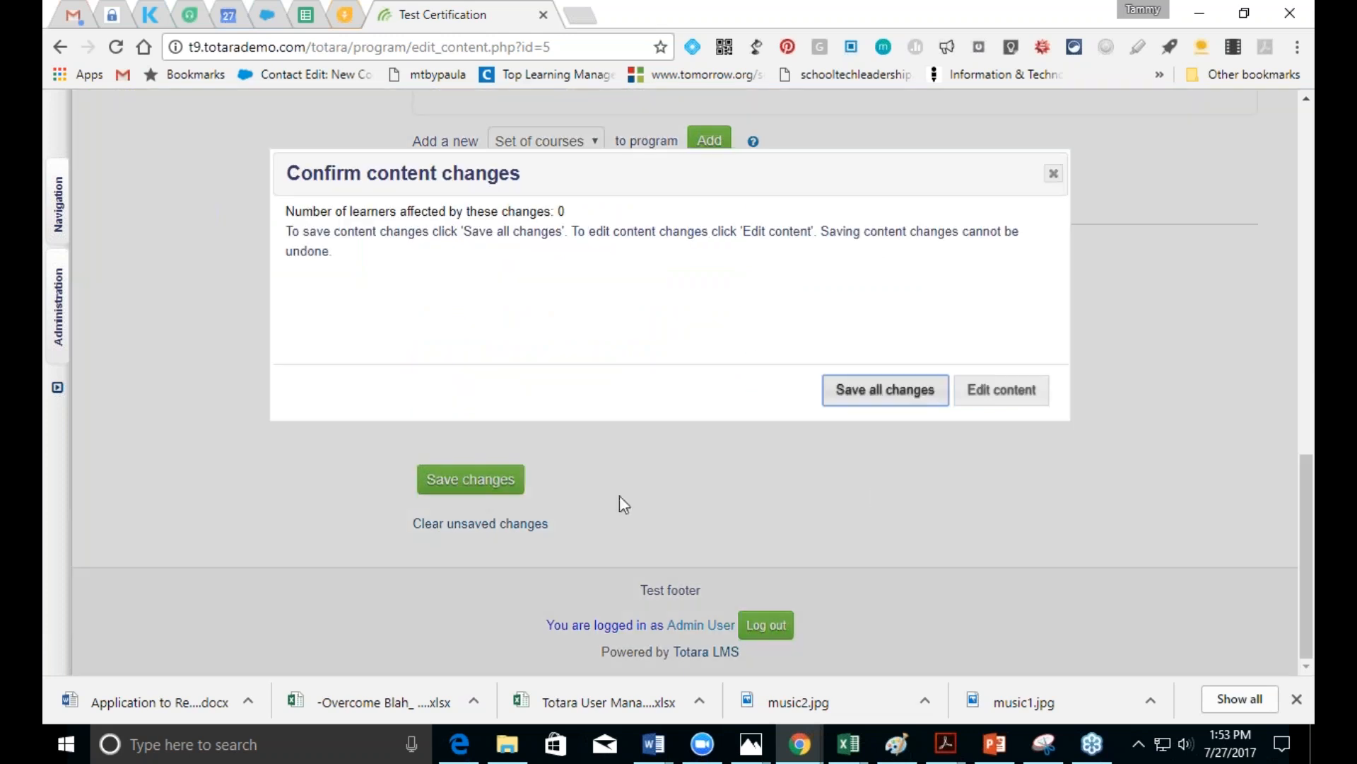
click(877, 398)
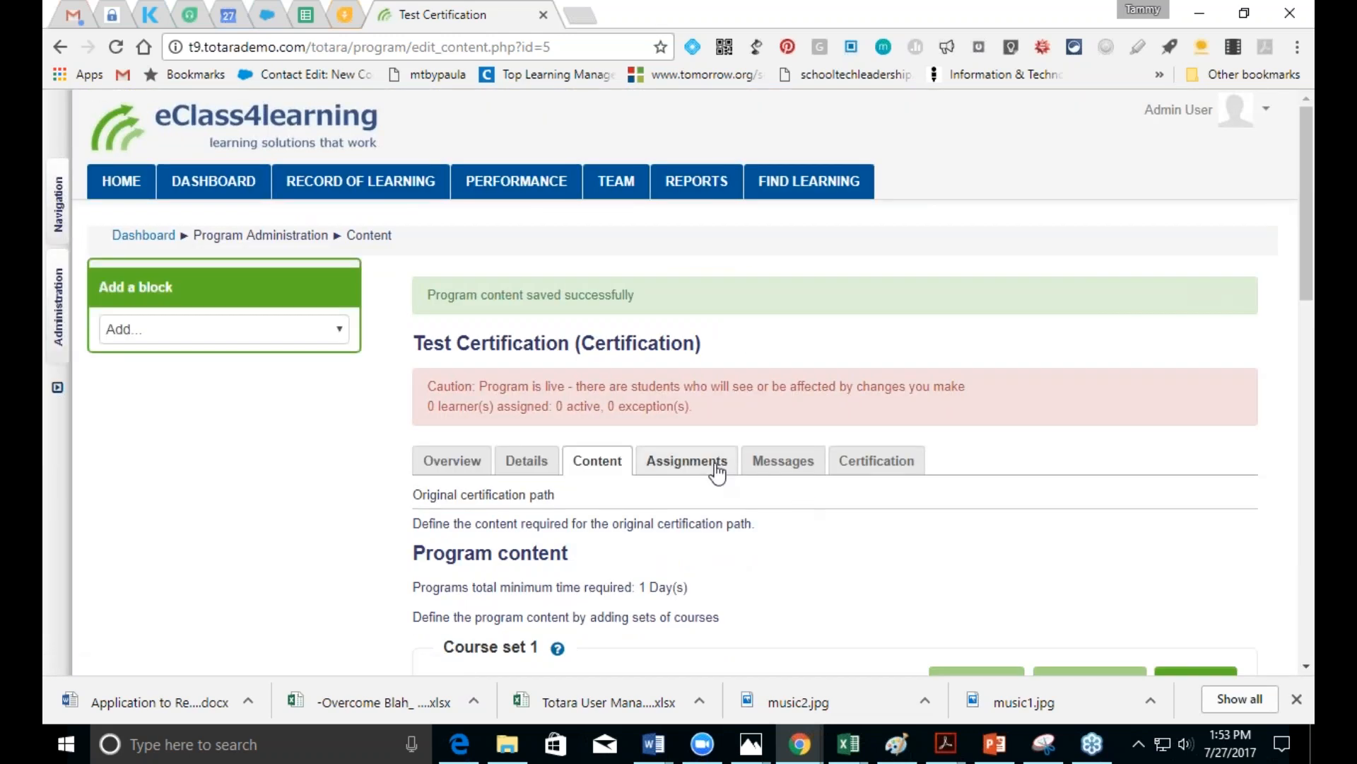
click(706, 463)
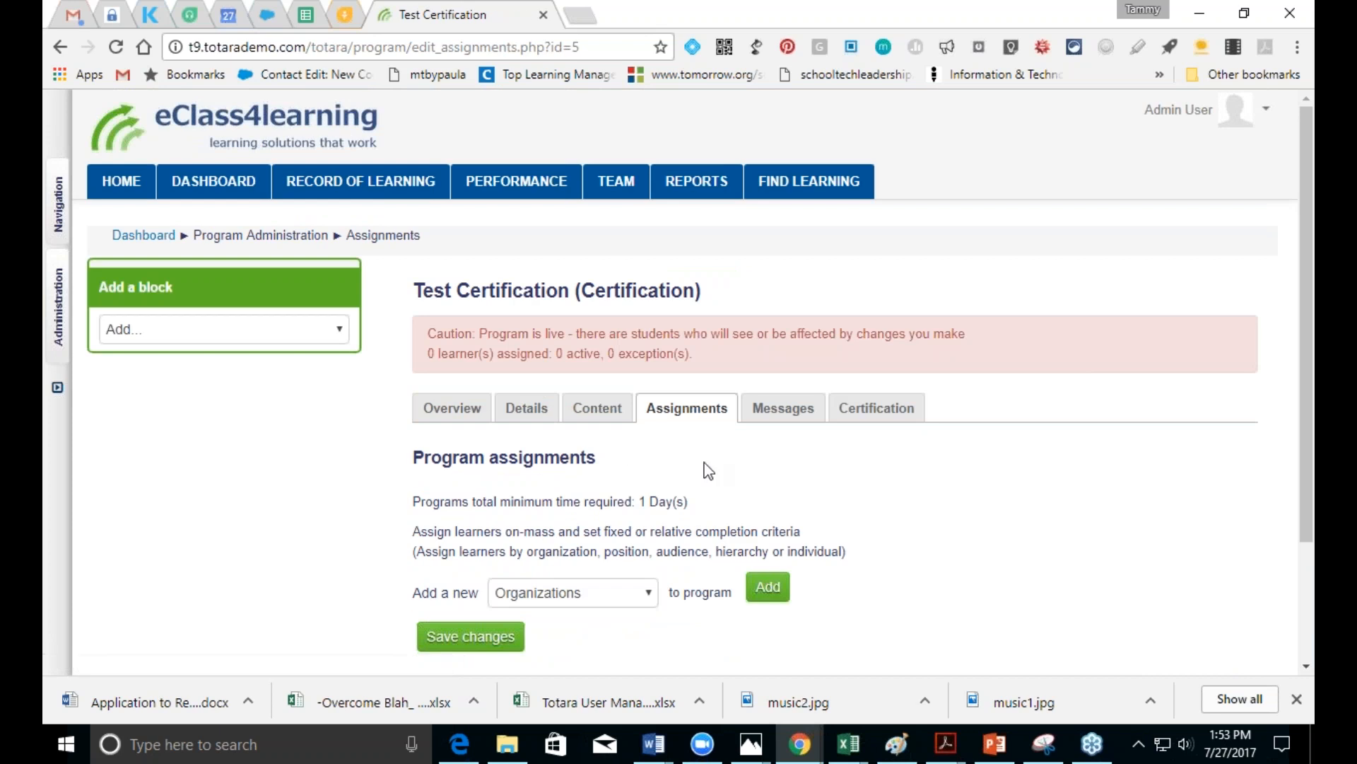
Step: Add an Audiences assignment for Test Audience to the certification
click(645, 597)
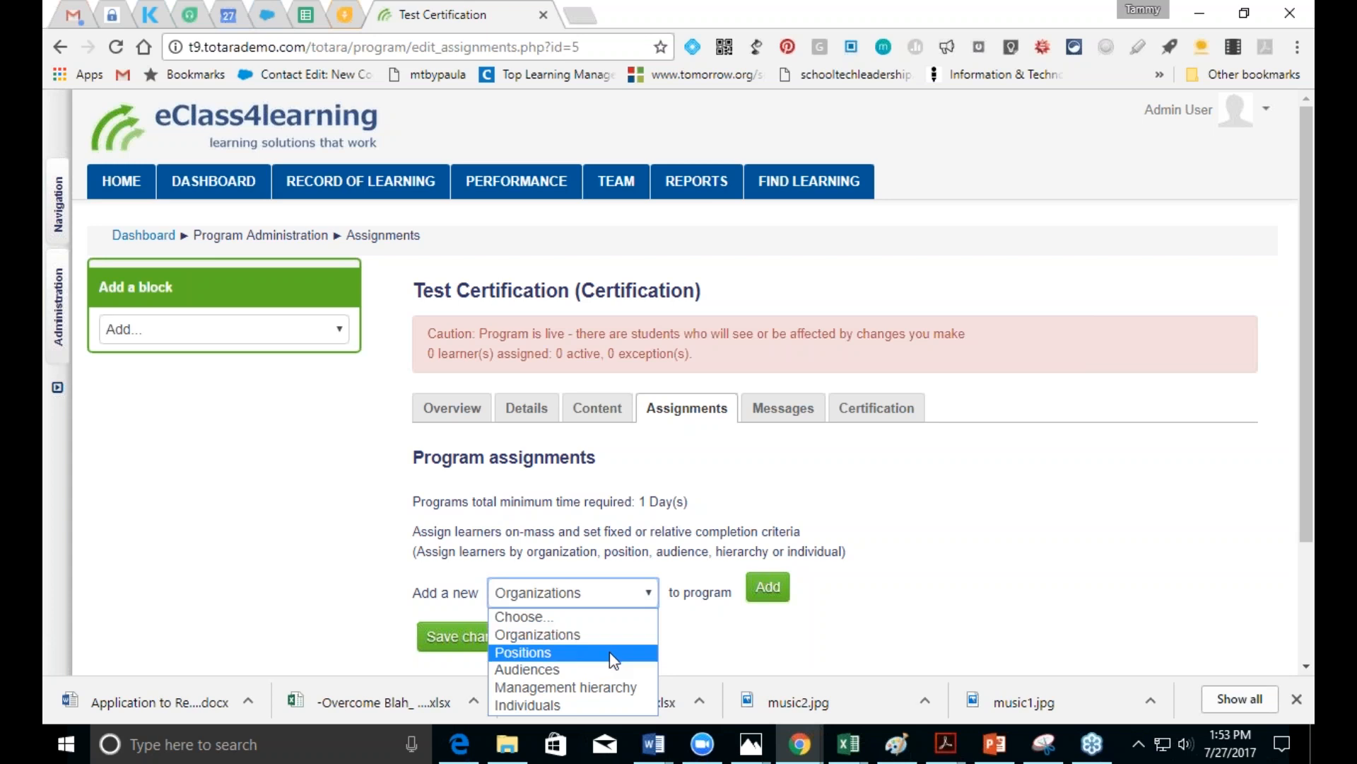
click(601, 669)
click(768, 586)
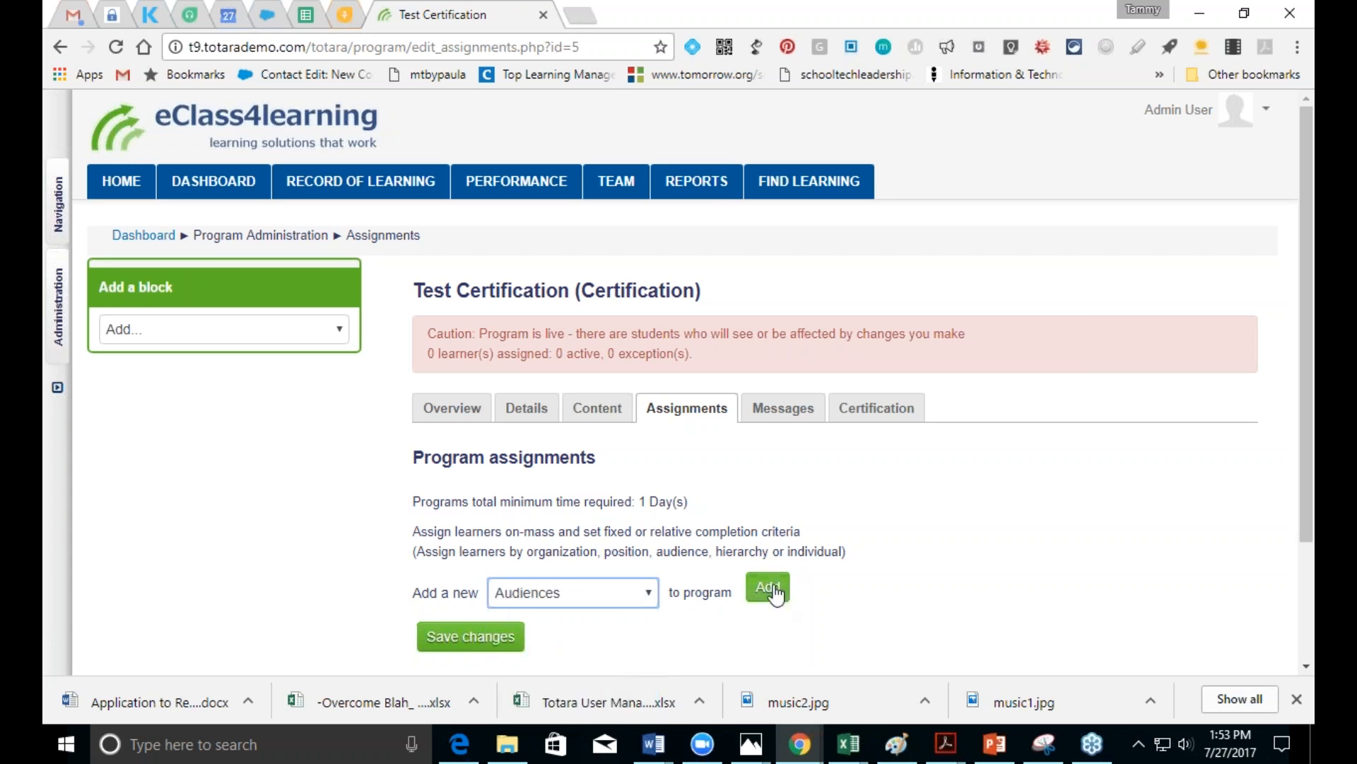
click(529, 630)
click(394, 345)
click(954, 600)
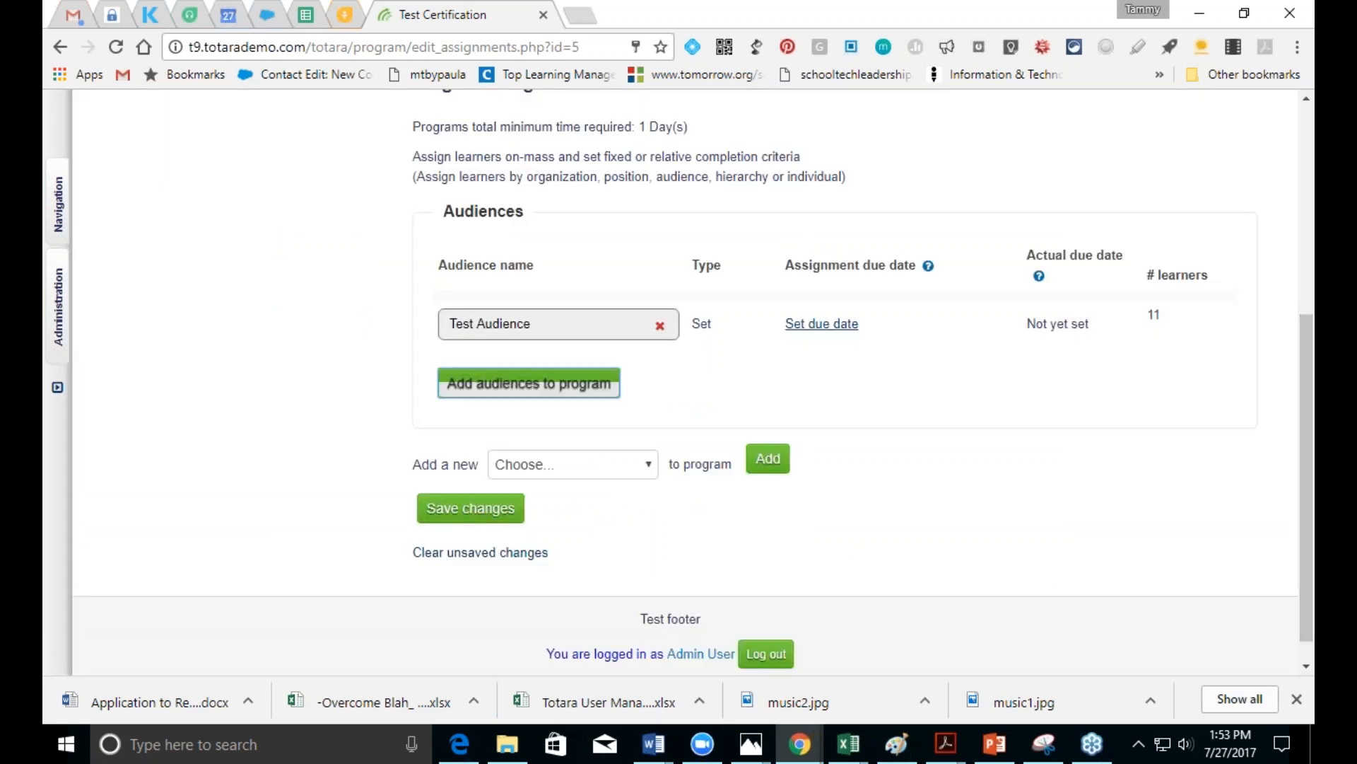
Step: Give Test Audience a fixed completion date of 20 July 2017 and save all assignments
click(806, 326)
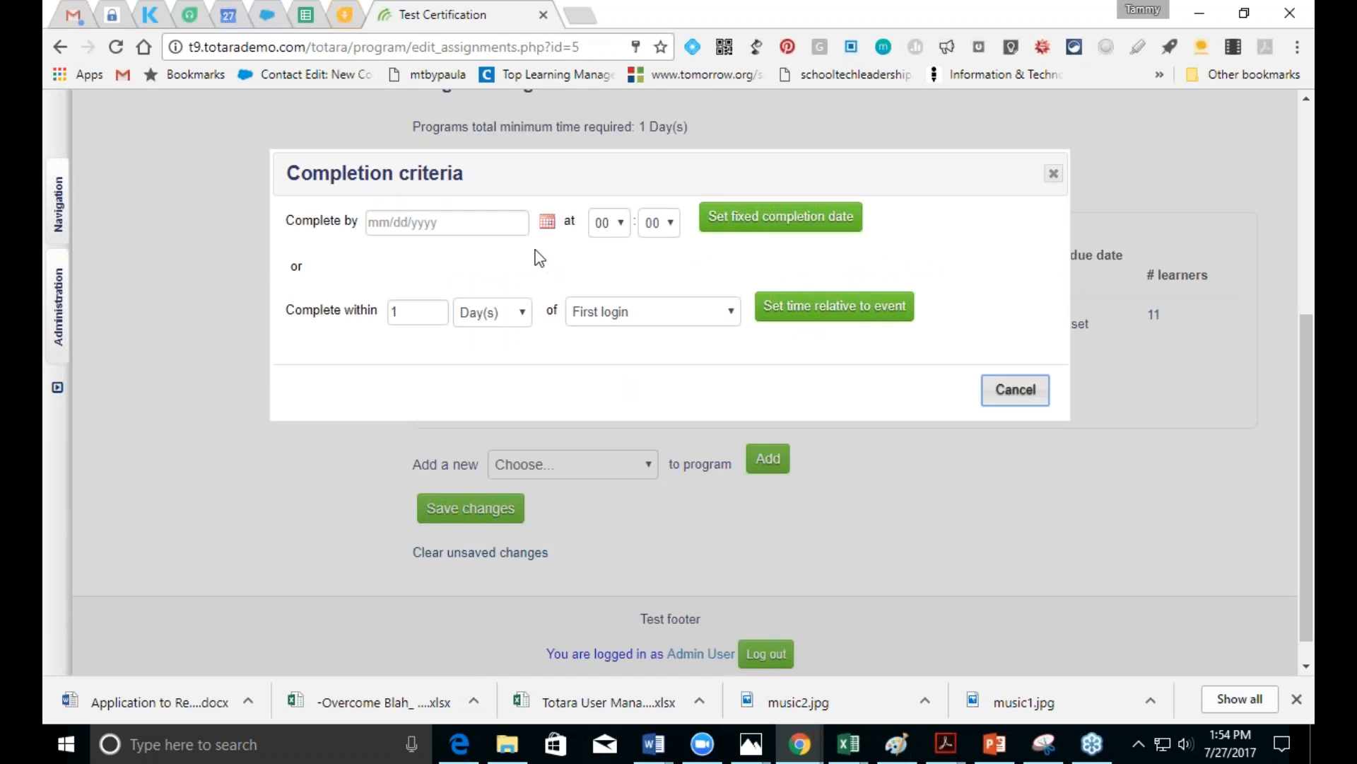
click(446, 224)
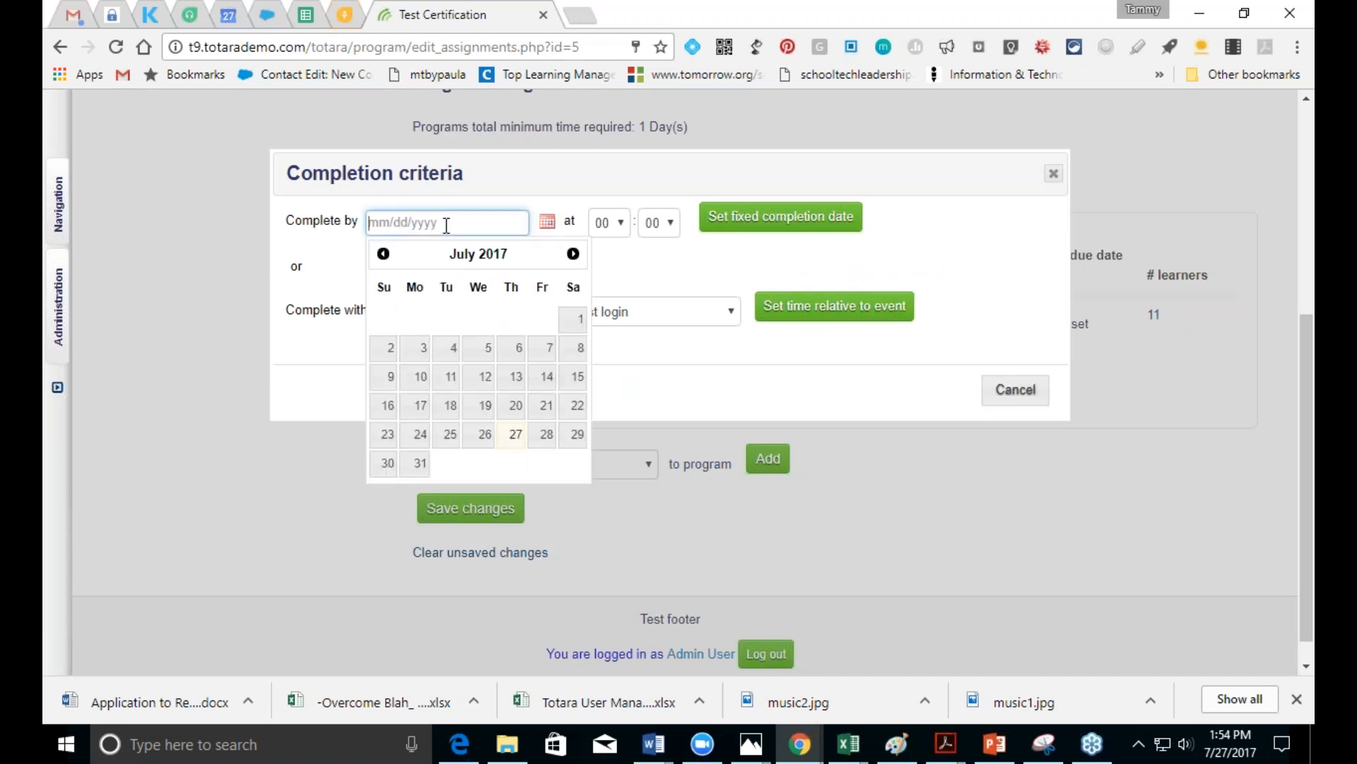
click(510, 406)
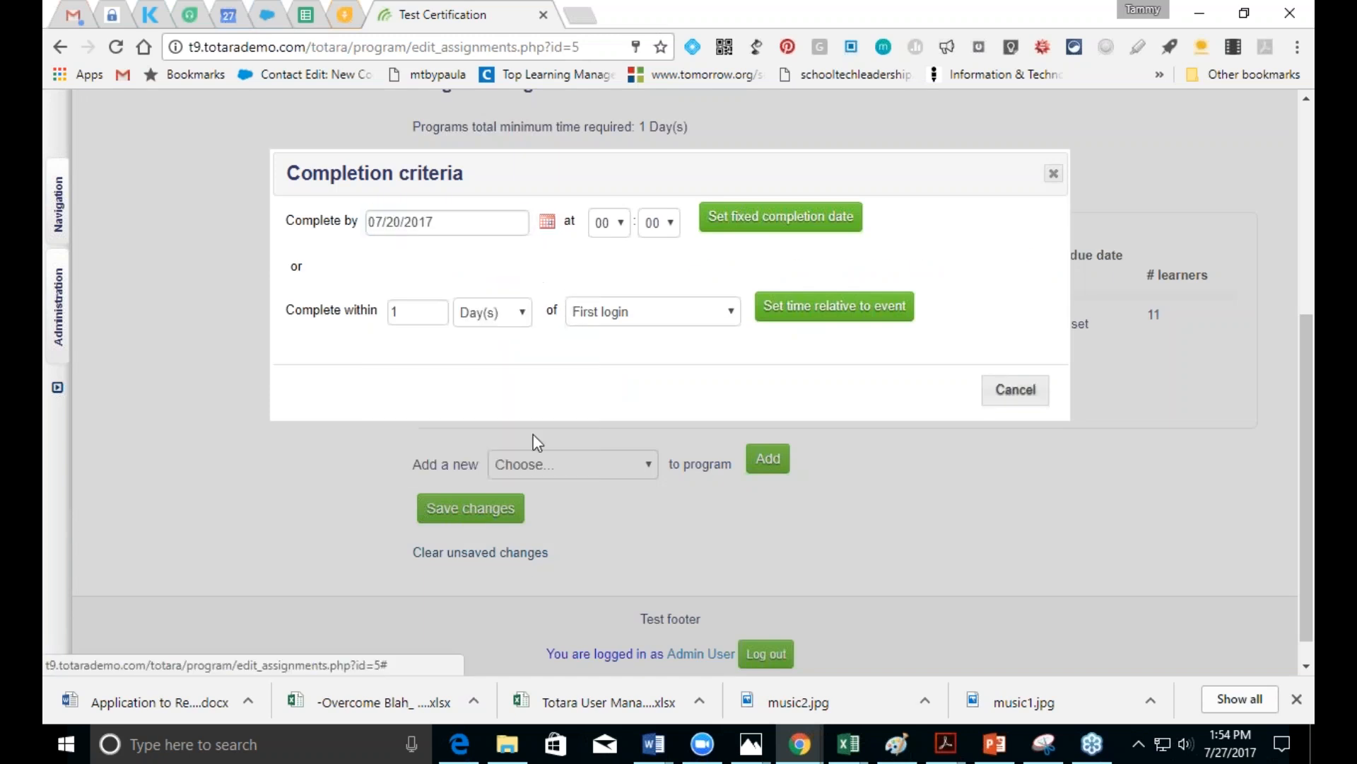
click(783, 222)
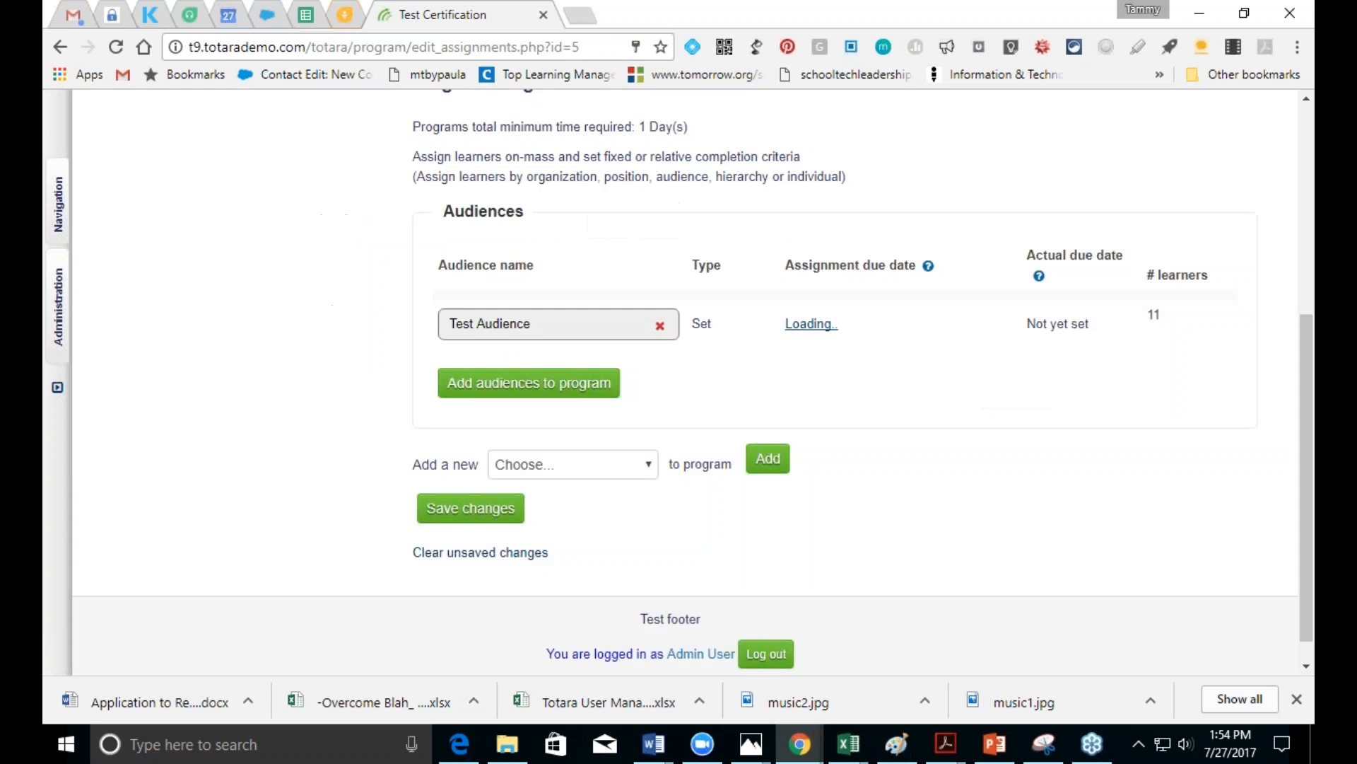
drag(1301, 536, 1244, 404)
scroll(1245, 405, down, 5)
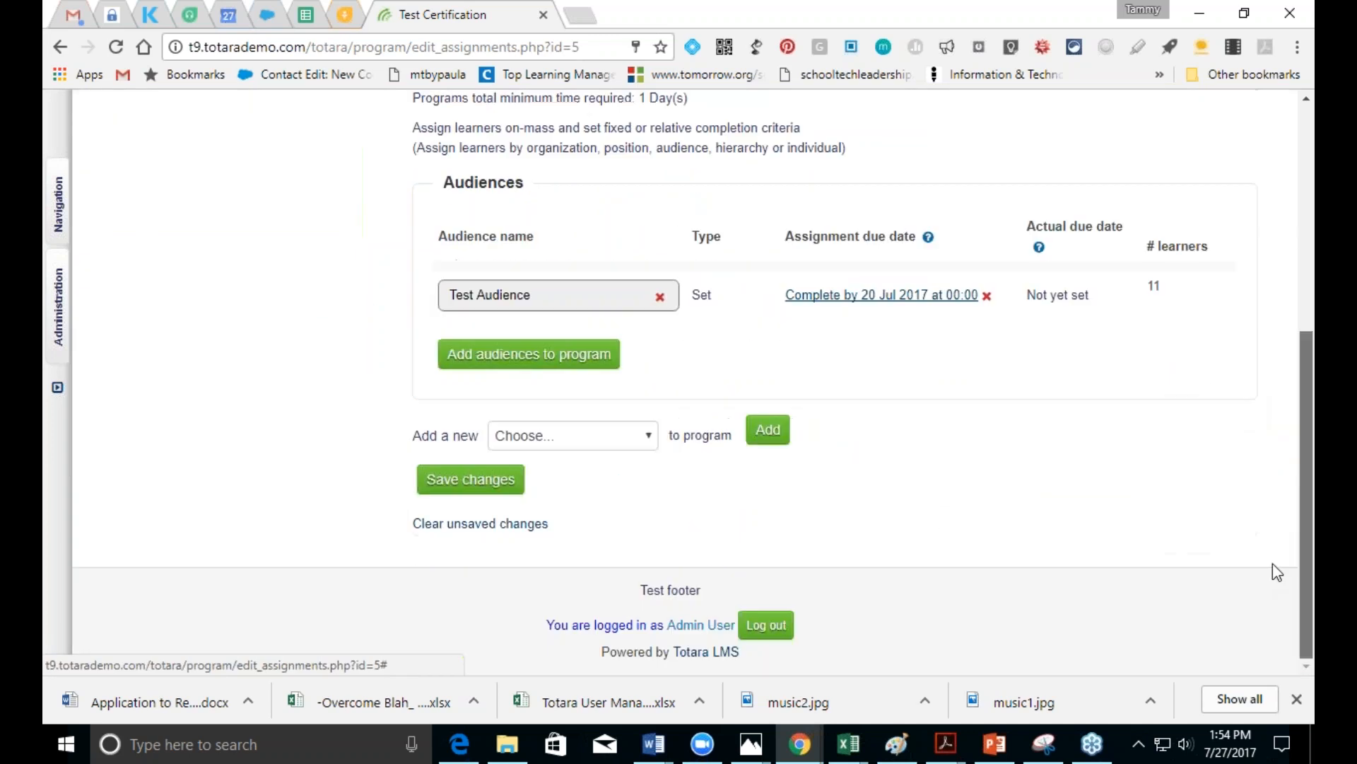
click(483, 485)
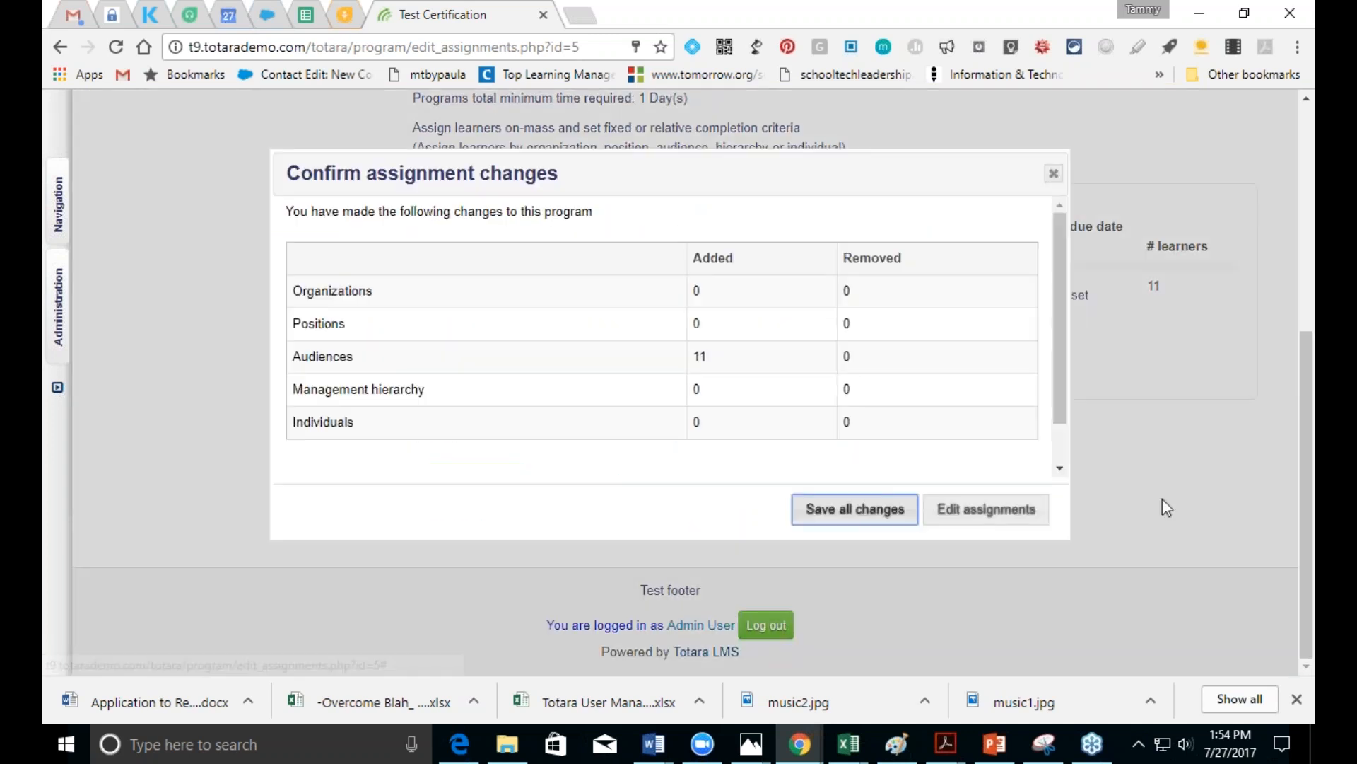
click(894, 521)
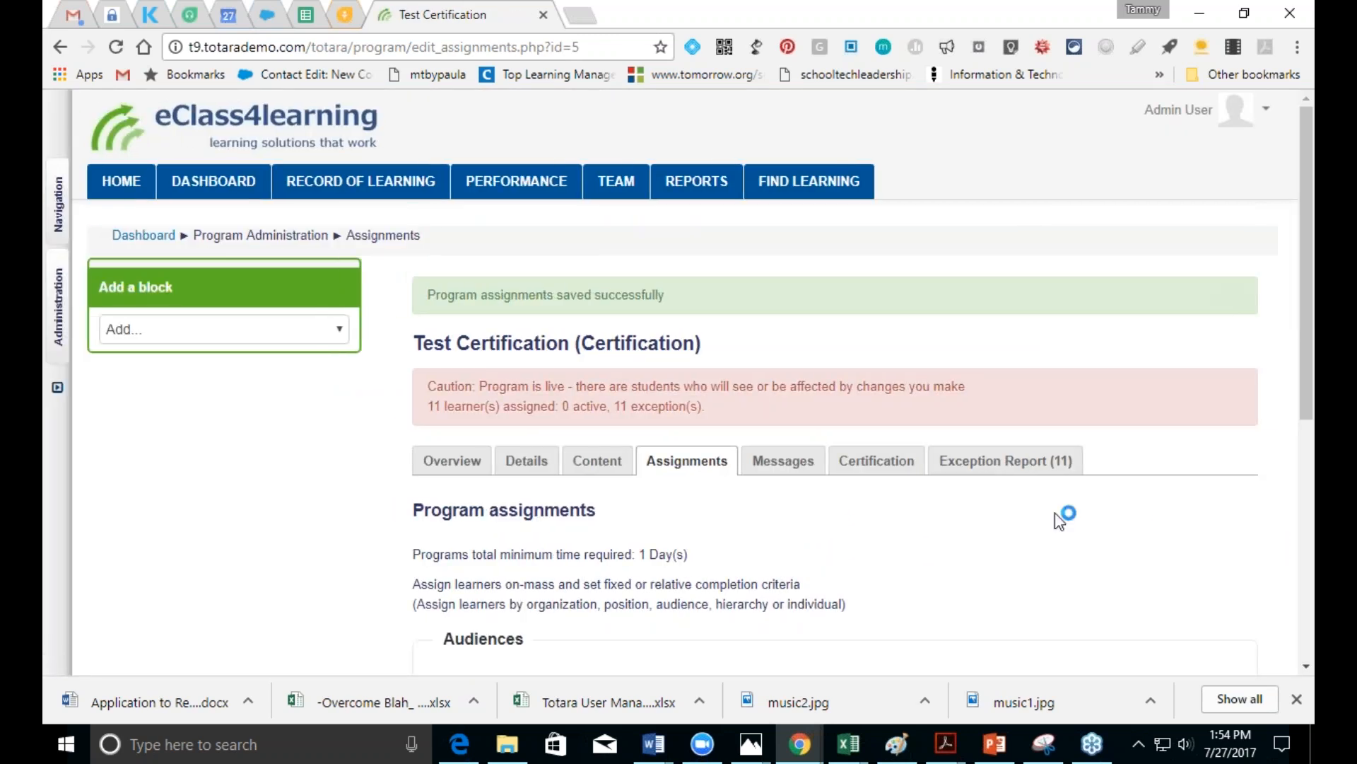
click(785, 461)
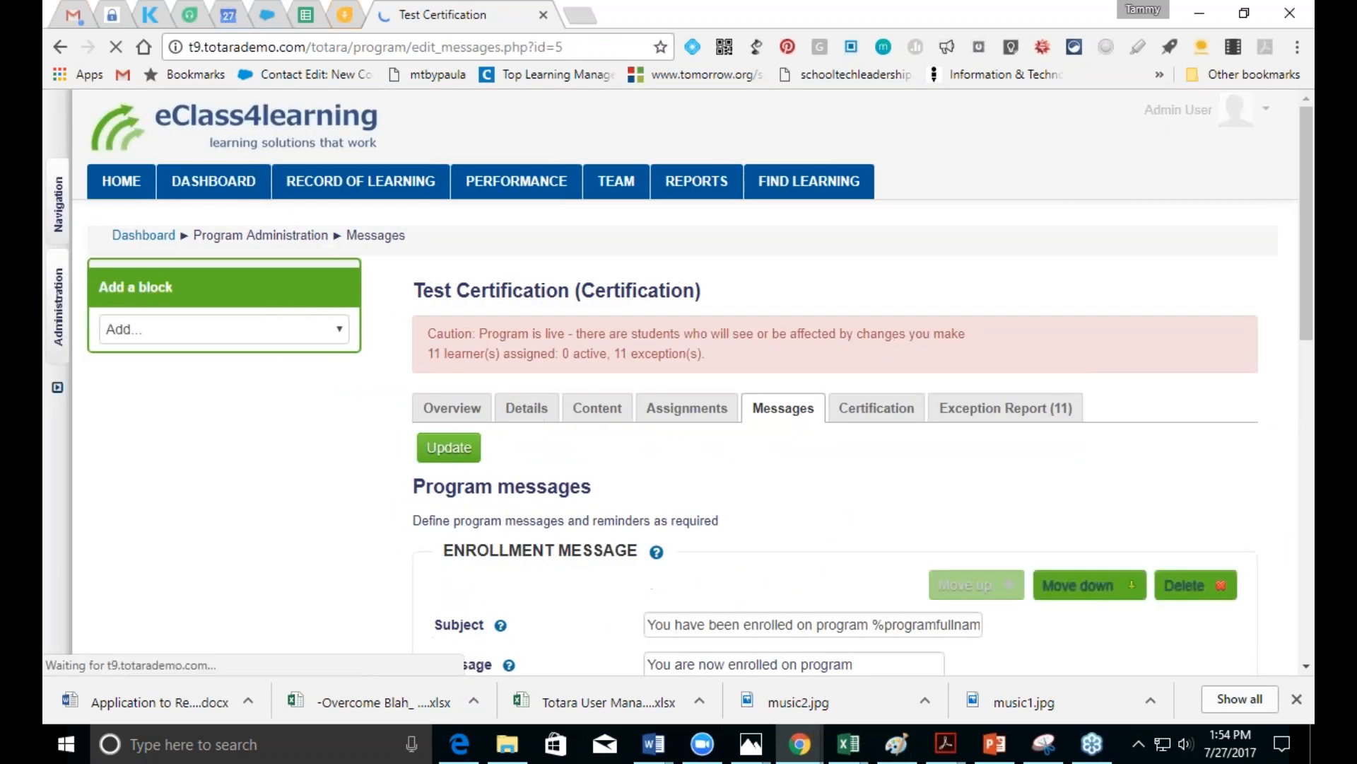
Step: Choose Learner follow-up in the Add a new list and add that message to the program
scroll(1303, 344, down, 5)
scroll(1248, 590, down, 4)
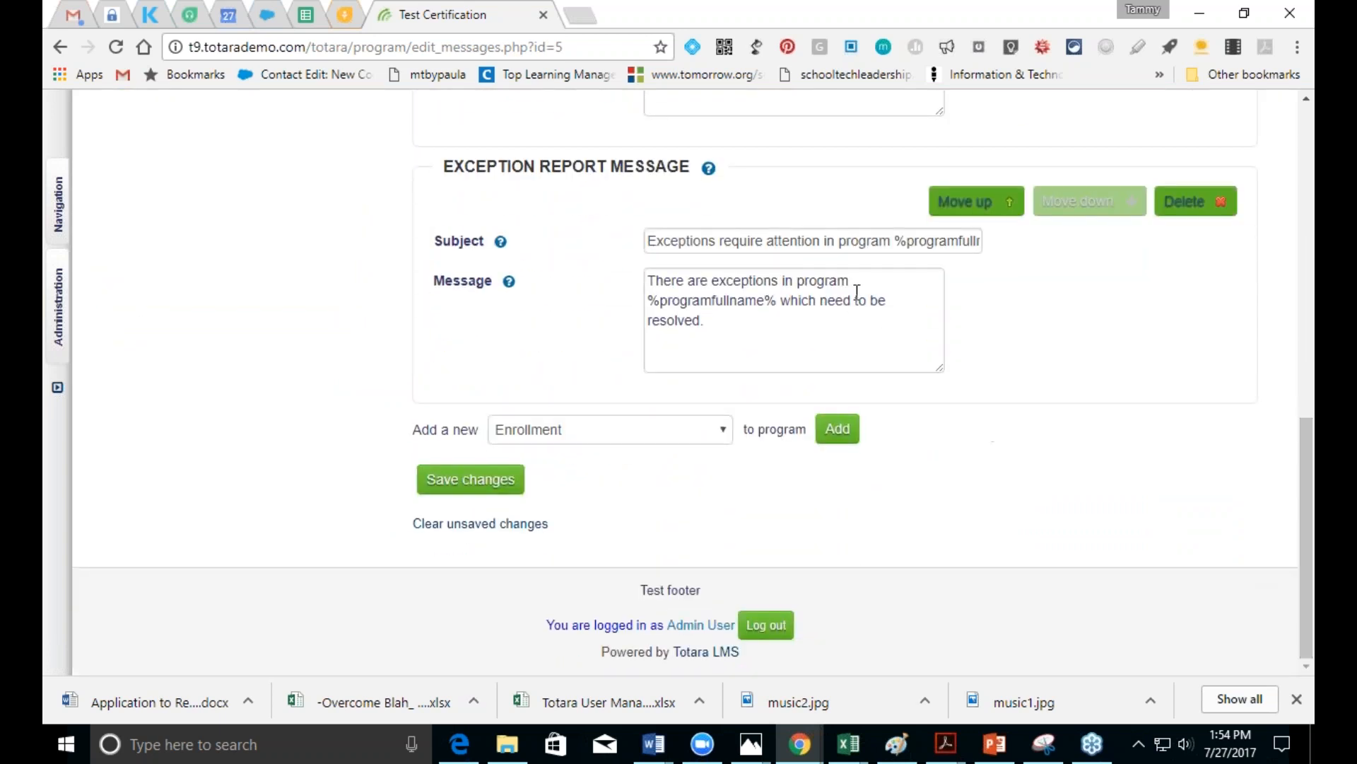
click(850, 285)
click(640, 436)
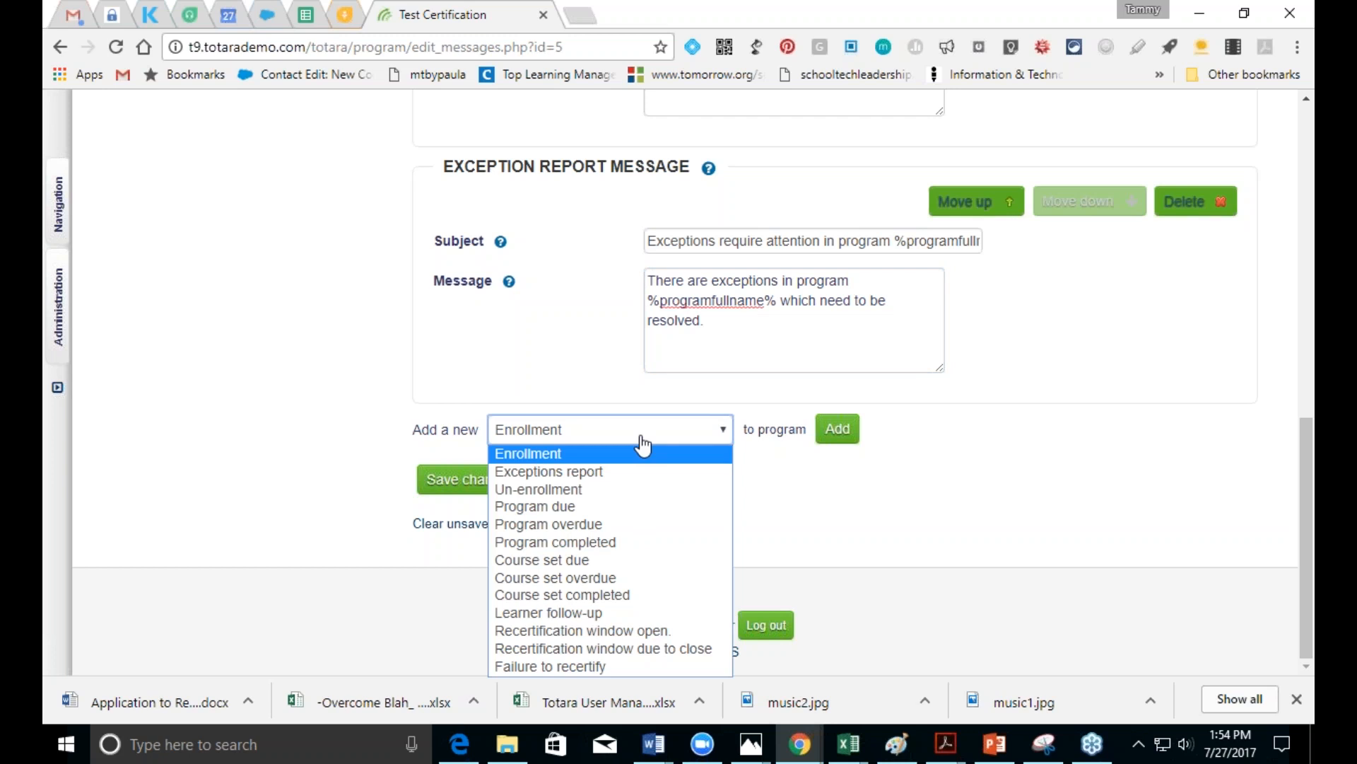
click(641, 447)
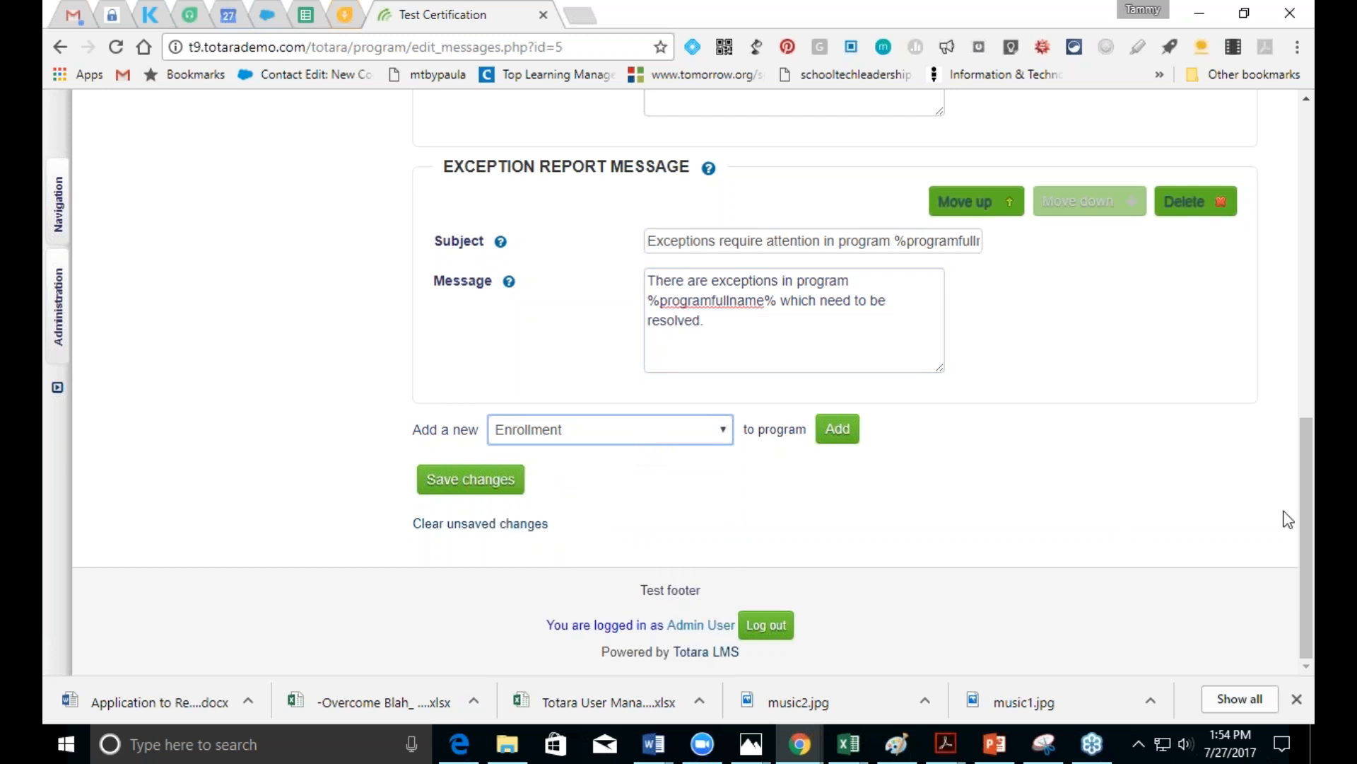
click(620, 430)
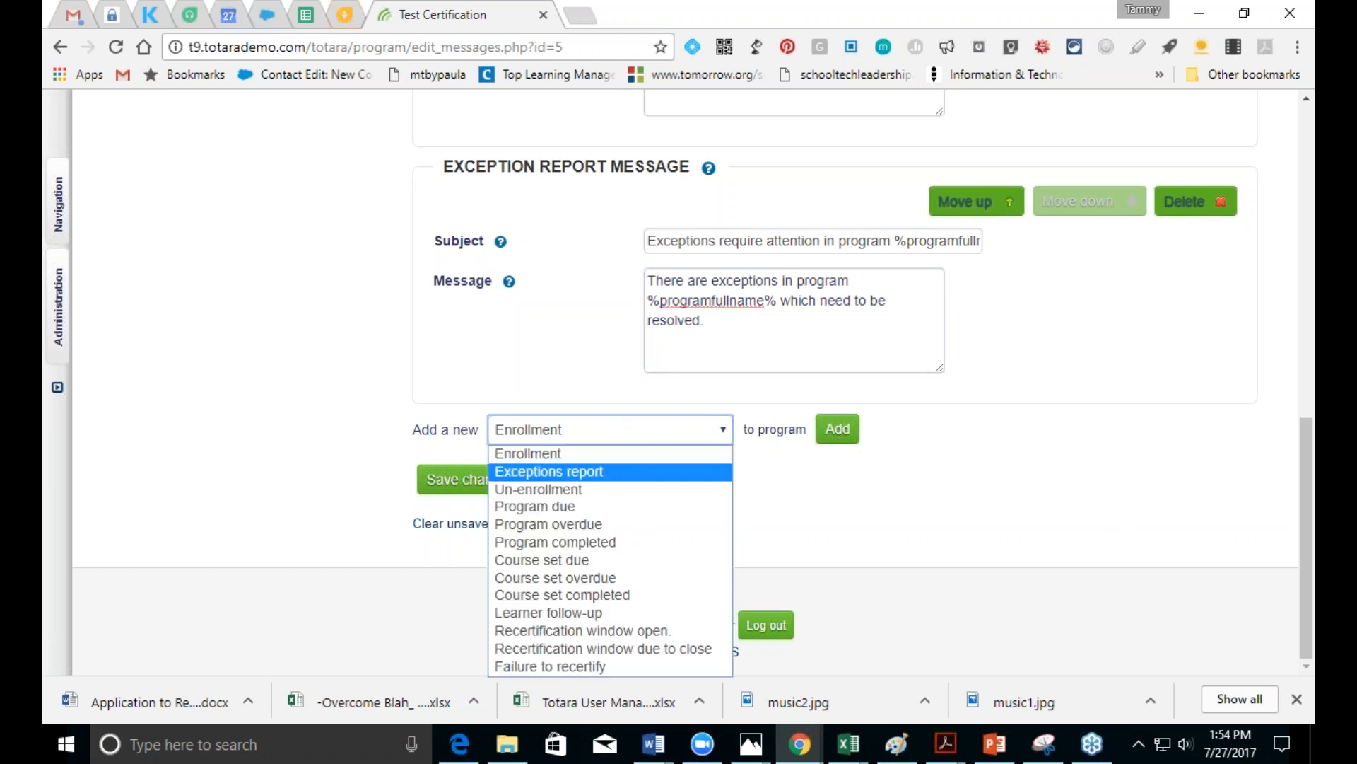
click(549, 612)
click(838, 428)
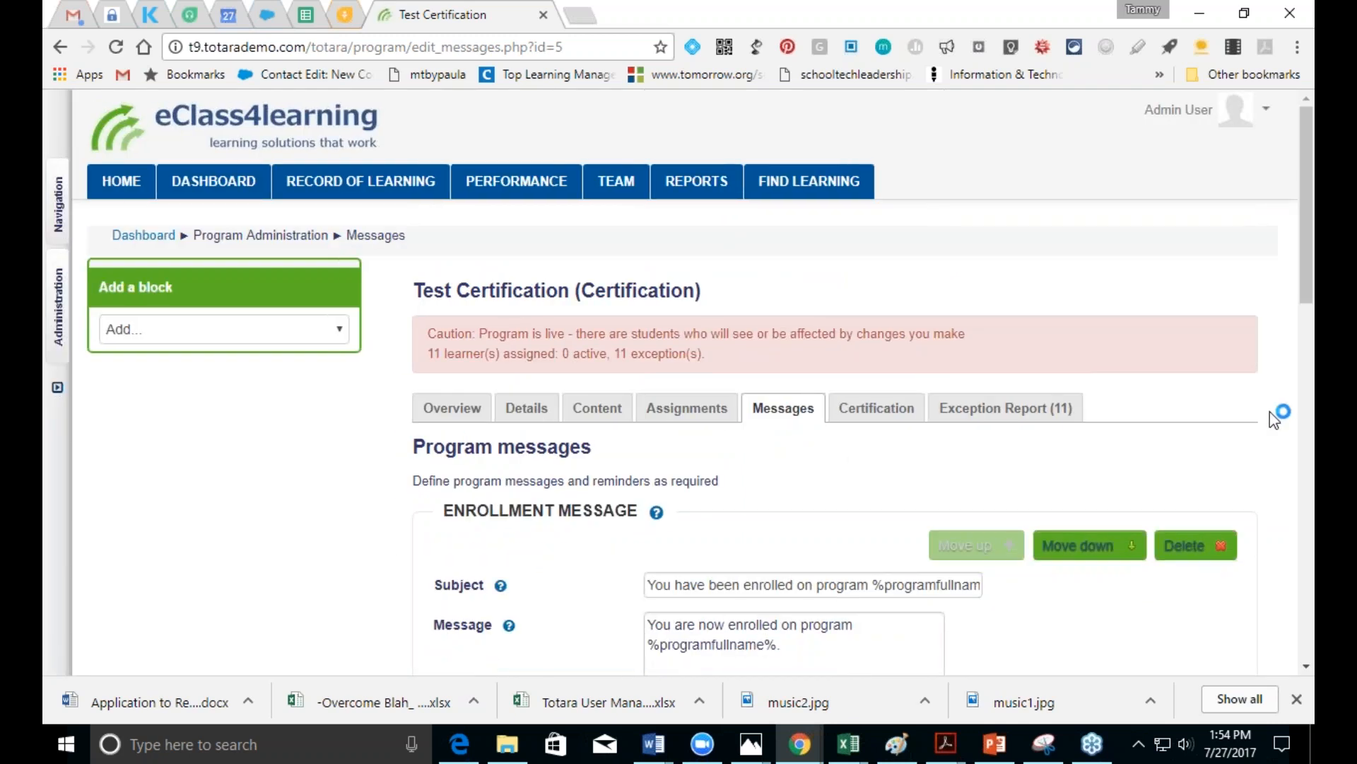
click(1306, 666)
scroll(866, 382, down, 12)
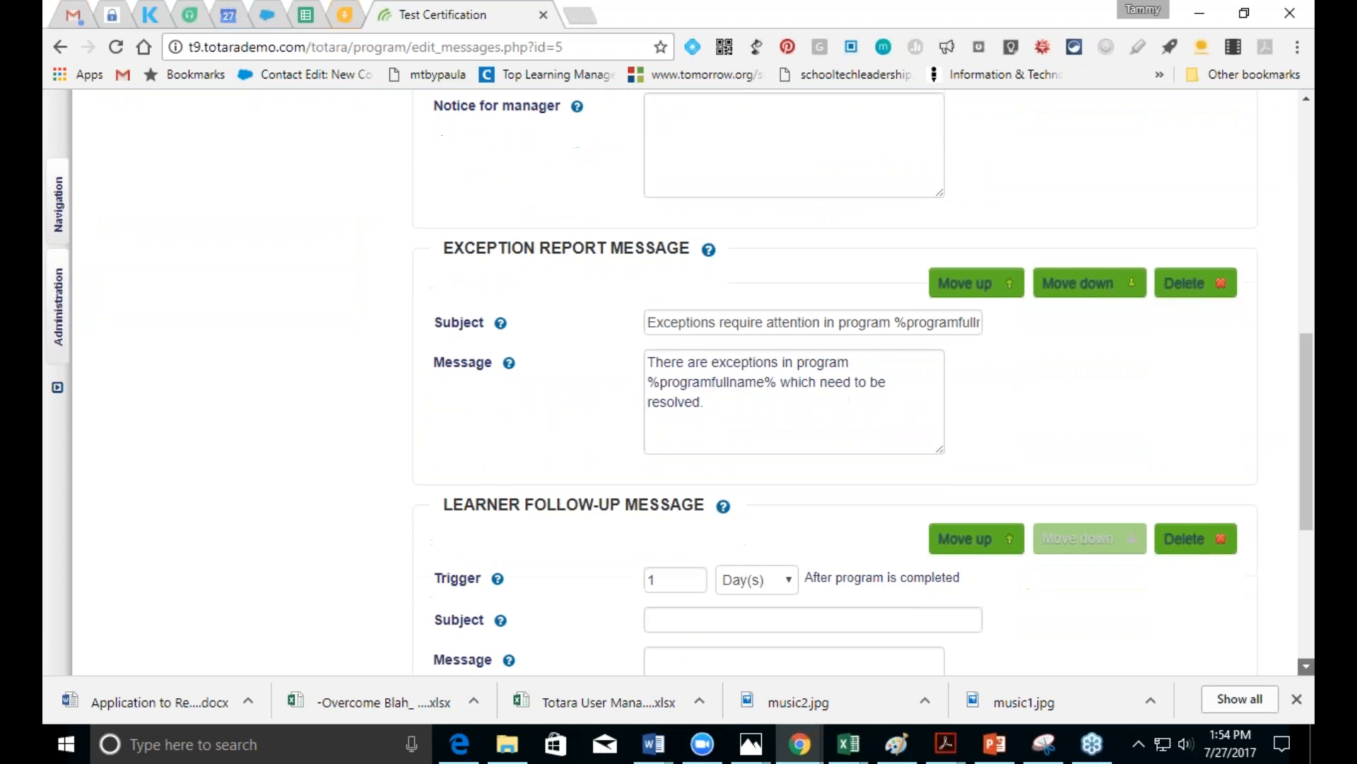
scroll(693, 382, down, 2)
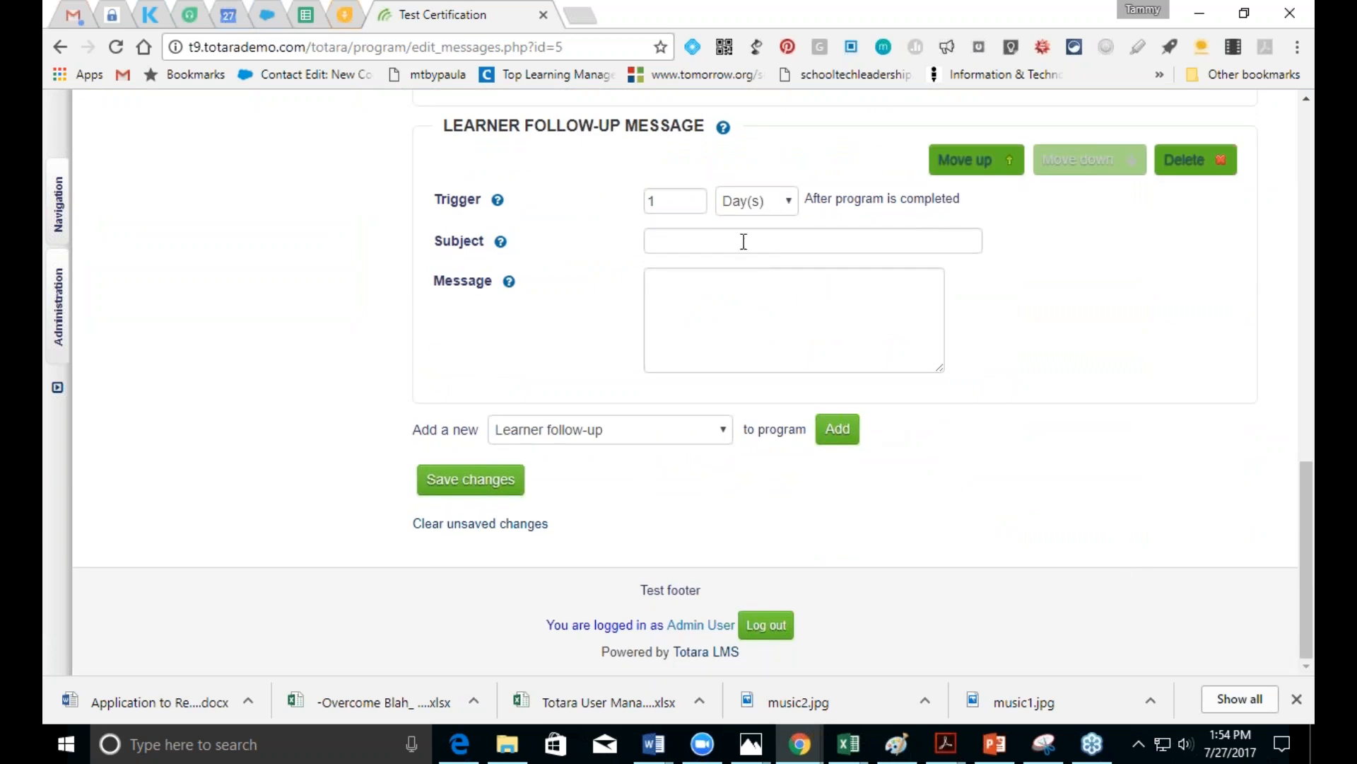
Step: Enter 'test' as the follow-up message's subject and body, then save all message changes
click(509, 489)
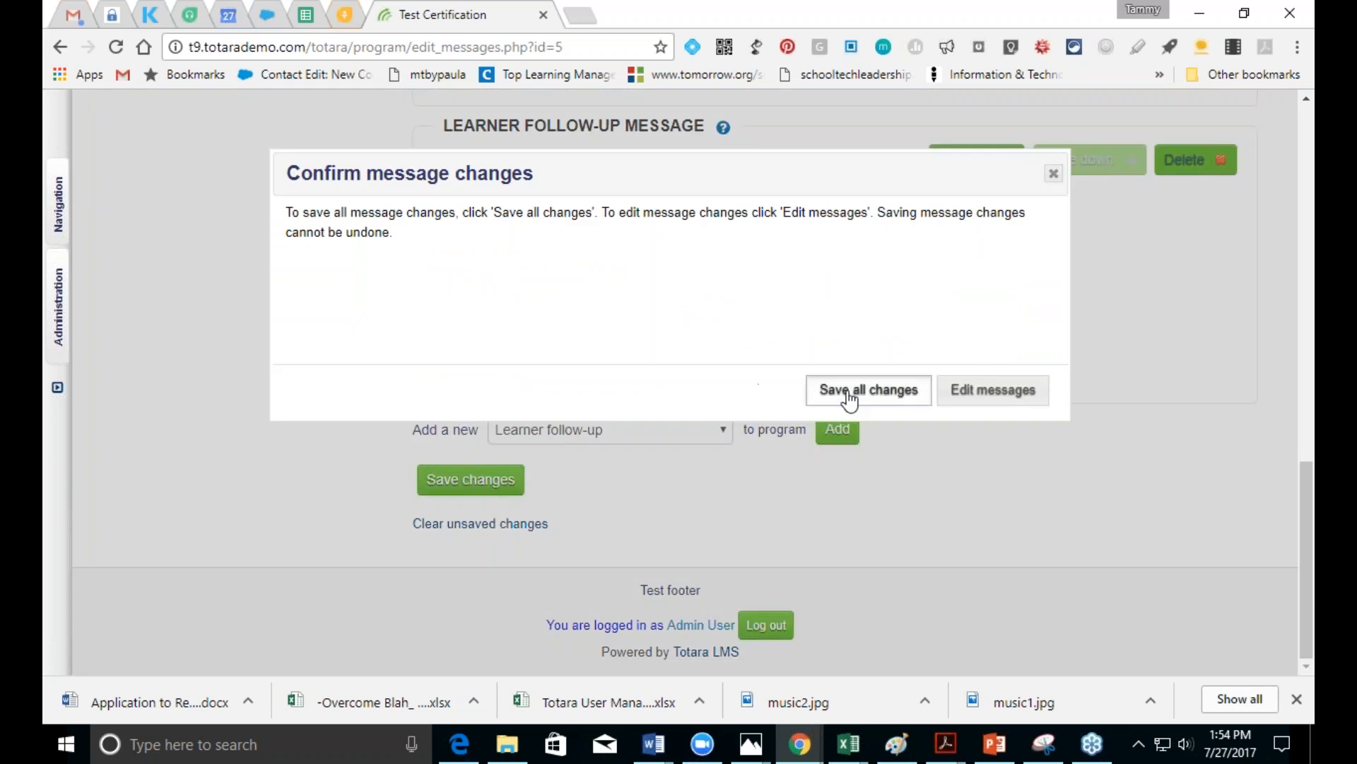
click(851, 395)
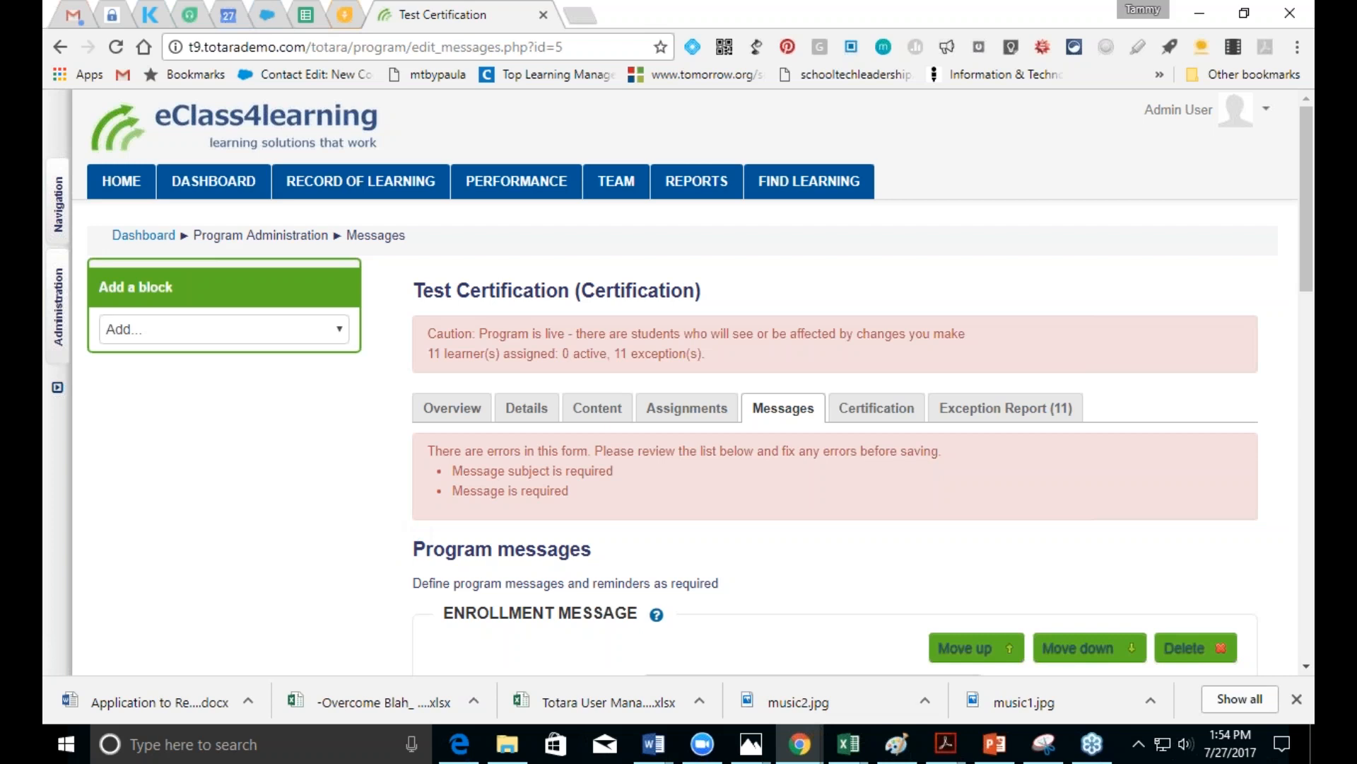
scroll(1306, 668, down, 15)
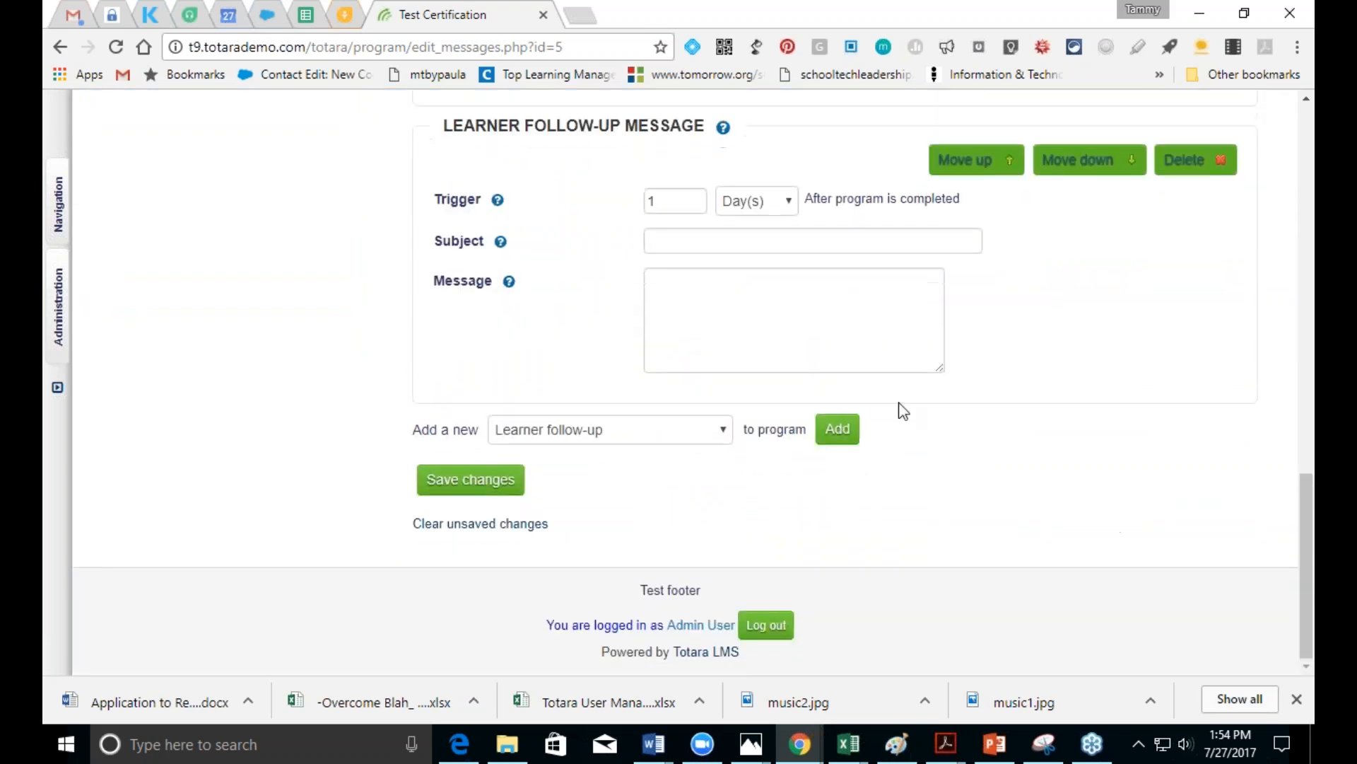
click(868, 246)
text(test)
click(866, 302)
text(test)
click(436, 487)
click(904, 393)
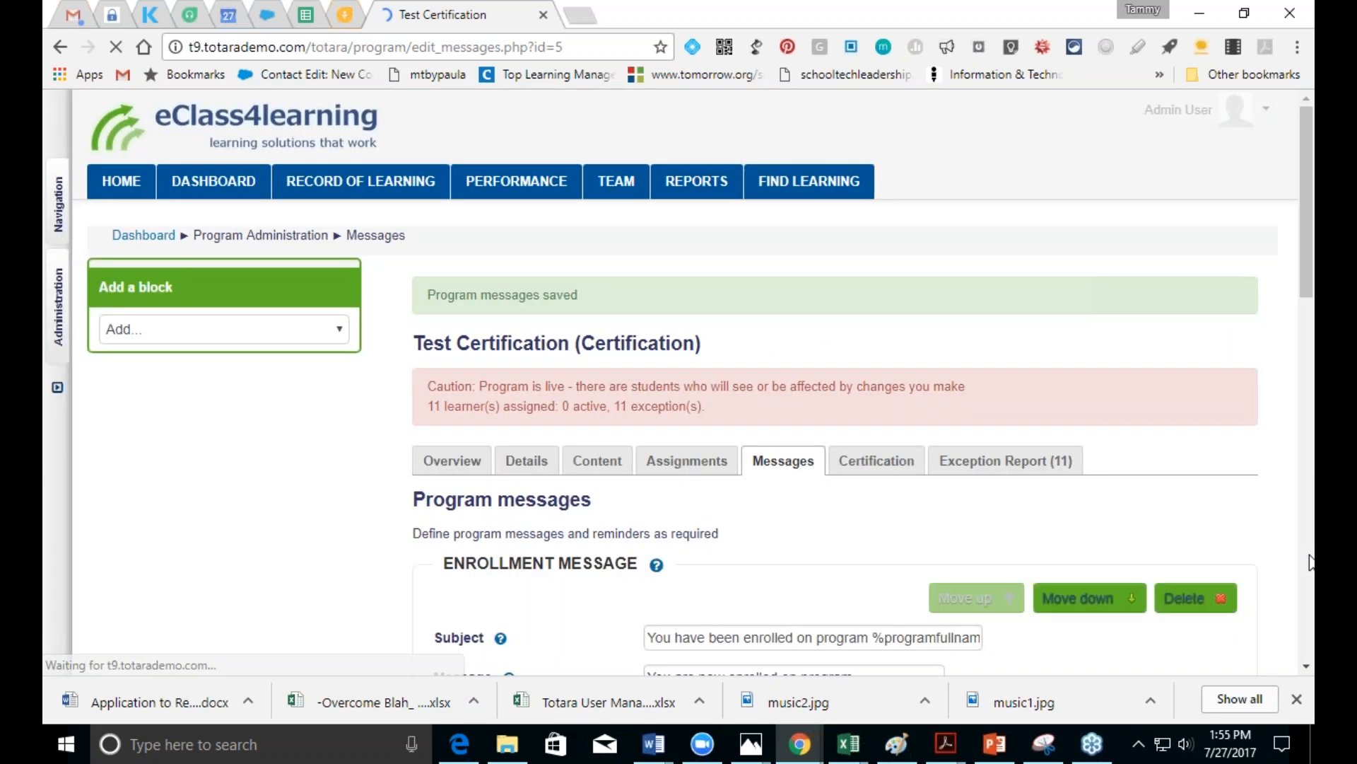
click(1309, 562)
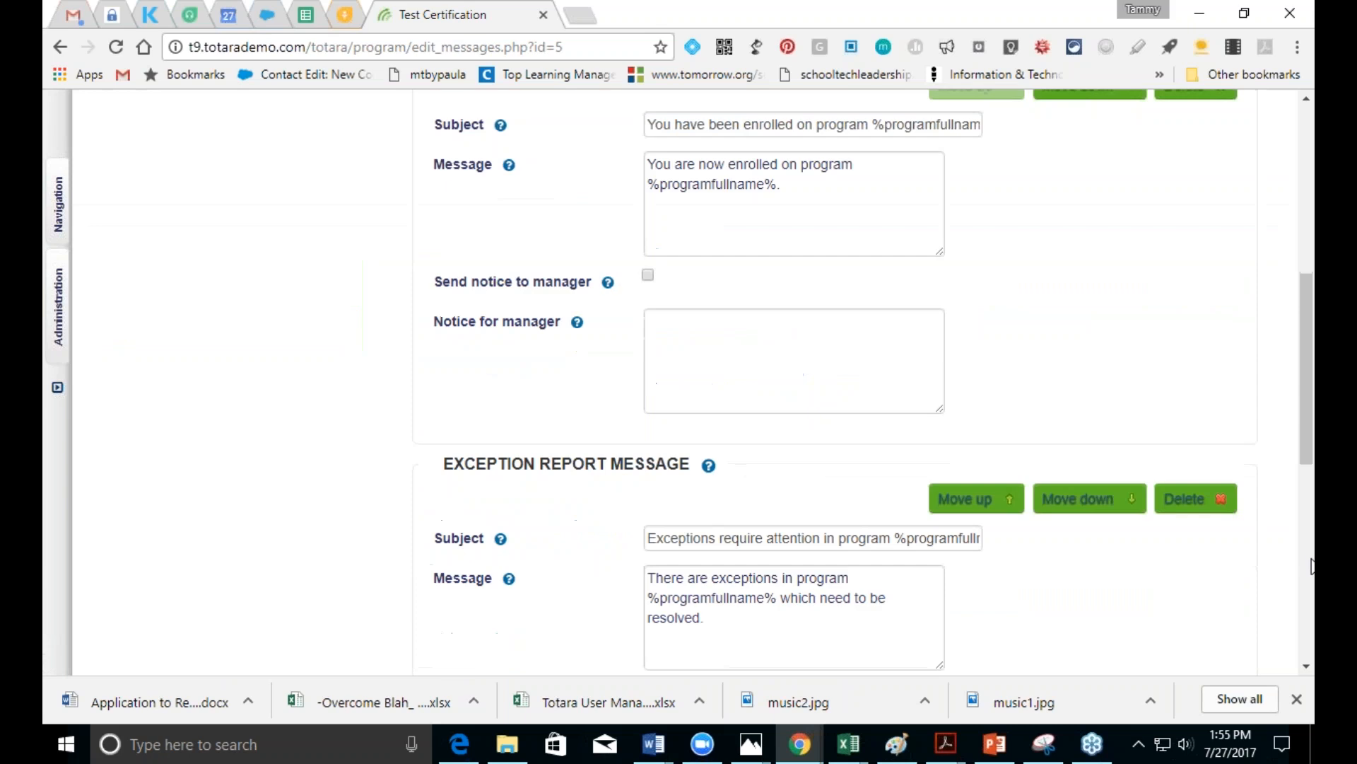
drag(1301, 413, 1303, 253)
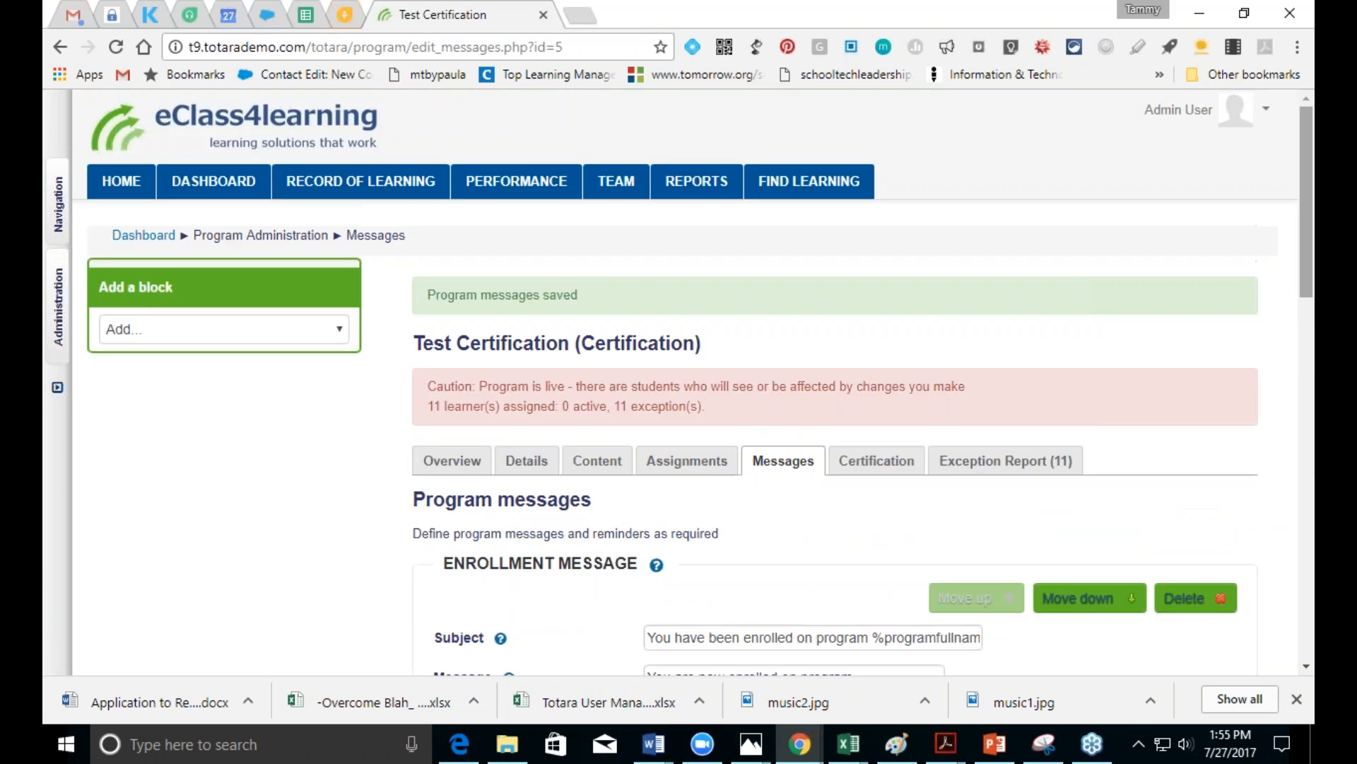
Step: On the Certification tab, make the recertification window open 1 month before expiration
click(862, 467)
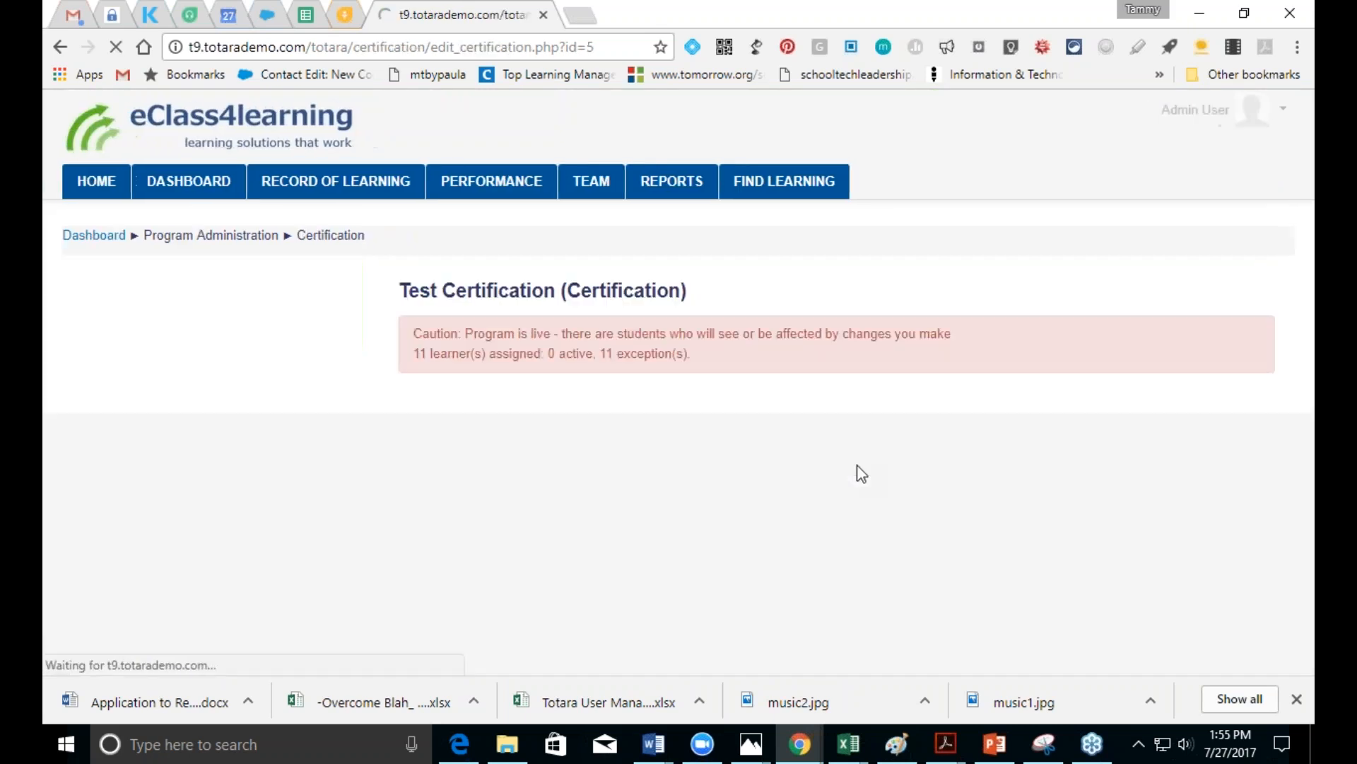
drag(1302, 428, 1308, 614)
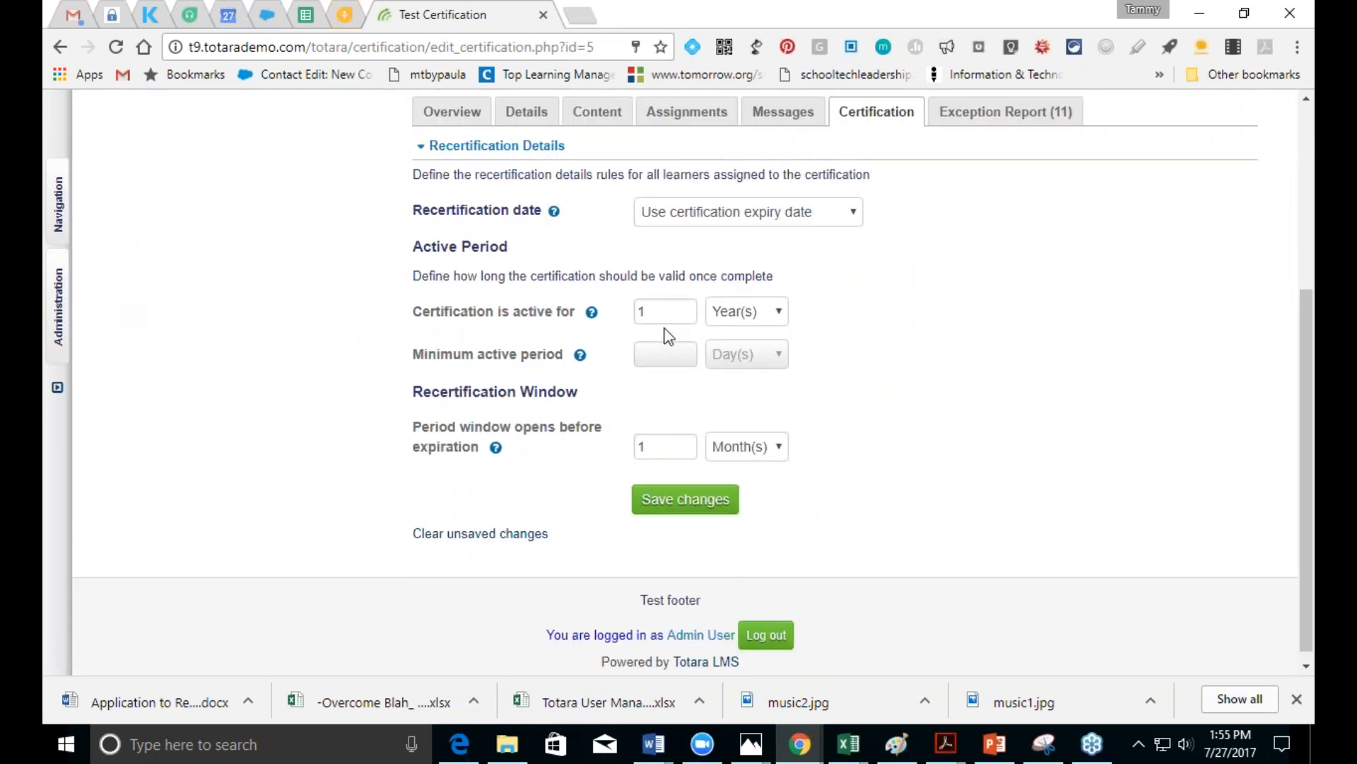
click(643, 449)
text(1)
click(57, 327)
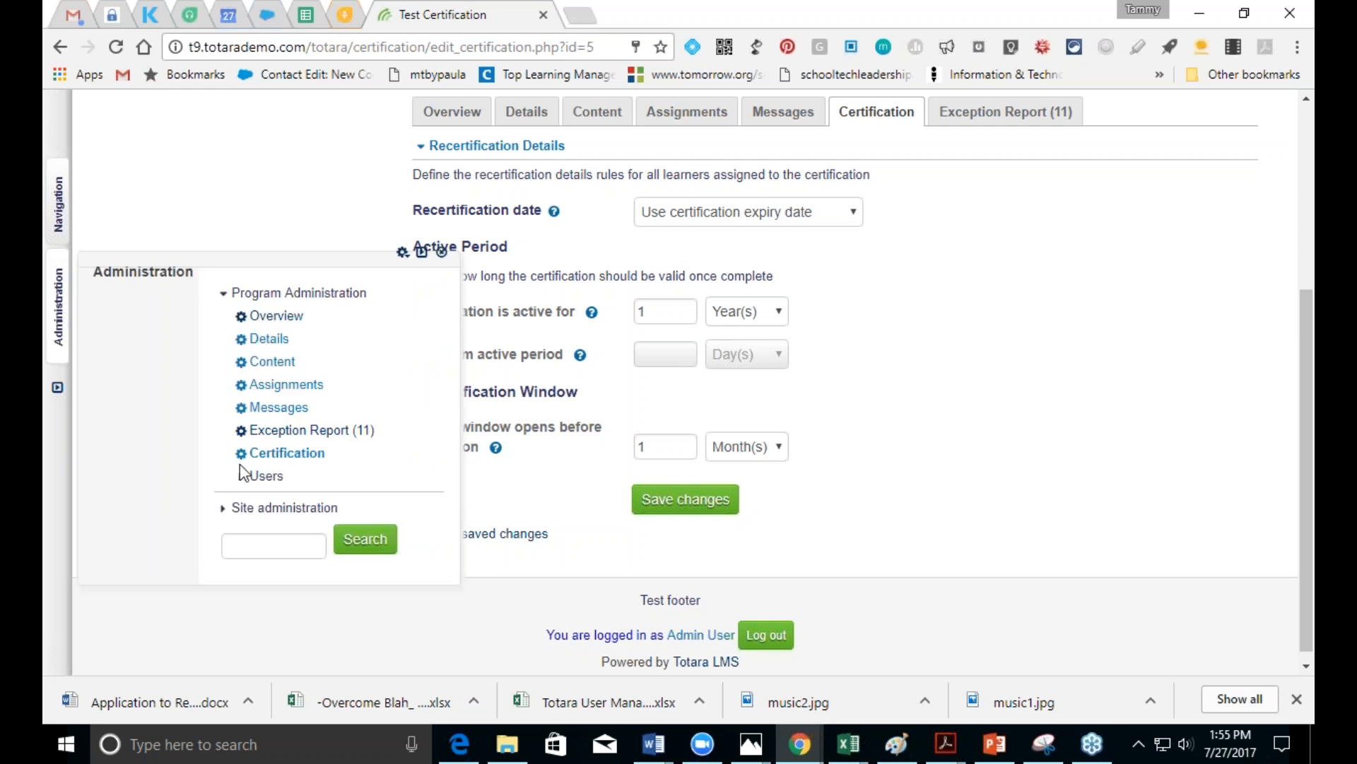
Step: Go through Site administration > Courses > Manage programs to the Add a new program form
click(264, 514)
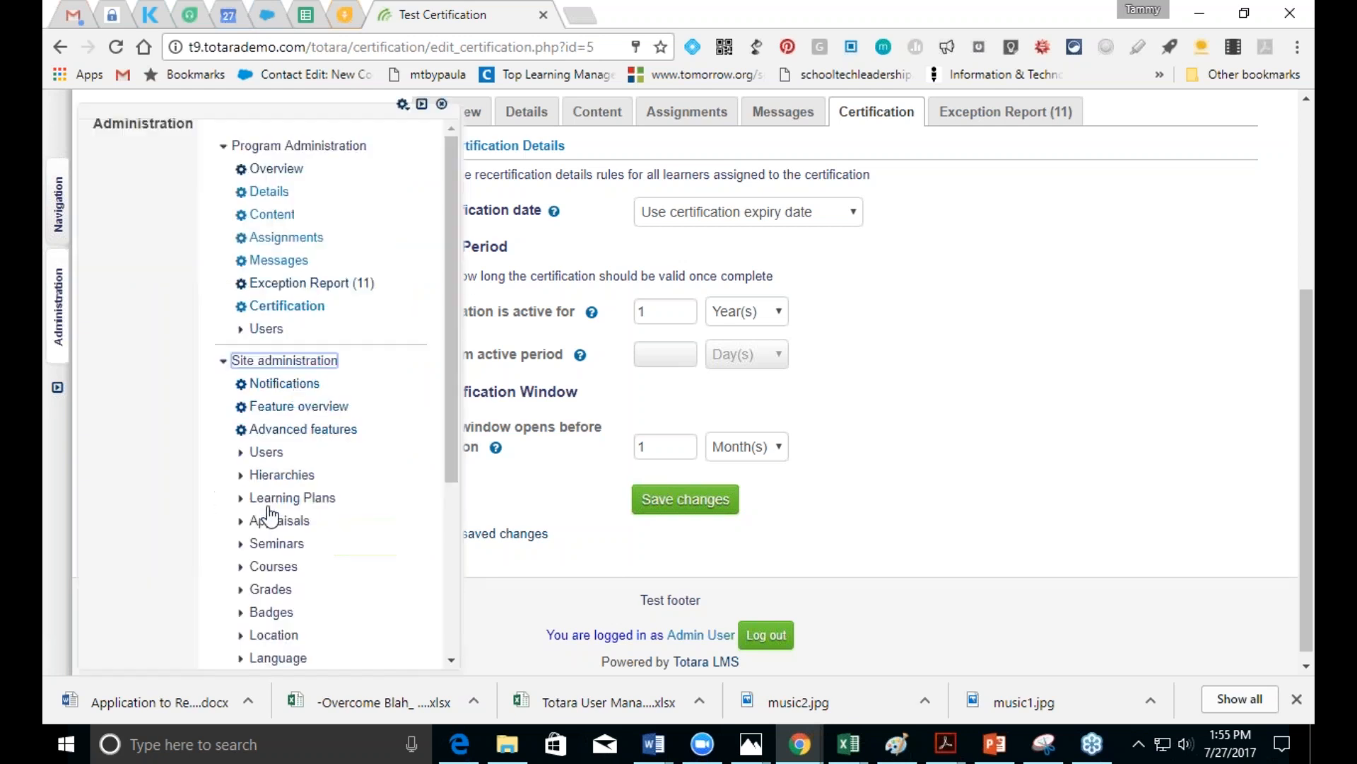
drag(451, 464, 452, 591)
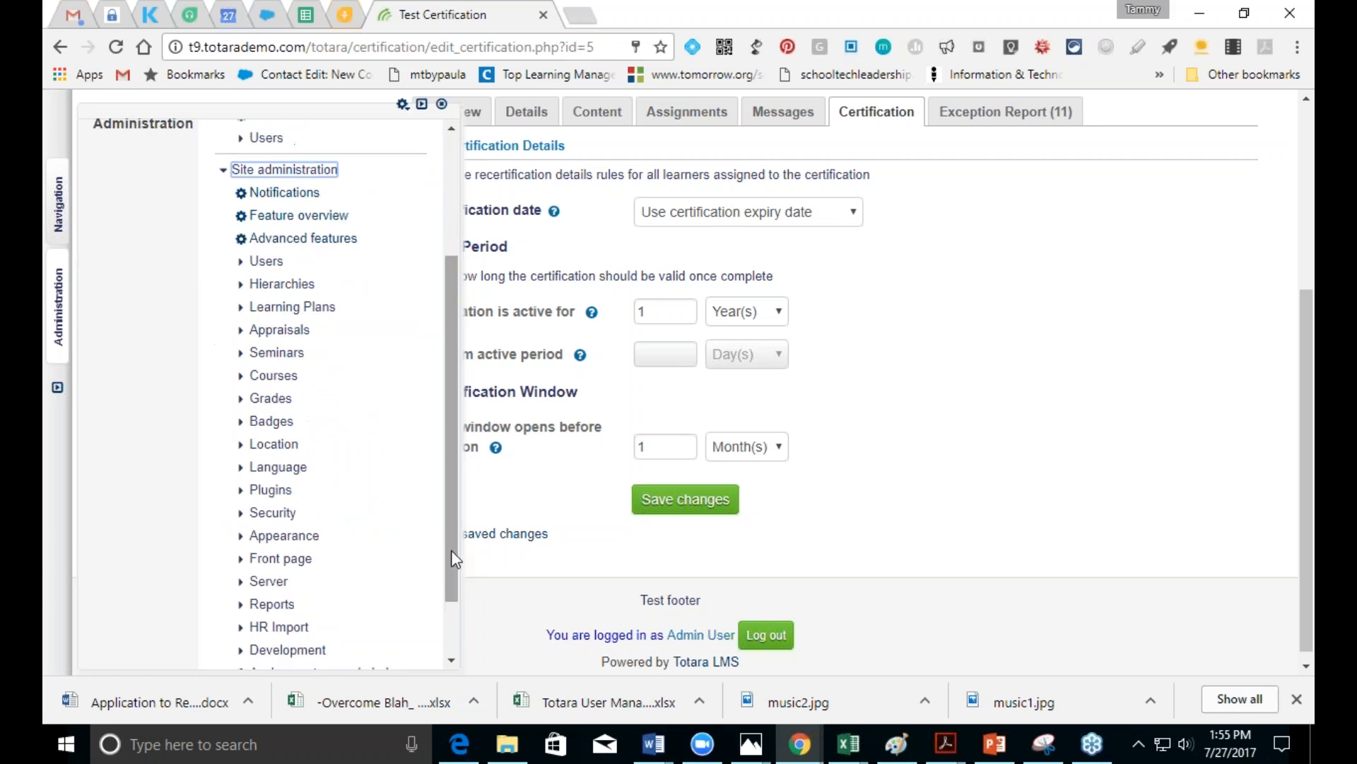
click(278, 376)
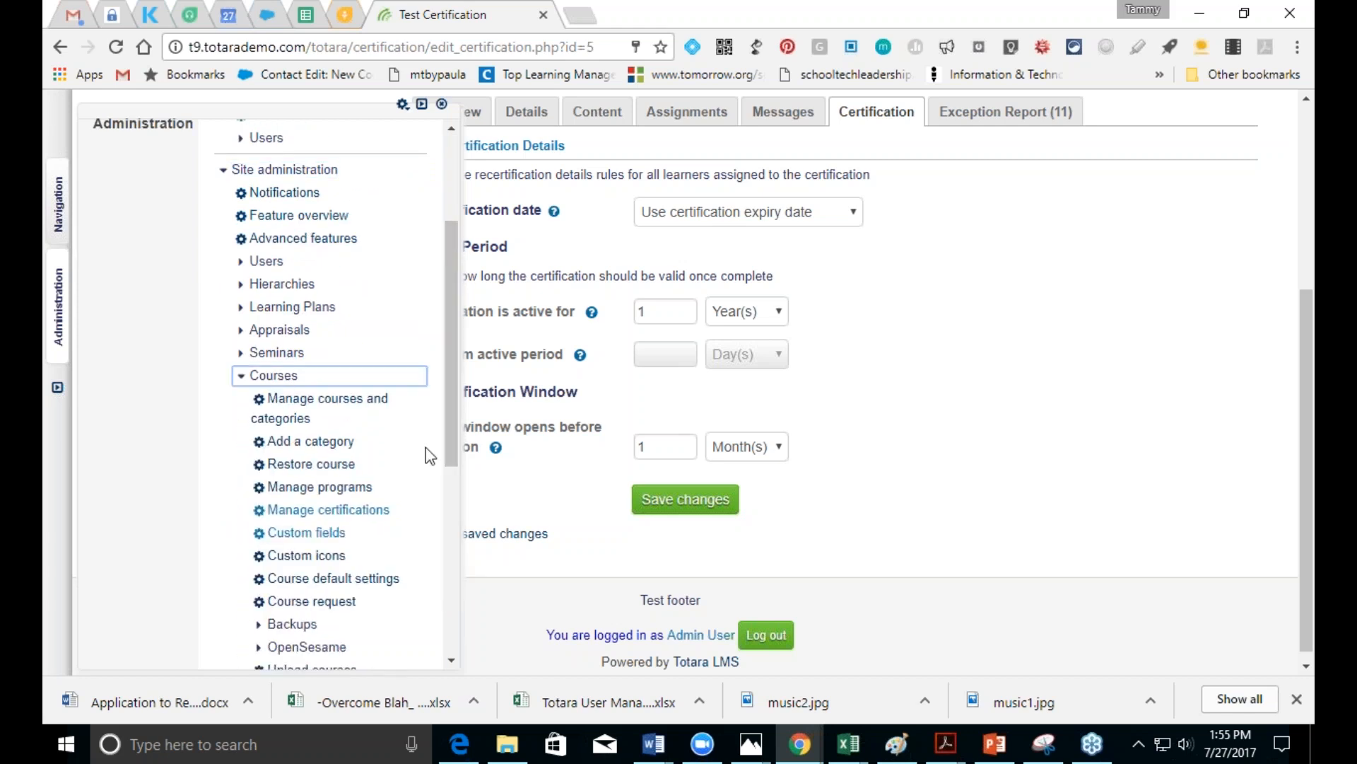
click(348, 487)
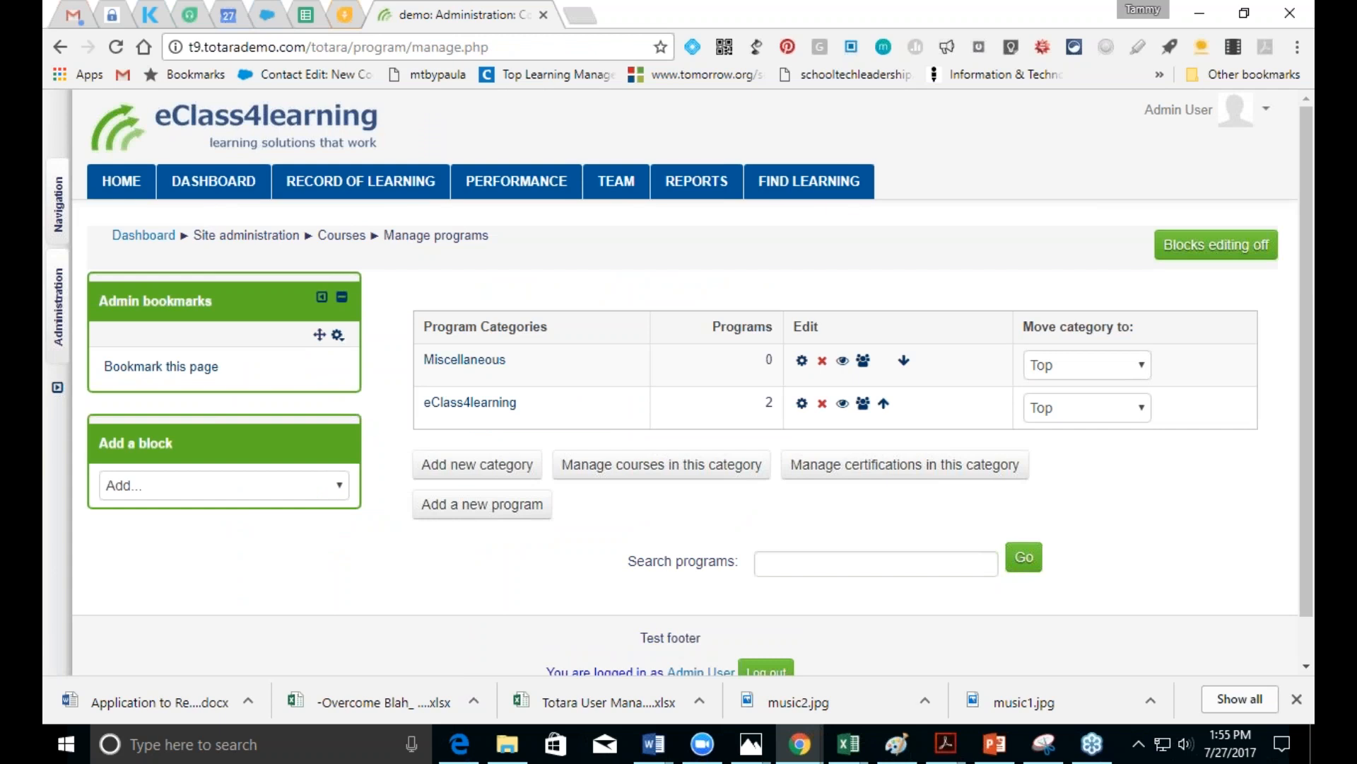
click(515, 506)
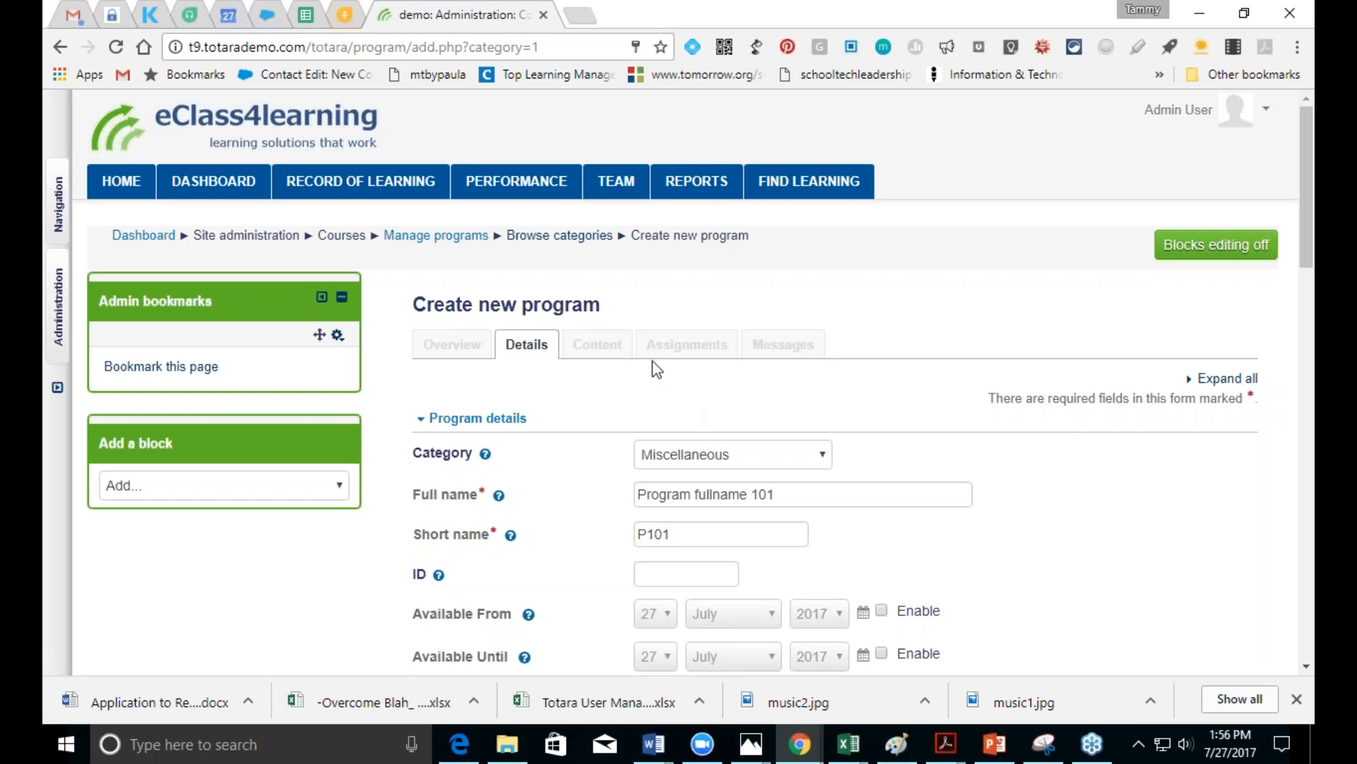
Step: Navigate Hierarchies > Organizations > Manage organizations and open the Report Practice framework
click(58, 325)
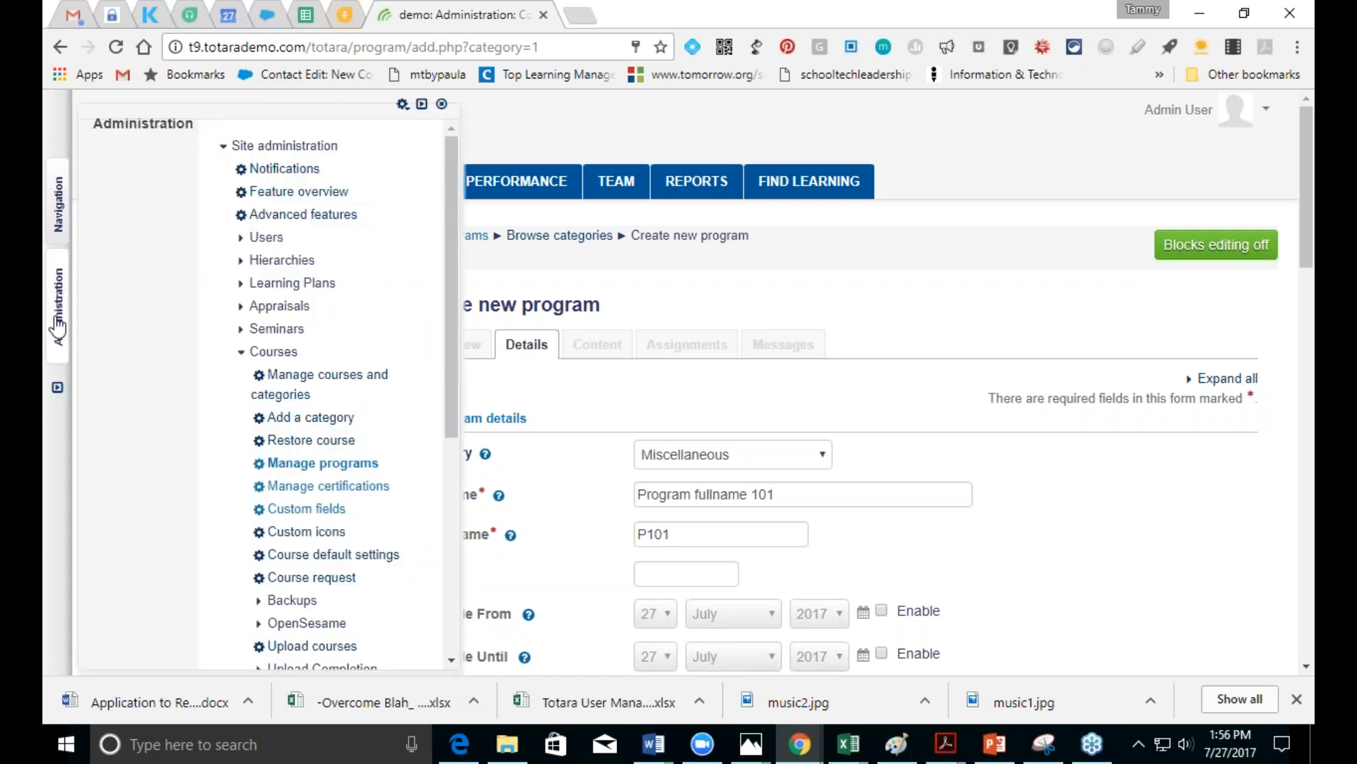
click(286, 262)
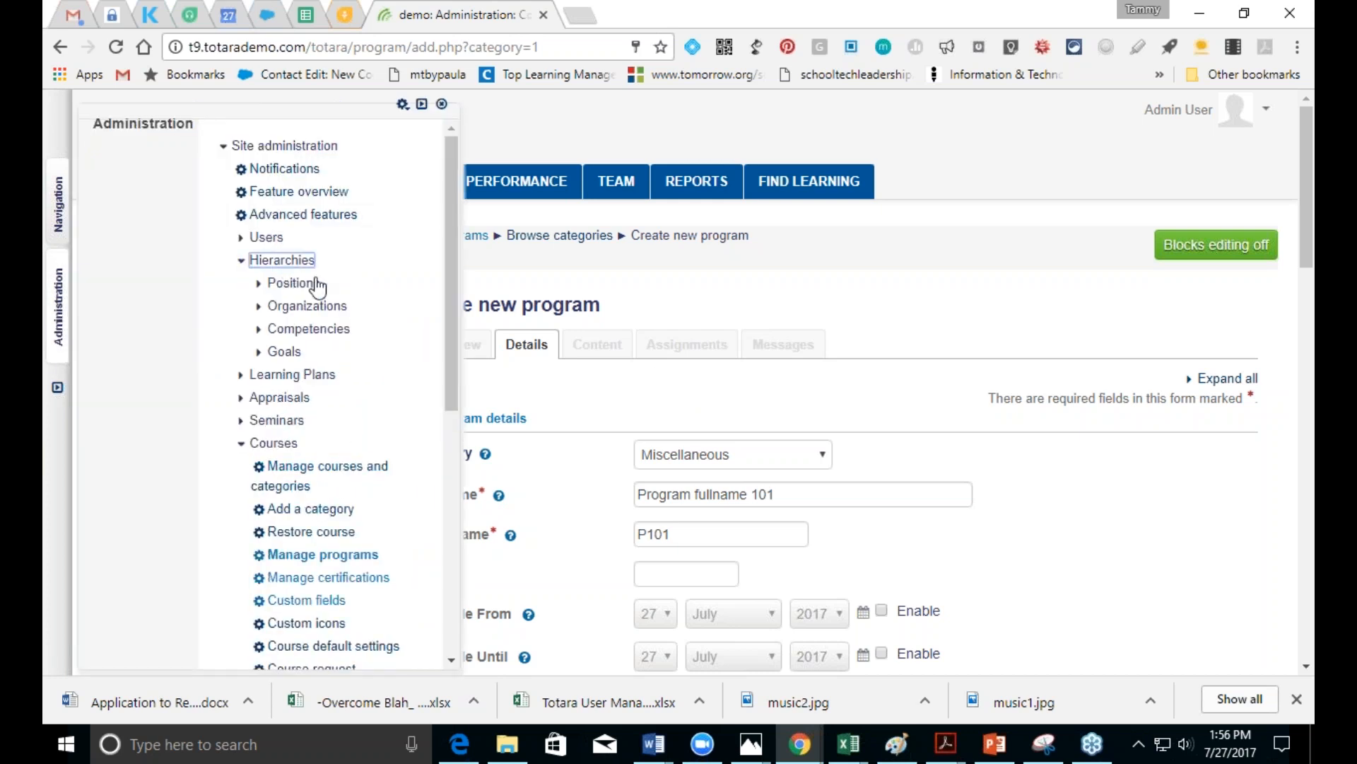
drag(448, 326, 453, 376)
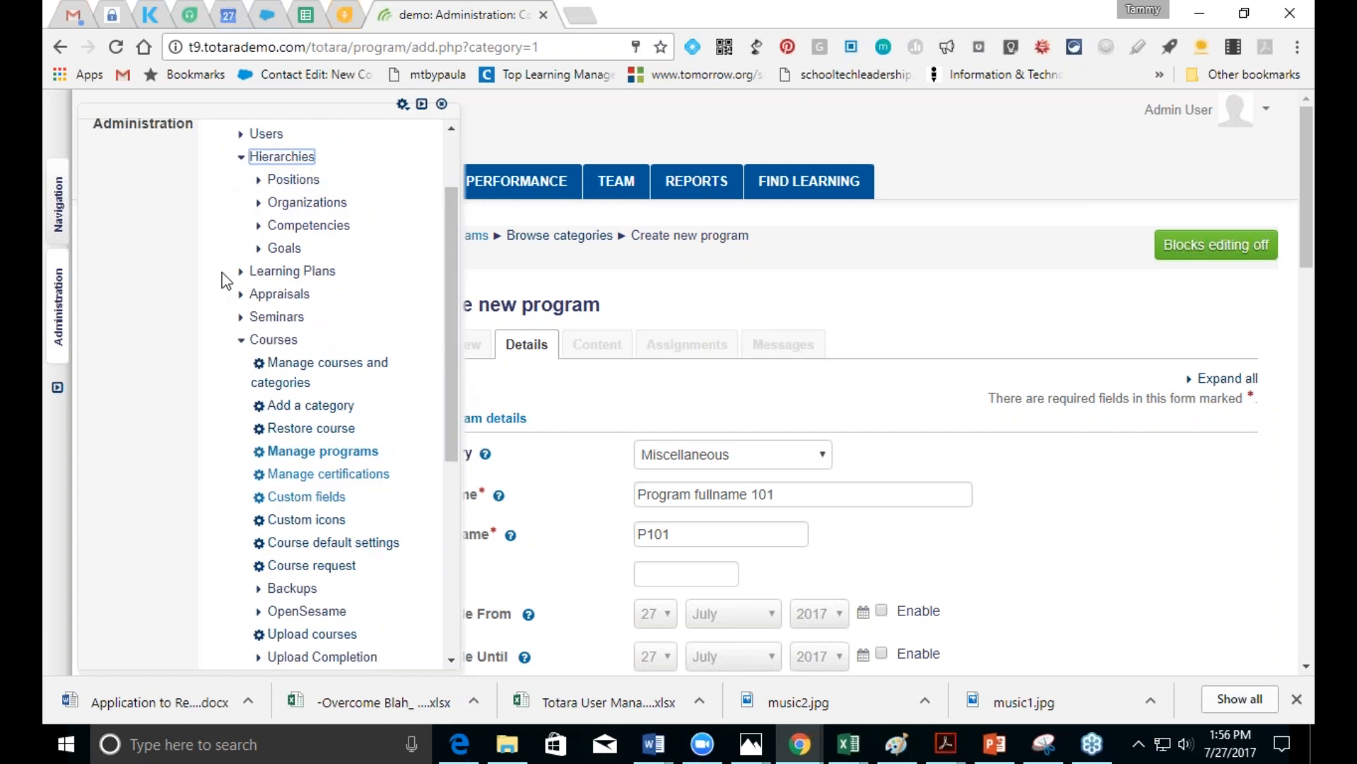
click(286, 207)
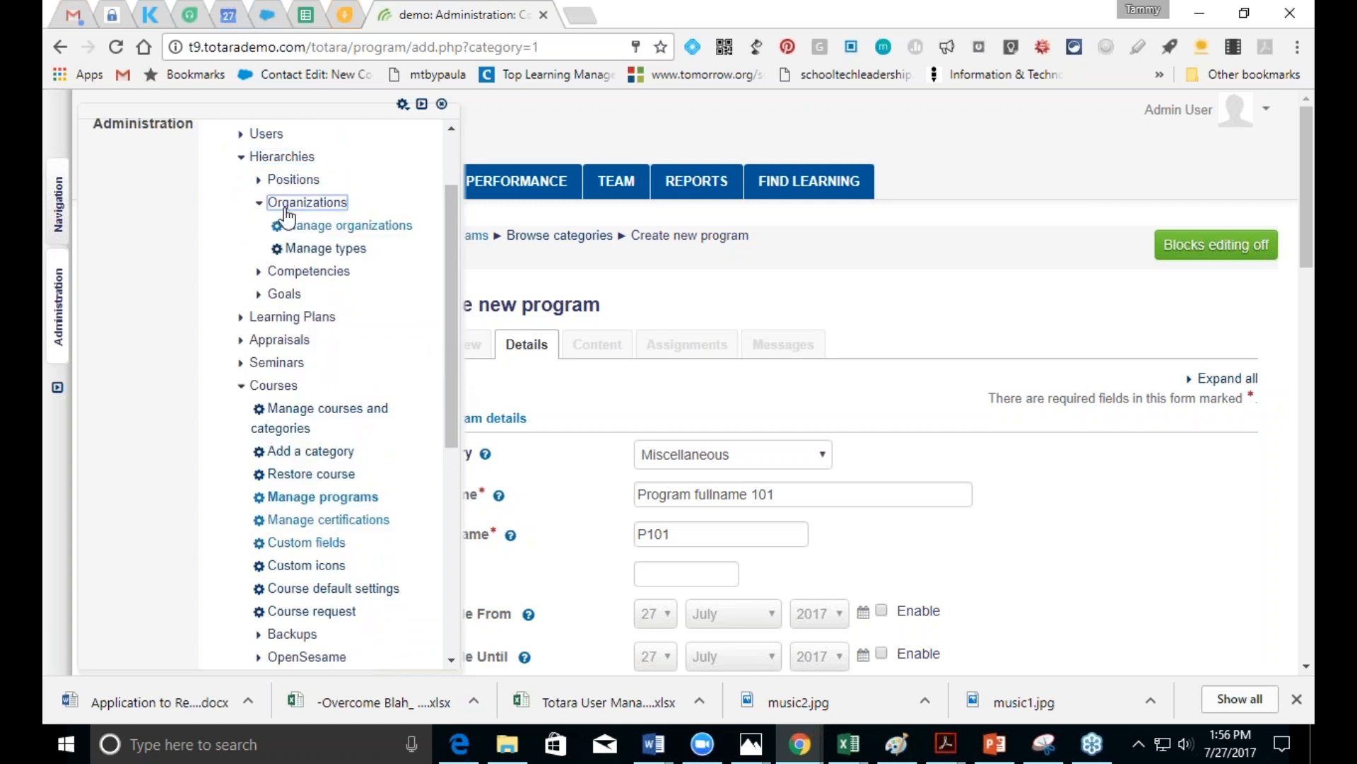
click(320, 226)
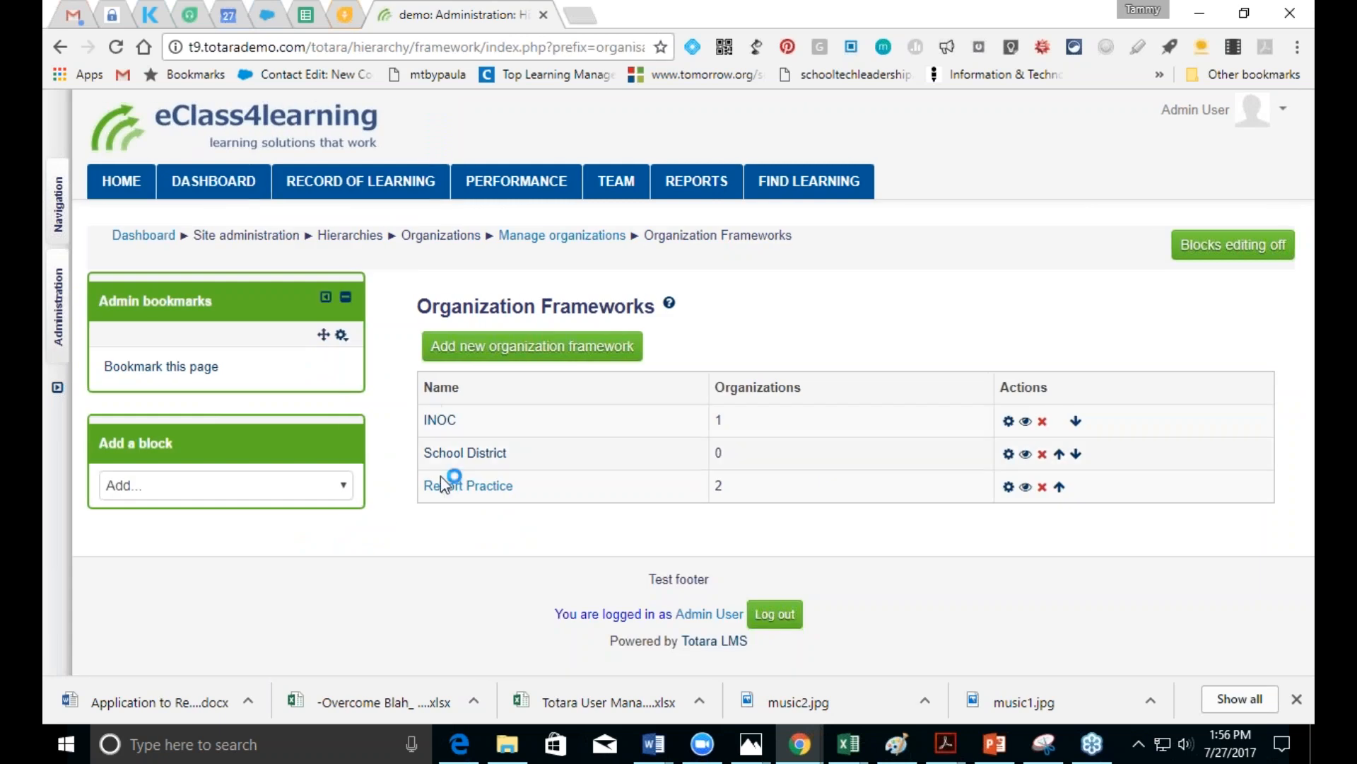
click(456, 488)
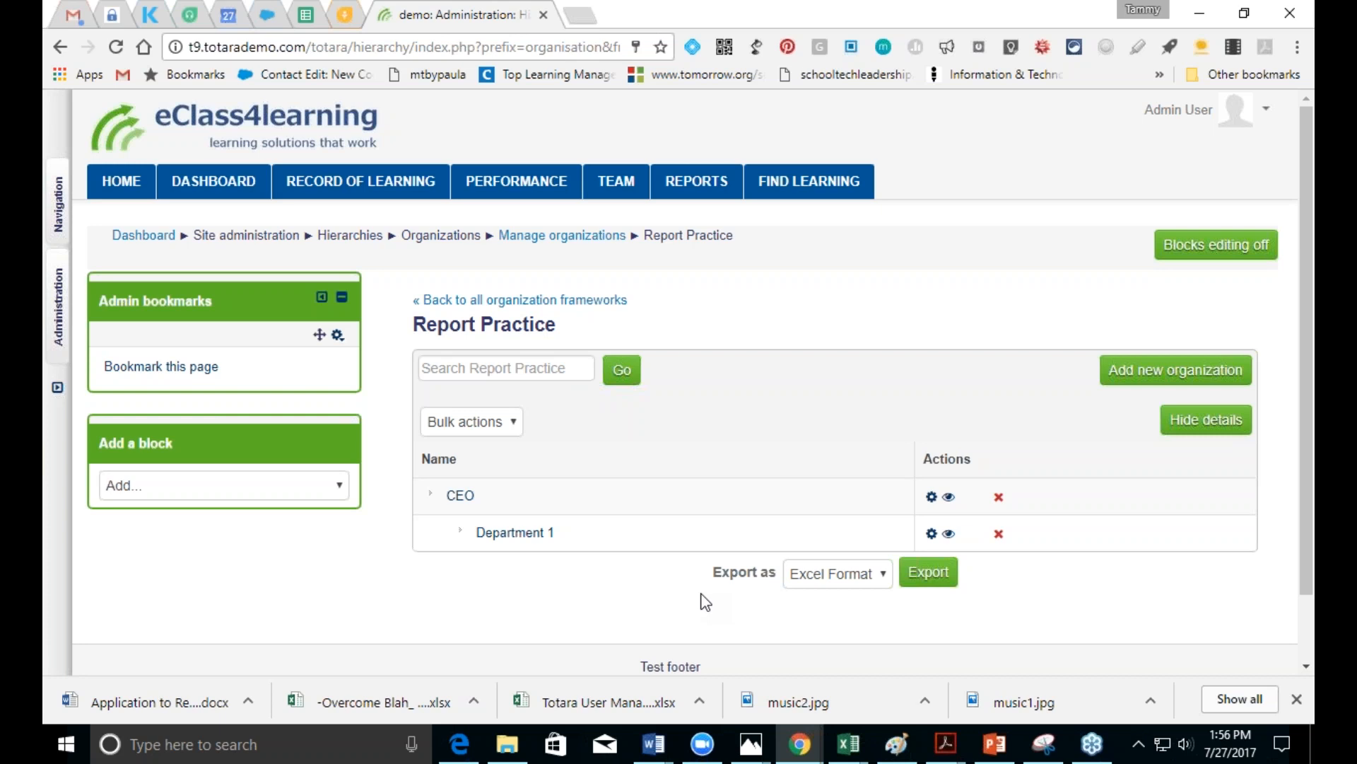
click(578, 16)
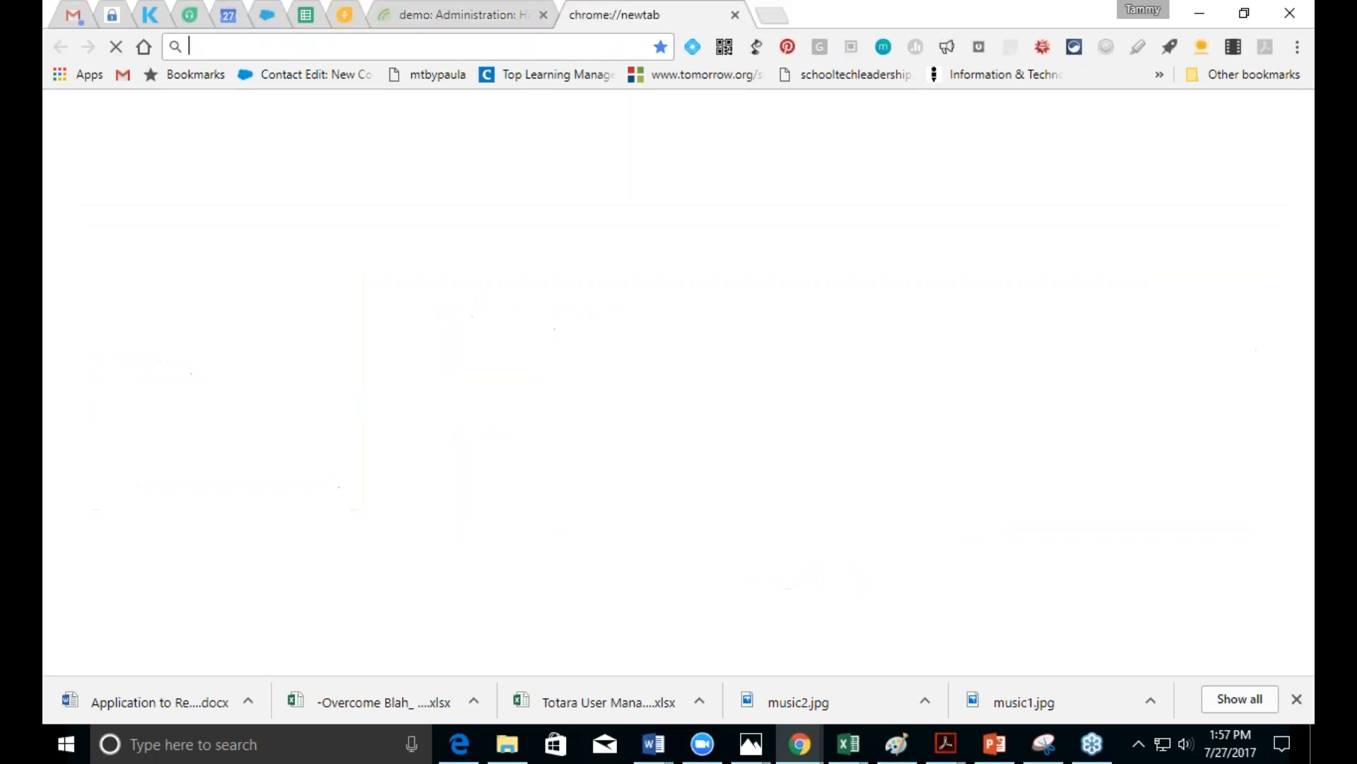
text(www)
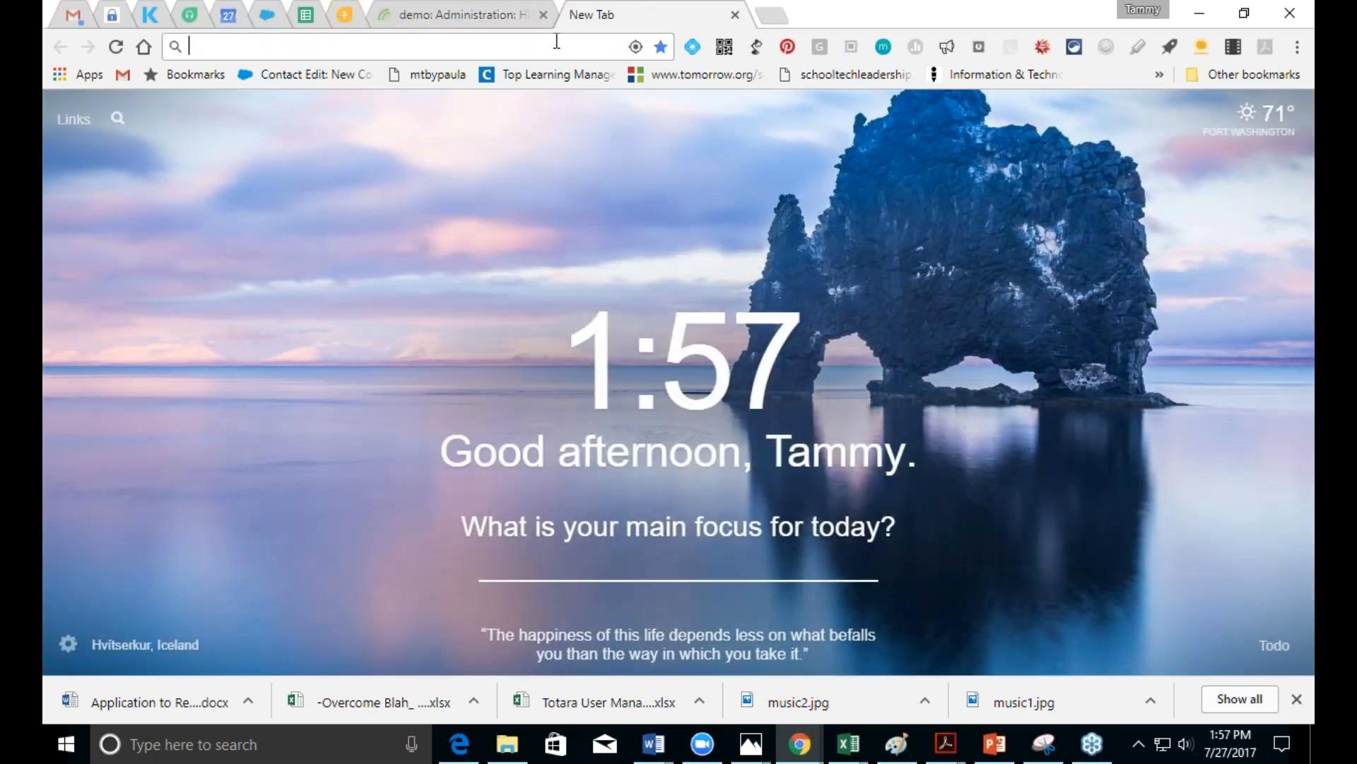
key(Return)
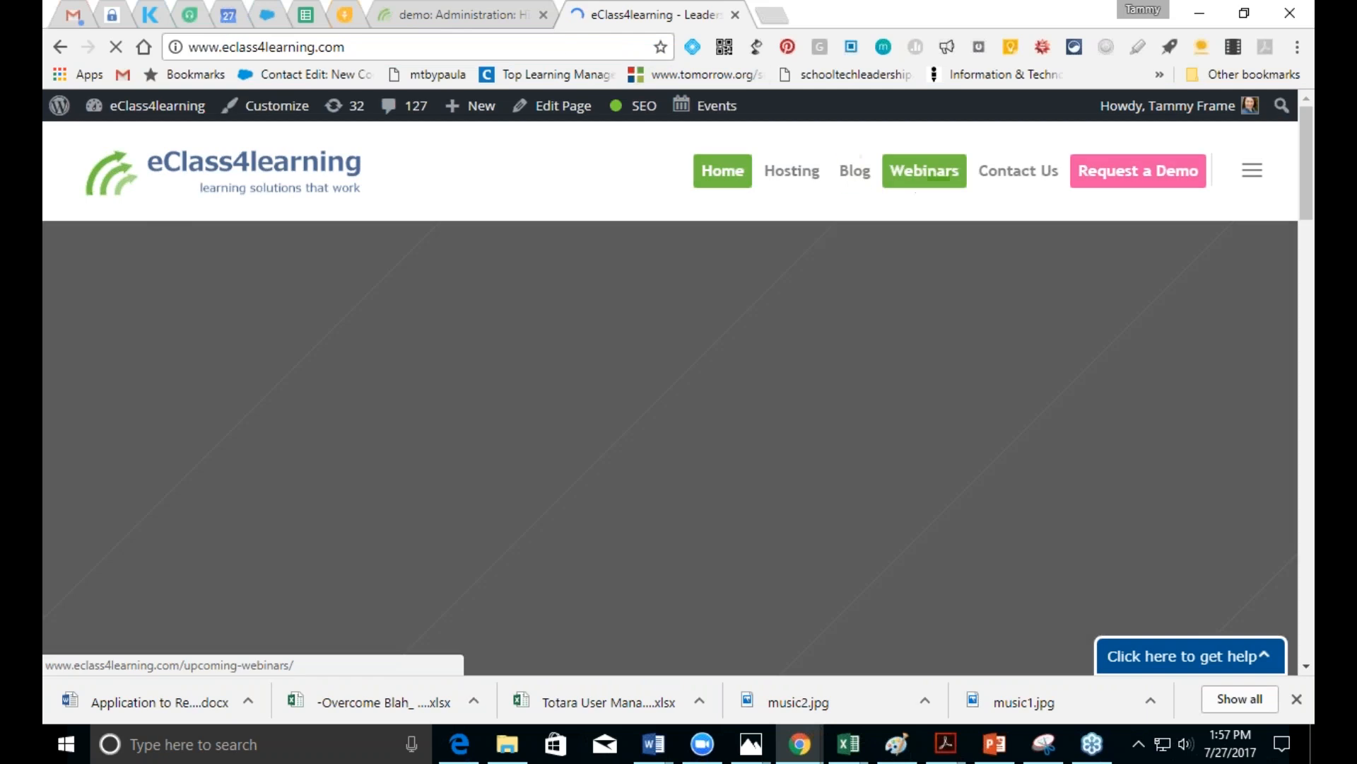
Step: Go to the Webinars page and scroll through the upcoming Totara and Moodle webinar listings
click(924, 174)
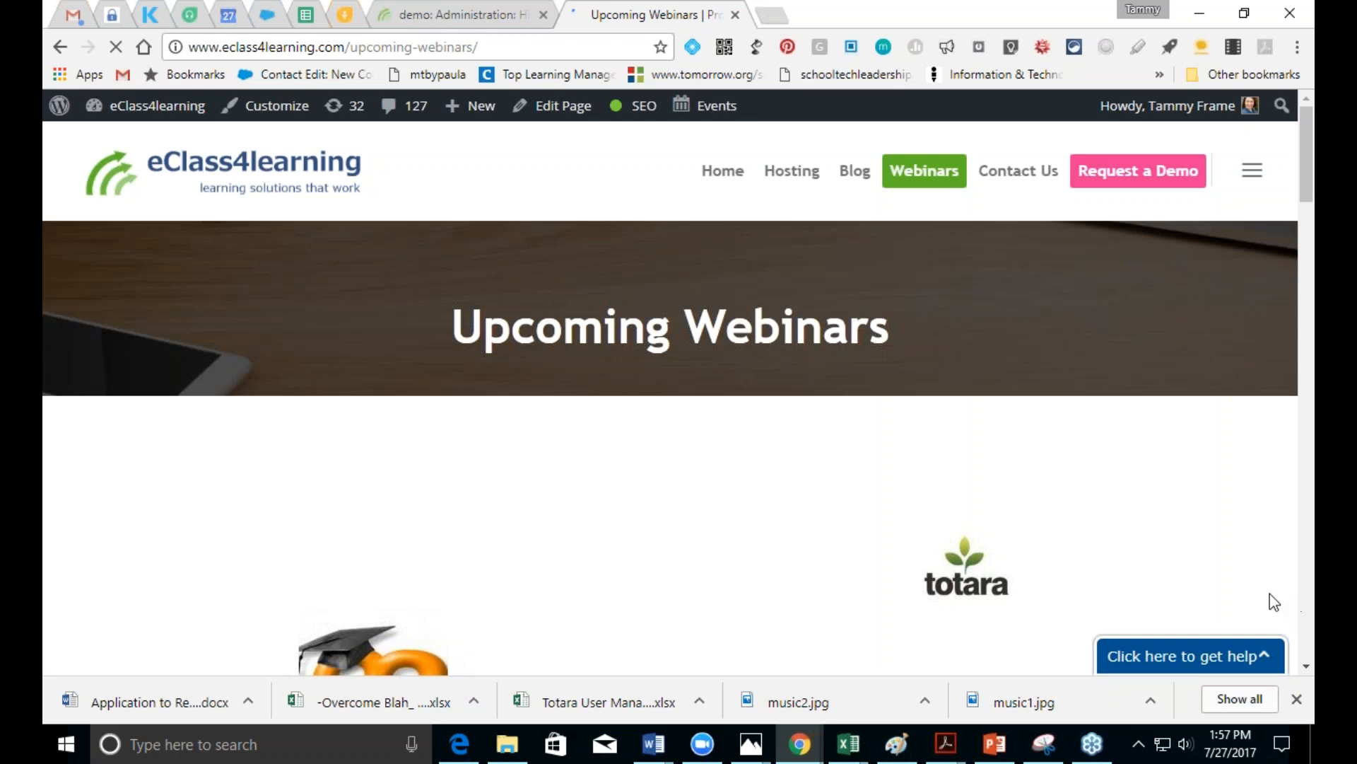
scroll(1306, 668, down, 5)
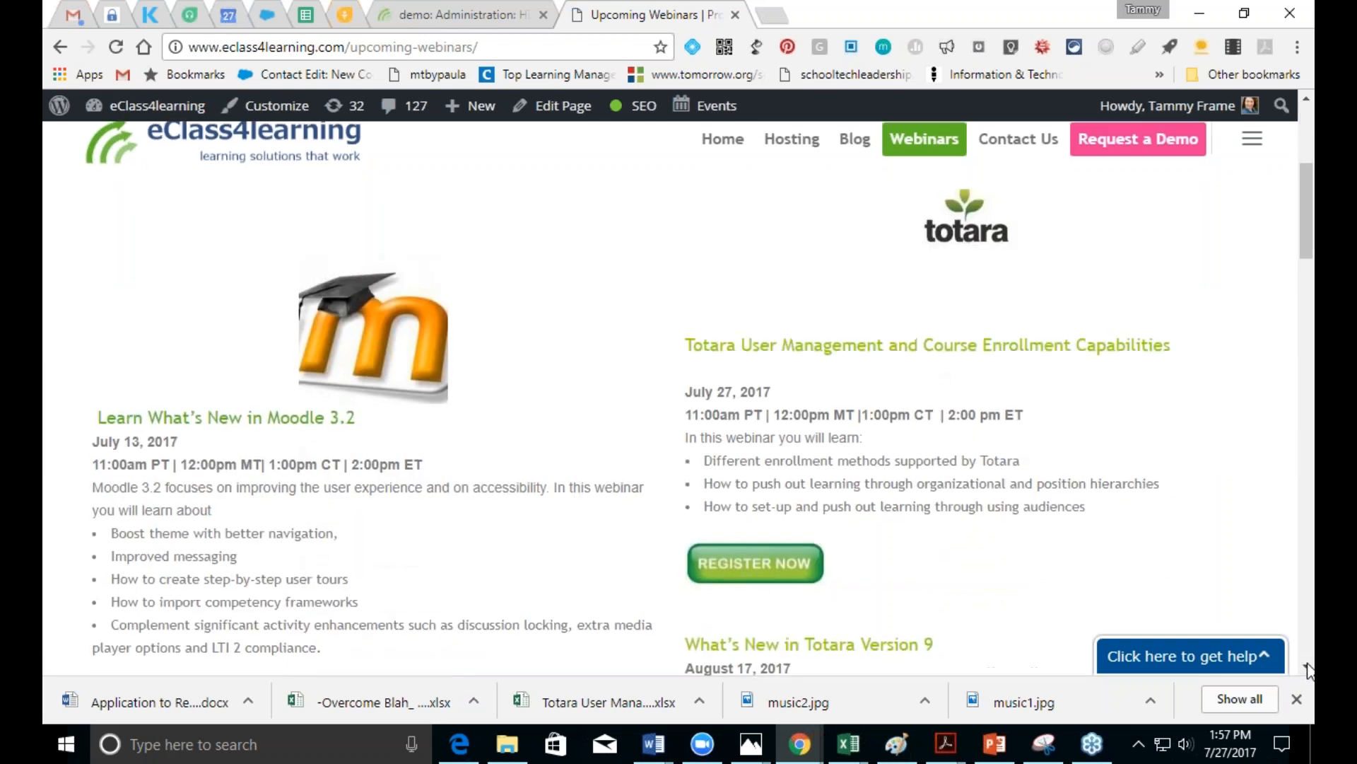
scroll(1308, 668, down, 3)
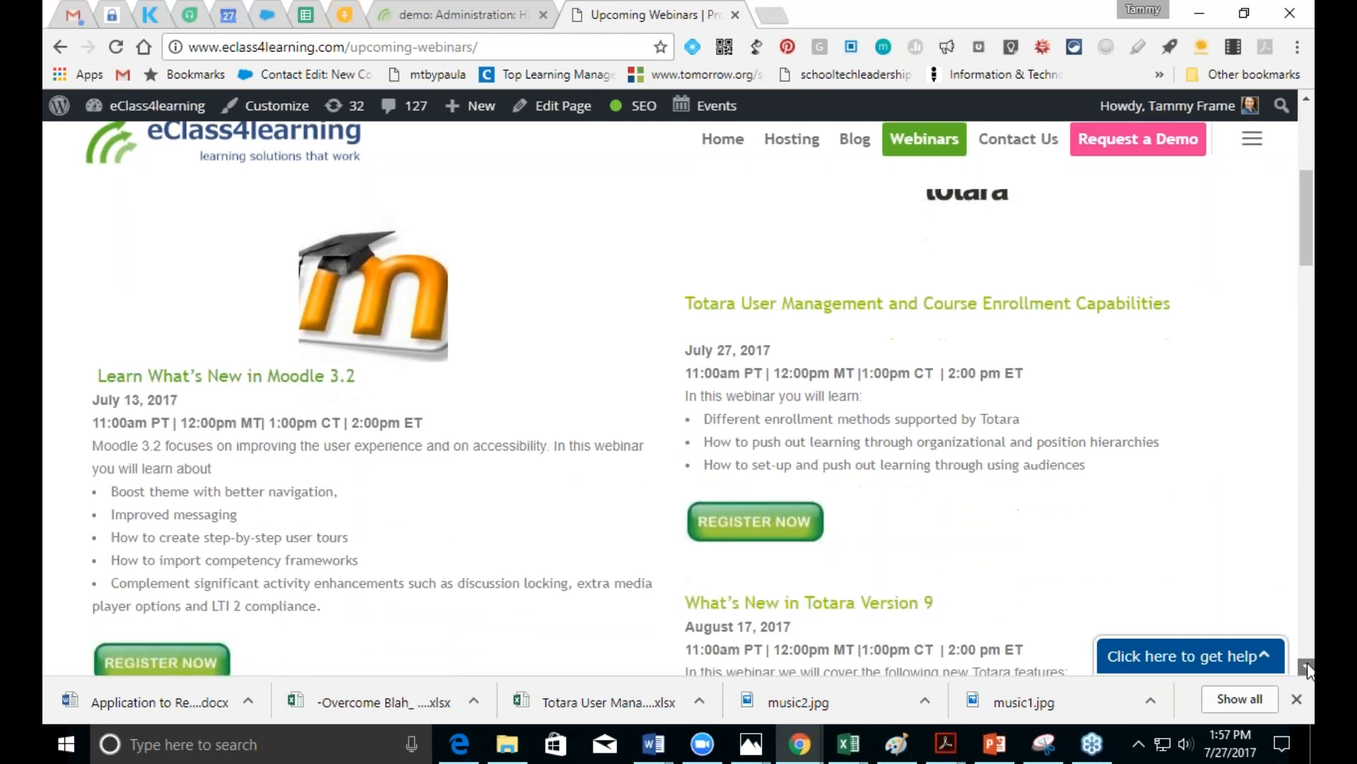
scroll(1308, 668, down, 3)
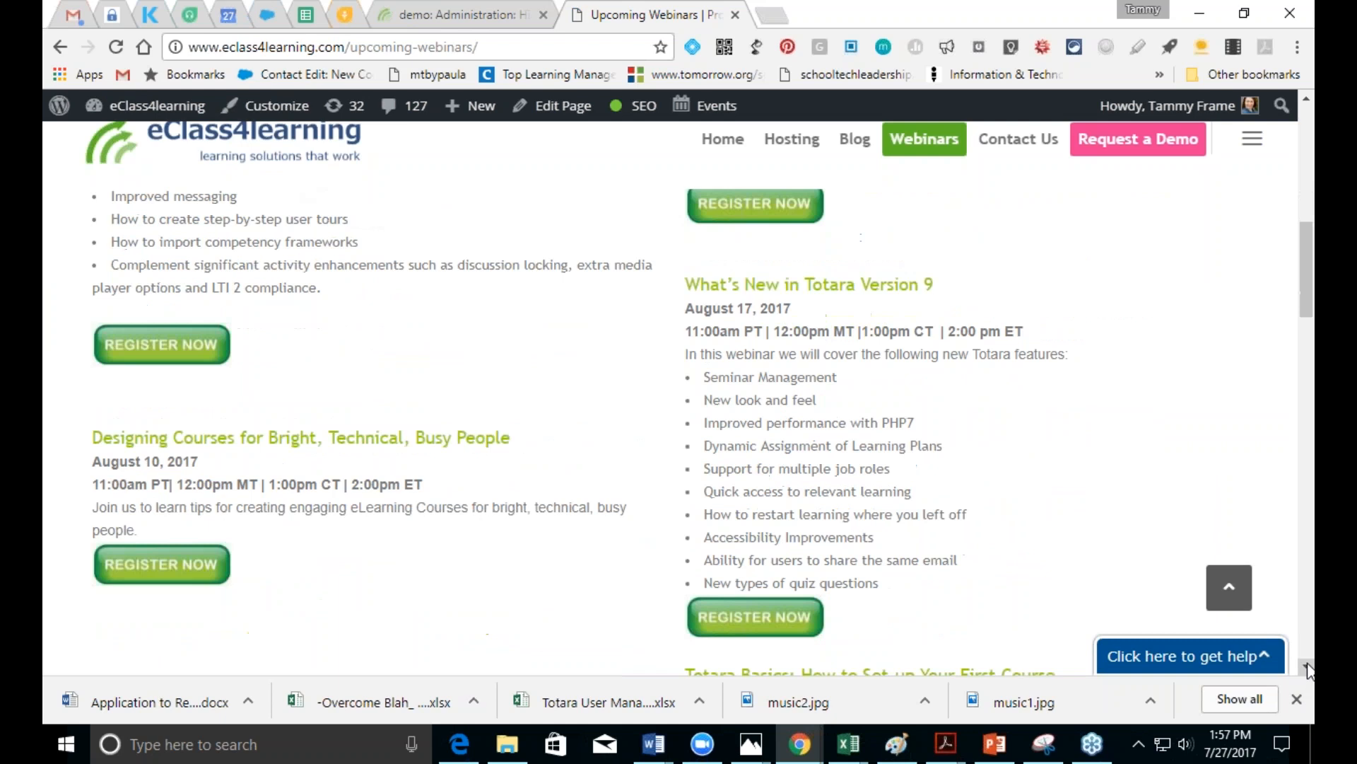
scroll(1308, 668, down, 1)
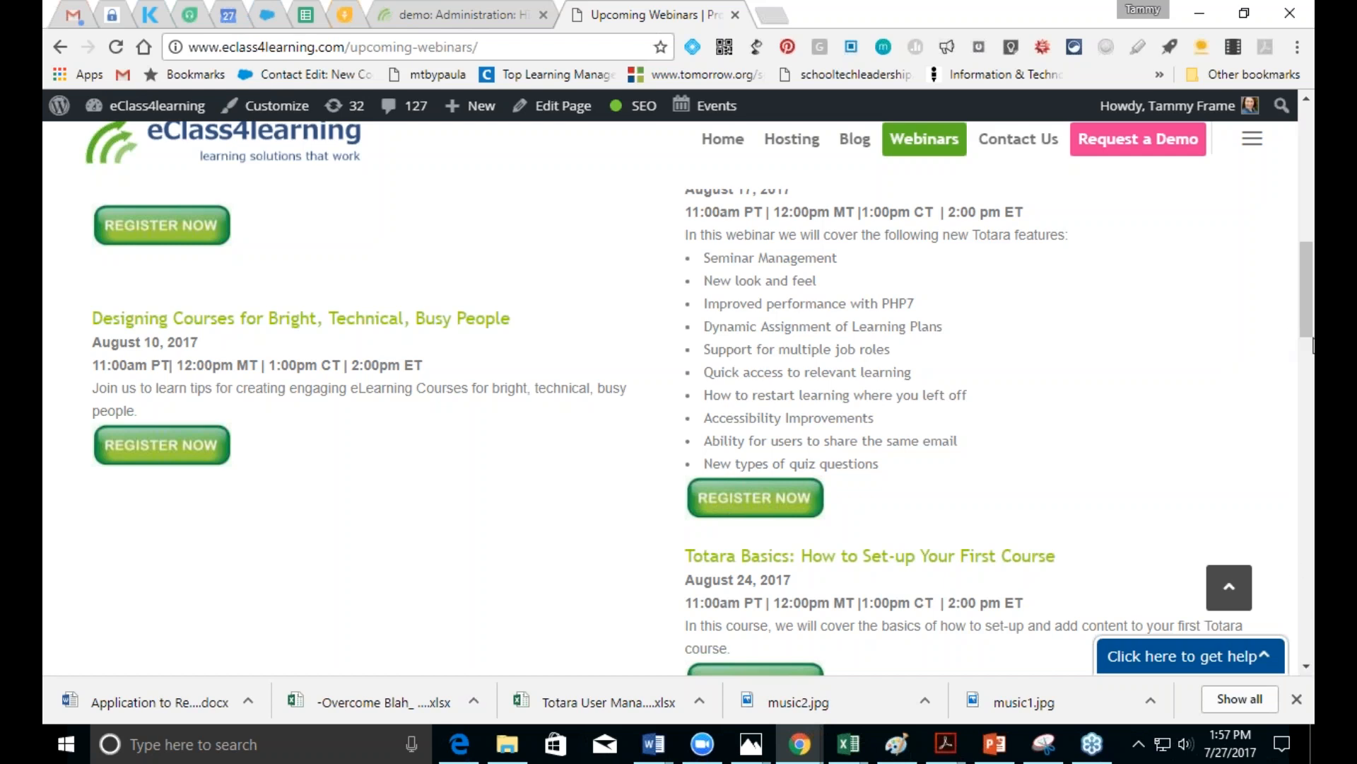
mouse_move(1307, 341)
mouse_down()
mouse_move(1307, 294)
mouse_move(1307, 319)
mouse_up()
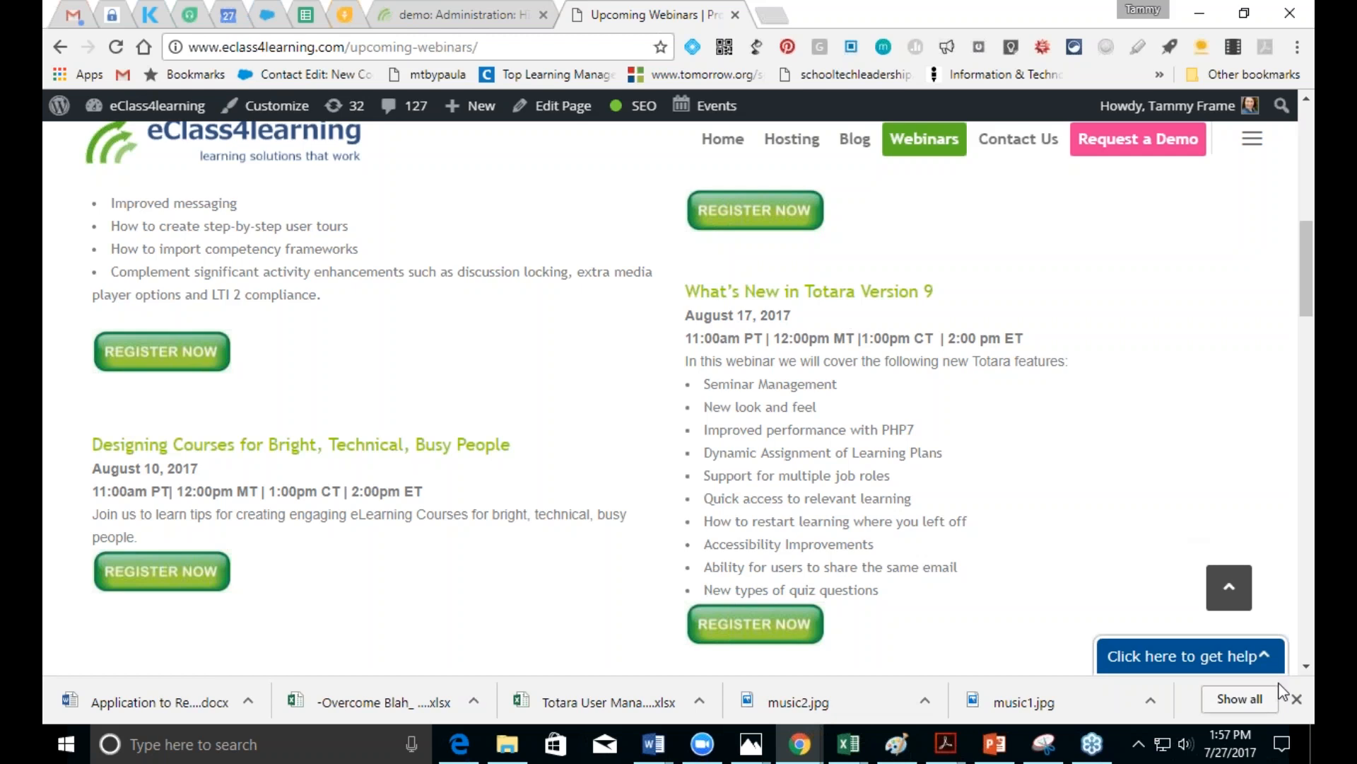
scroll(1310, 672, down, 6)
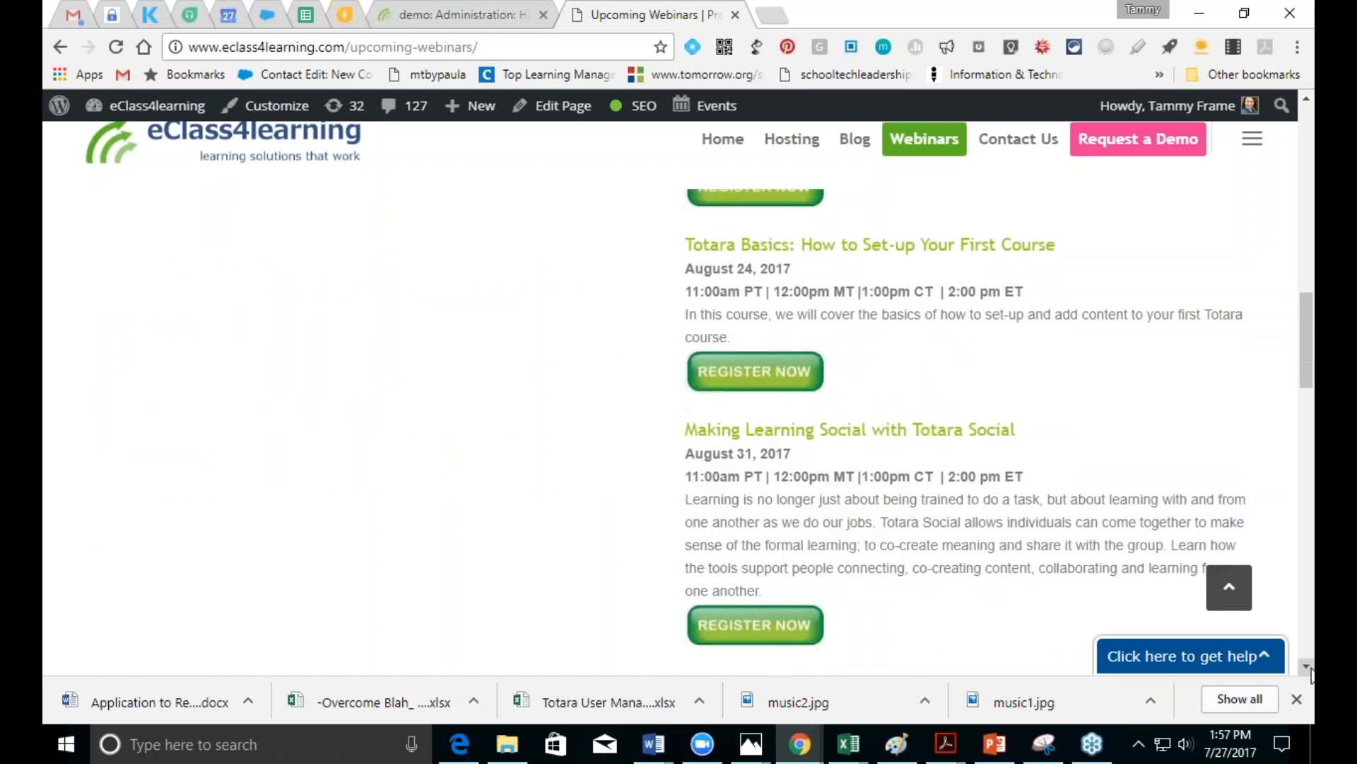